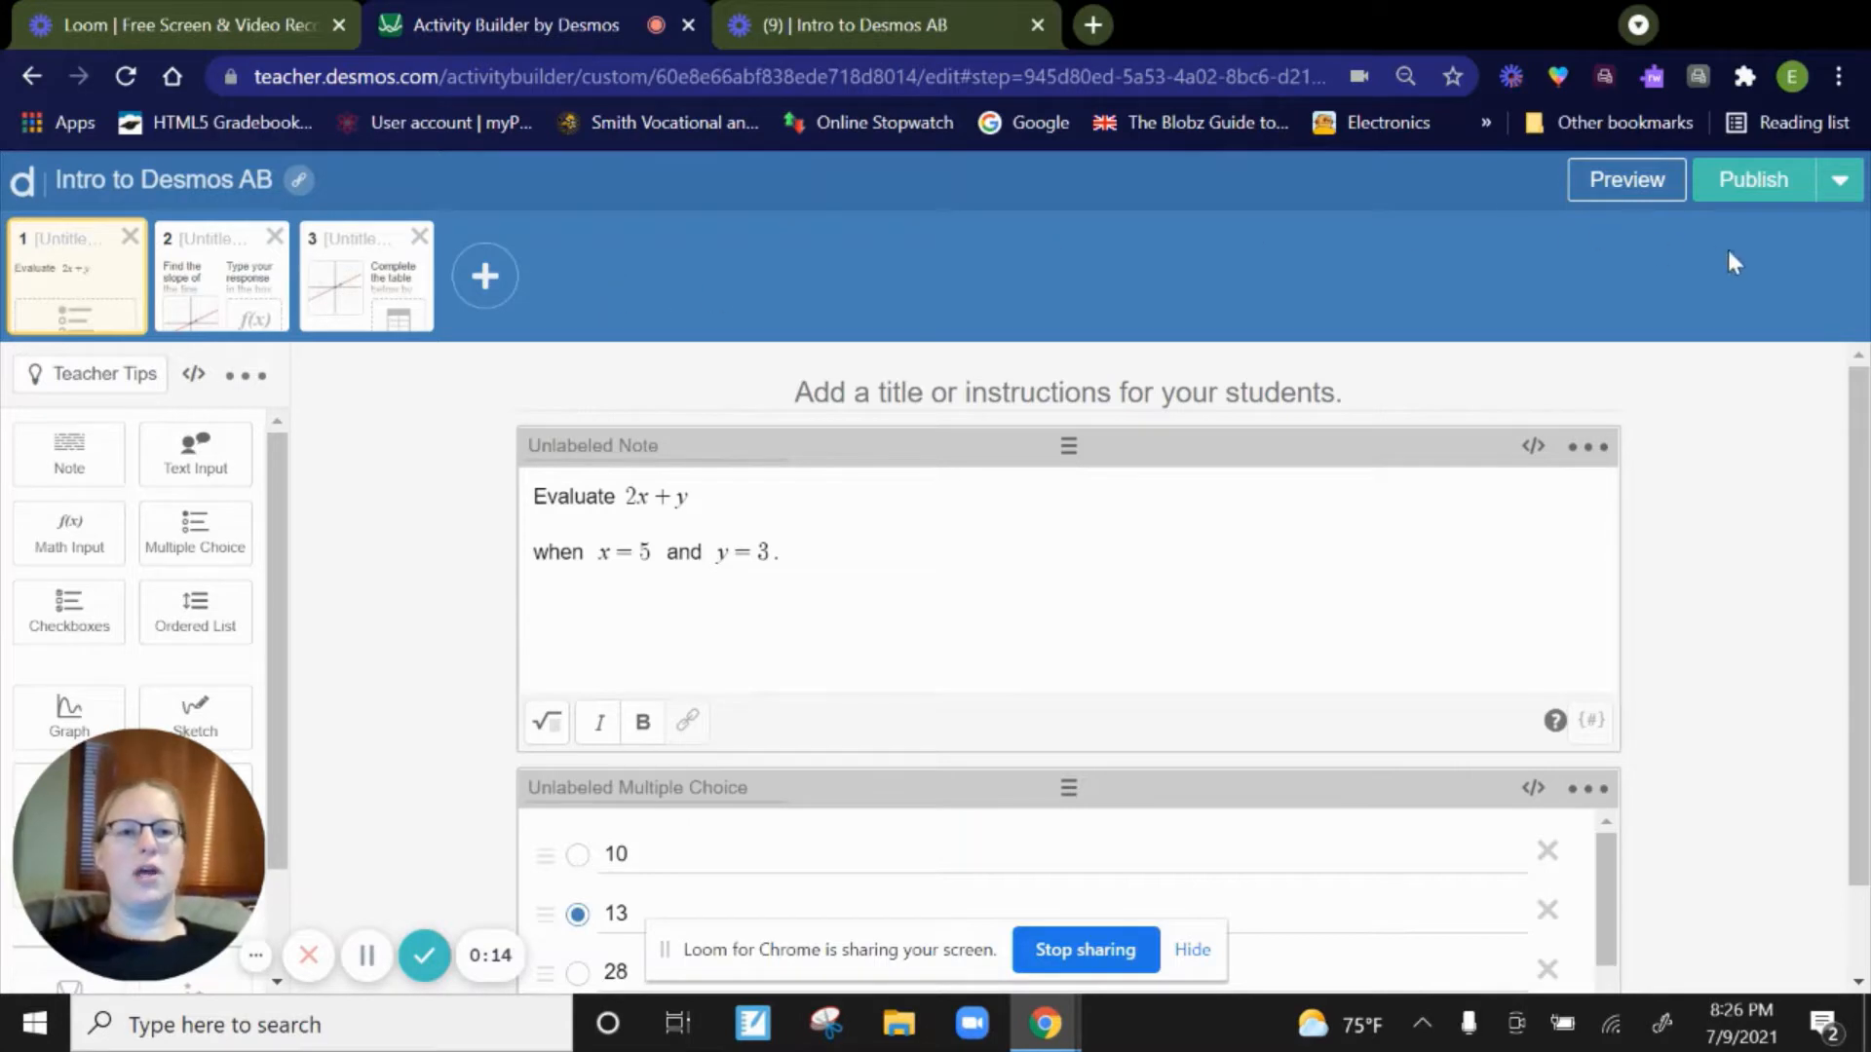
- Publish the Intro to Desmos AB activity and view its management and assignment options
click(1762, 181)
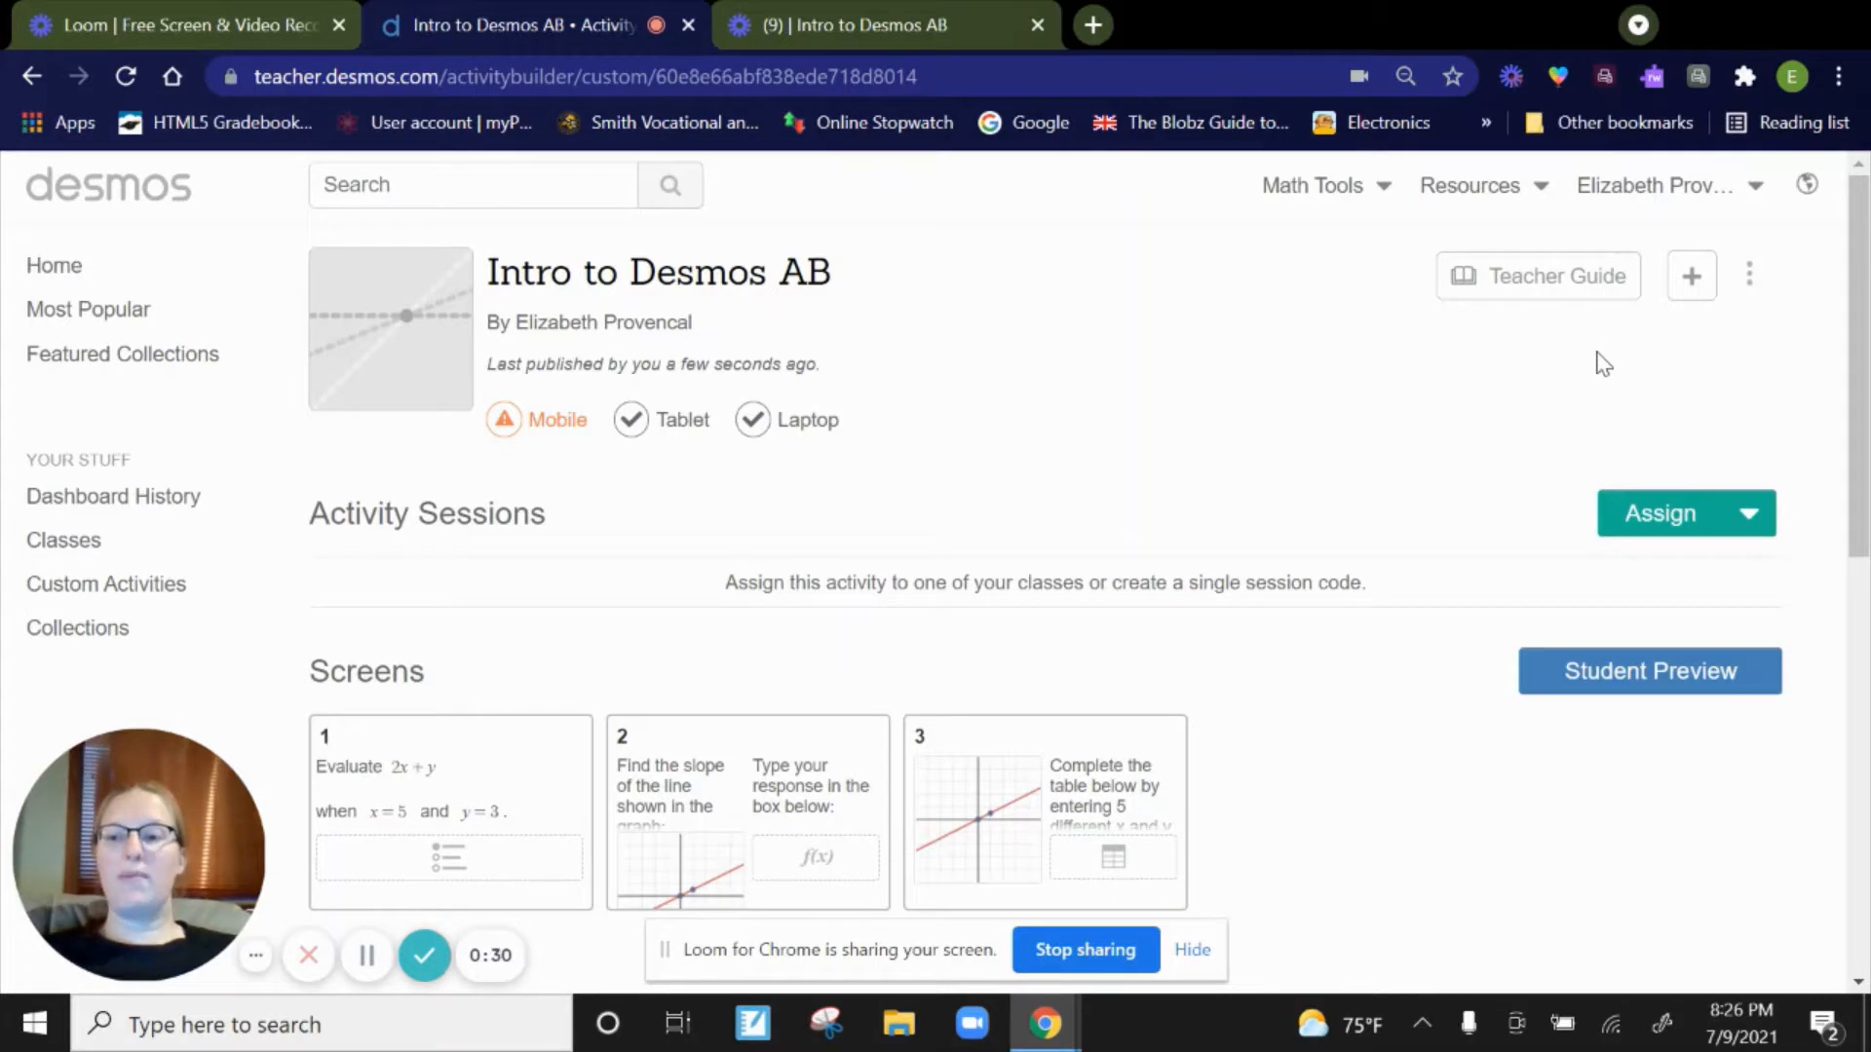
click(1749, 280)
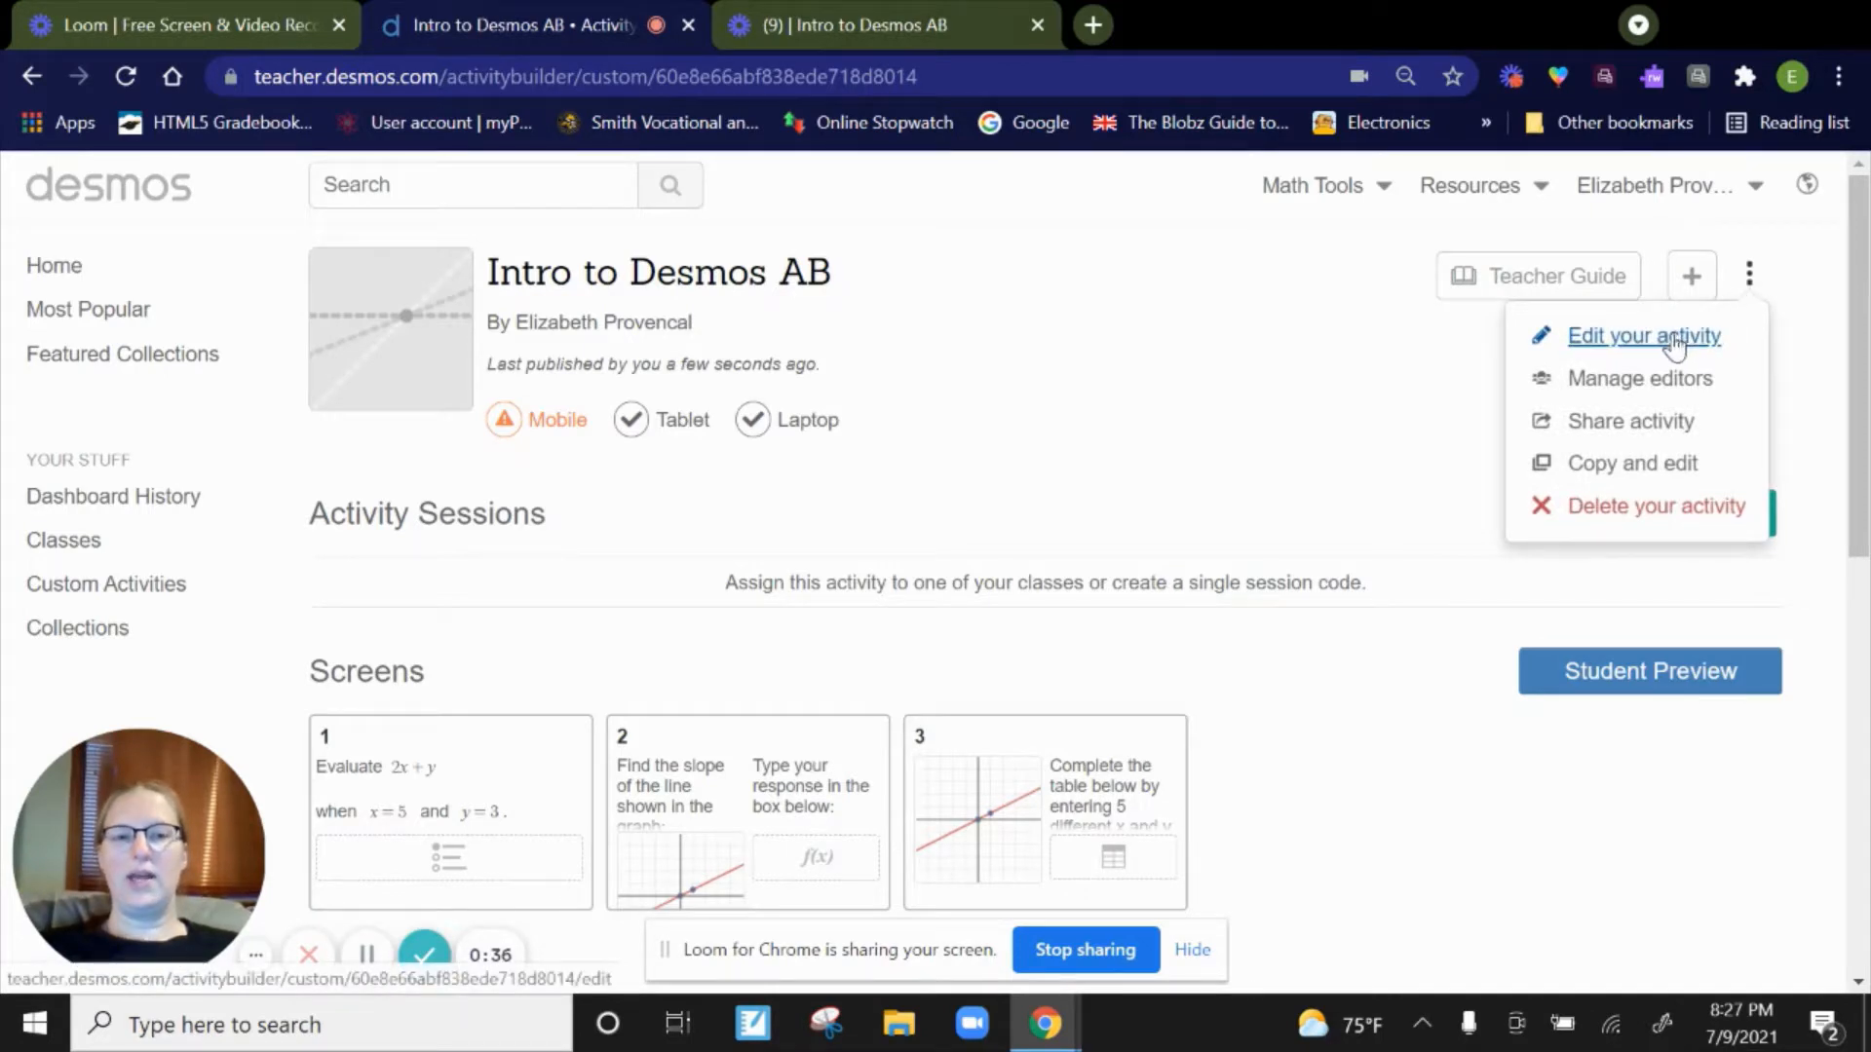
click(1404, 344)
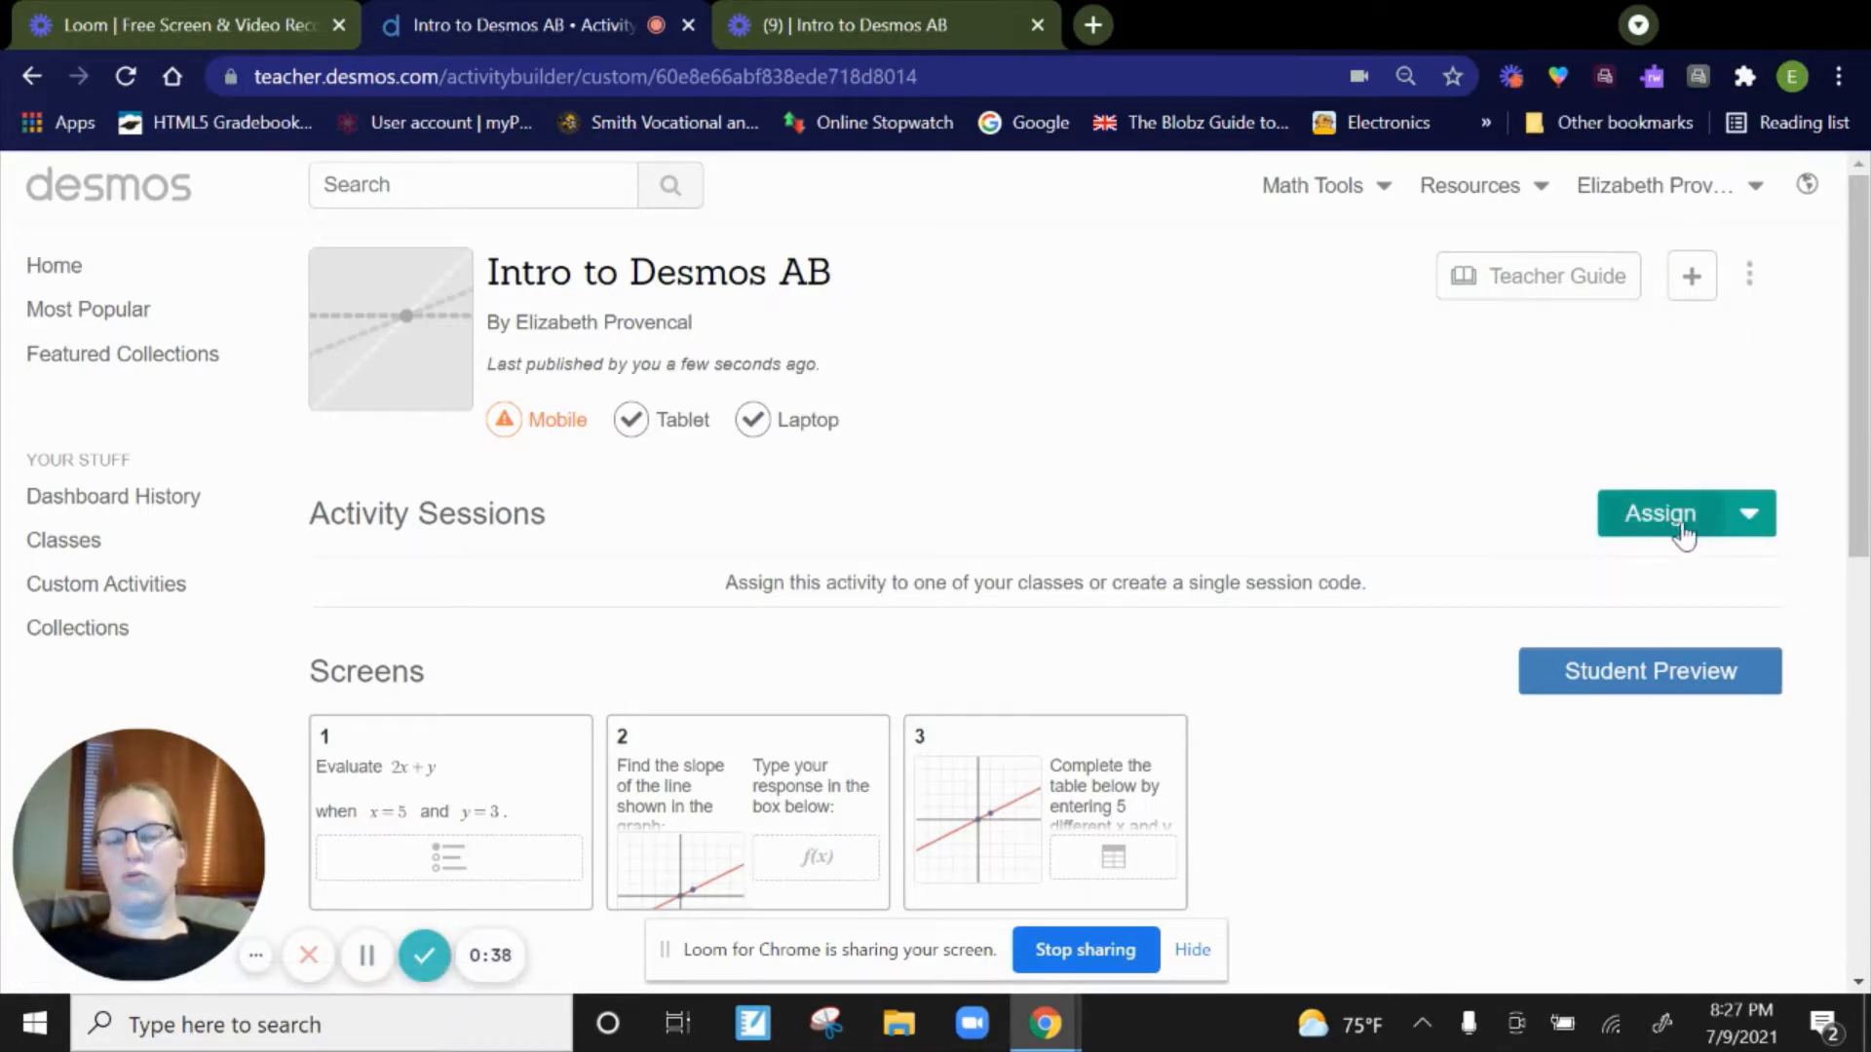
click(1755, 527)
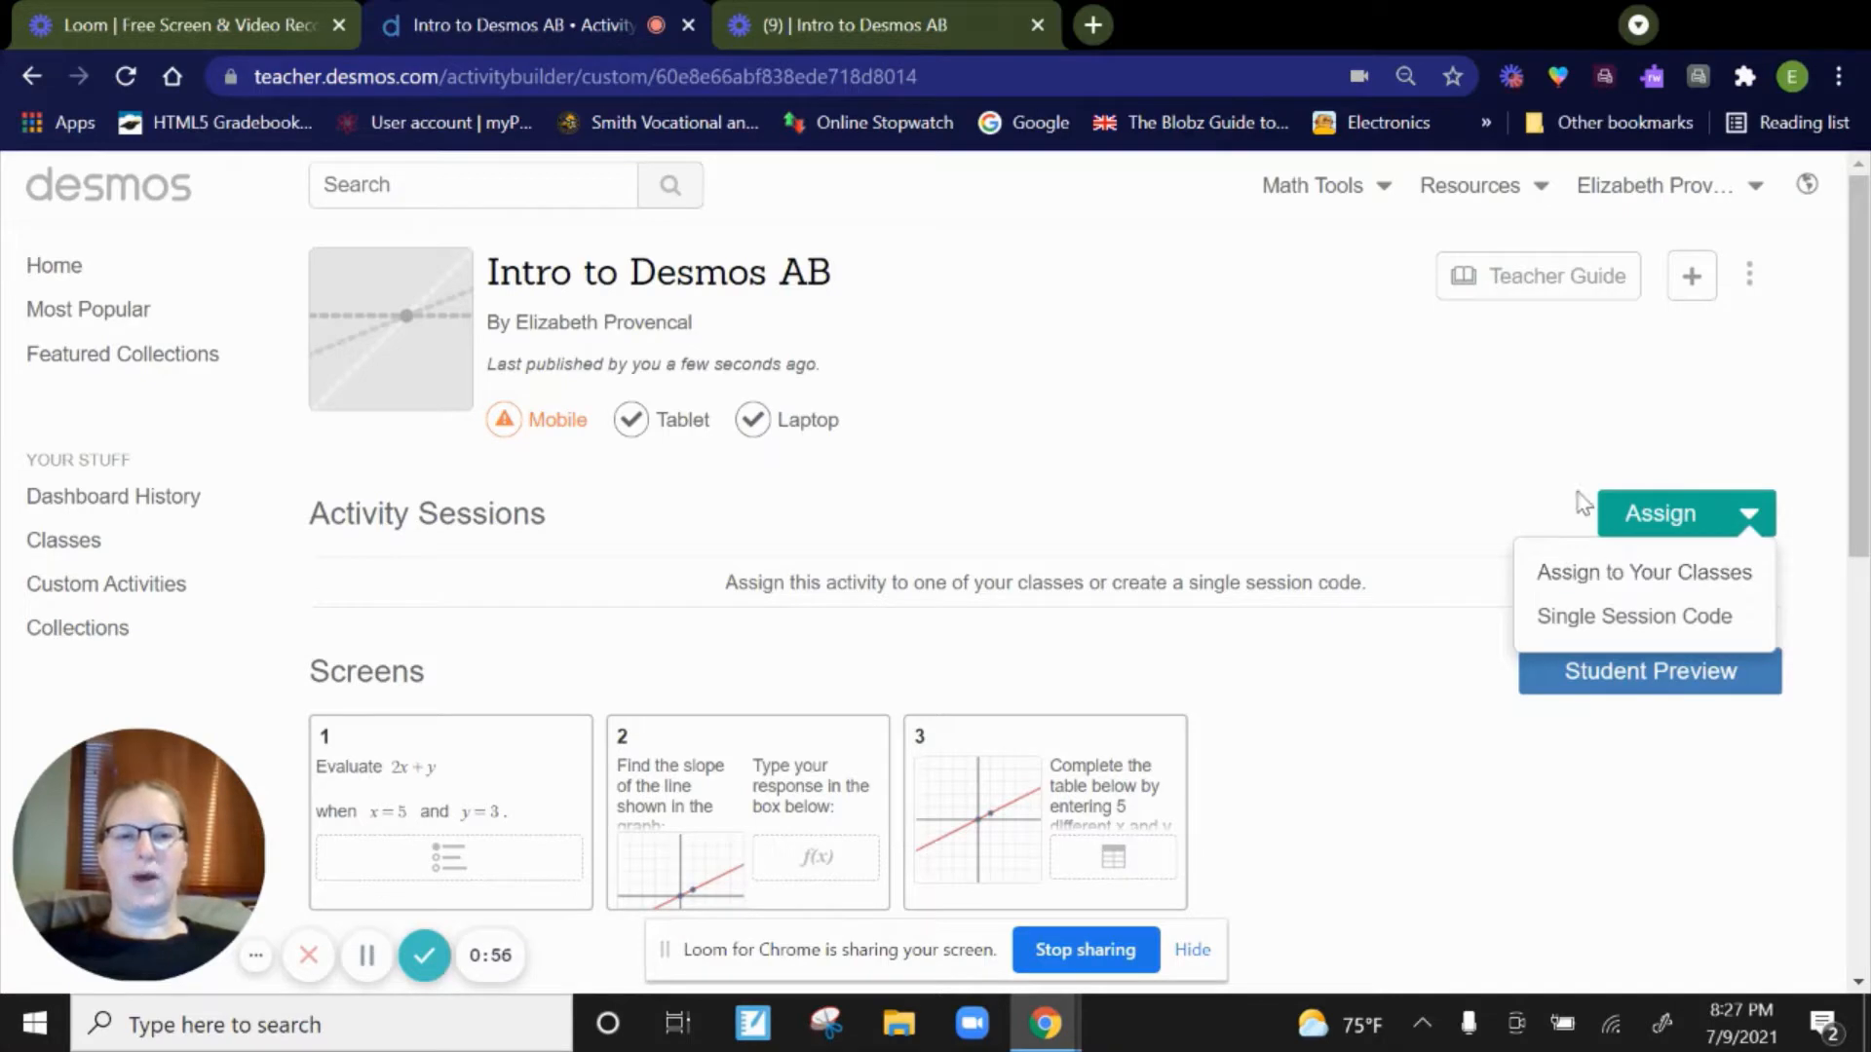
click(1538, 404)
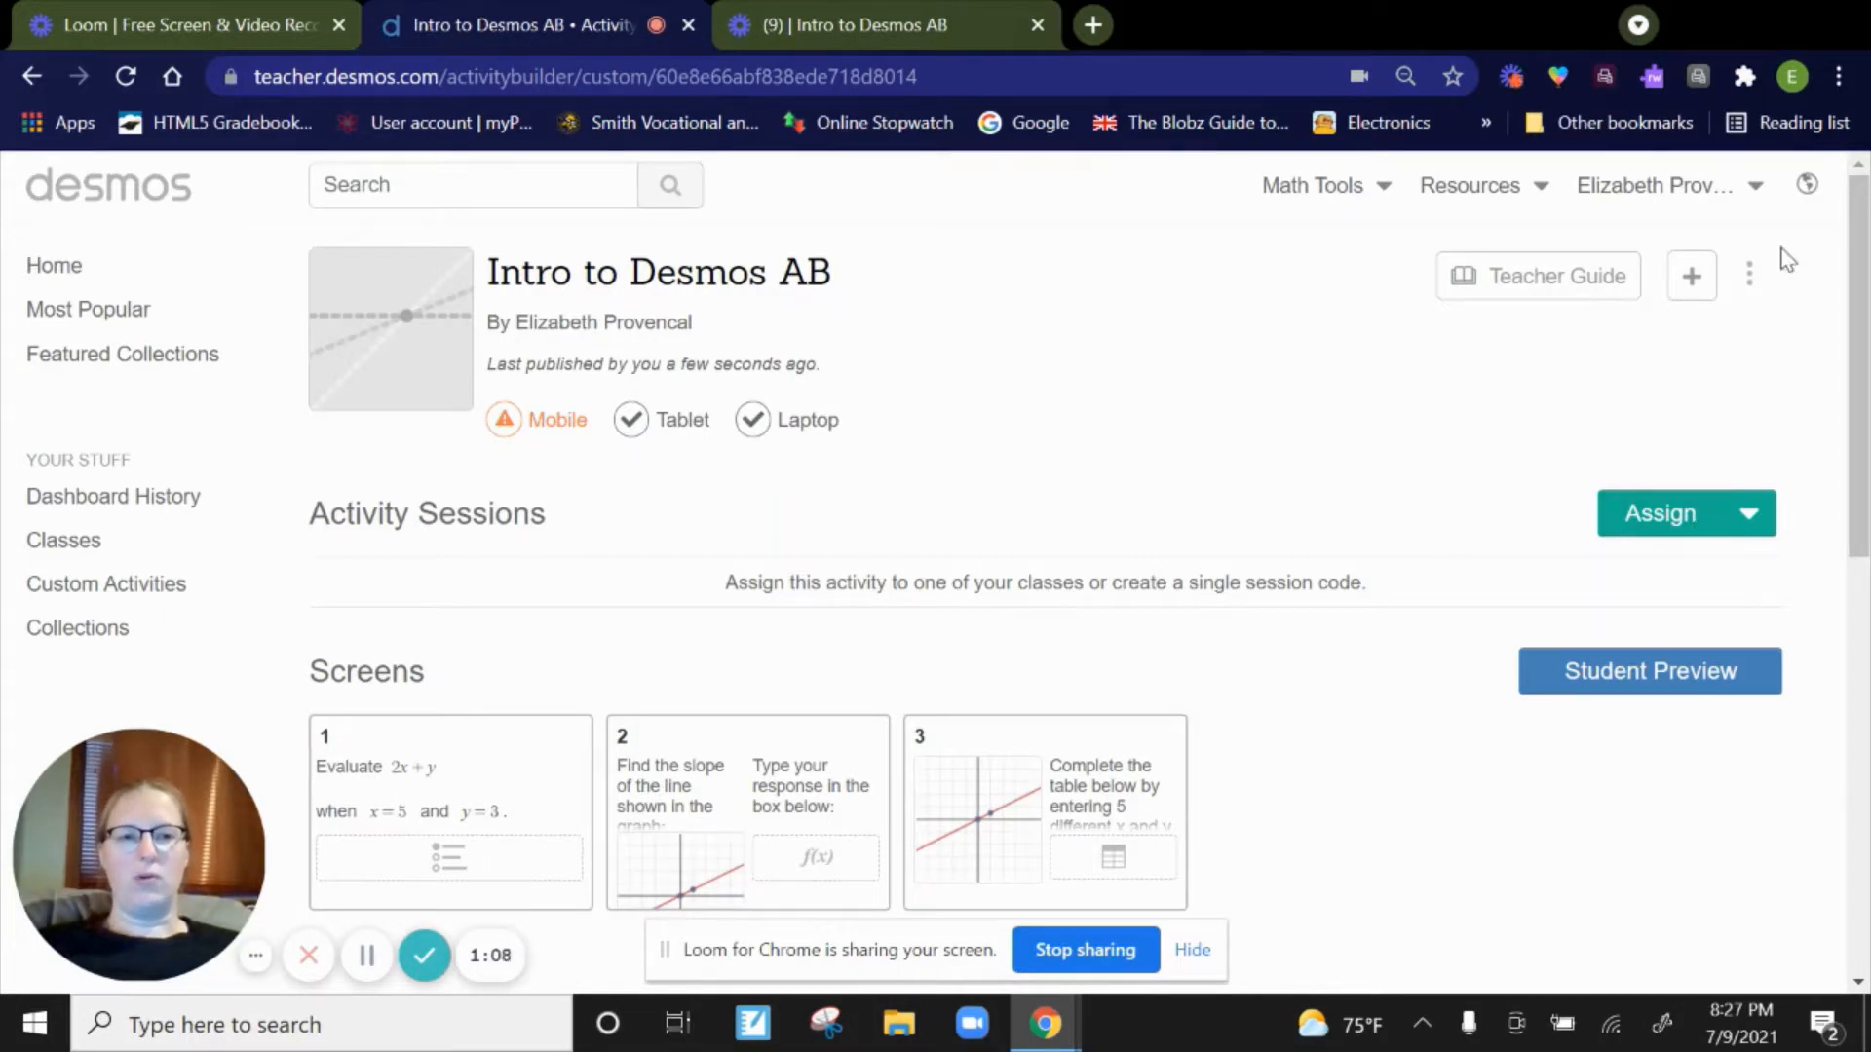
- Reopen the published activity for editing and add a new screen after screen 3
click(1752, 275)
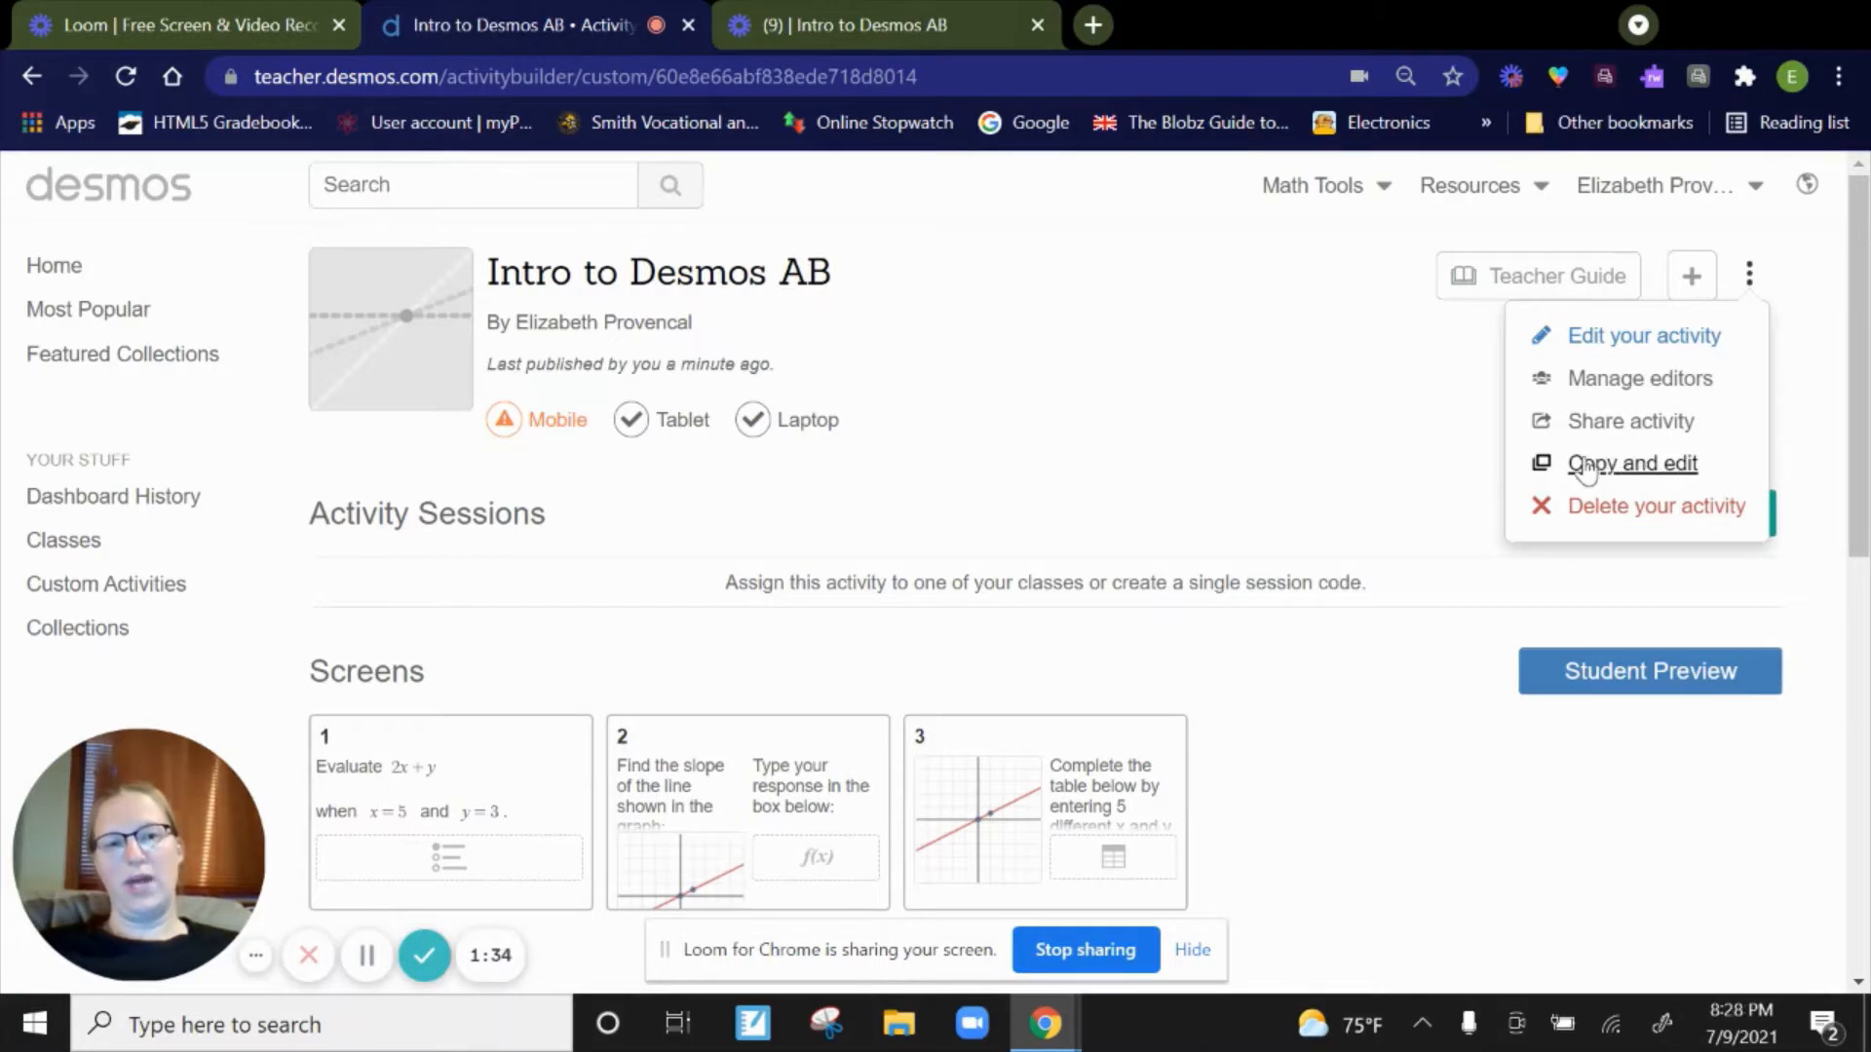
click(1618, 347)
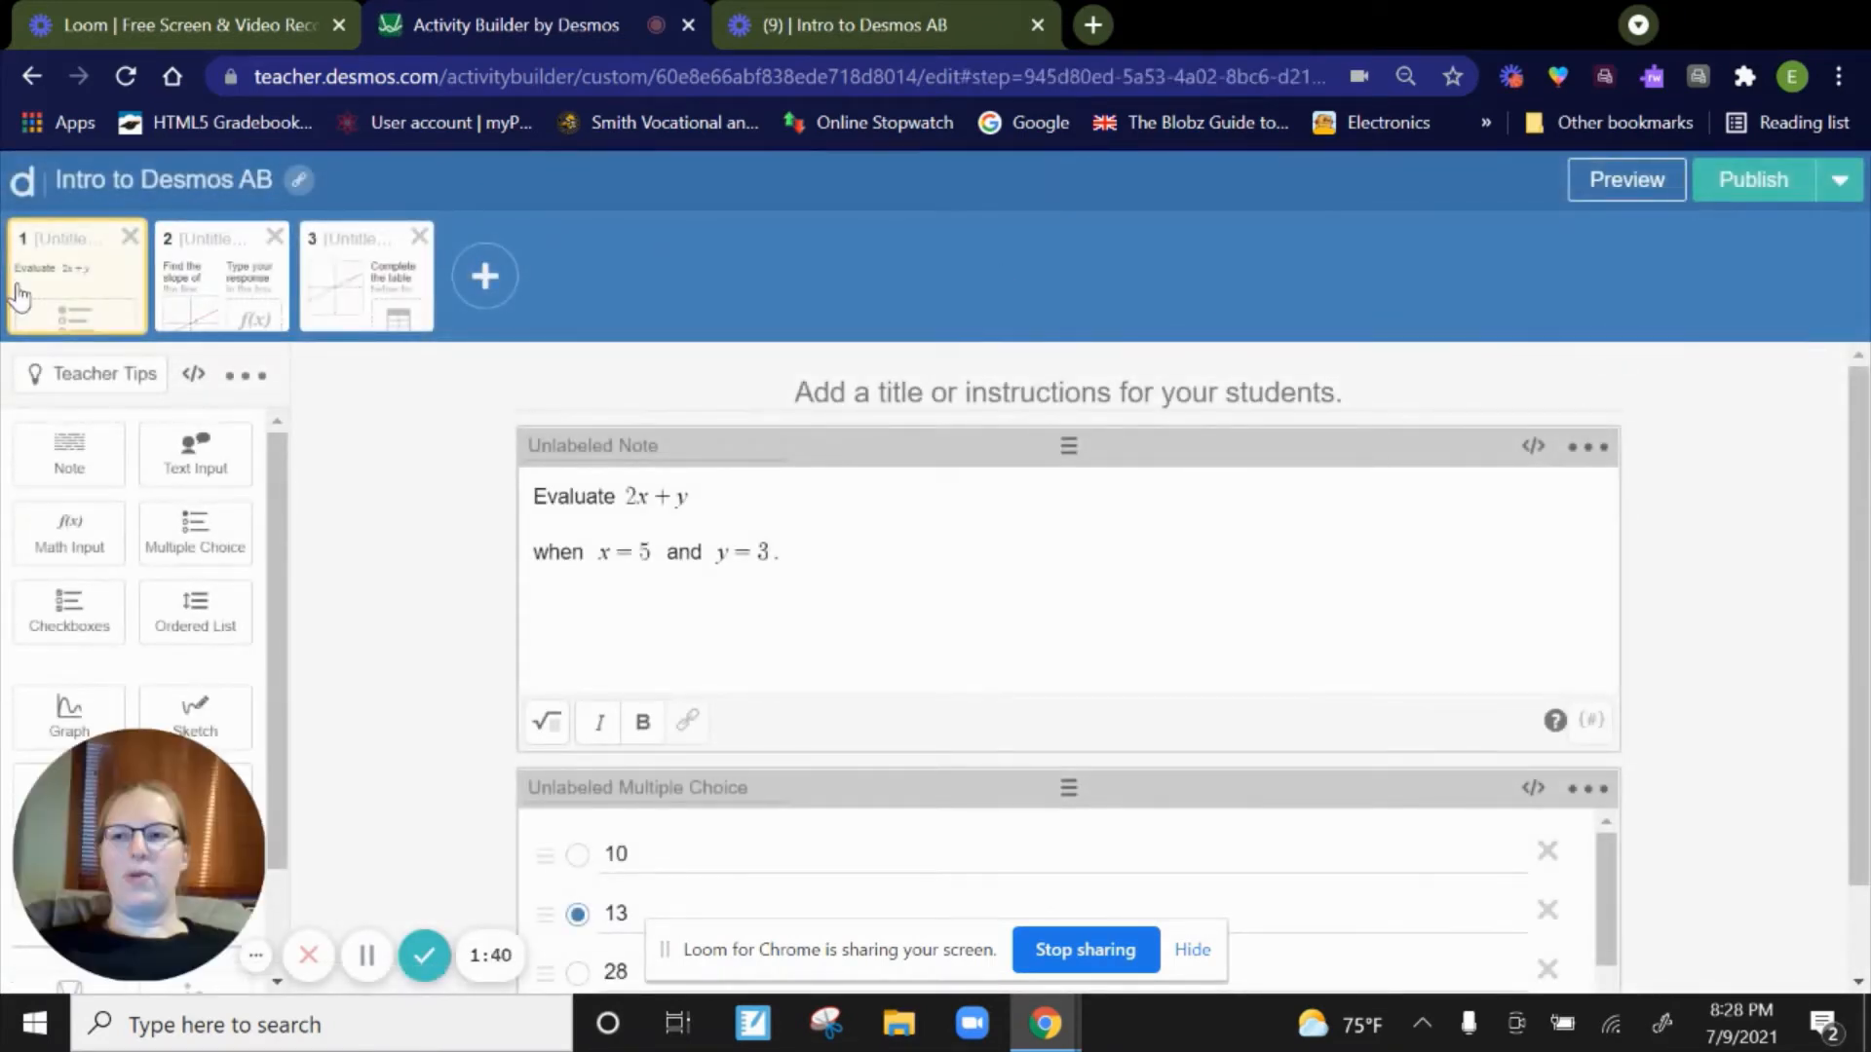
click(410, 282)
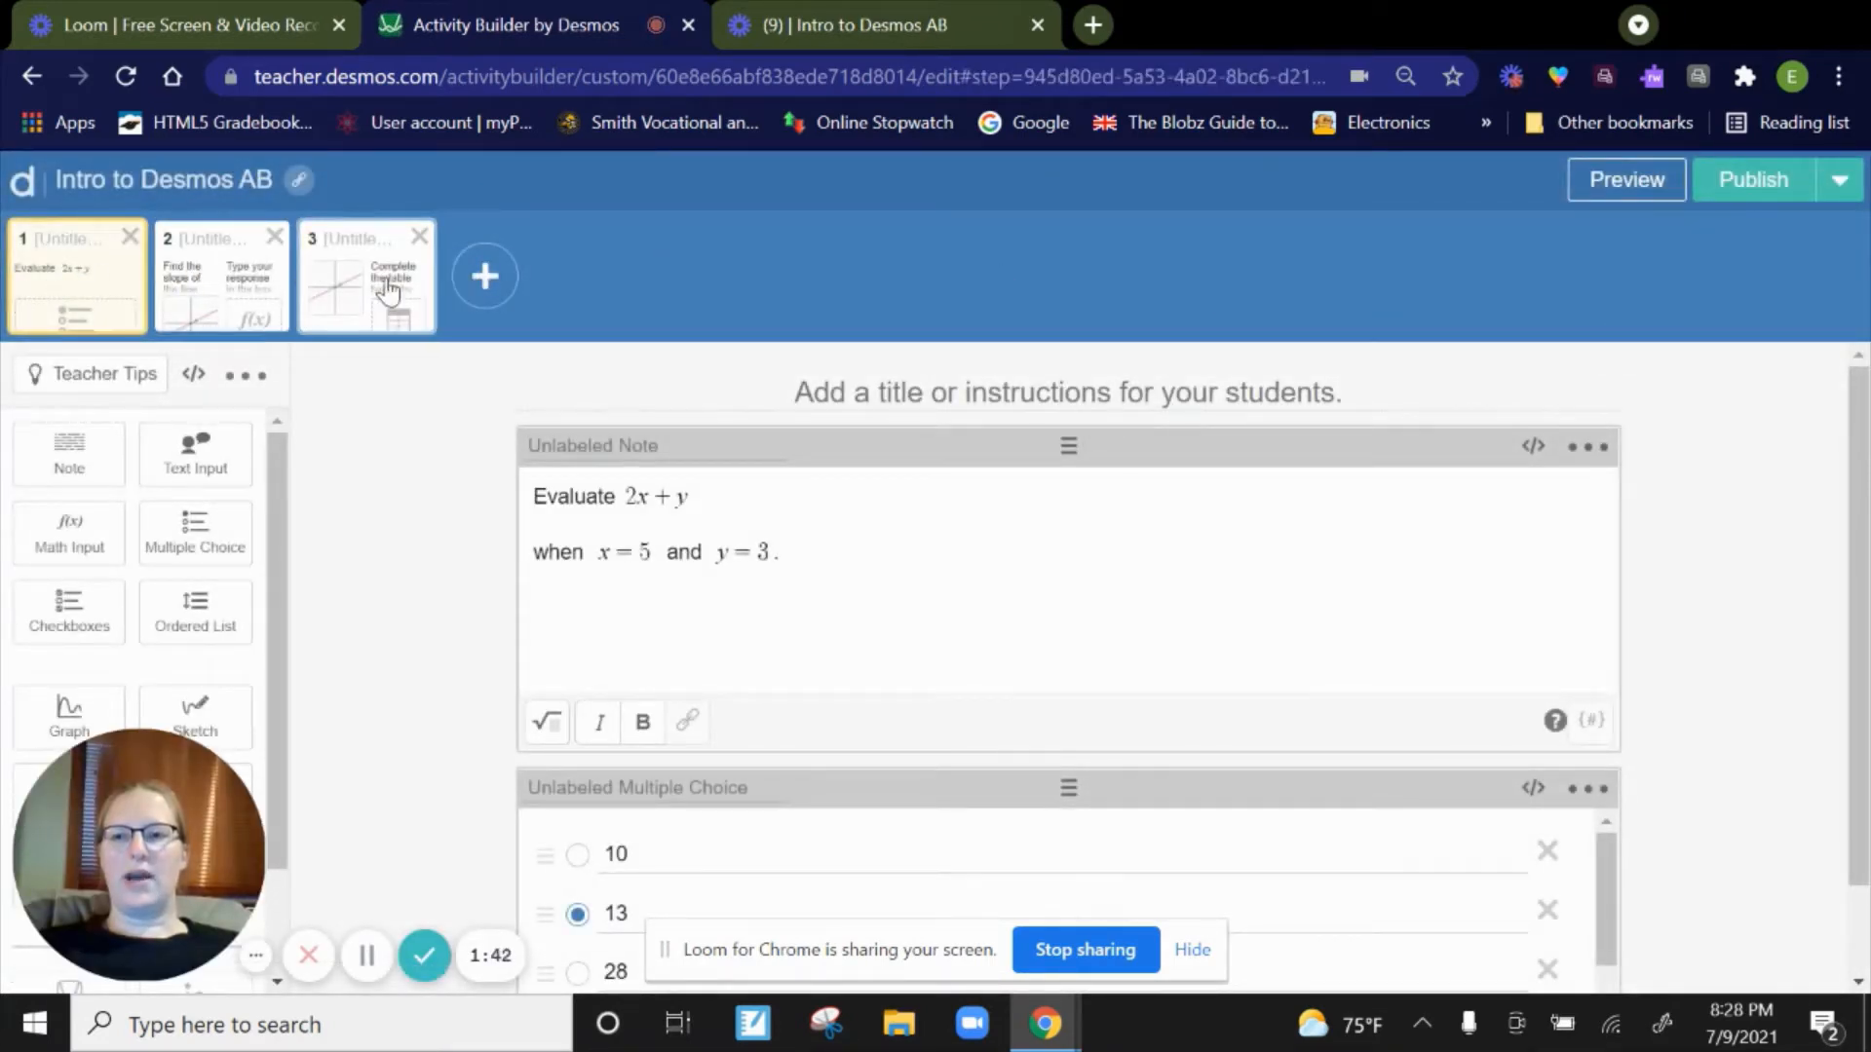
click(488, 280)
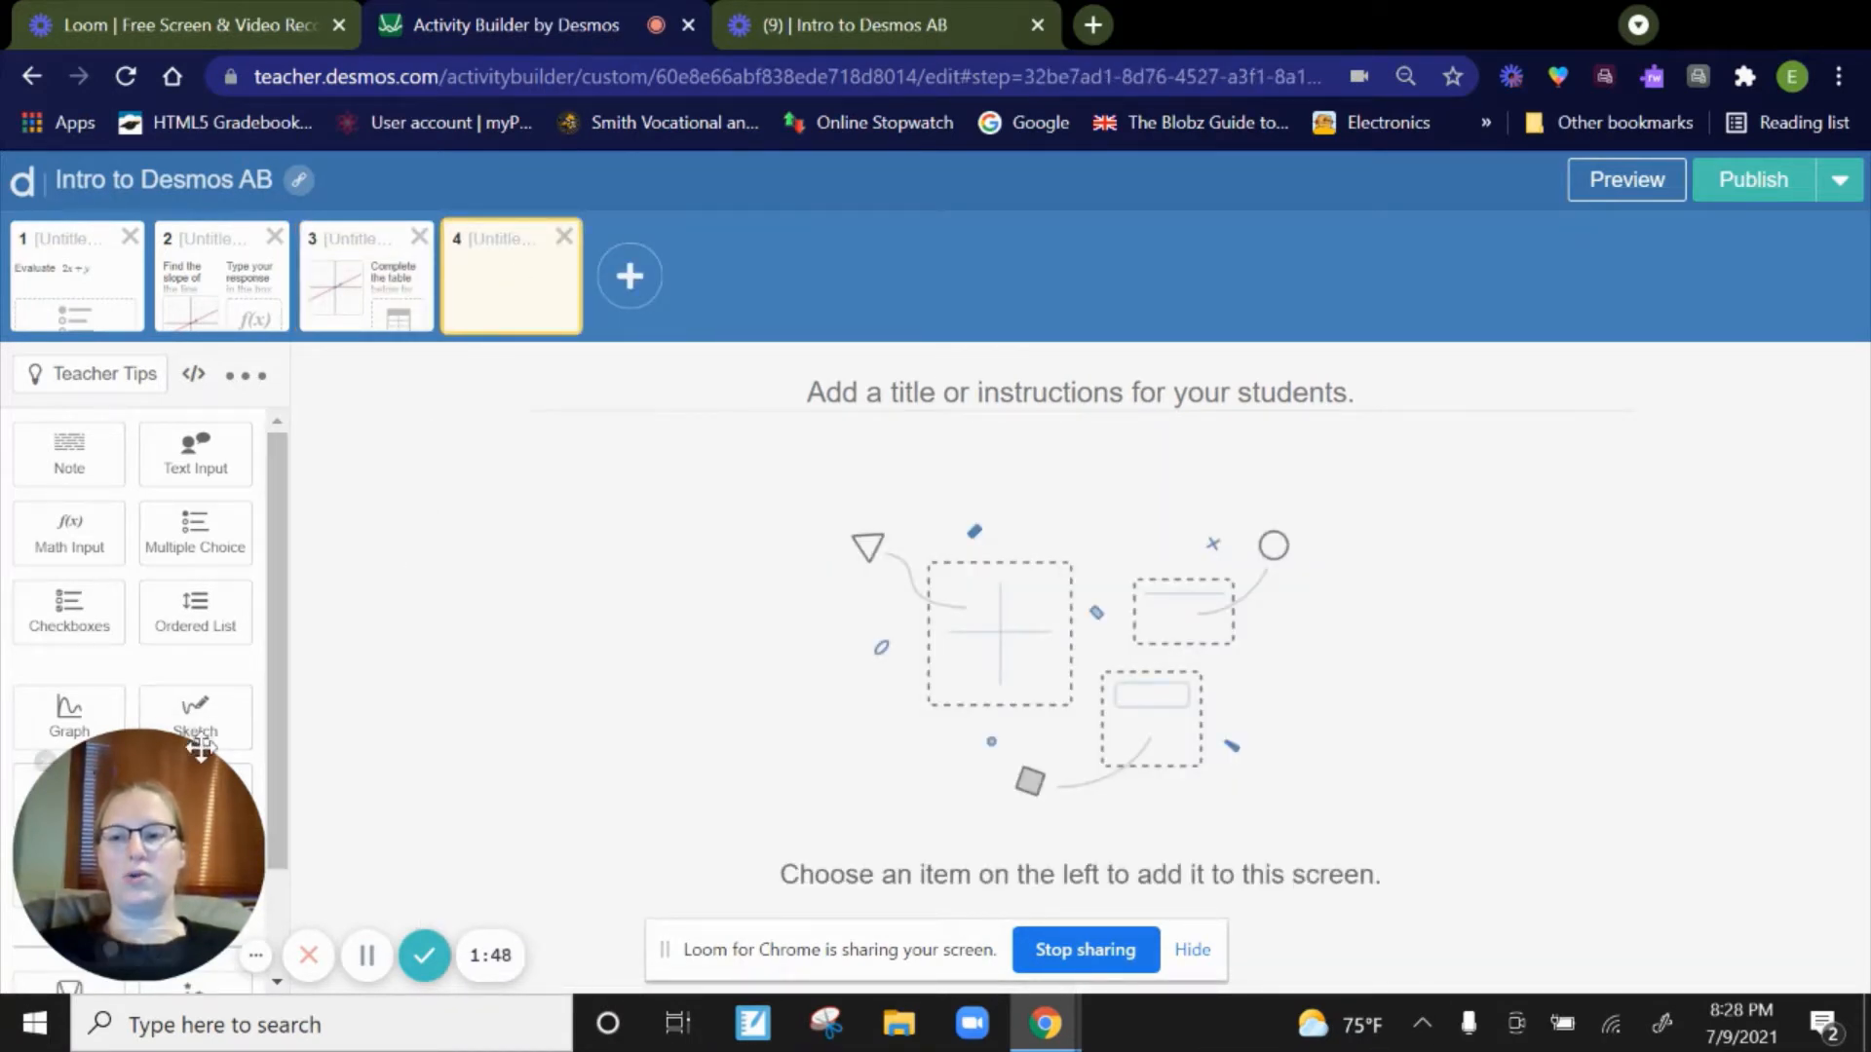
- Add a Card Sort component to the empty fourth screen
drag(196, 748, 298, 404)
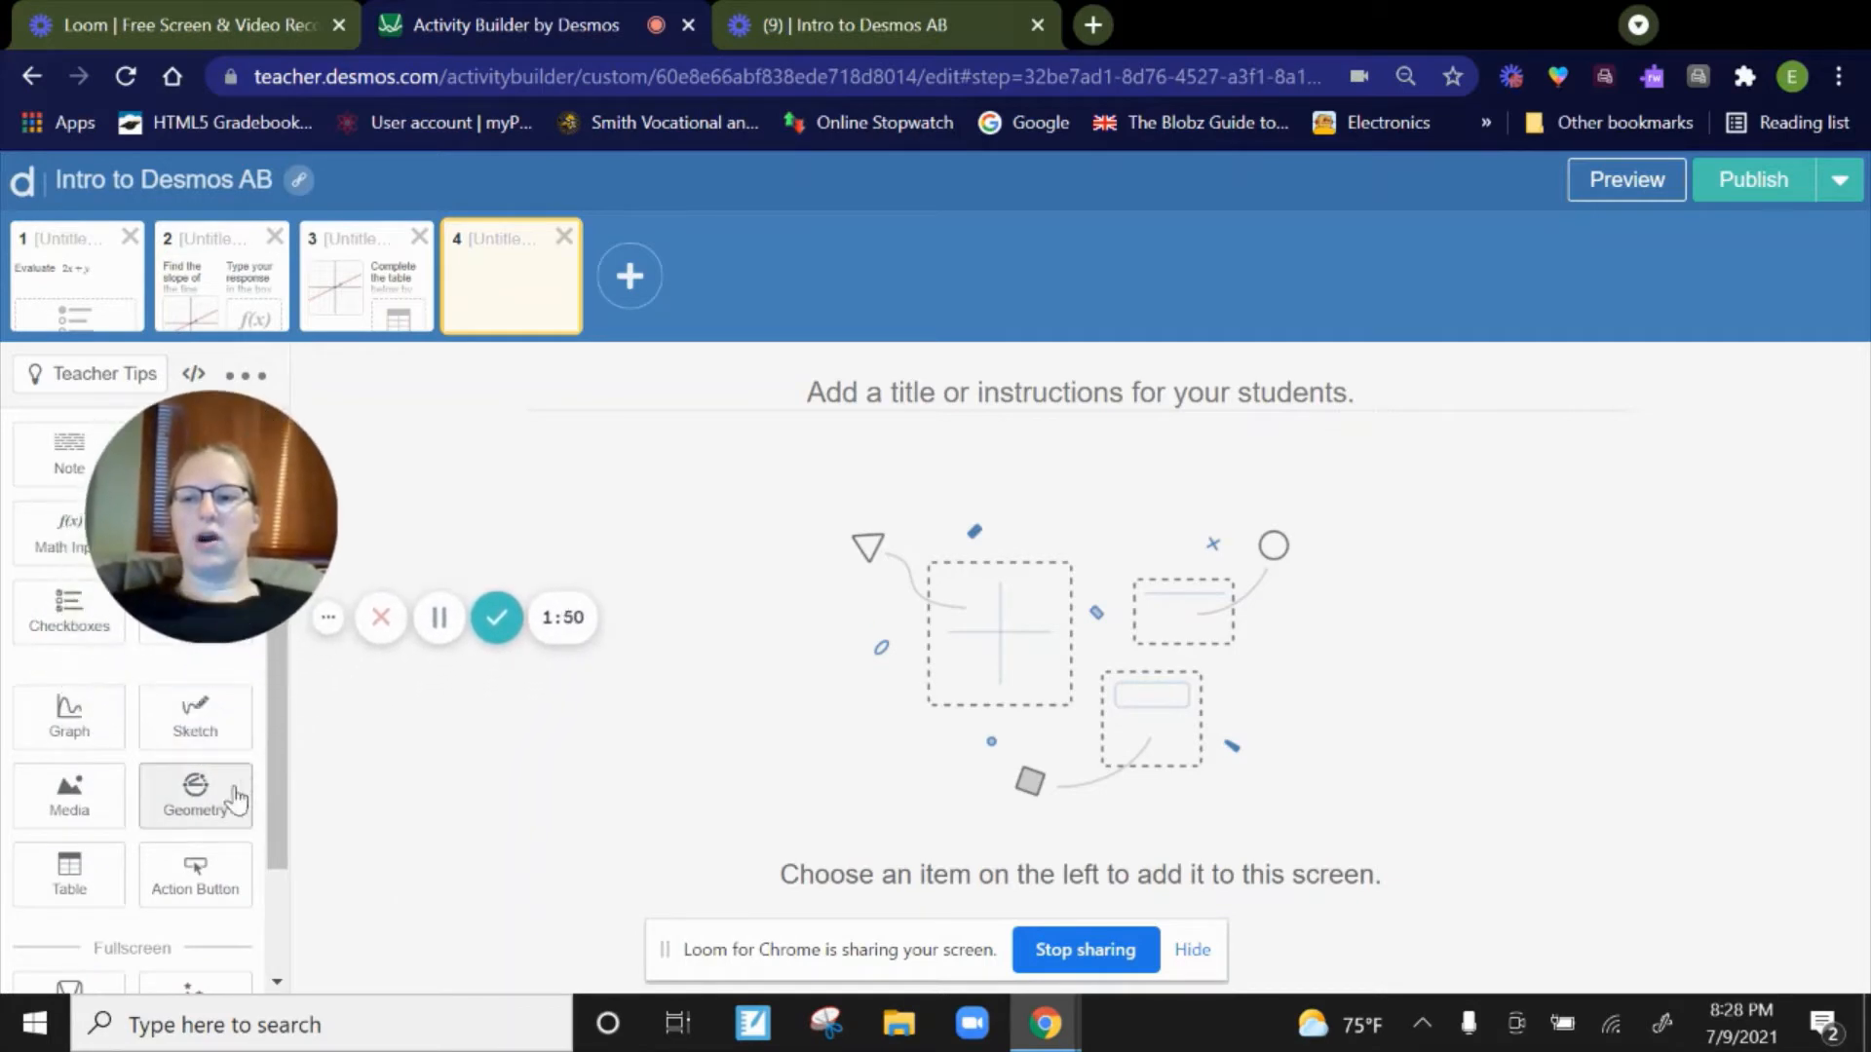
scroll(195, 808, down, 1)
scroll(195, 809, down, 1)
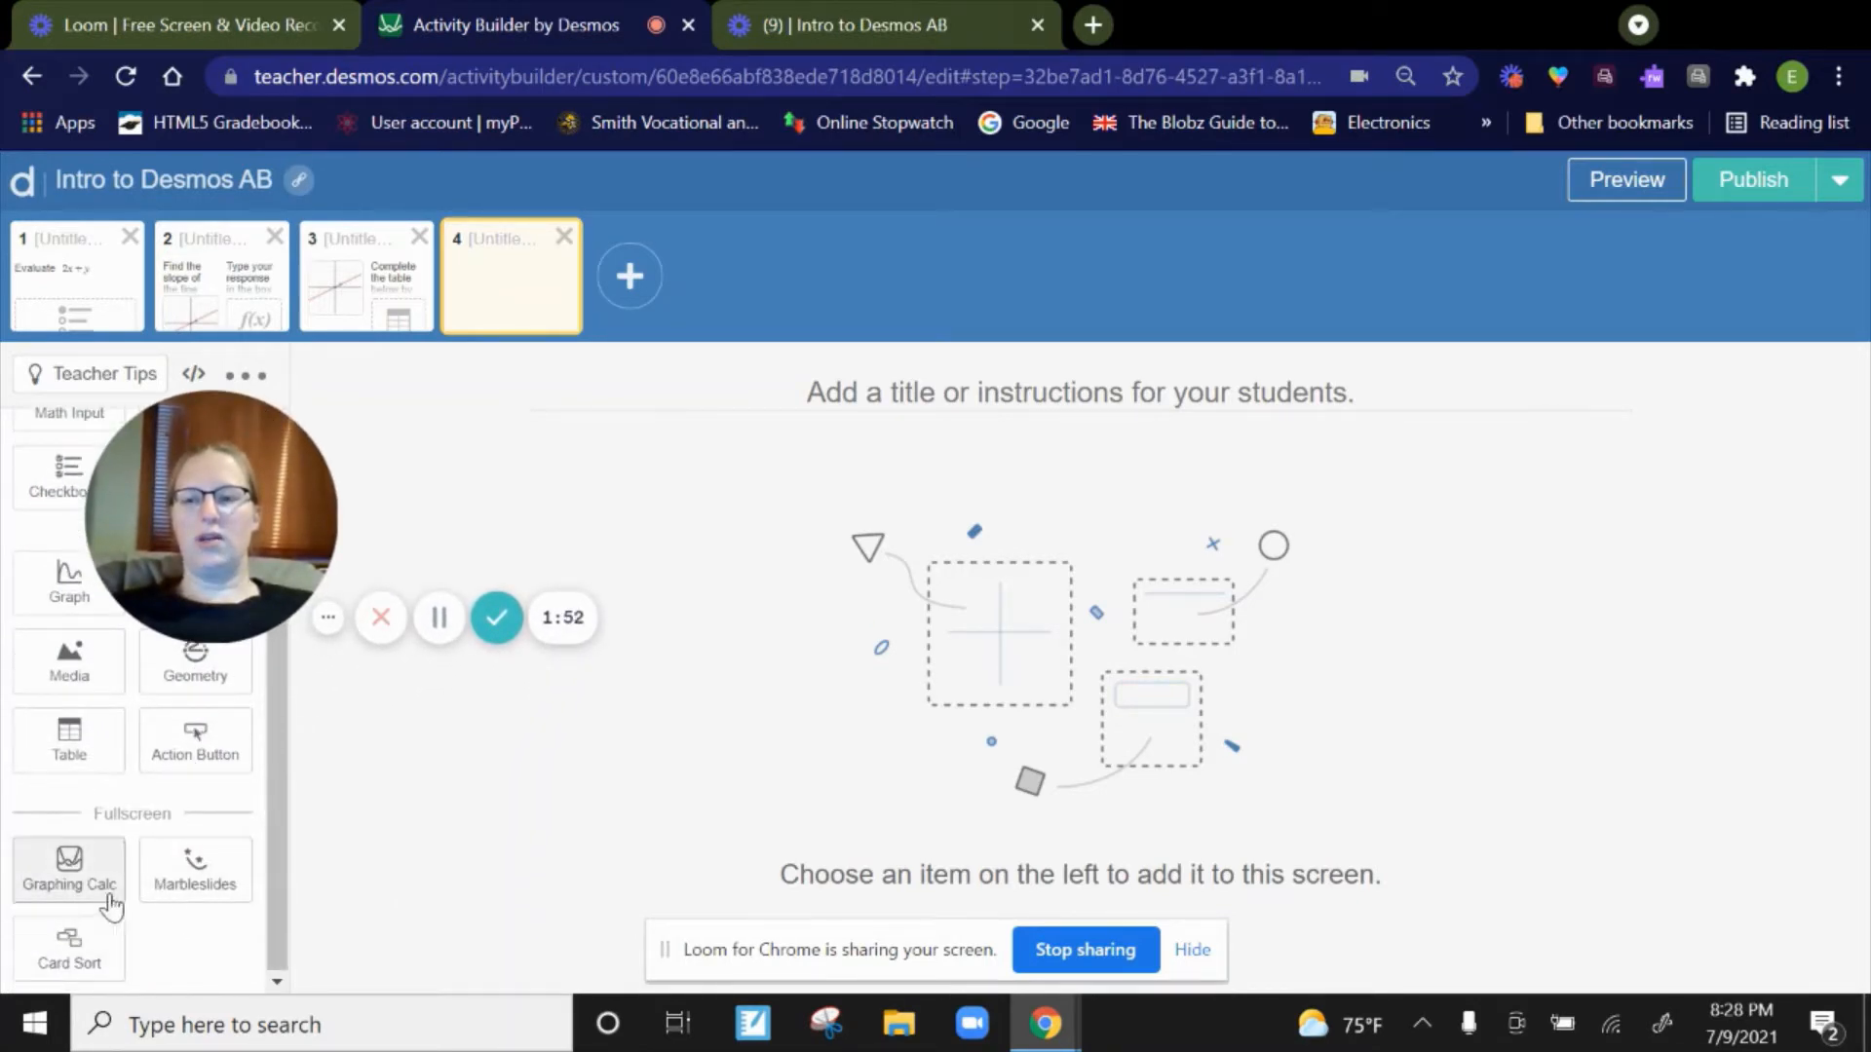
click(75, 950)
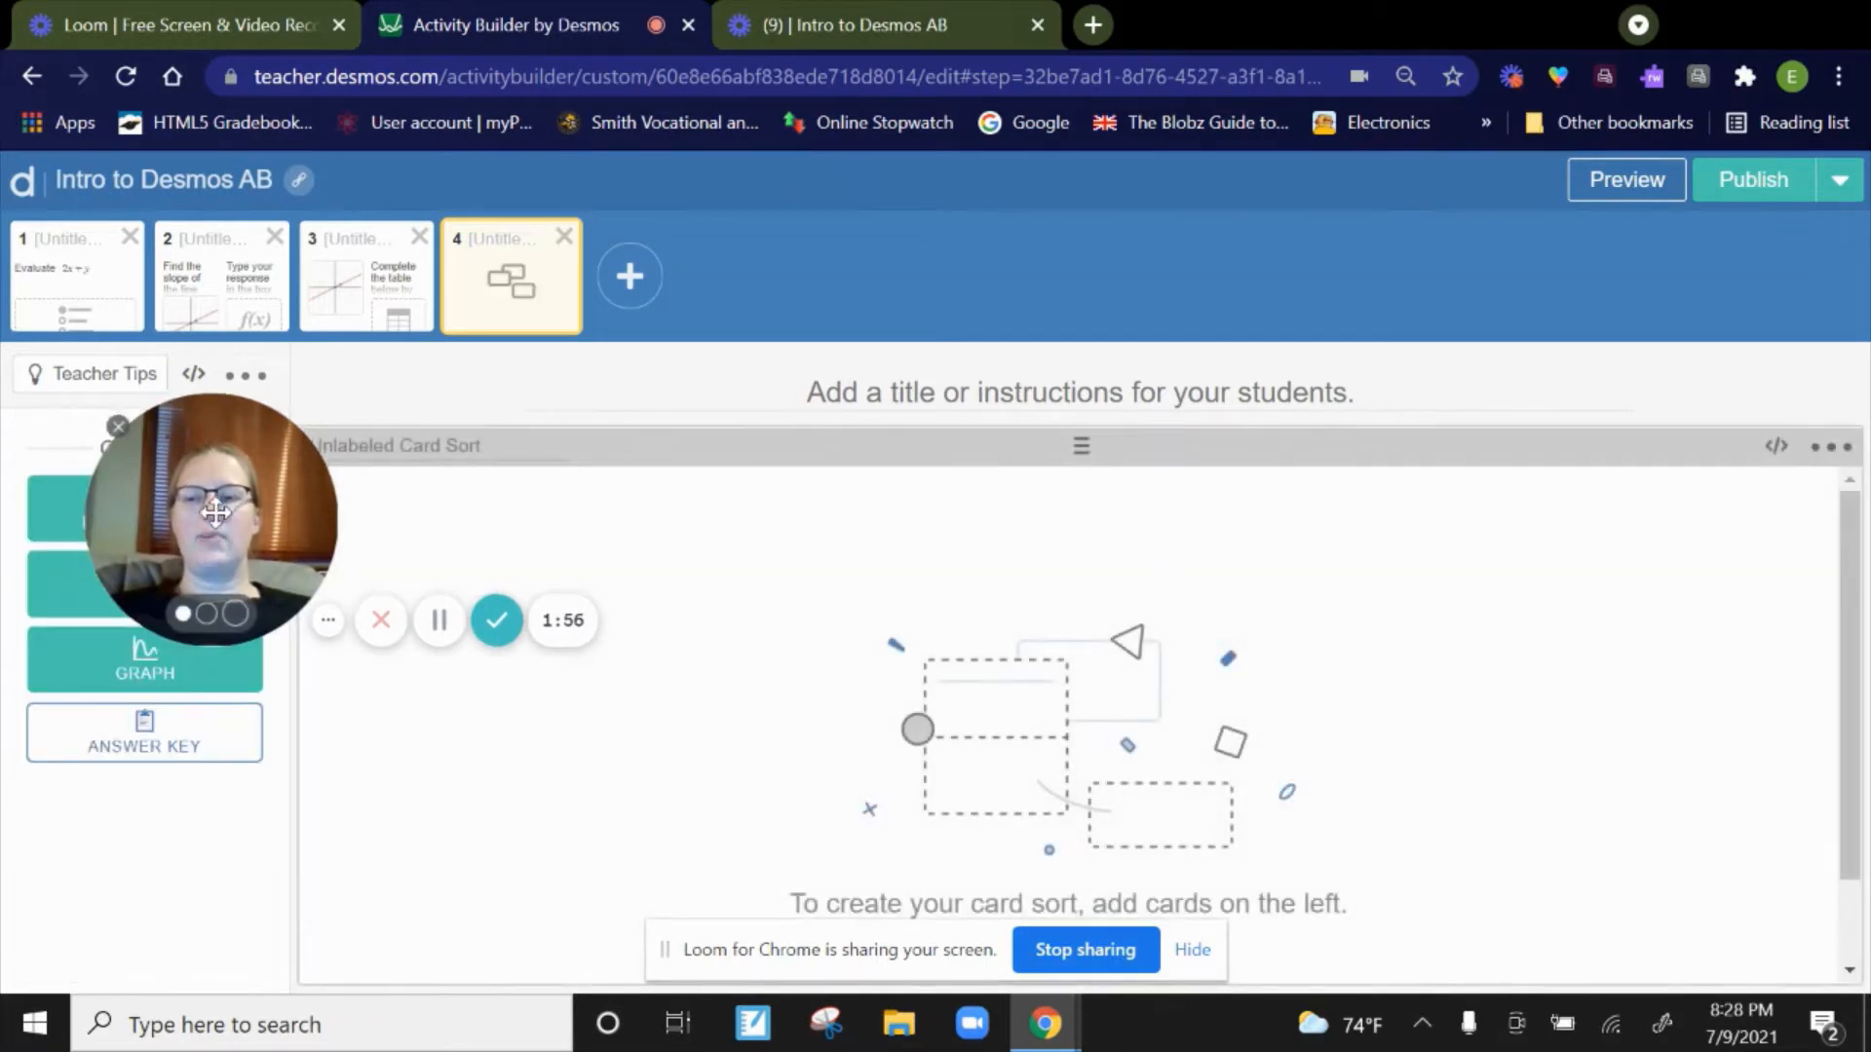
drag(210, 512, 148, 849)
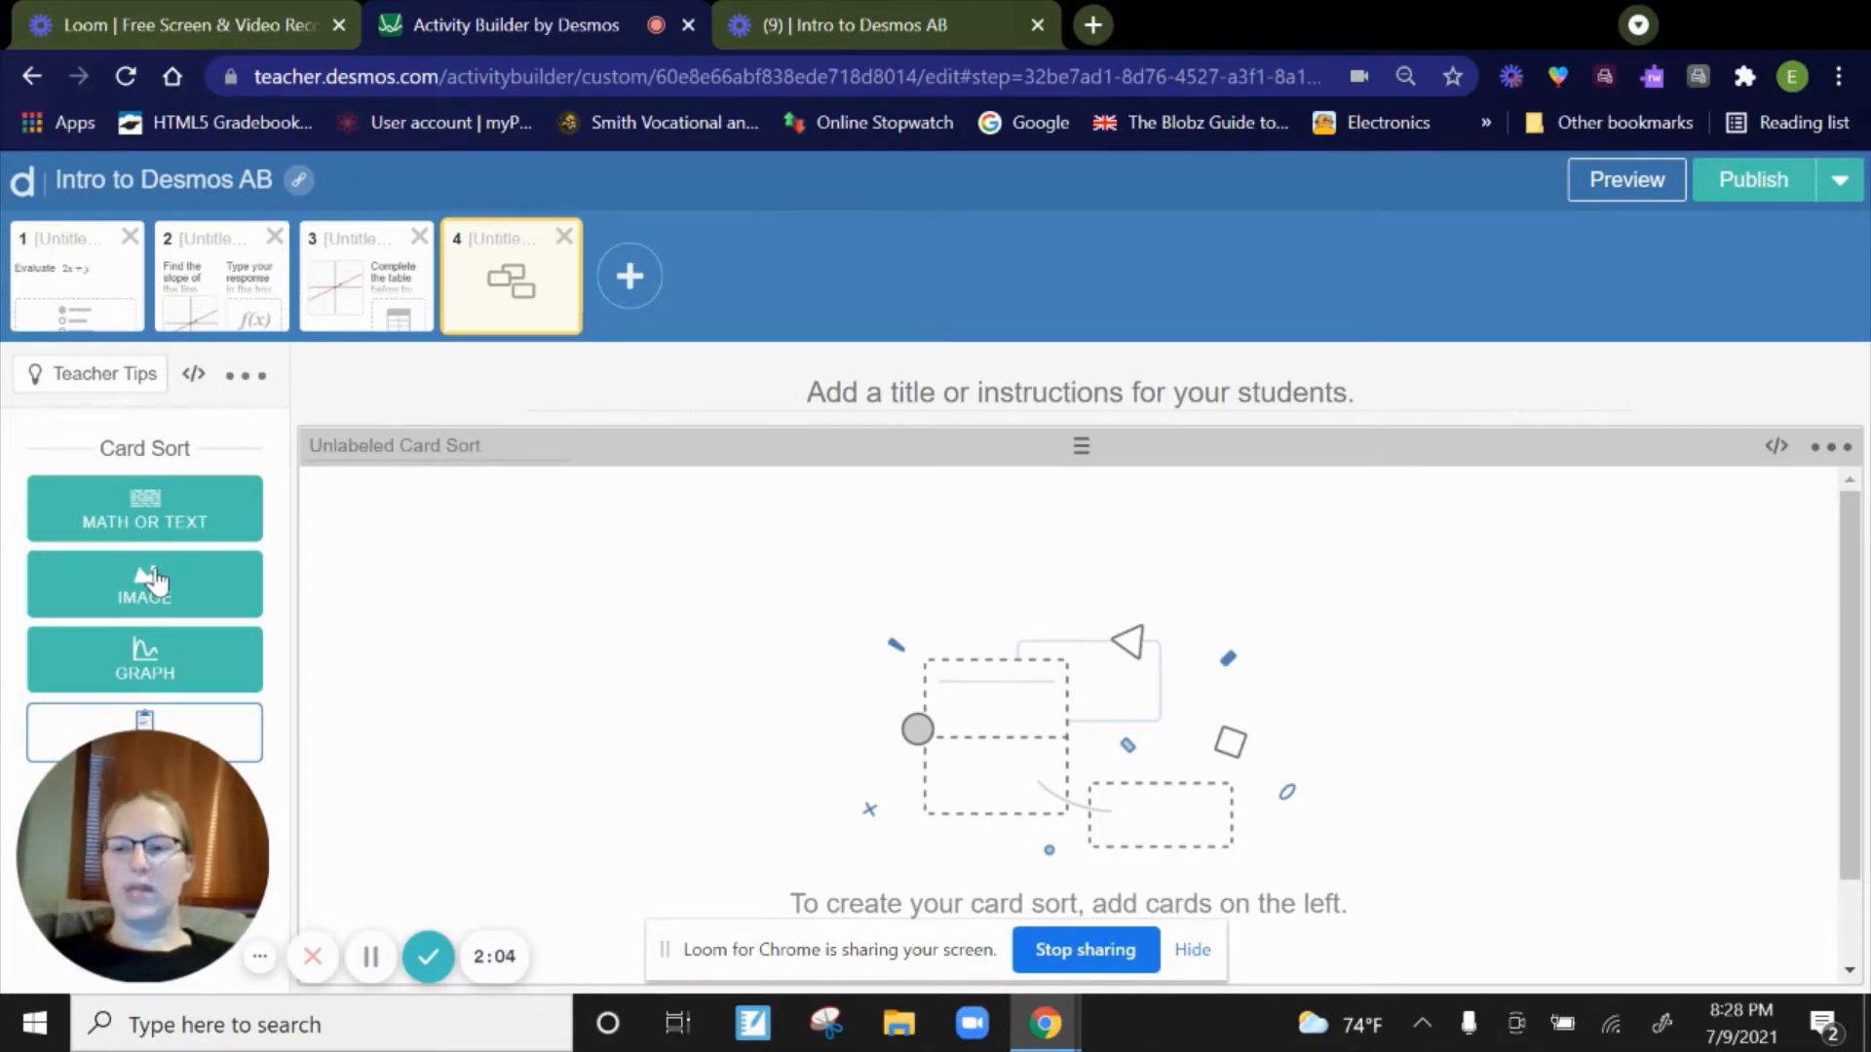
- Add three math or text cards to the card sort and mark each one as a large card
click(156, 514)
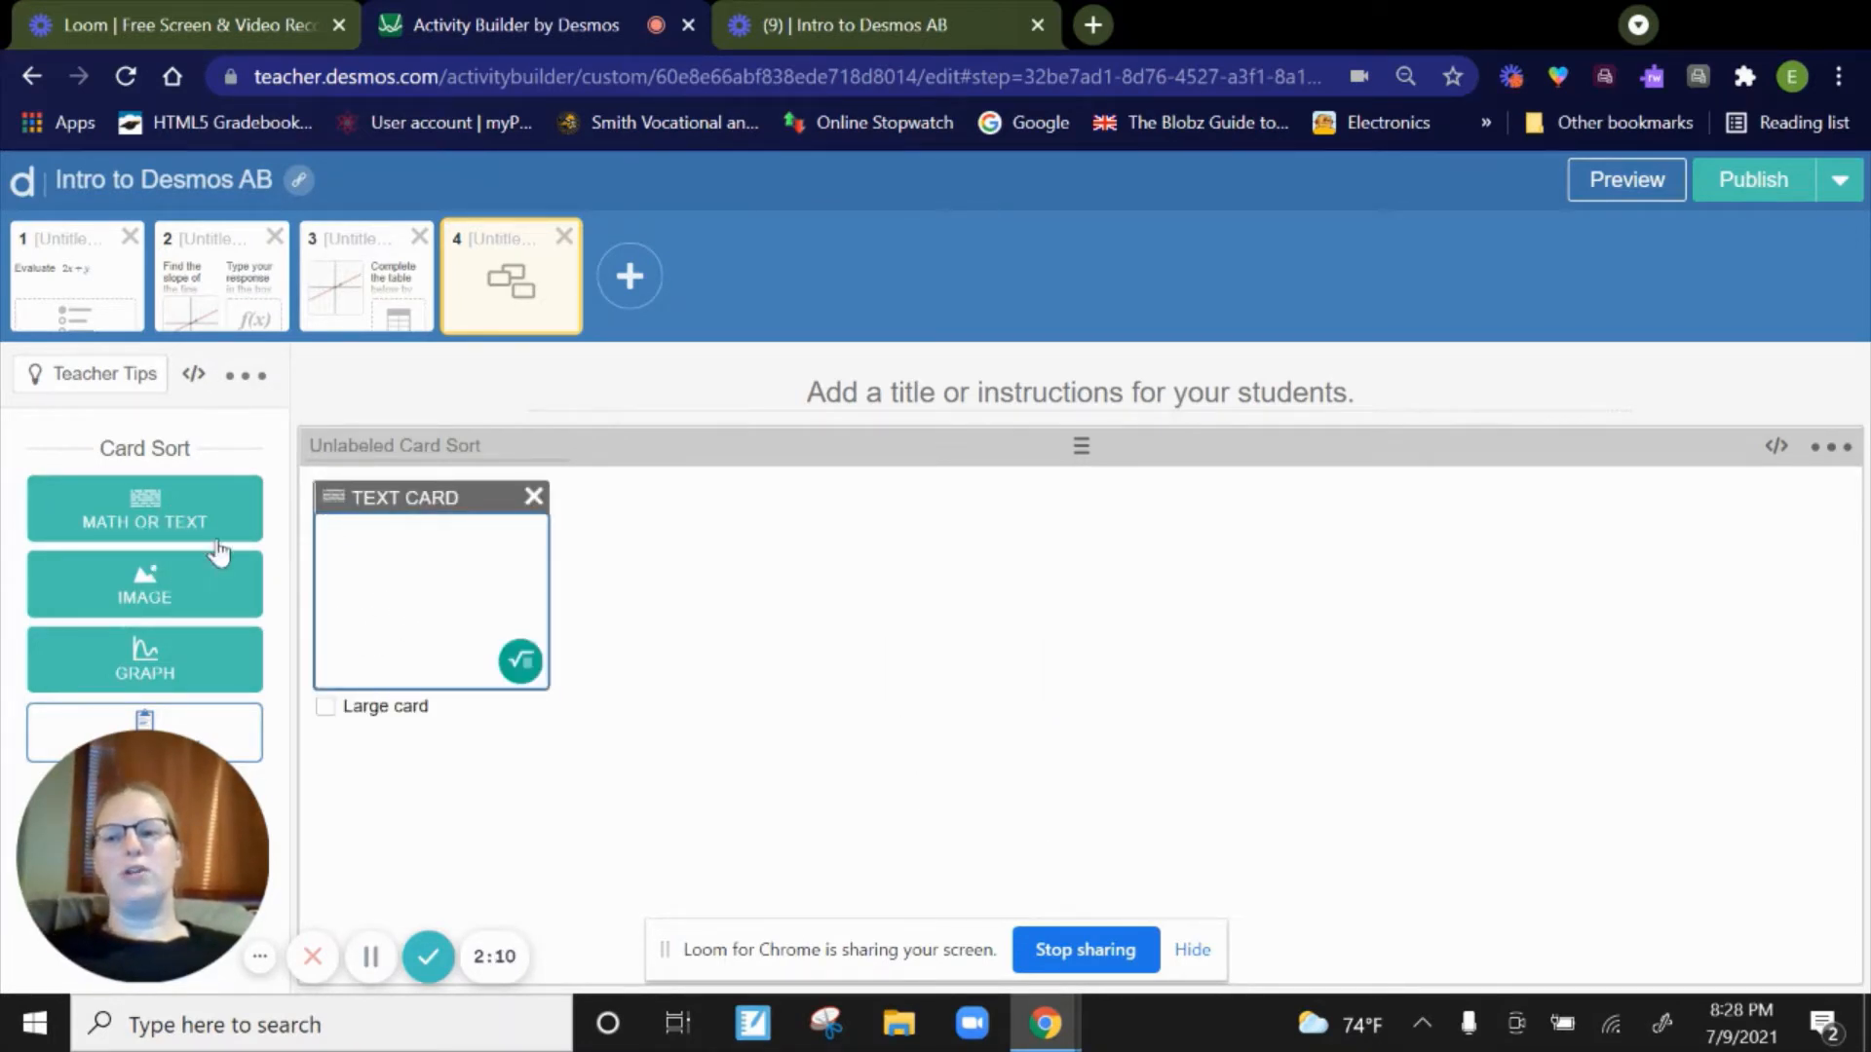
click(200, 531)
click(197, 528)
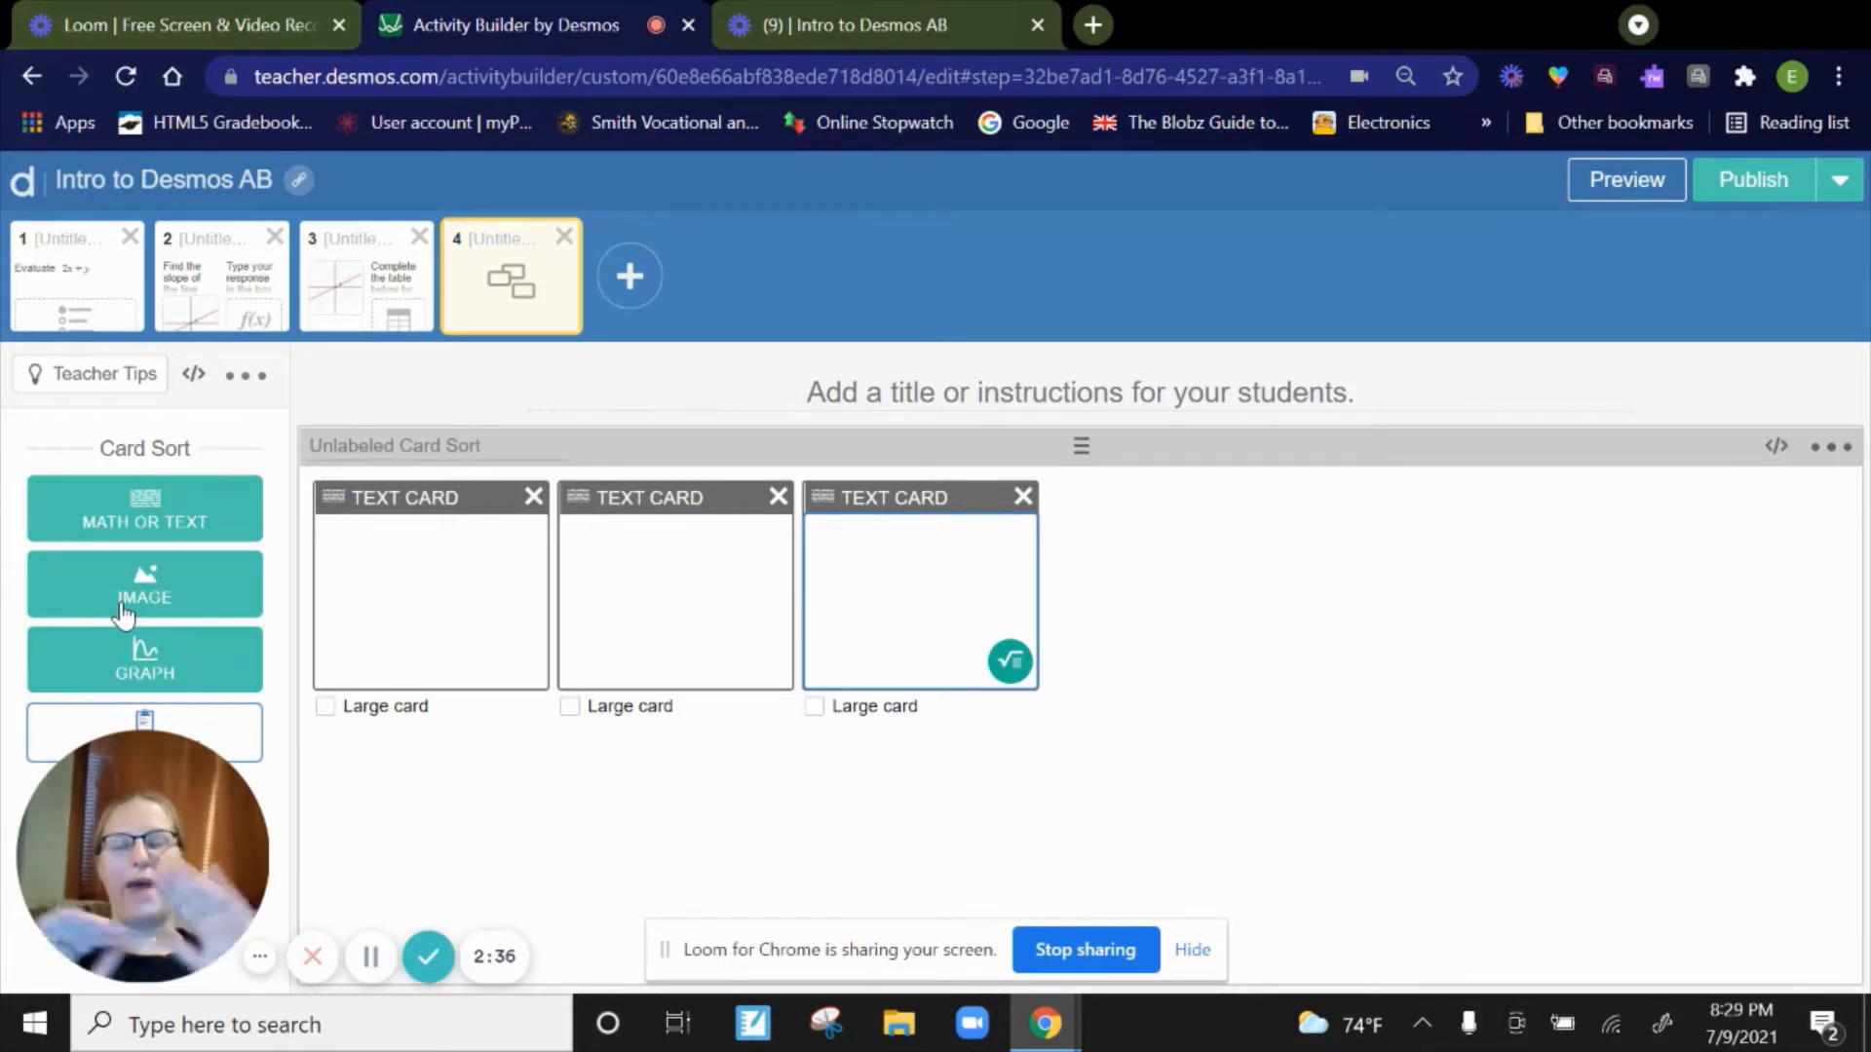
click(329, 710)
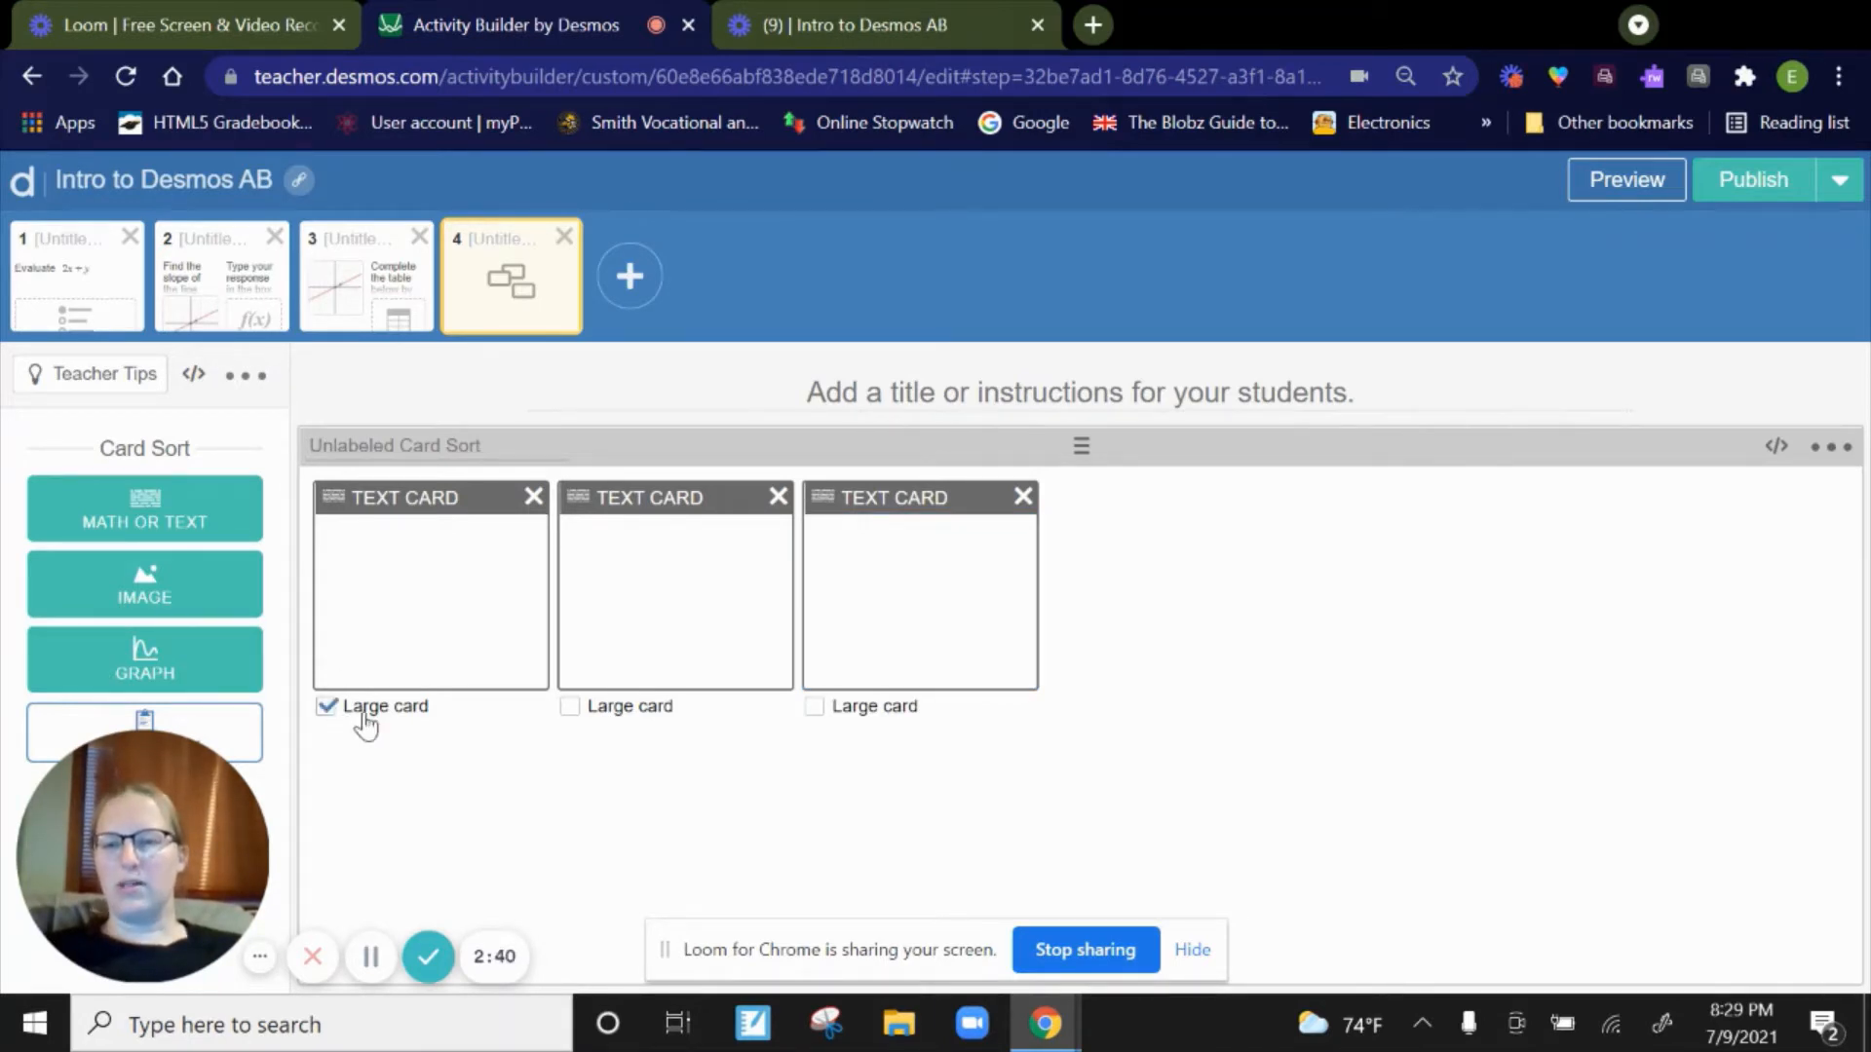
click(571, 708)
click(815, 709)
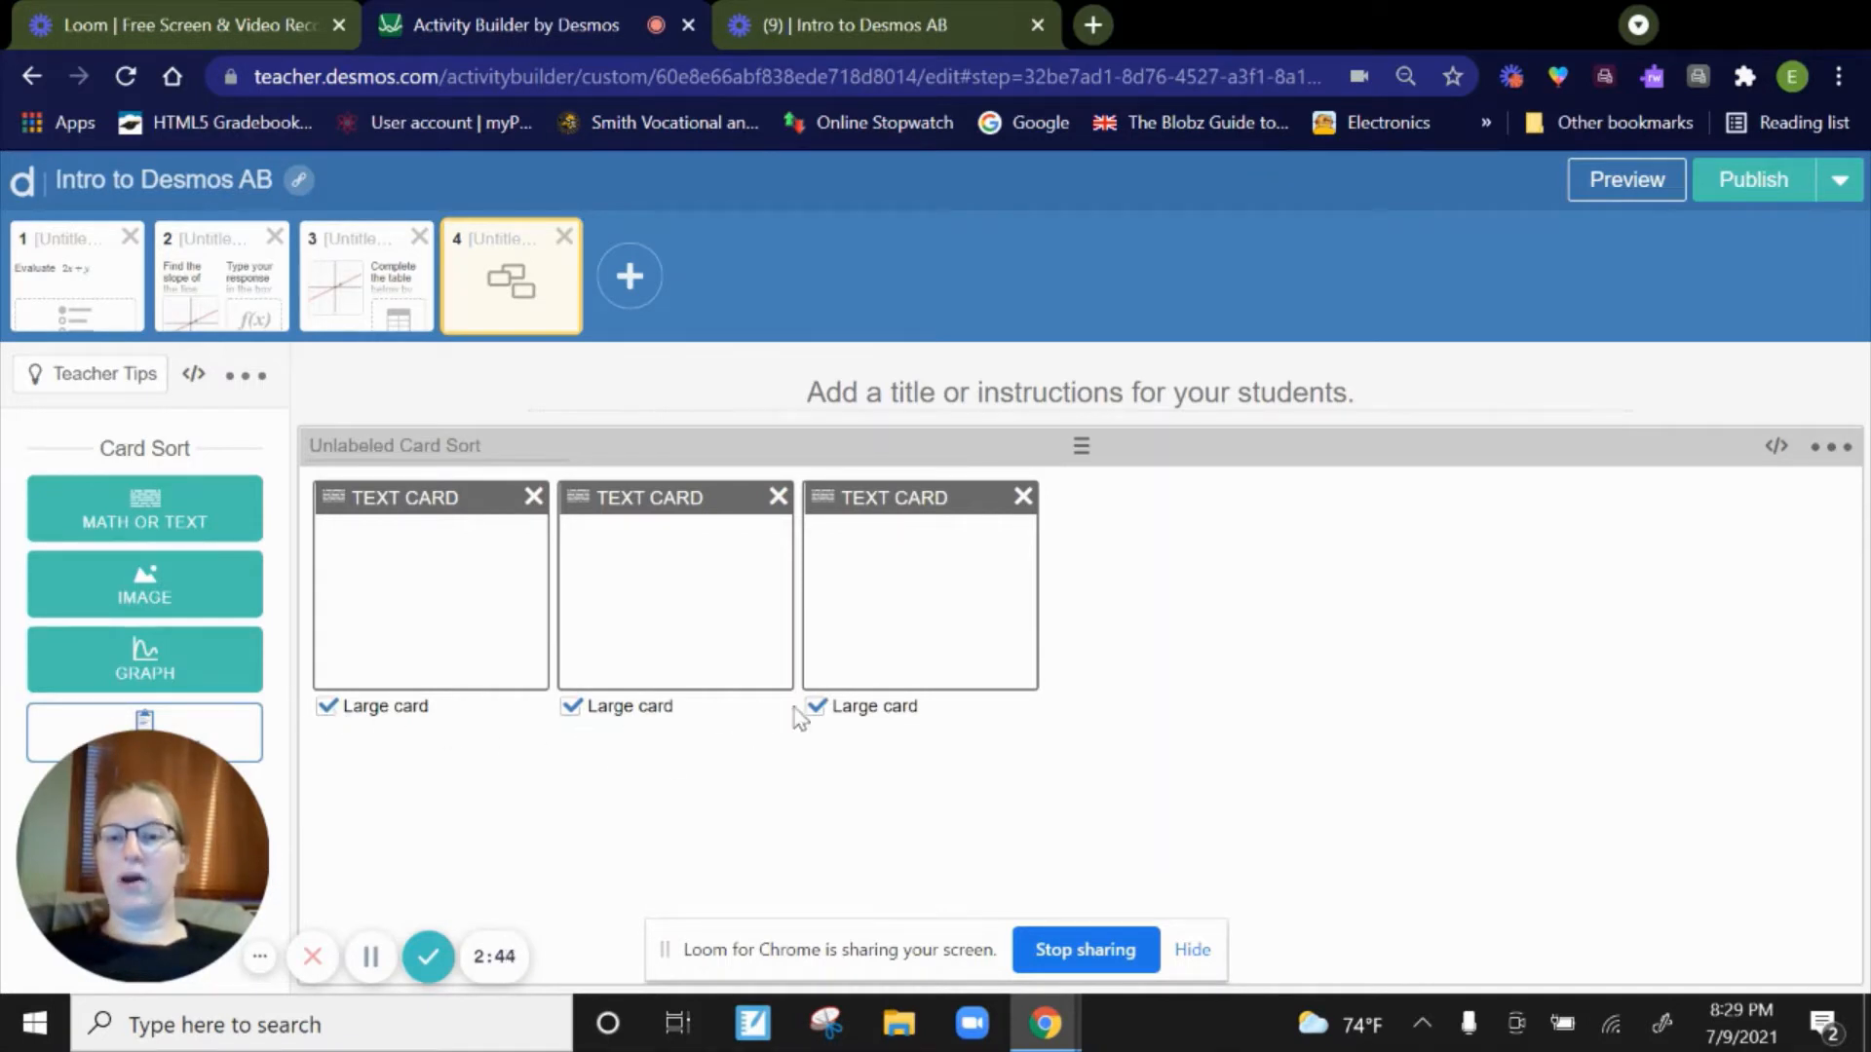
- Label the three large cards LINEAR, QUADRATIC and NEITHER, in that order
click(456, 593)
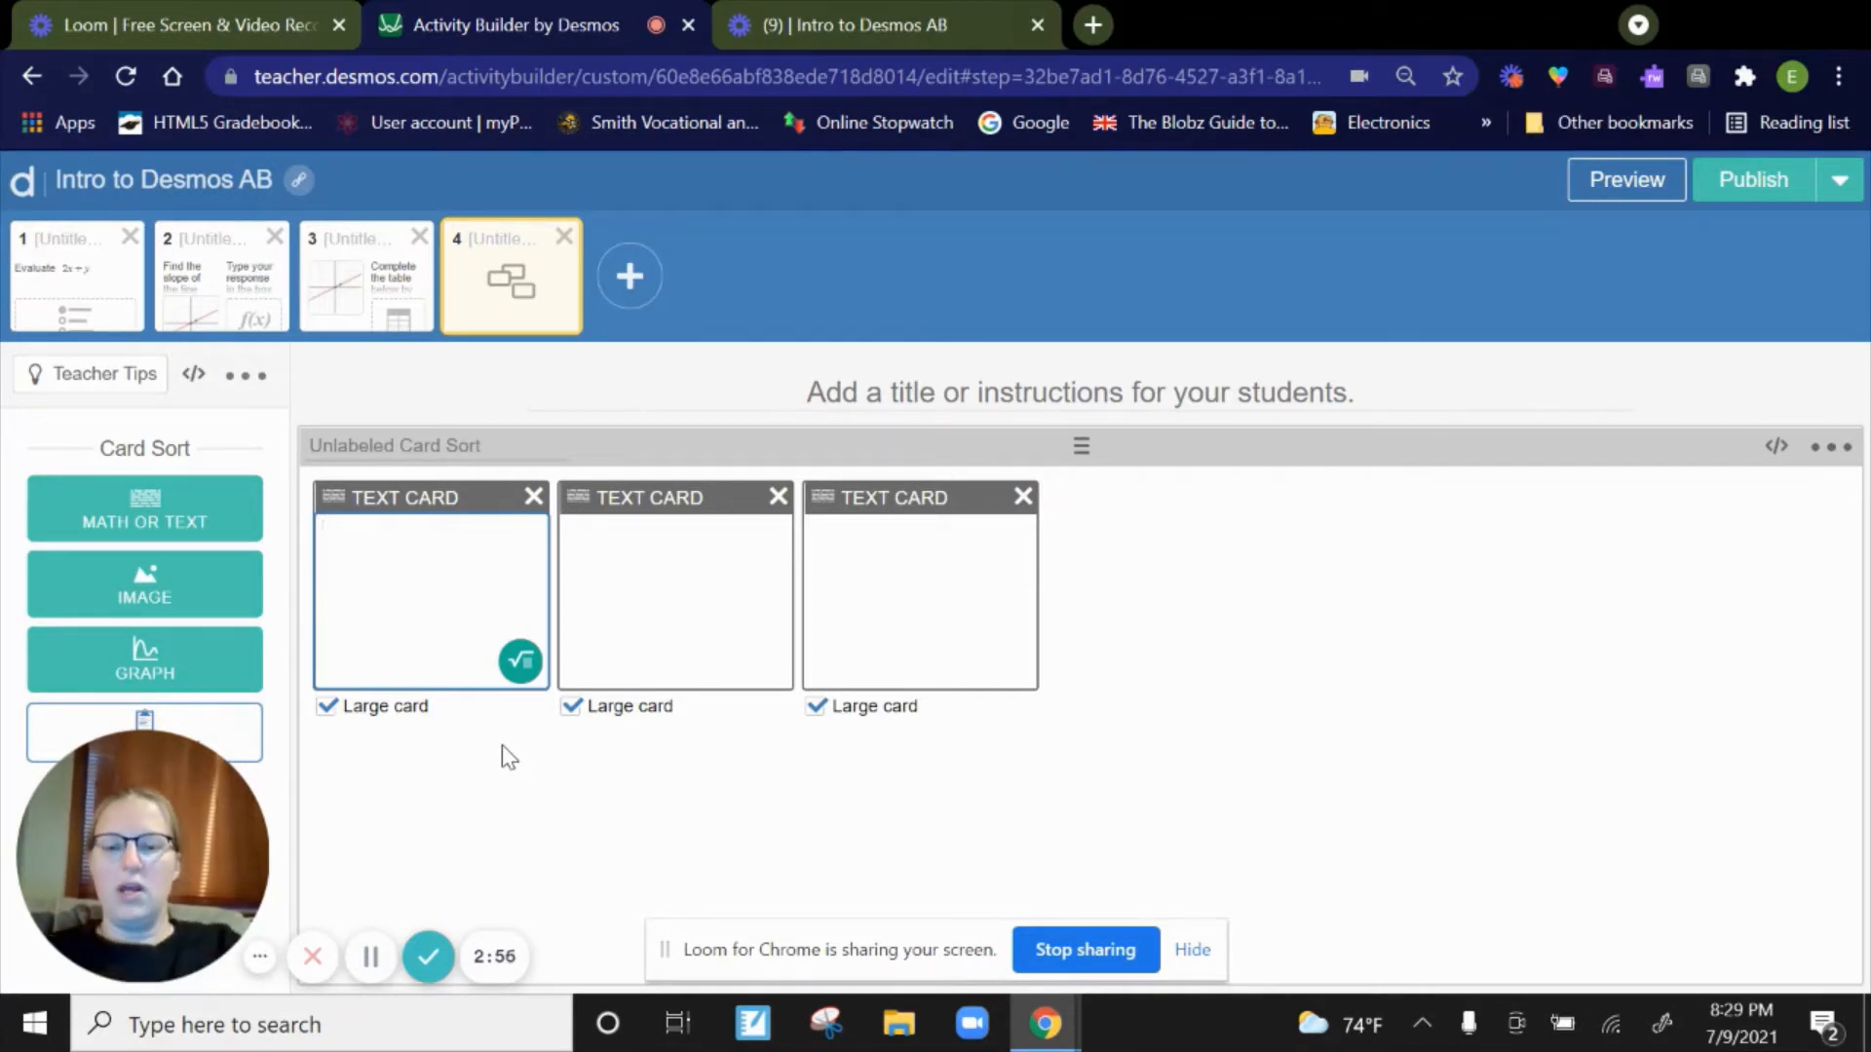
text(LINEAR)
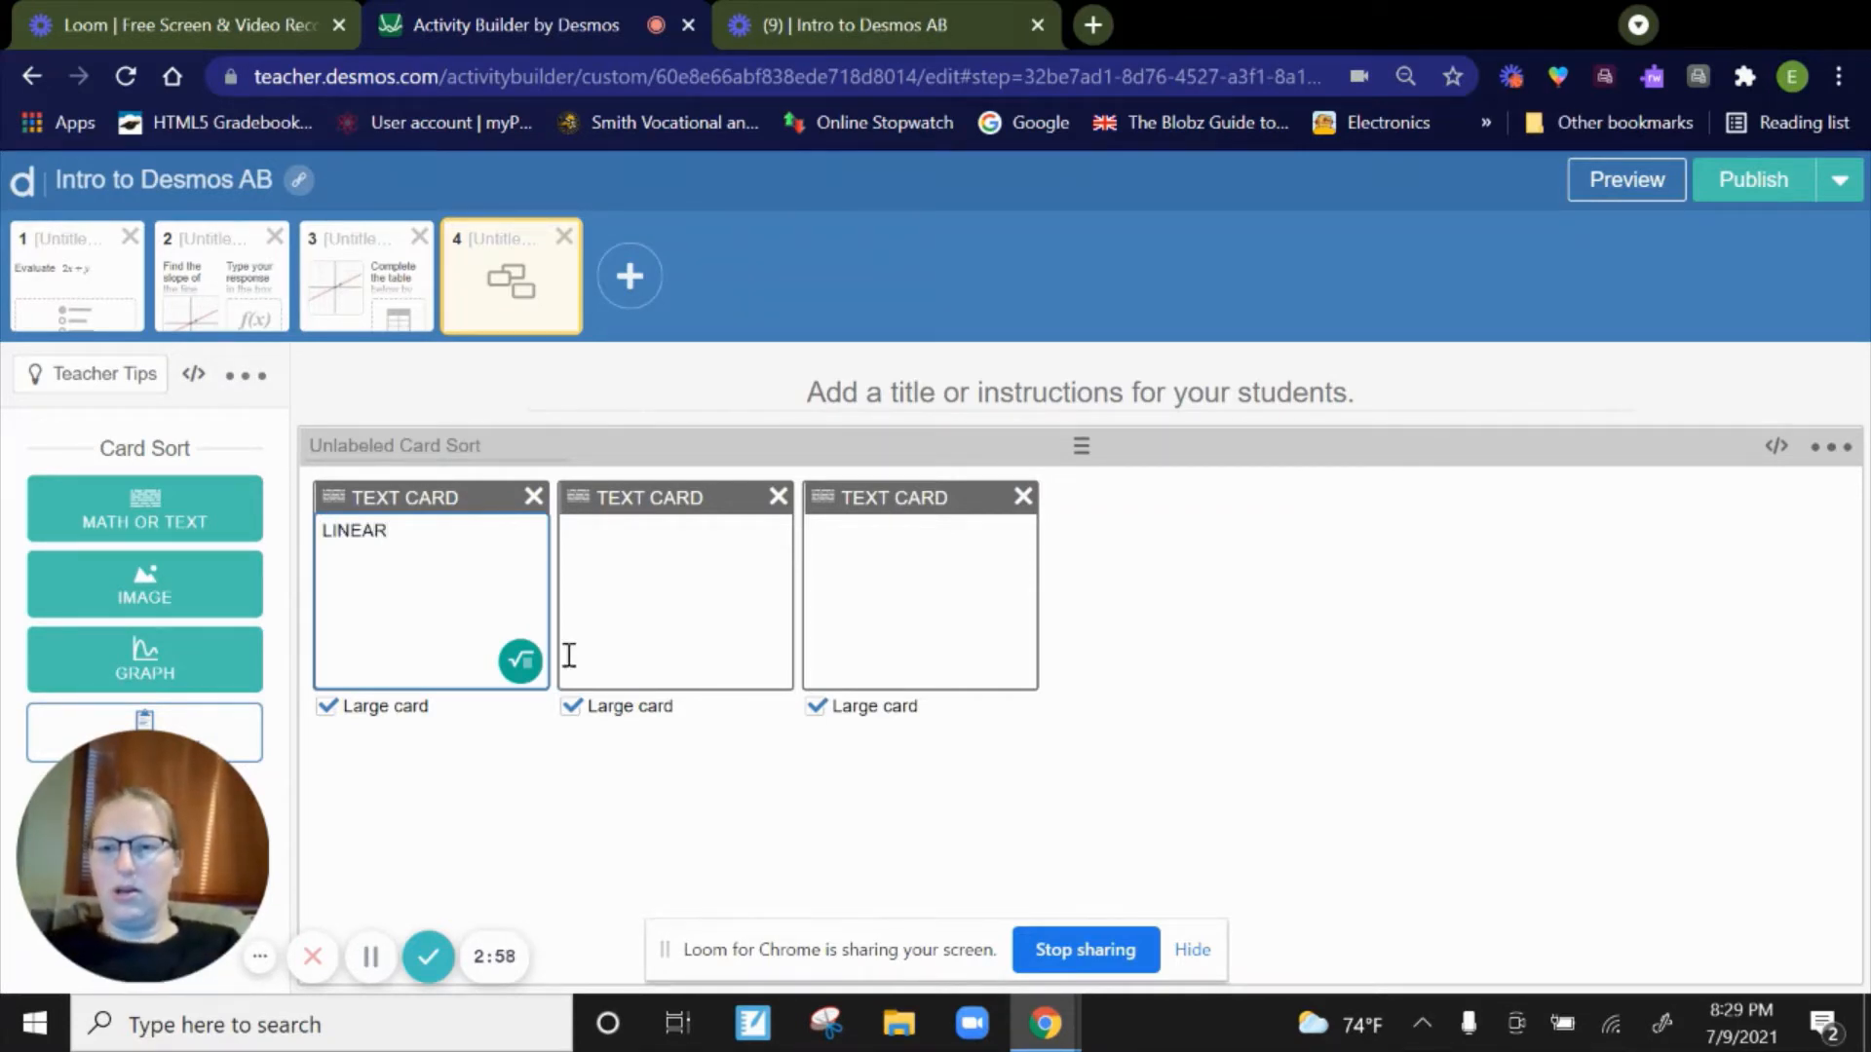
click(622, 606)
text(QUADR)
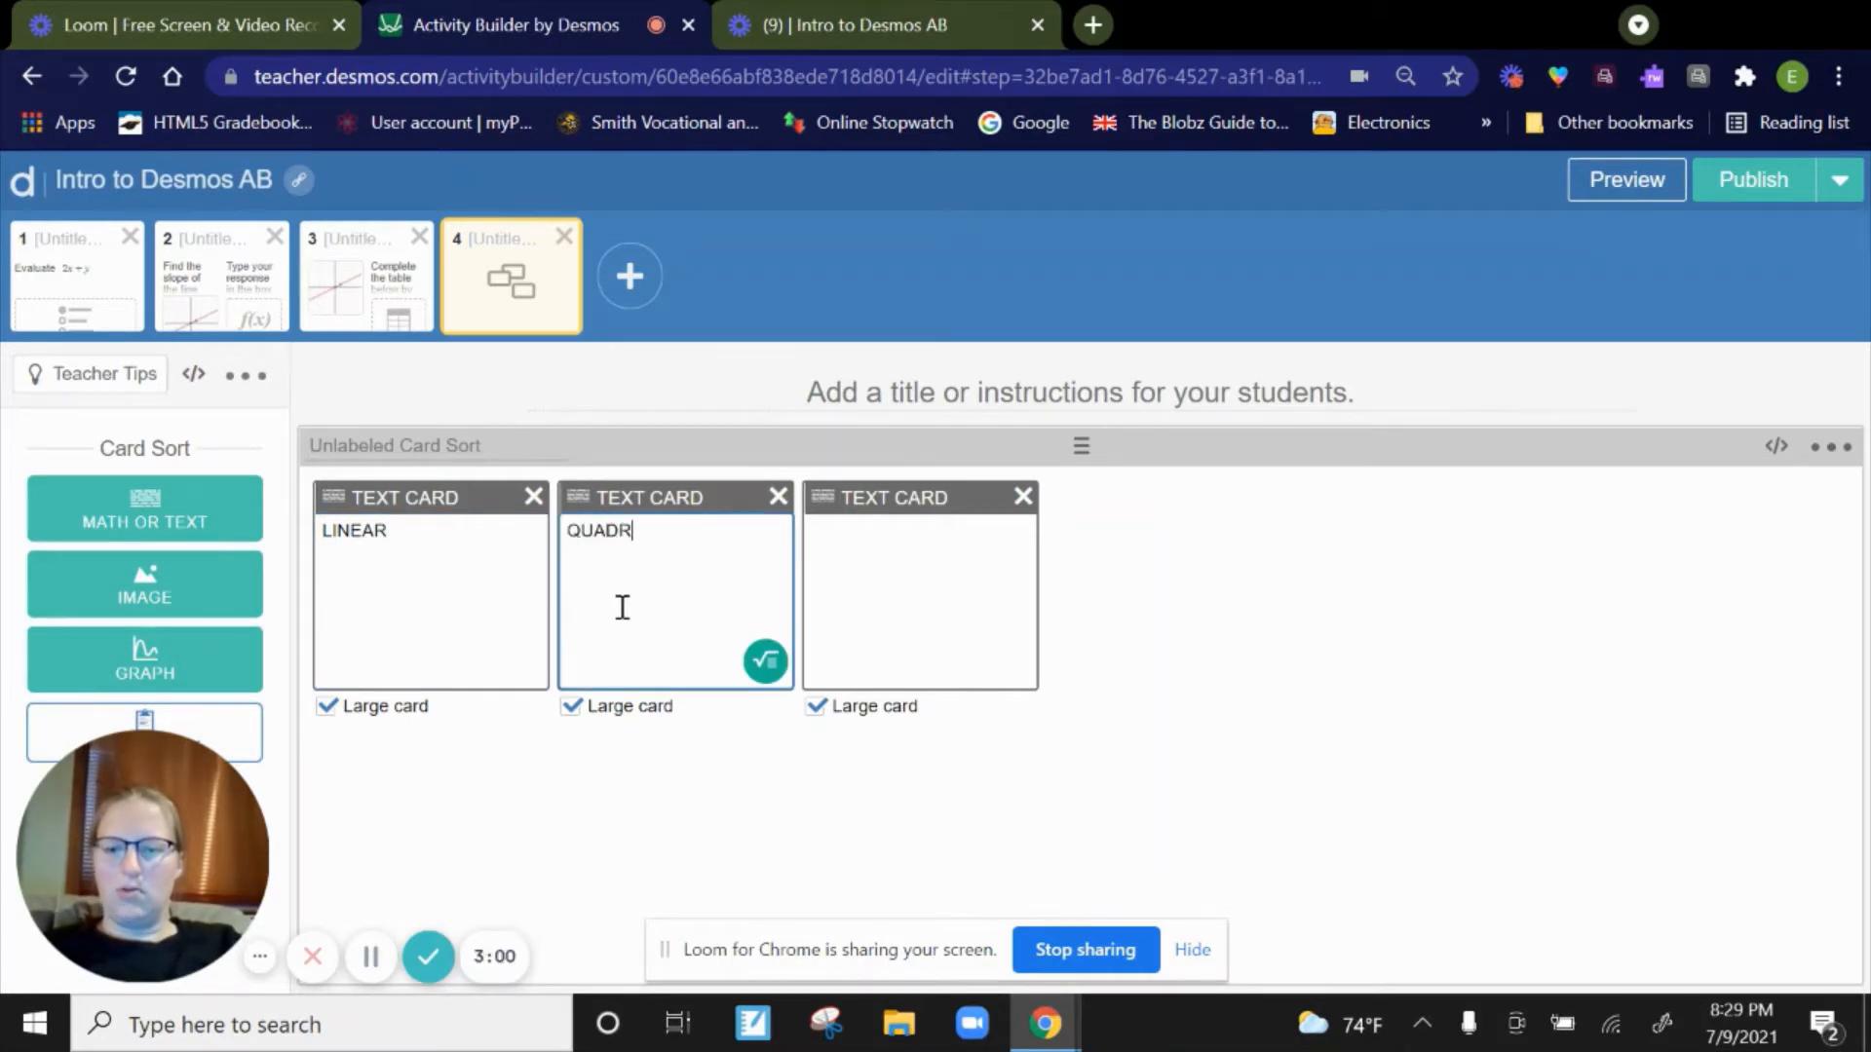
text(ATIC)
click(823, 592)
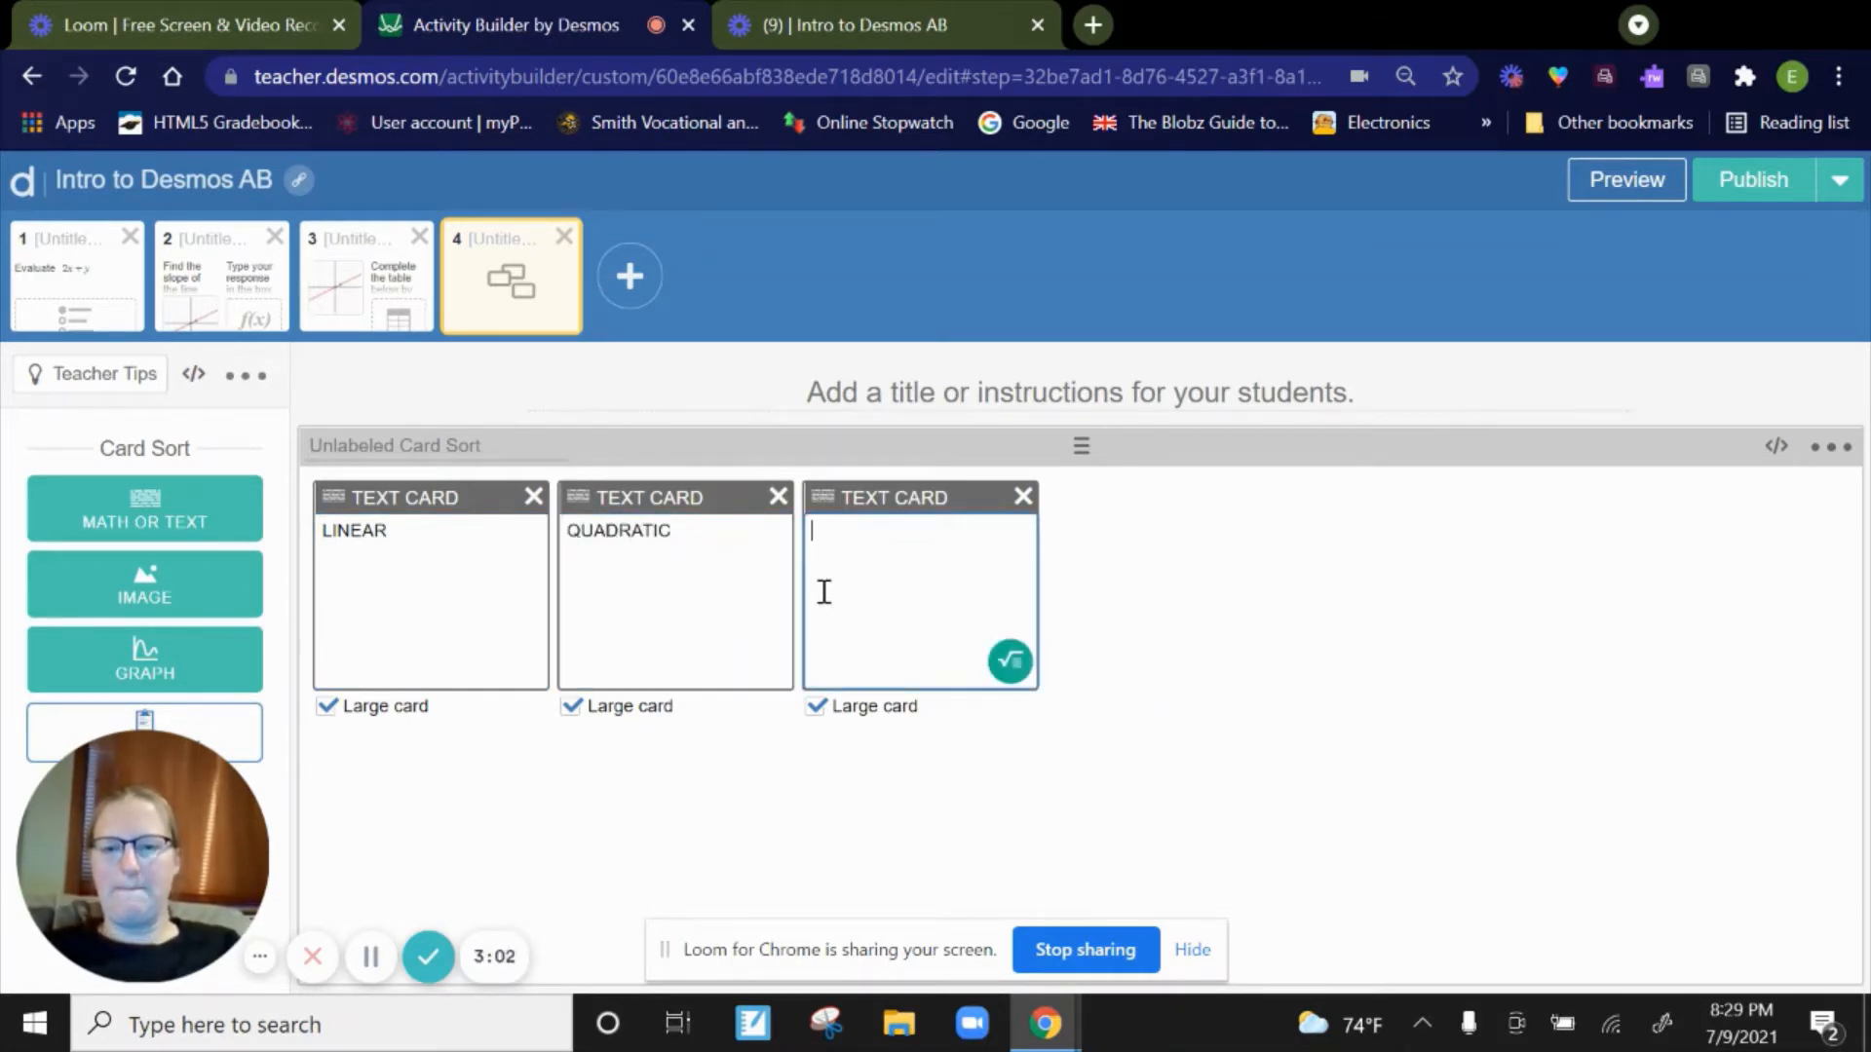
text(NEITHER)
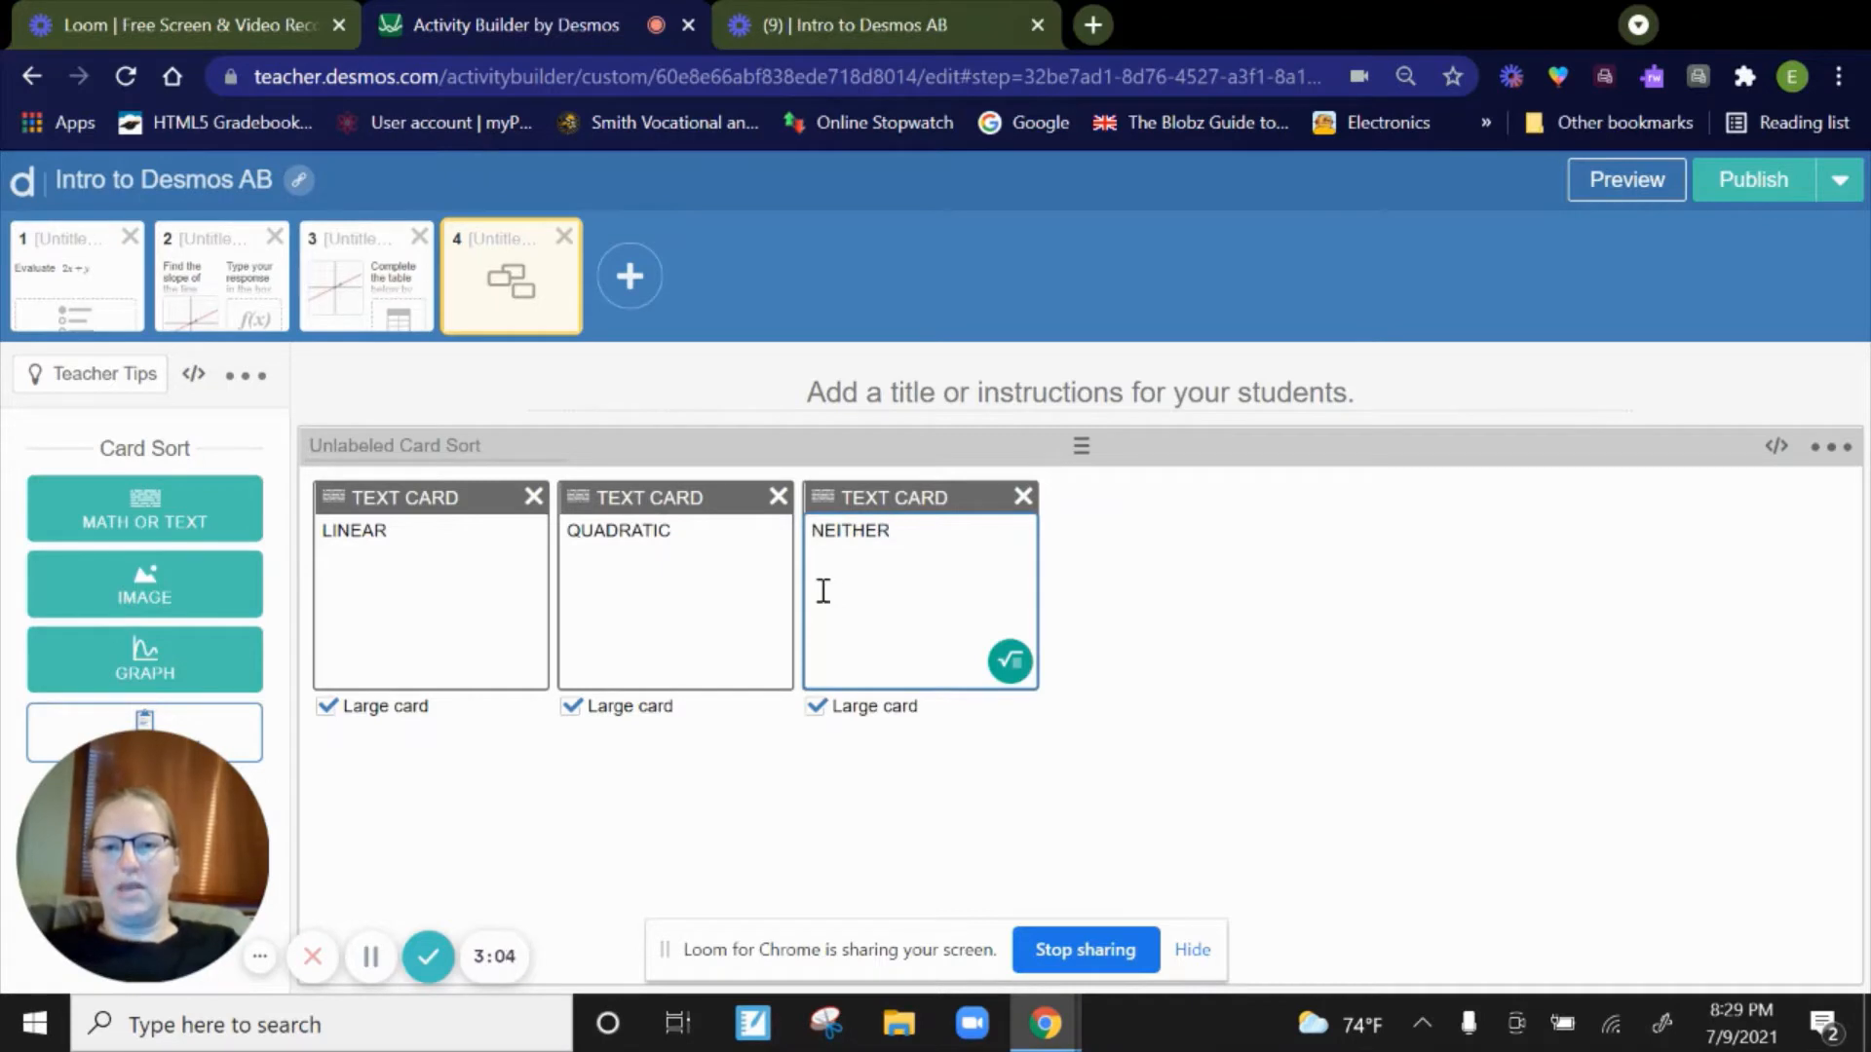
key(BackSpace)
key(BackSpace)
key(BackSpace)
key(BackSpace)
key(BackSpace)
key(BackSpace)
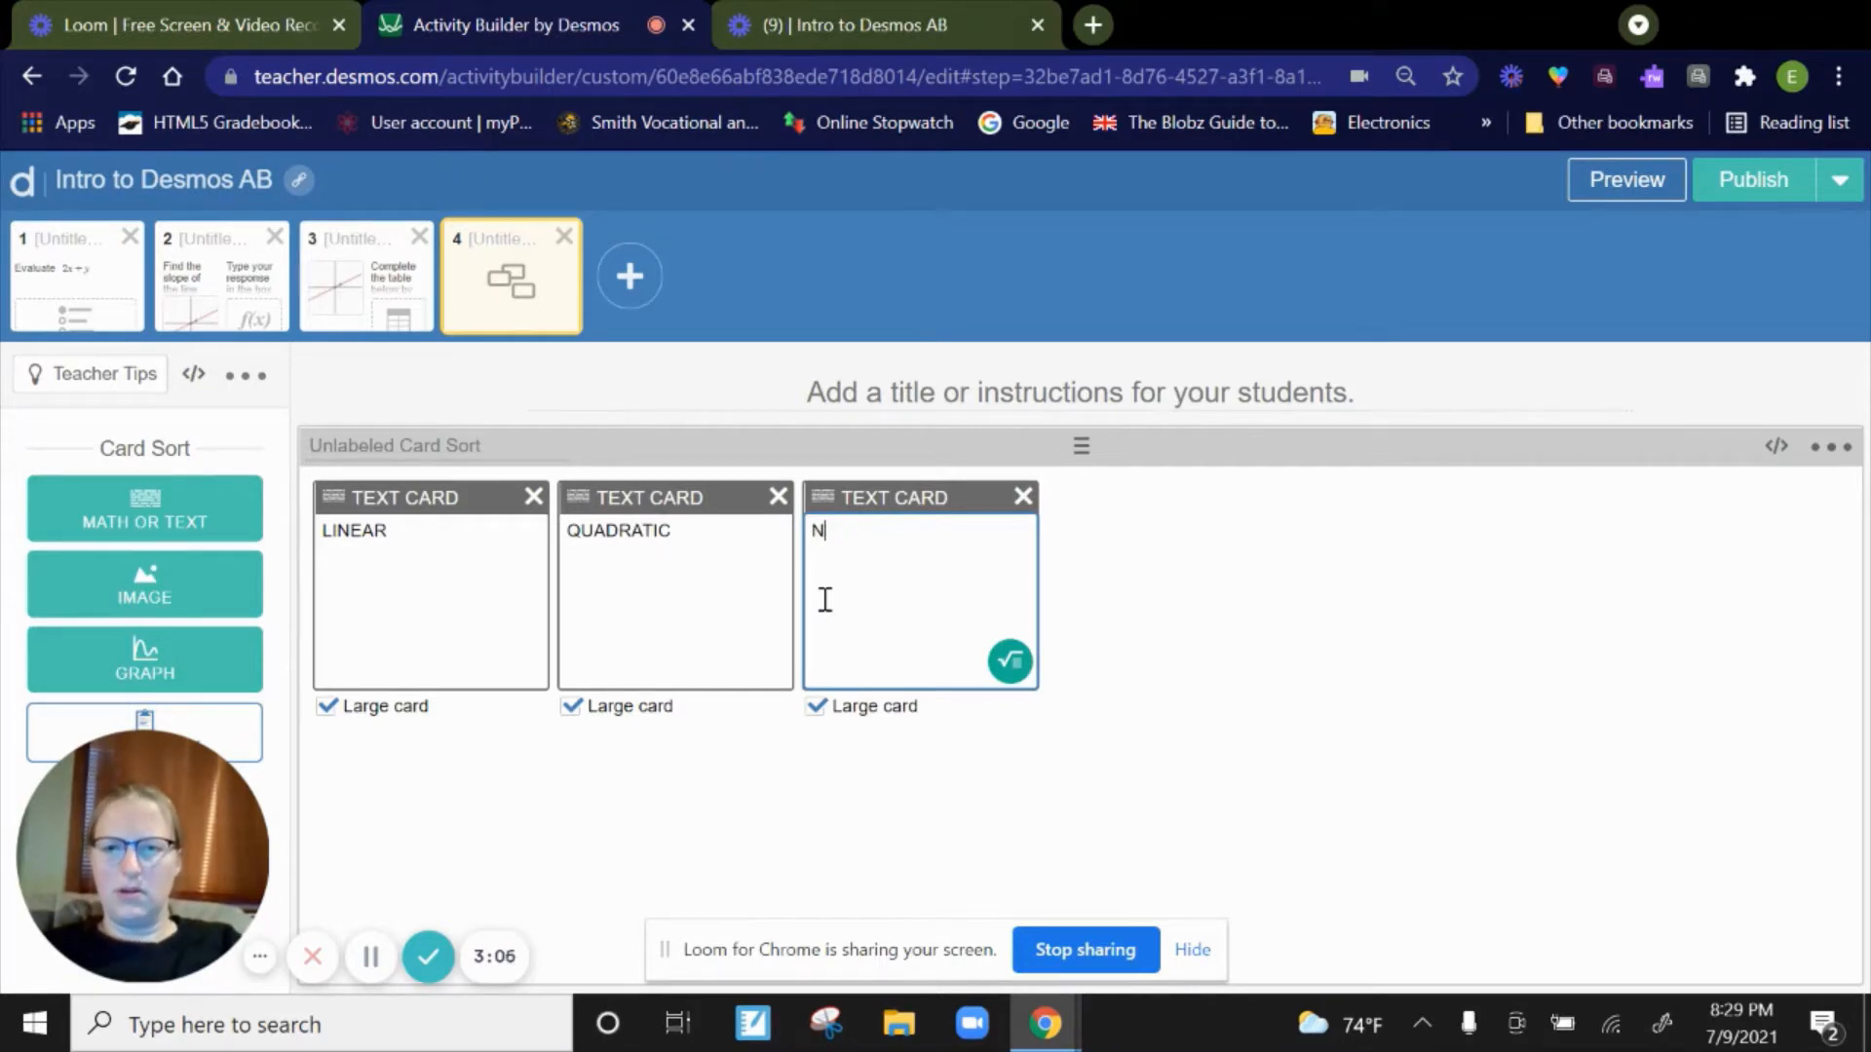
text(EITHER)
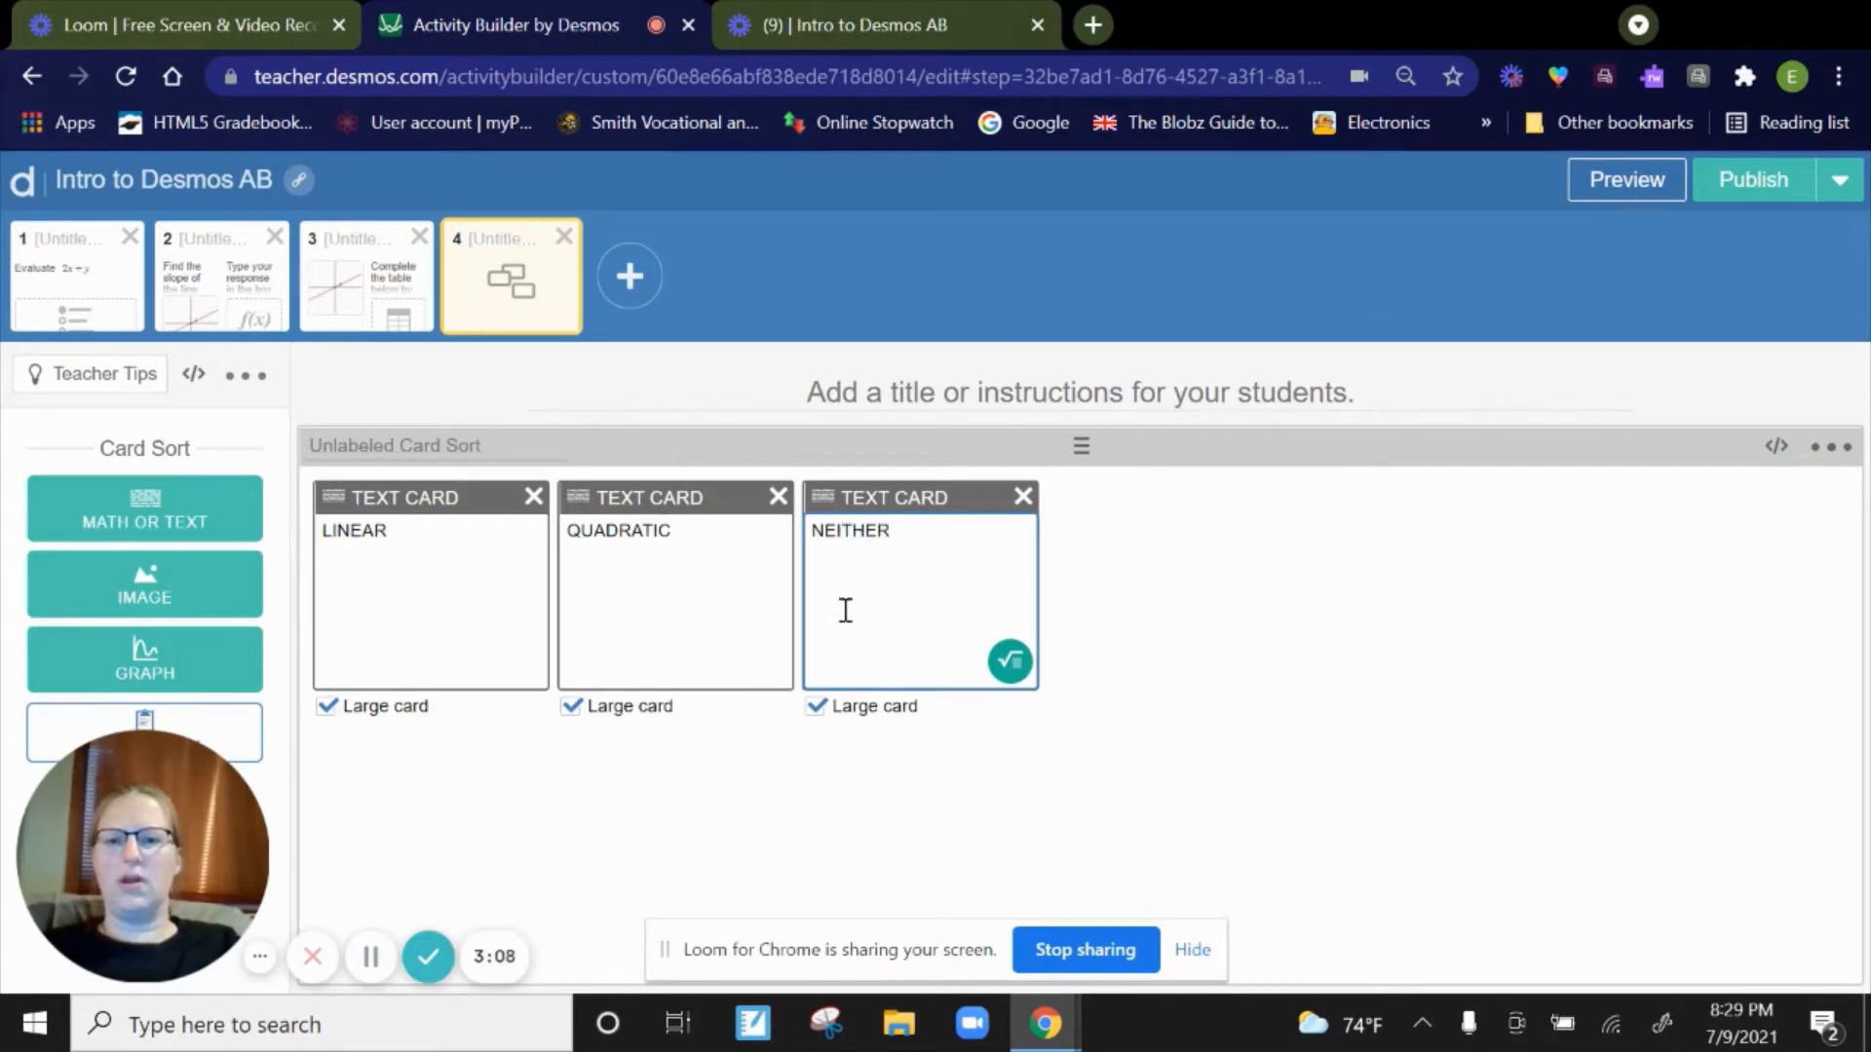
click(1179, 671)
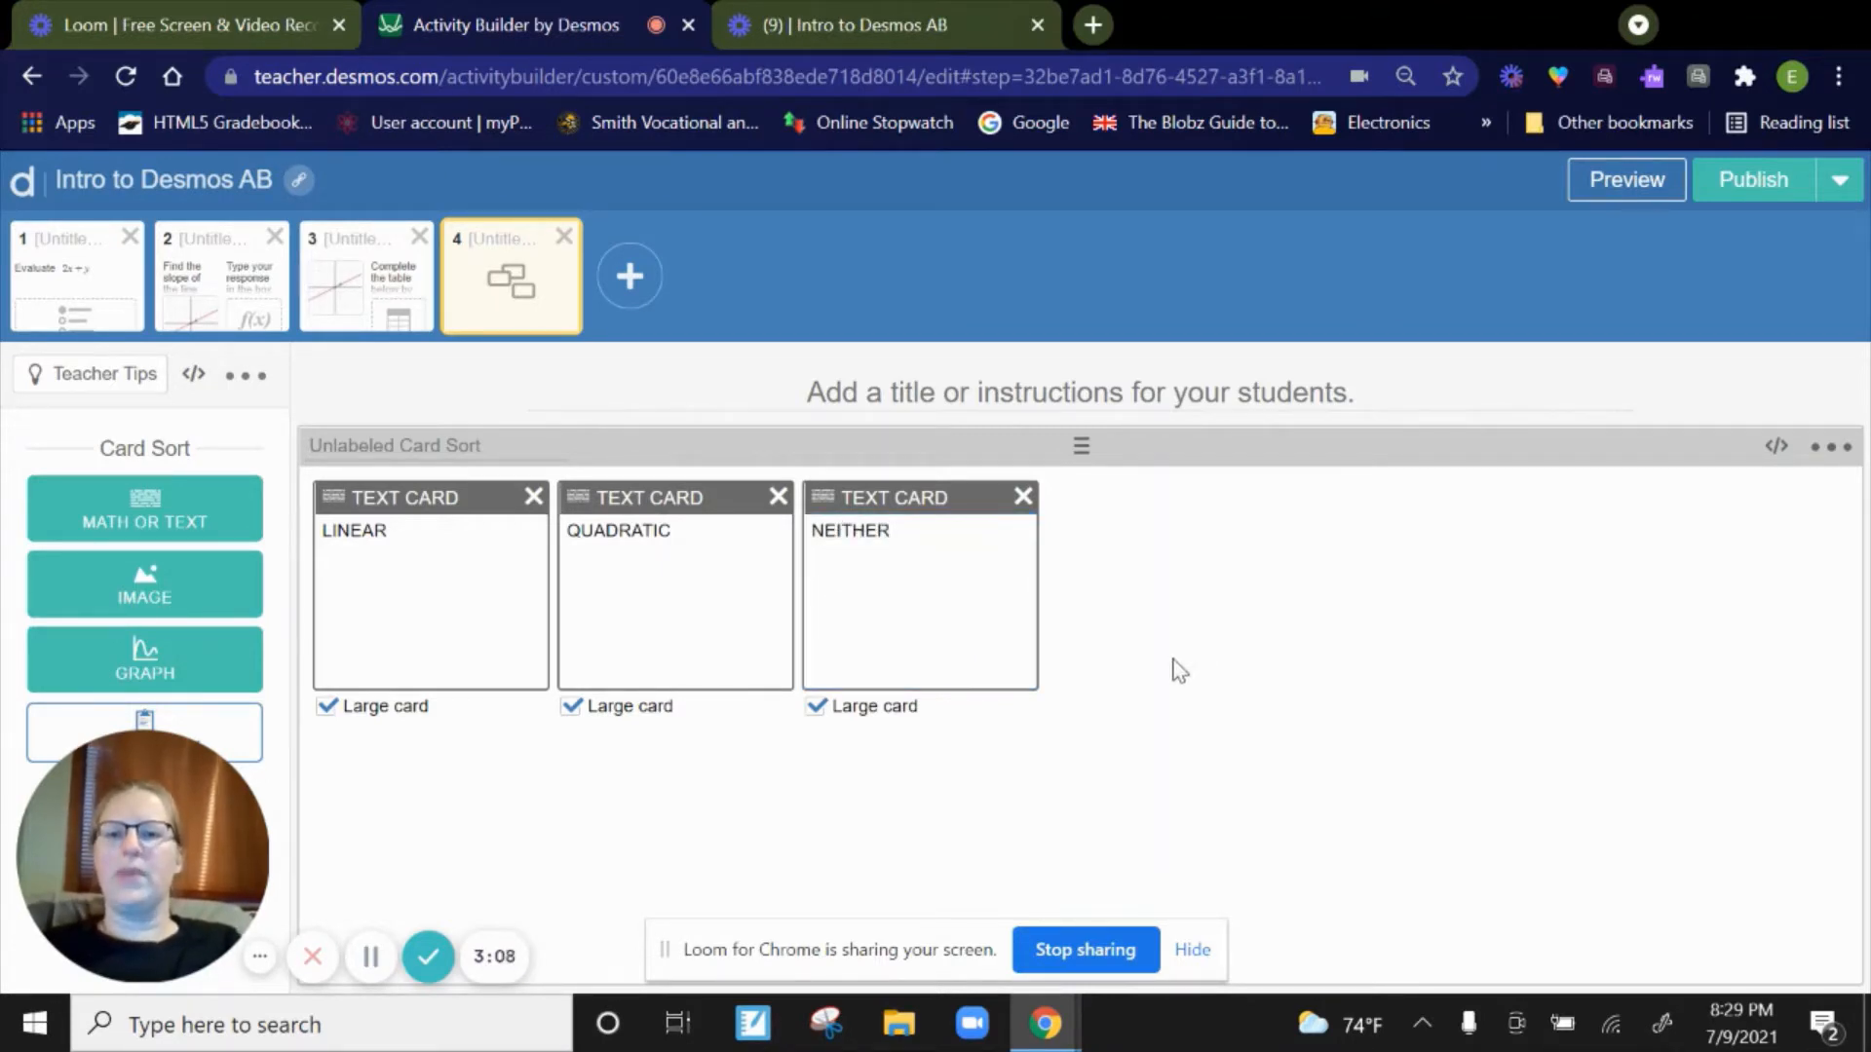
- Add six more math or text cards at regular size and open the first of them for text entry
click(187, 521)
click(187, 522)
click(187, 522)
click(187, 521)
click(187, 522)
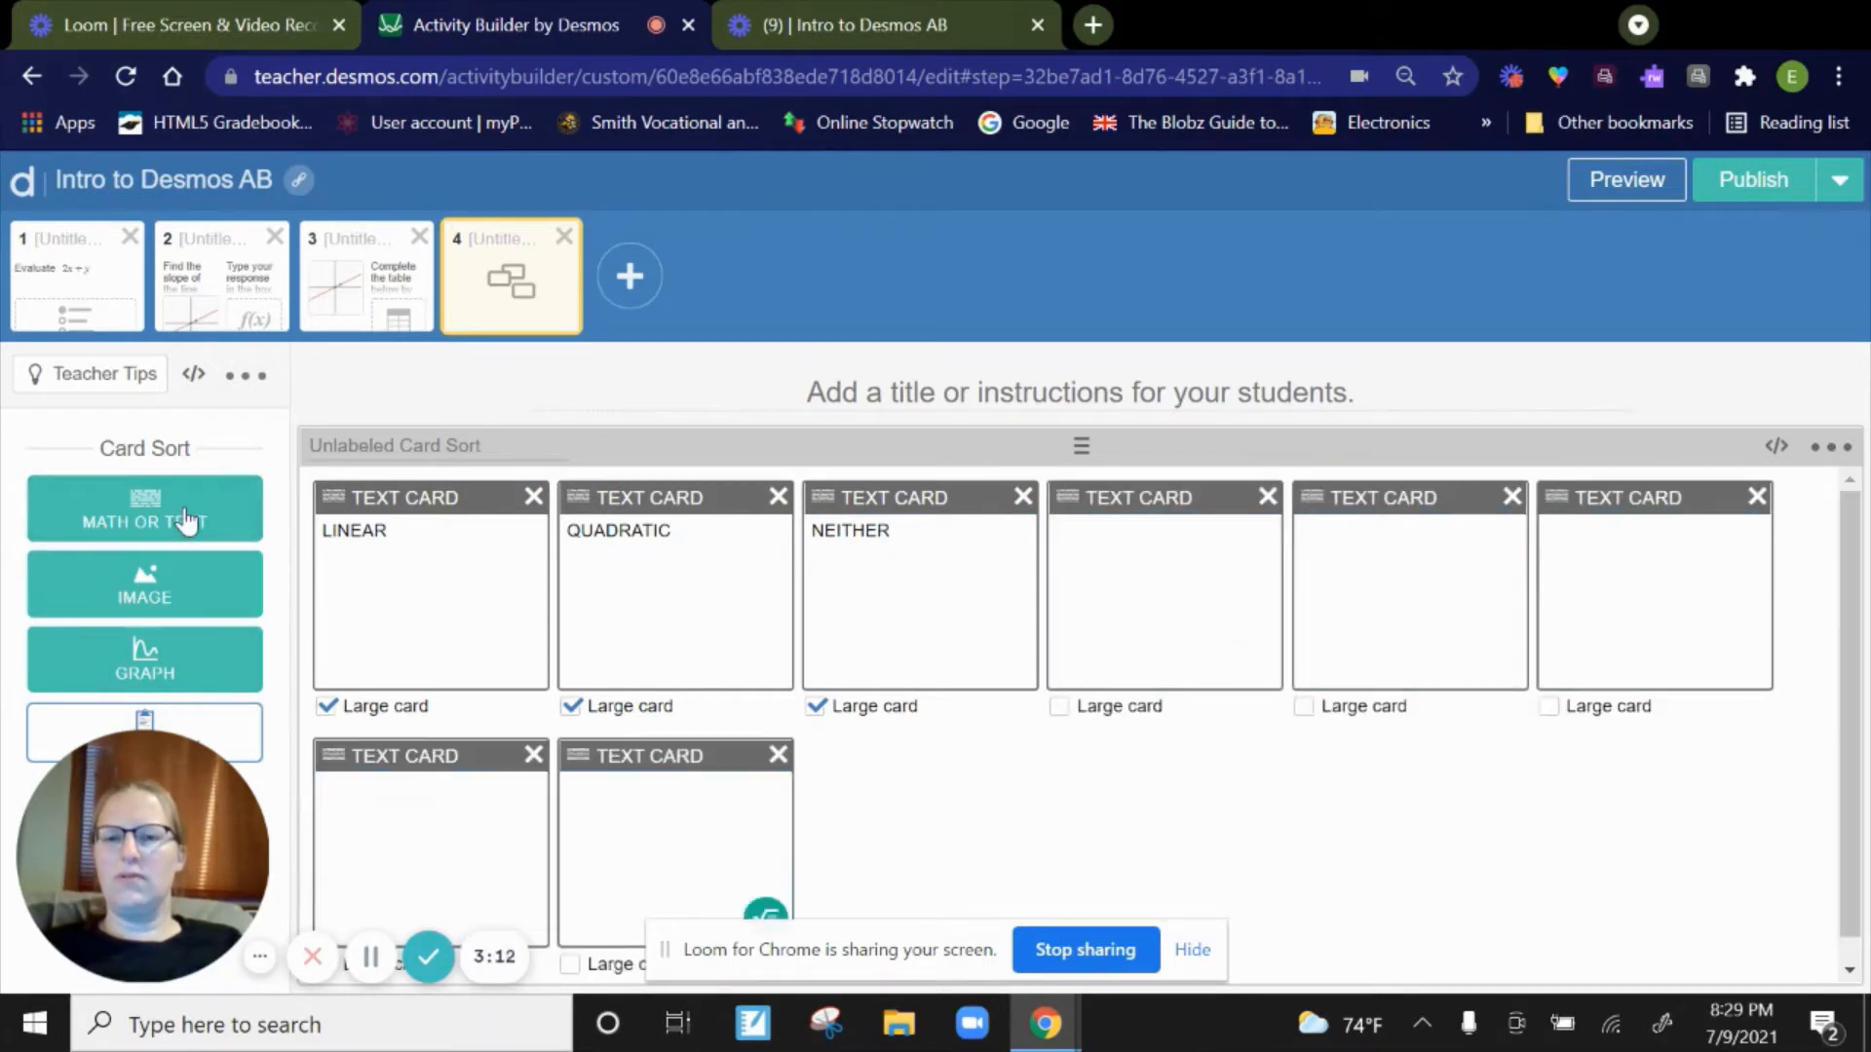
click(187, 521)
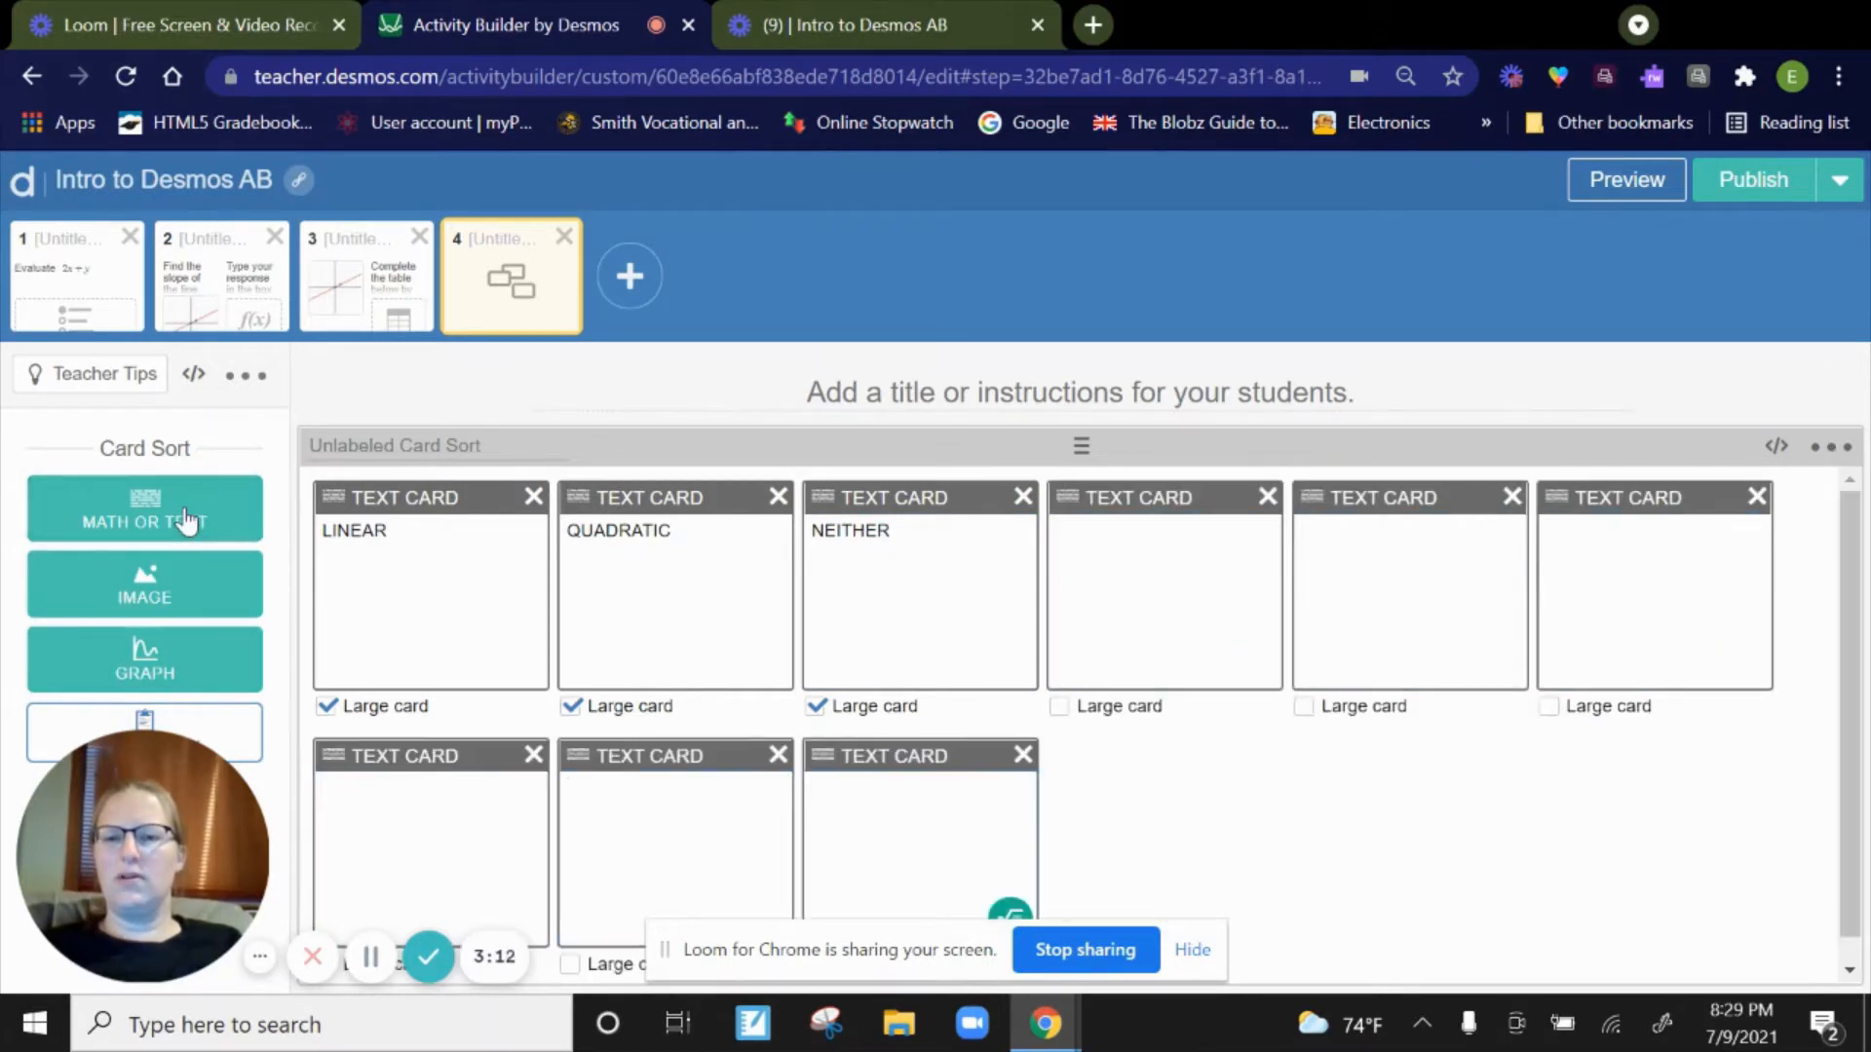
click(1162, 567)
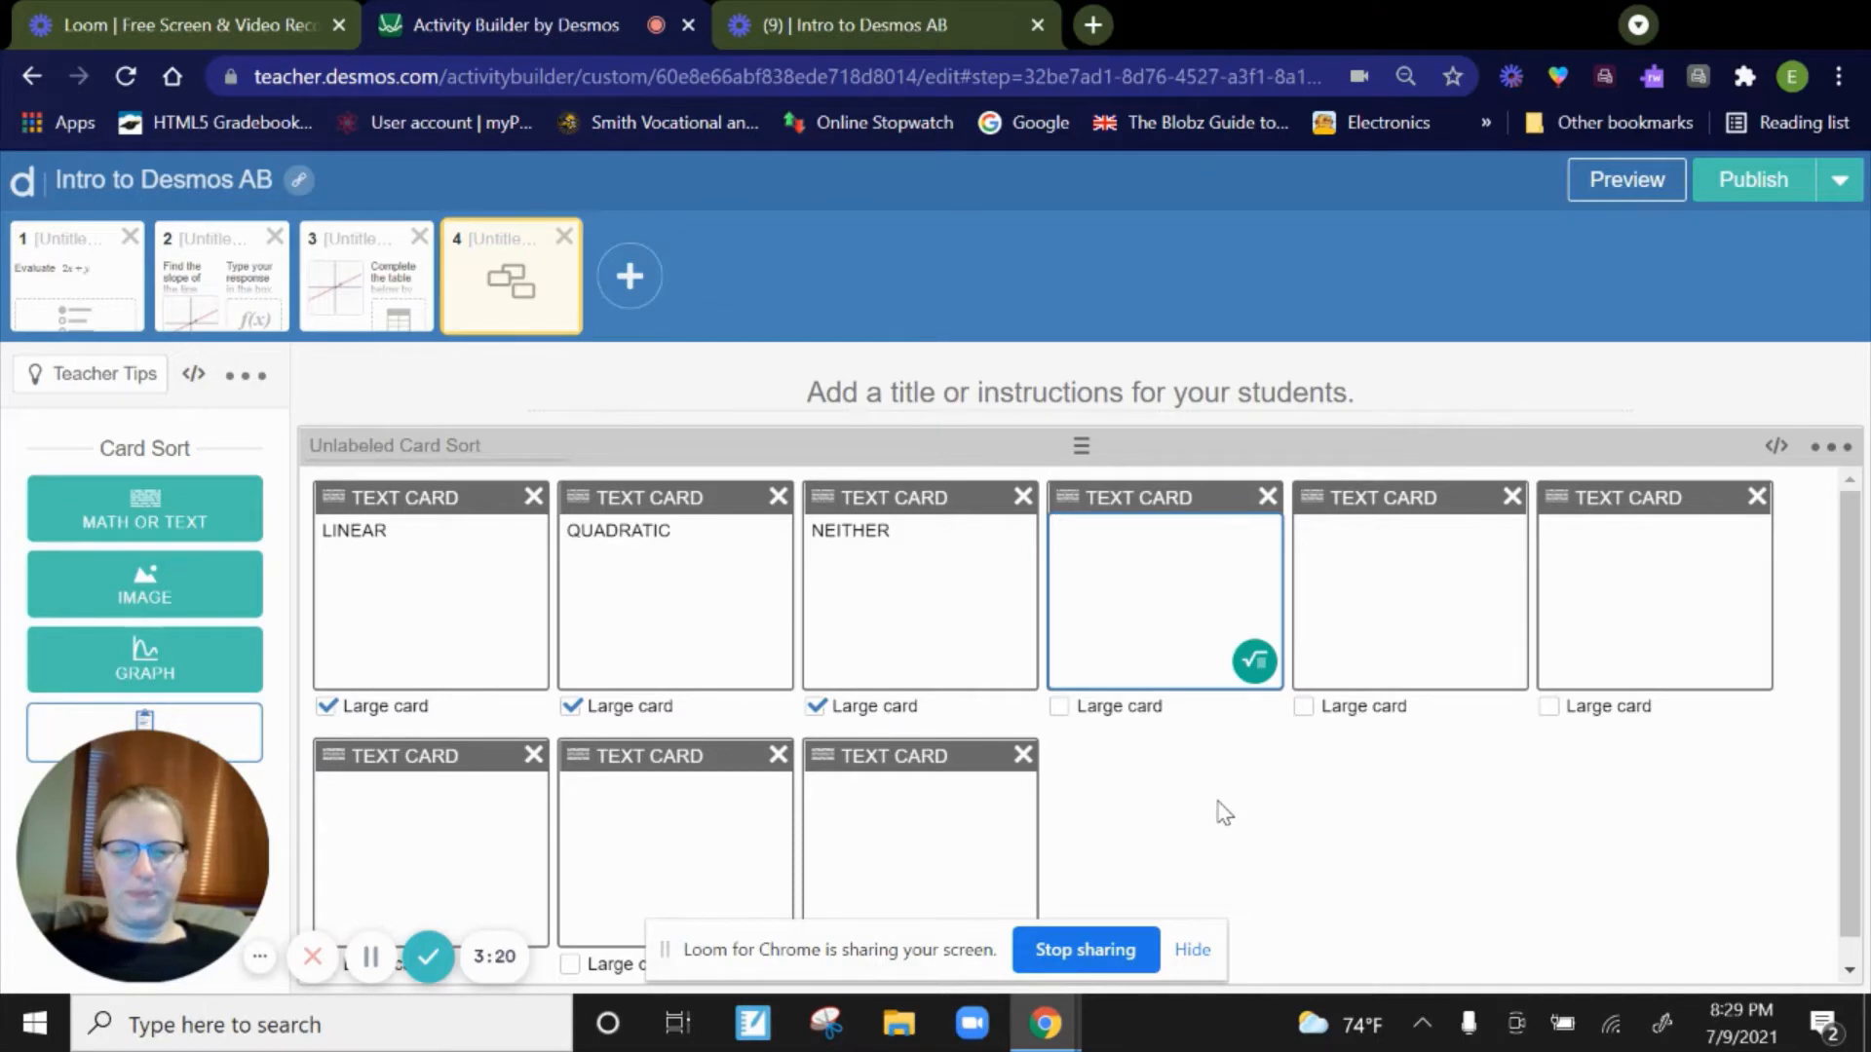
text(xy+)
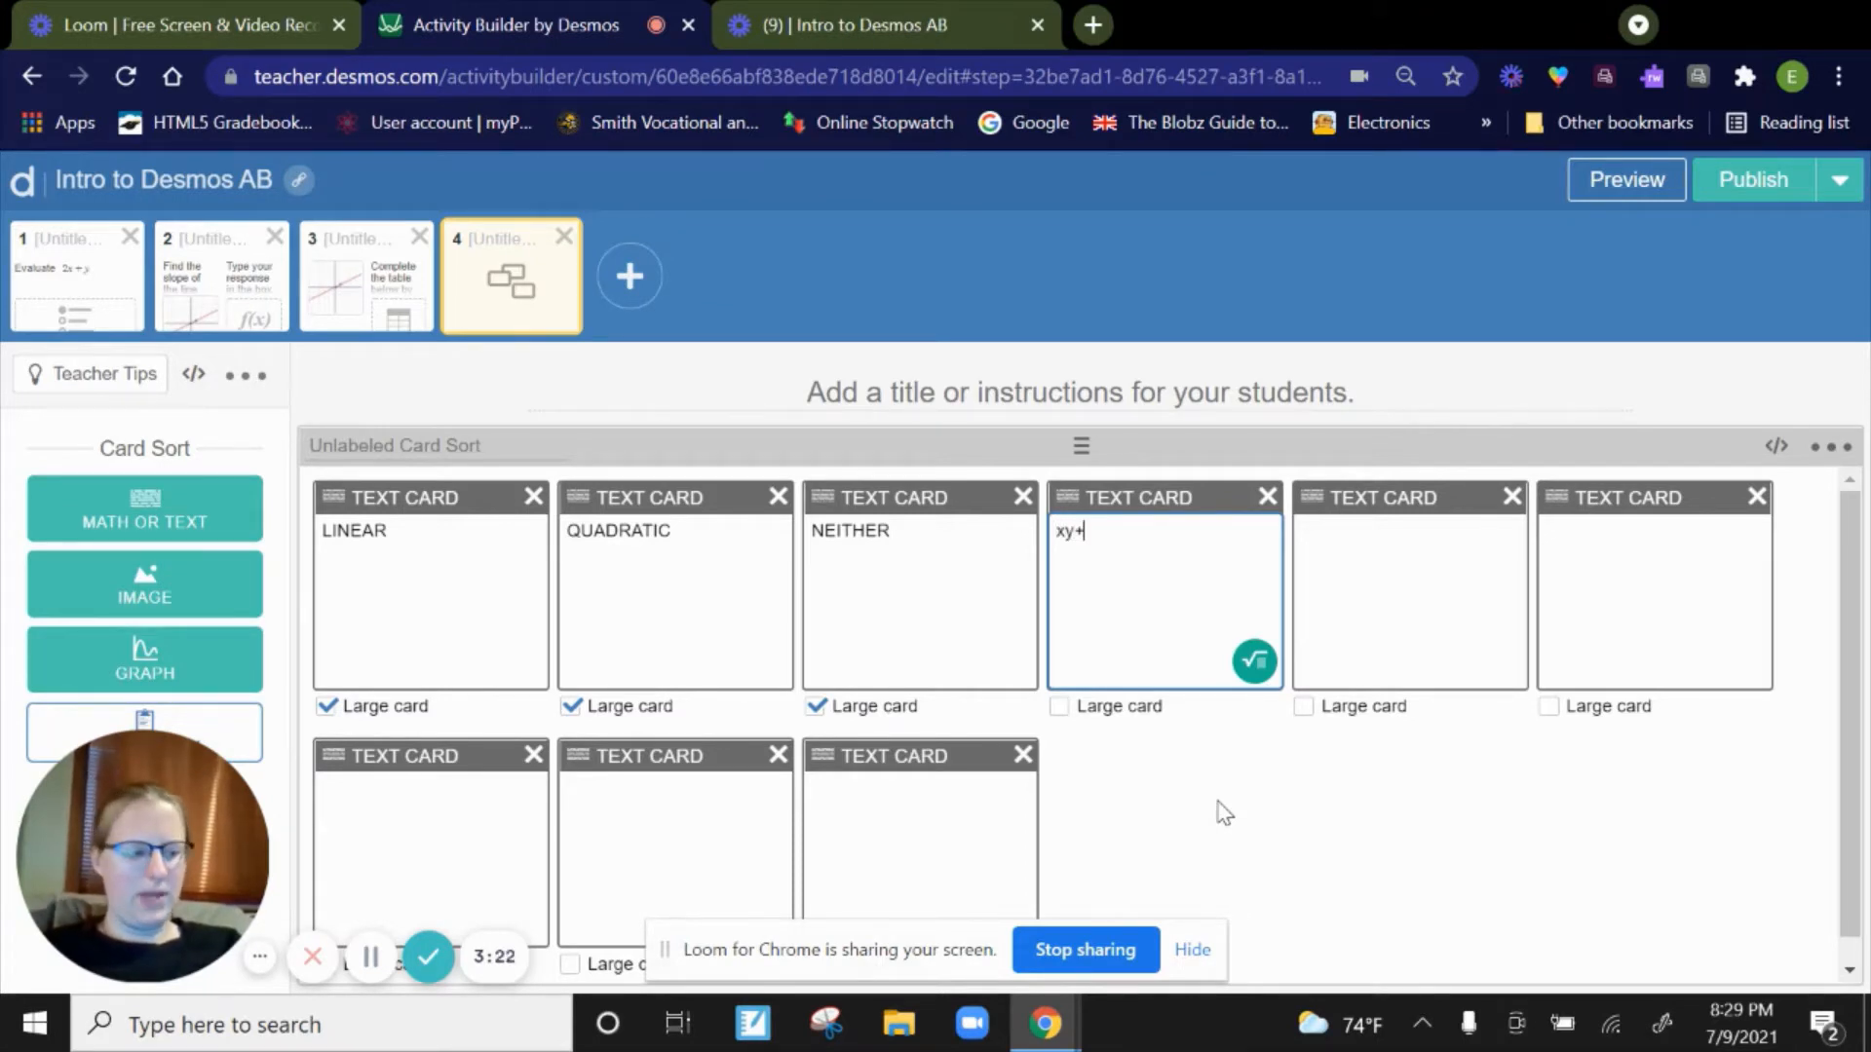
text(4)
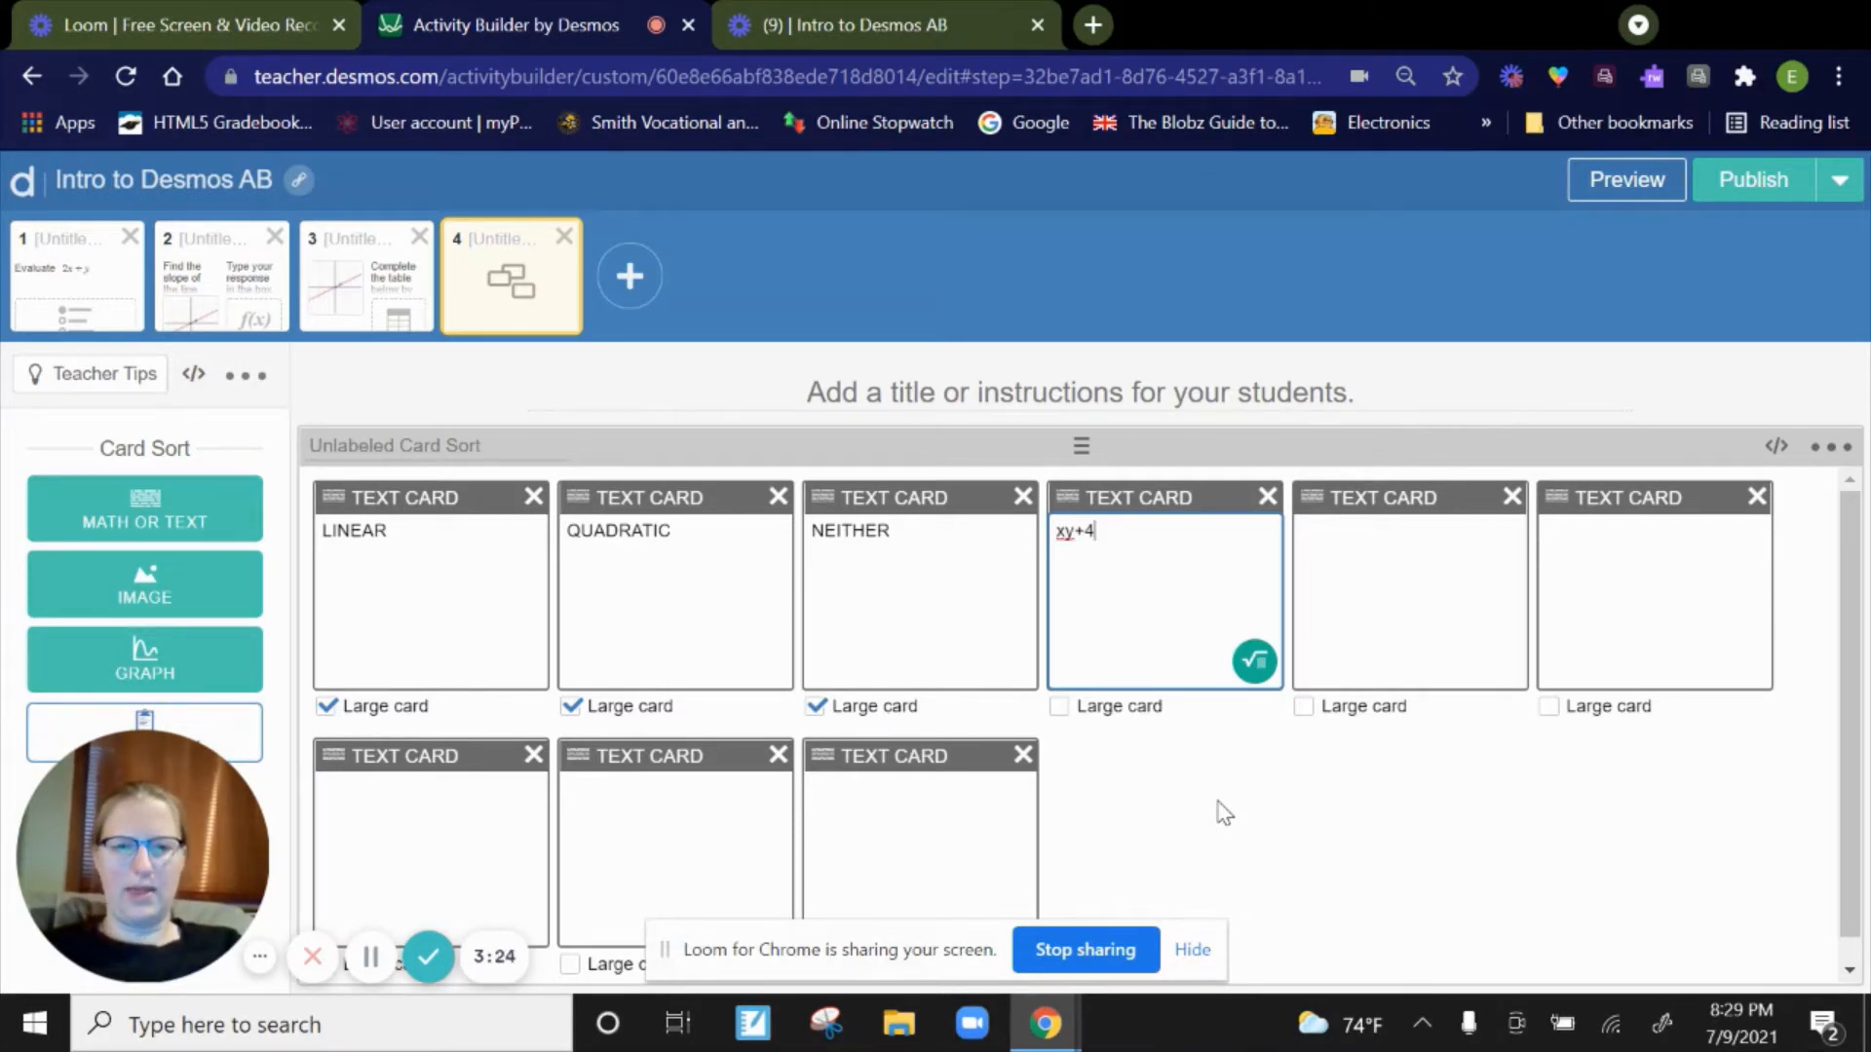
text(=6)
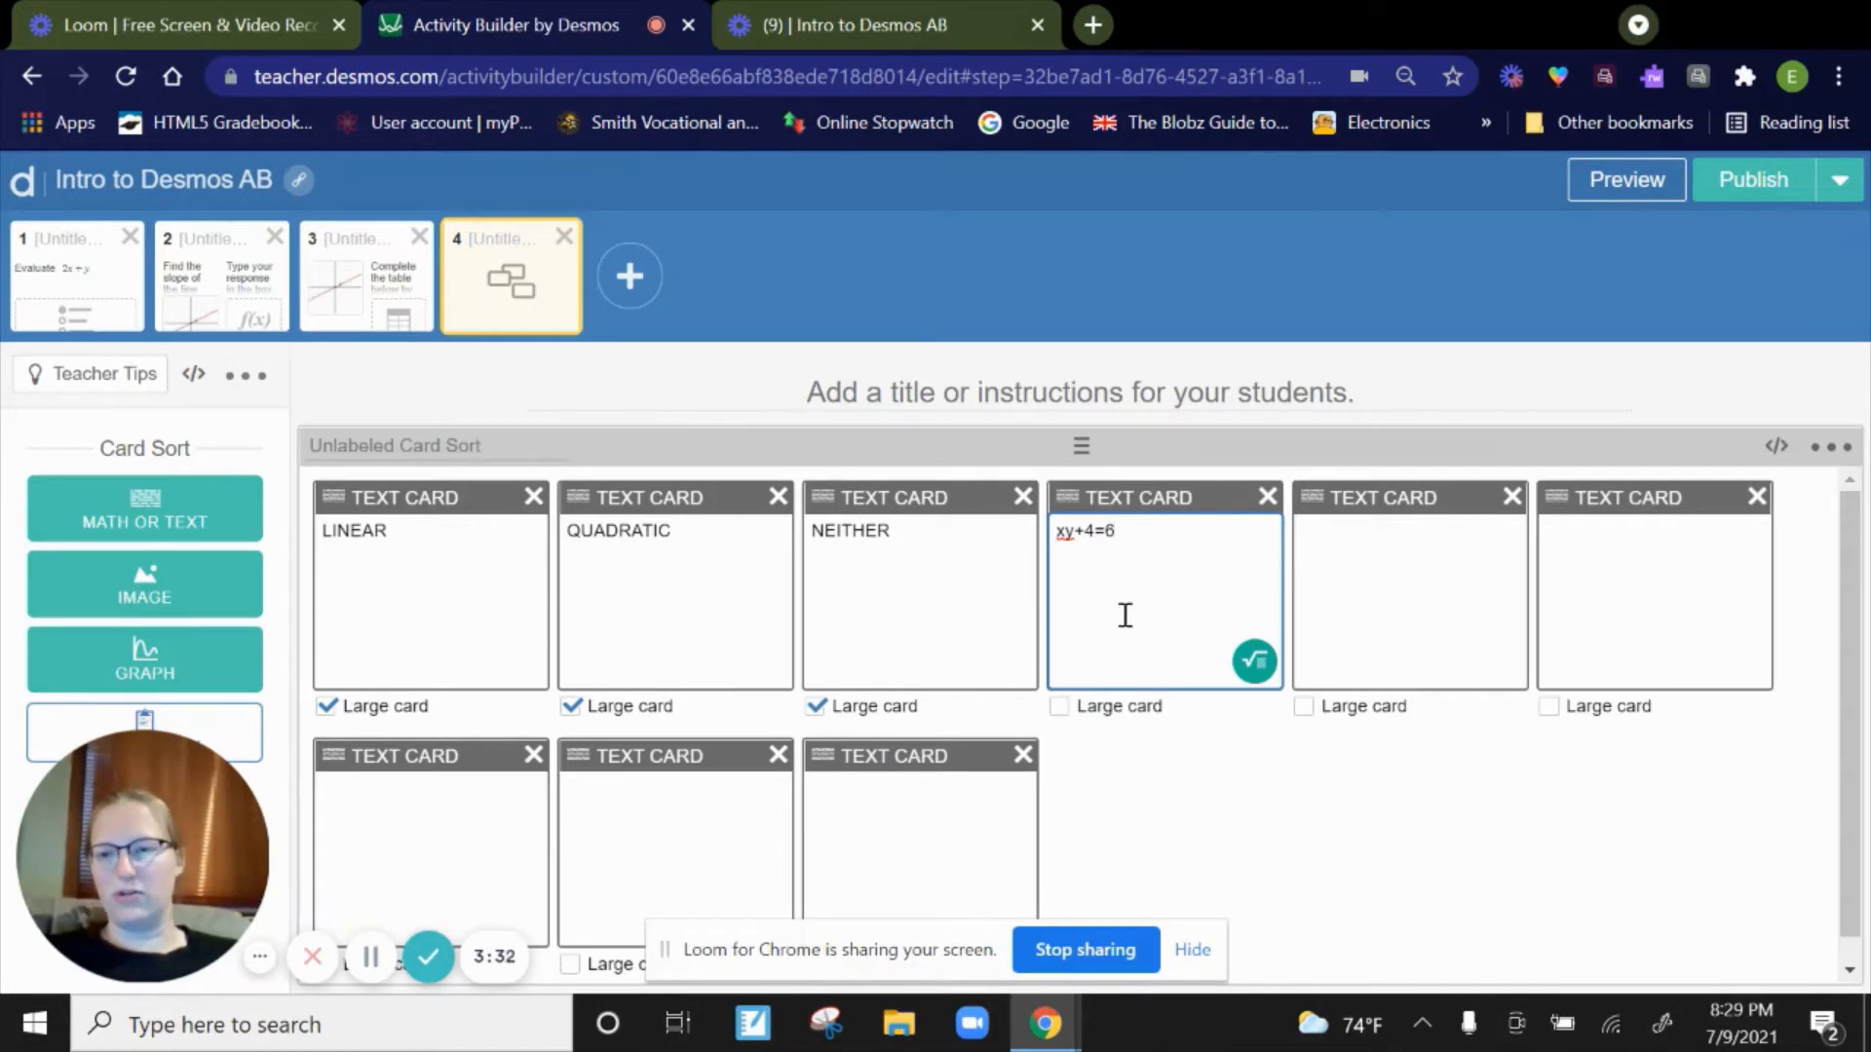
key(BackSpace)
key(BackSpace)
key(BackSpace)
key(BackSpace)
key(BackSpace)
key(BackSpace)
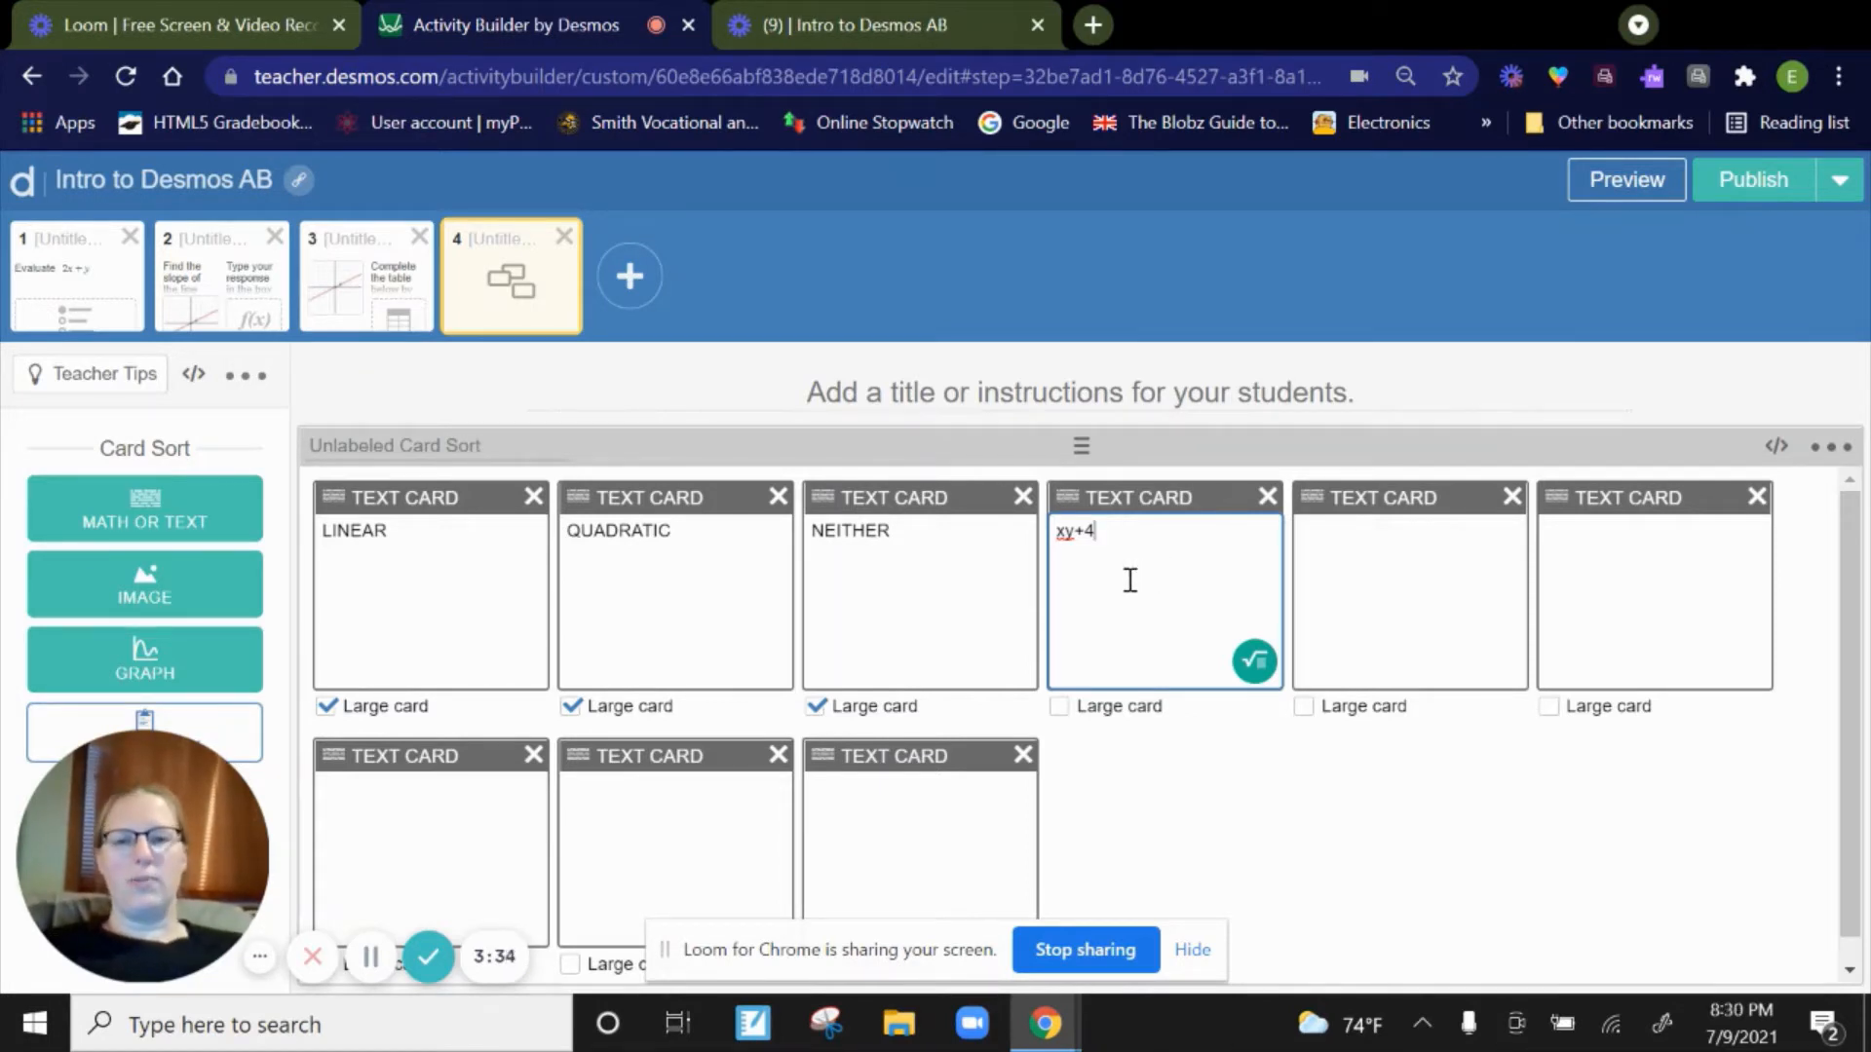
- Insert a math expression in the fourth card and enter the equation xy + 4 = 6
click(1255, 662)
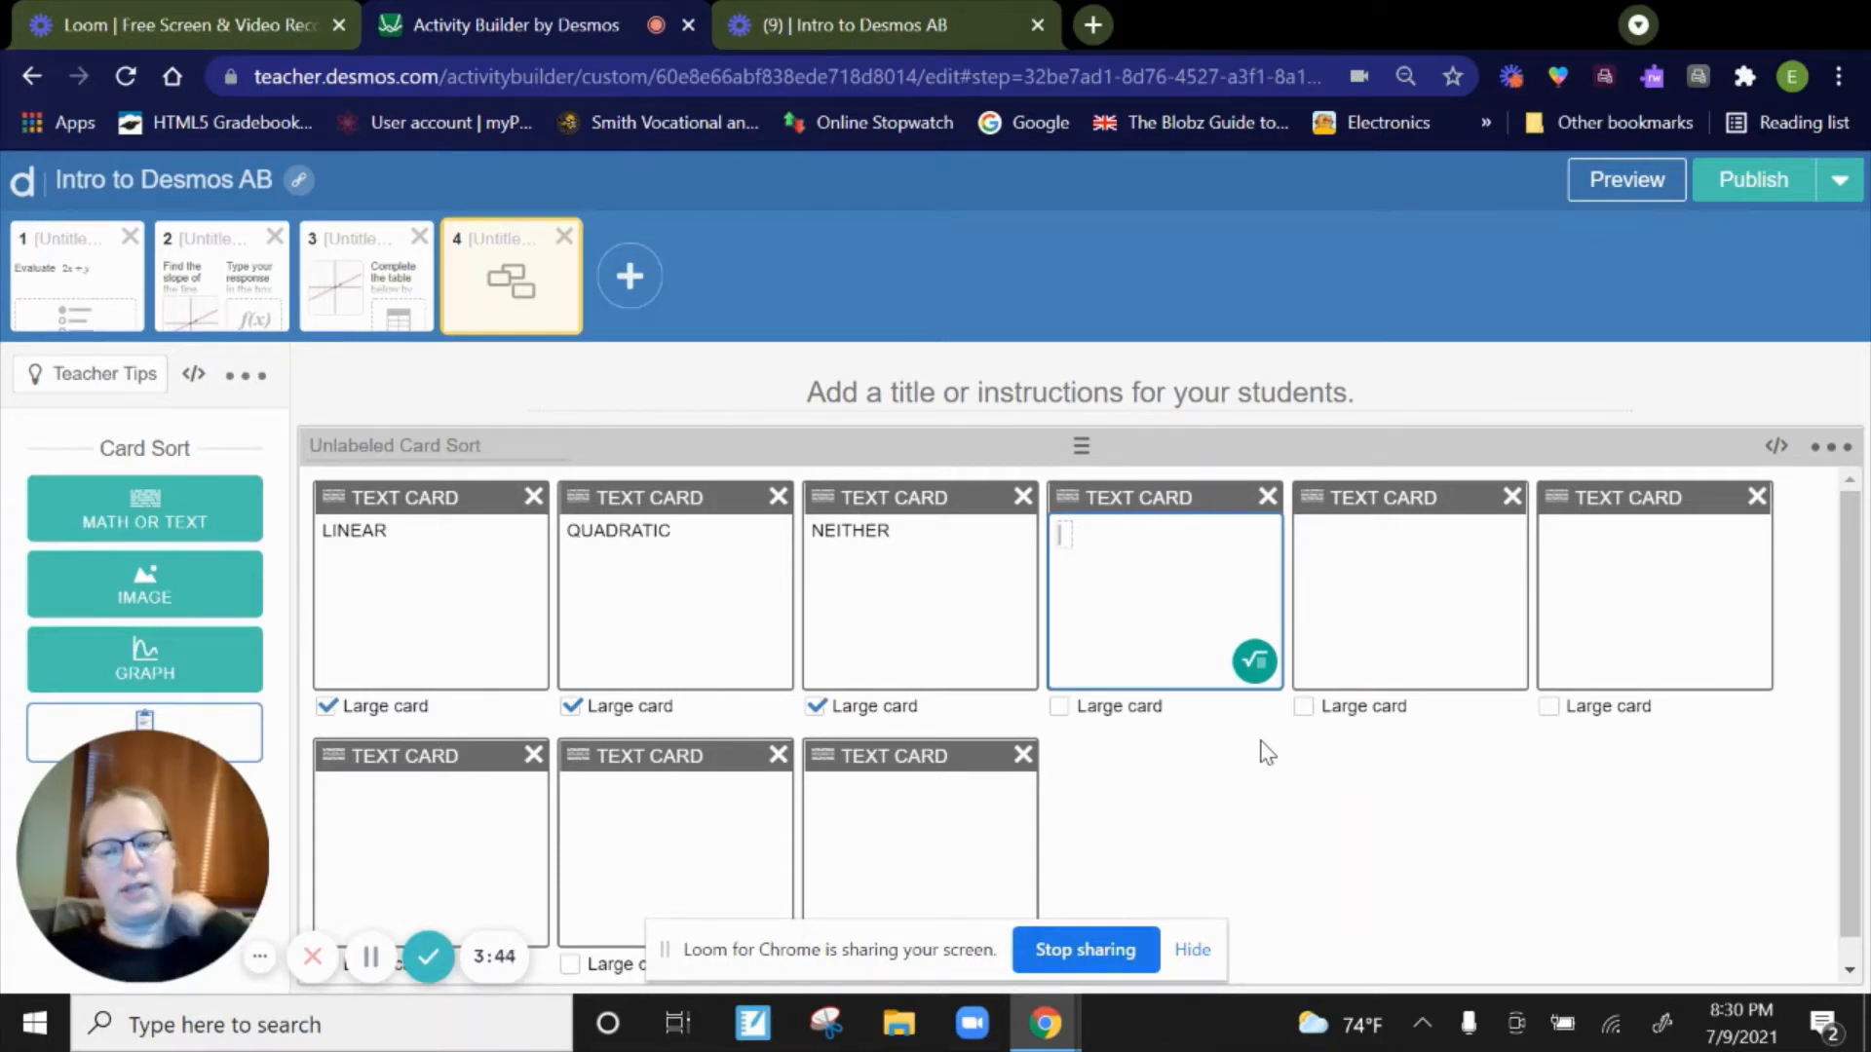
text(xy )
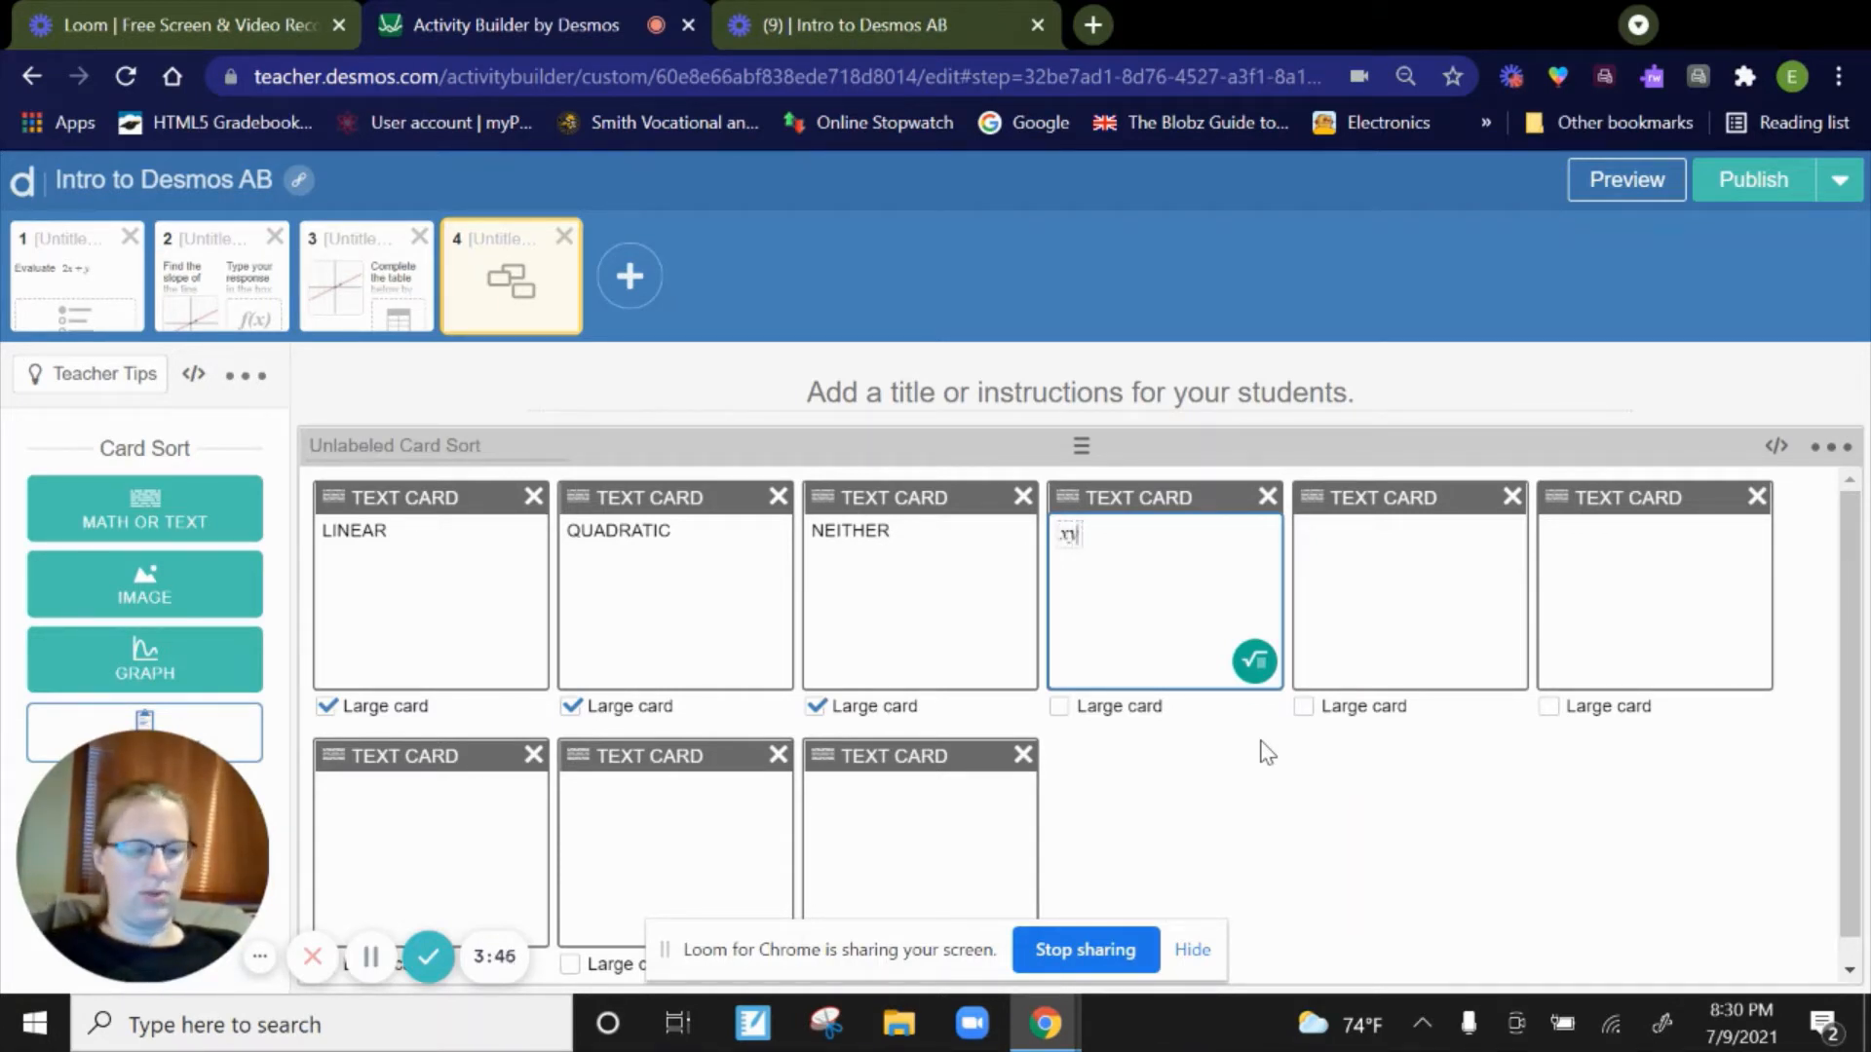
text(+ 4 = 6)
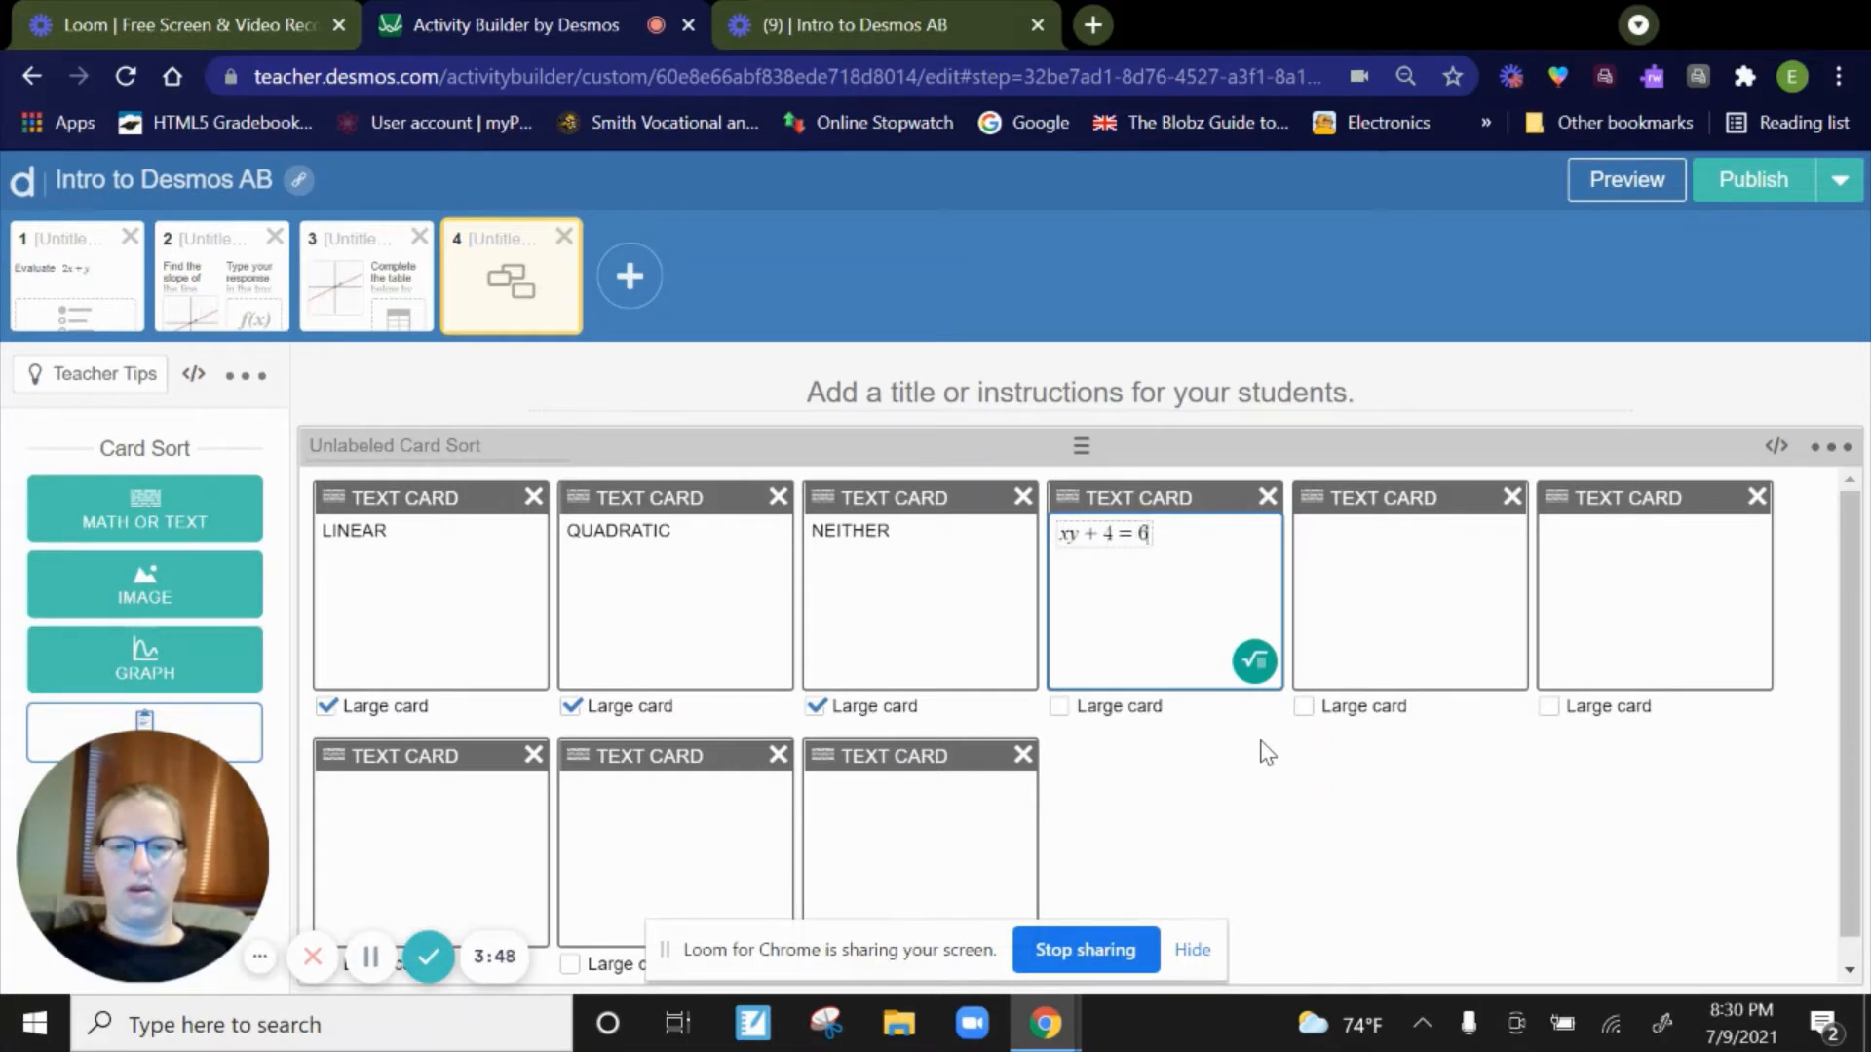
- Insert a math expression in the fifth card and enter the equation 3x = √y
click(1440, 619)
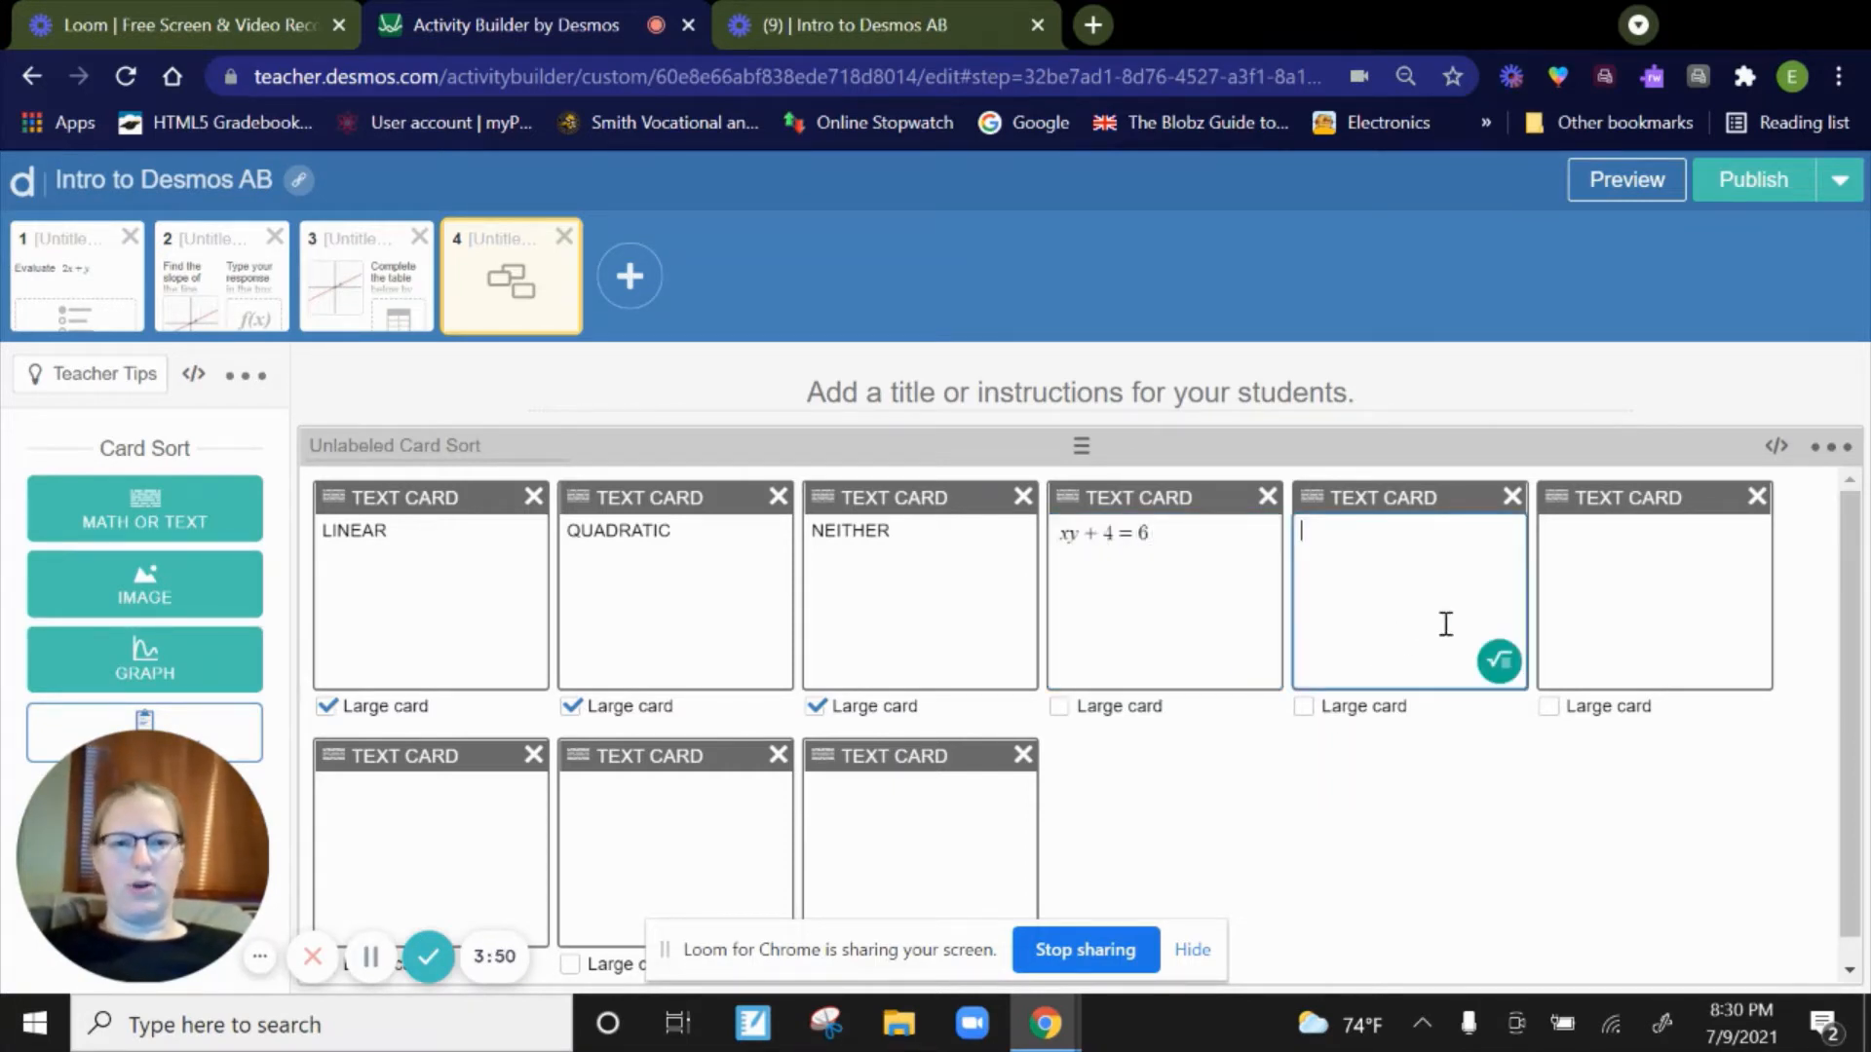
click(1498, 663)
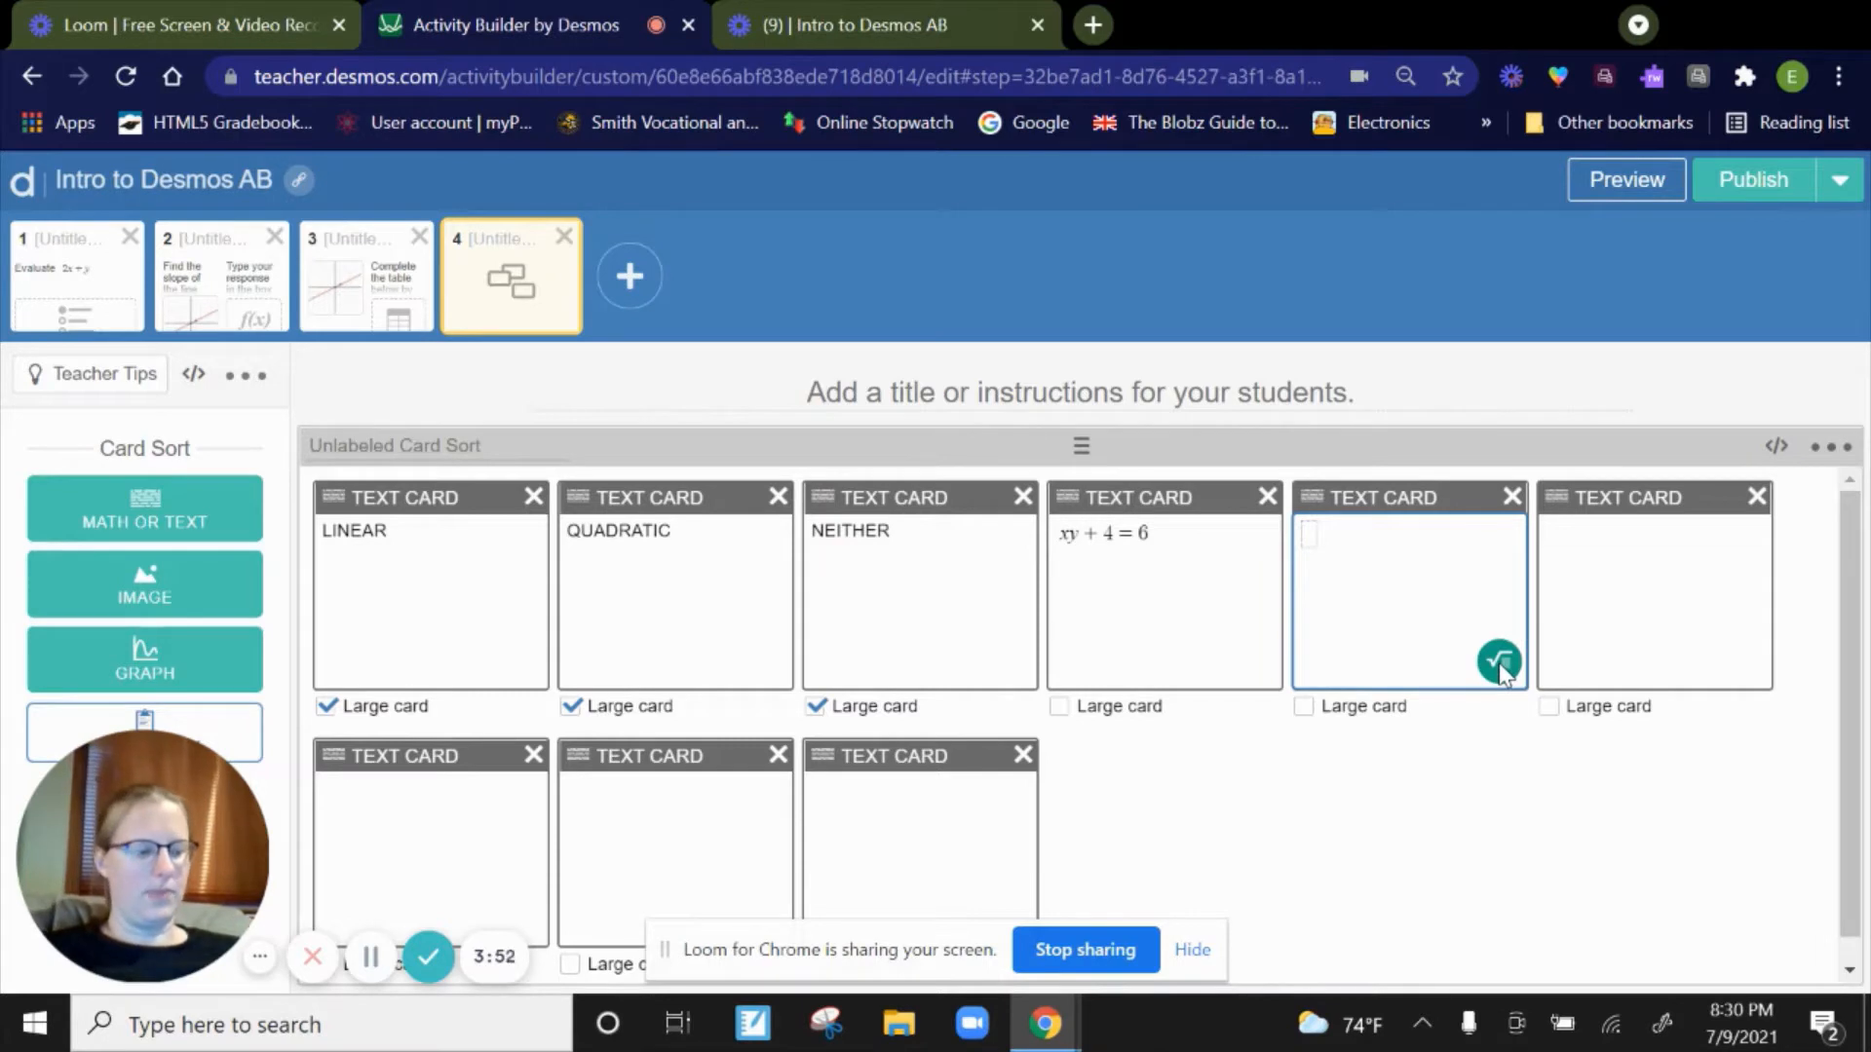
text(3x=)
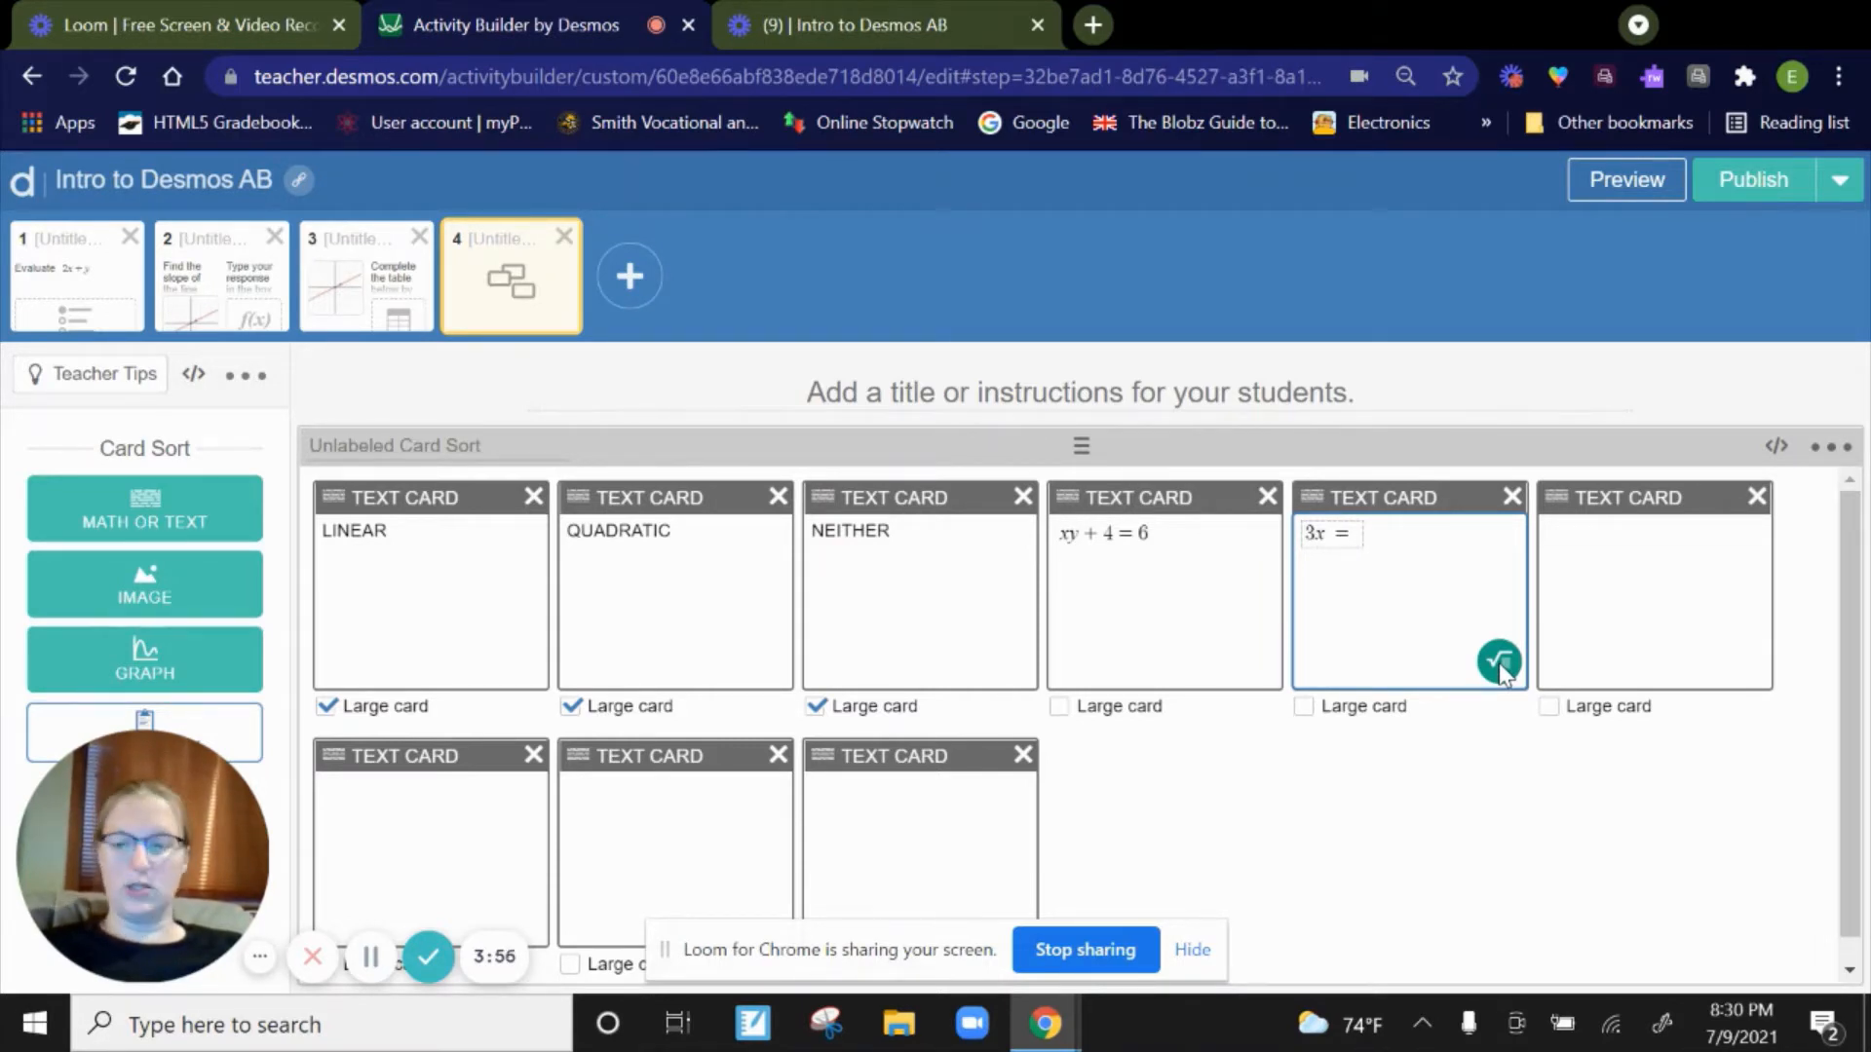
text(s)
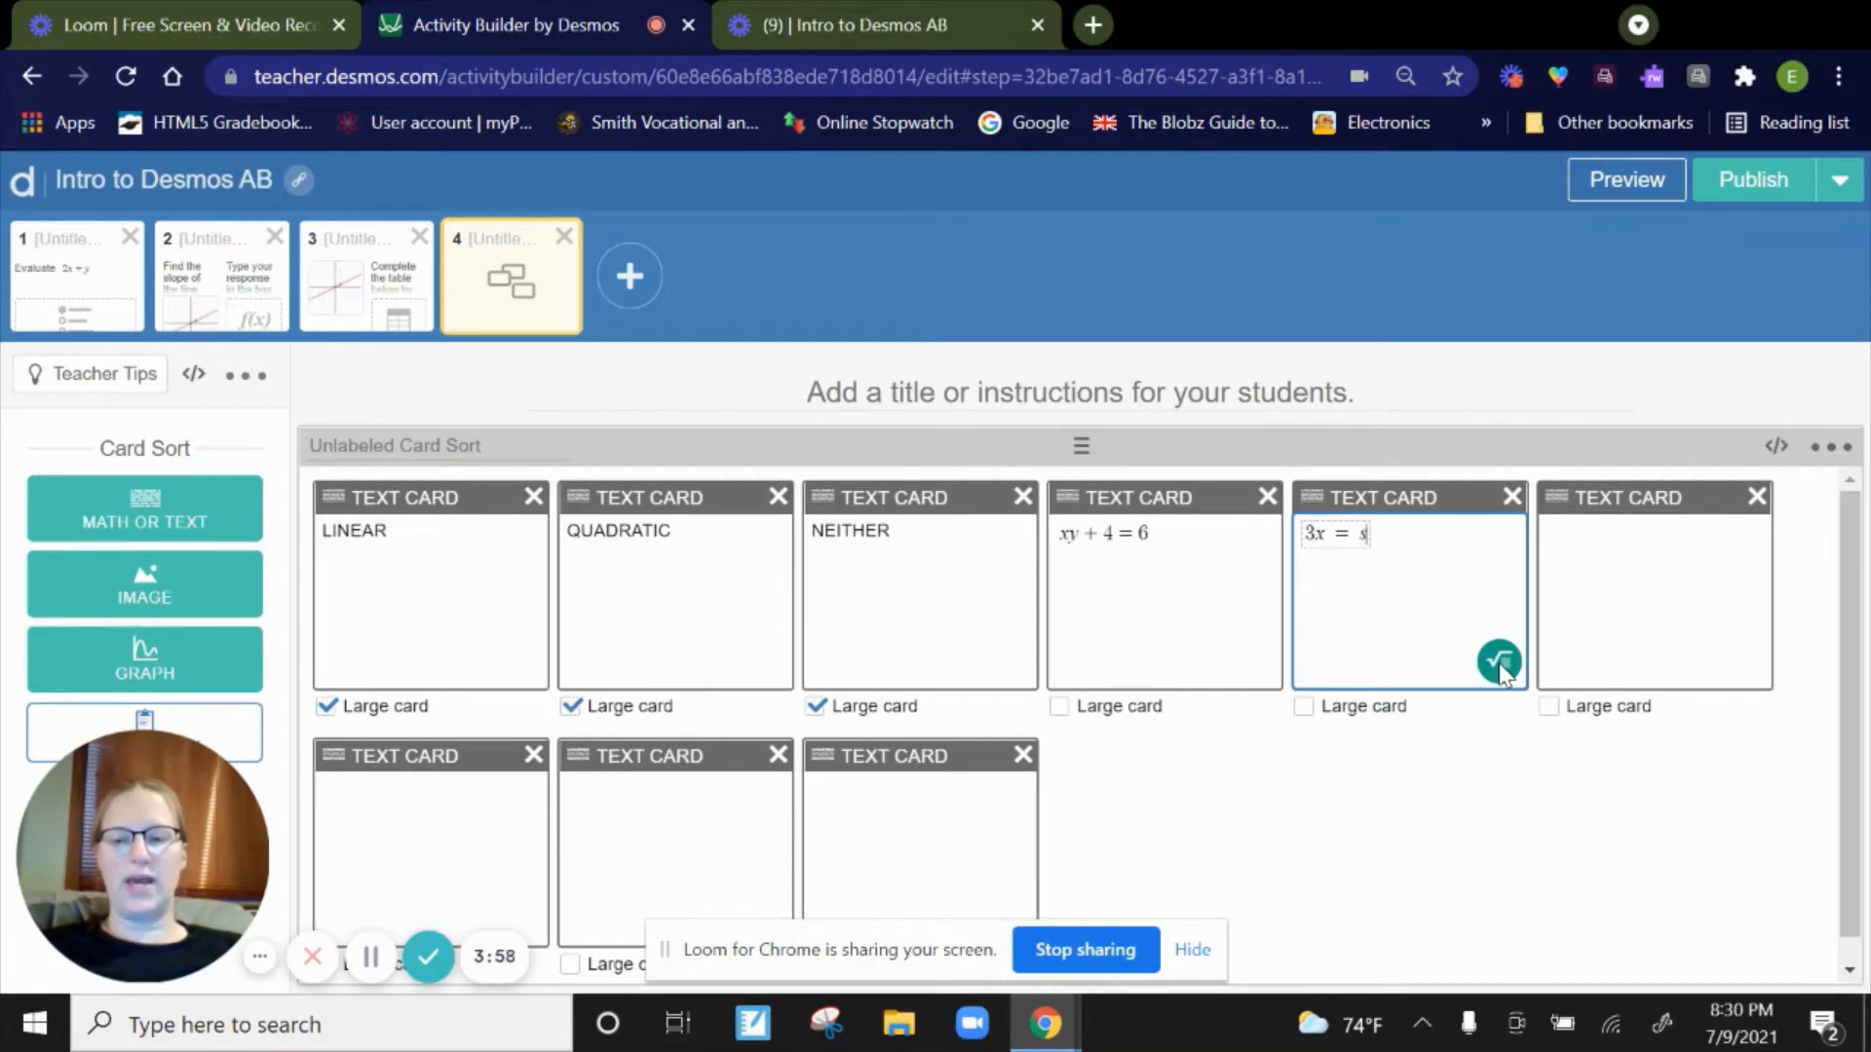
text(qrt)
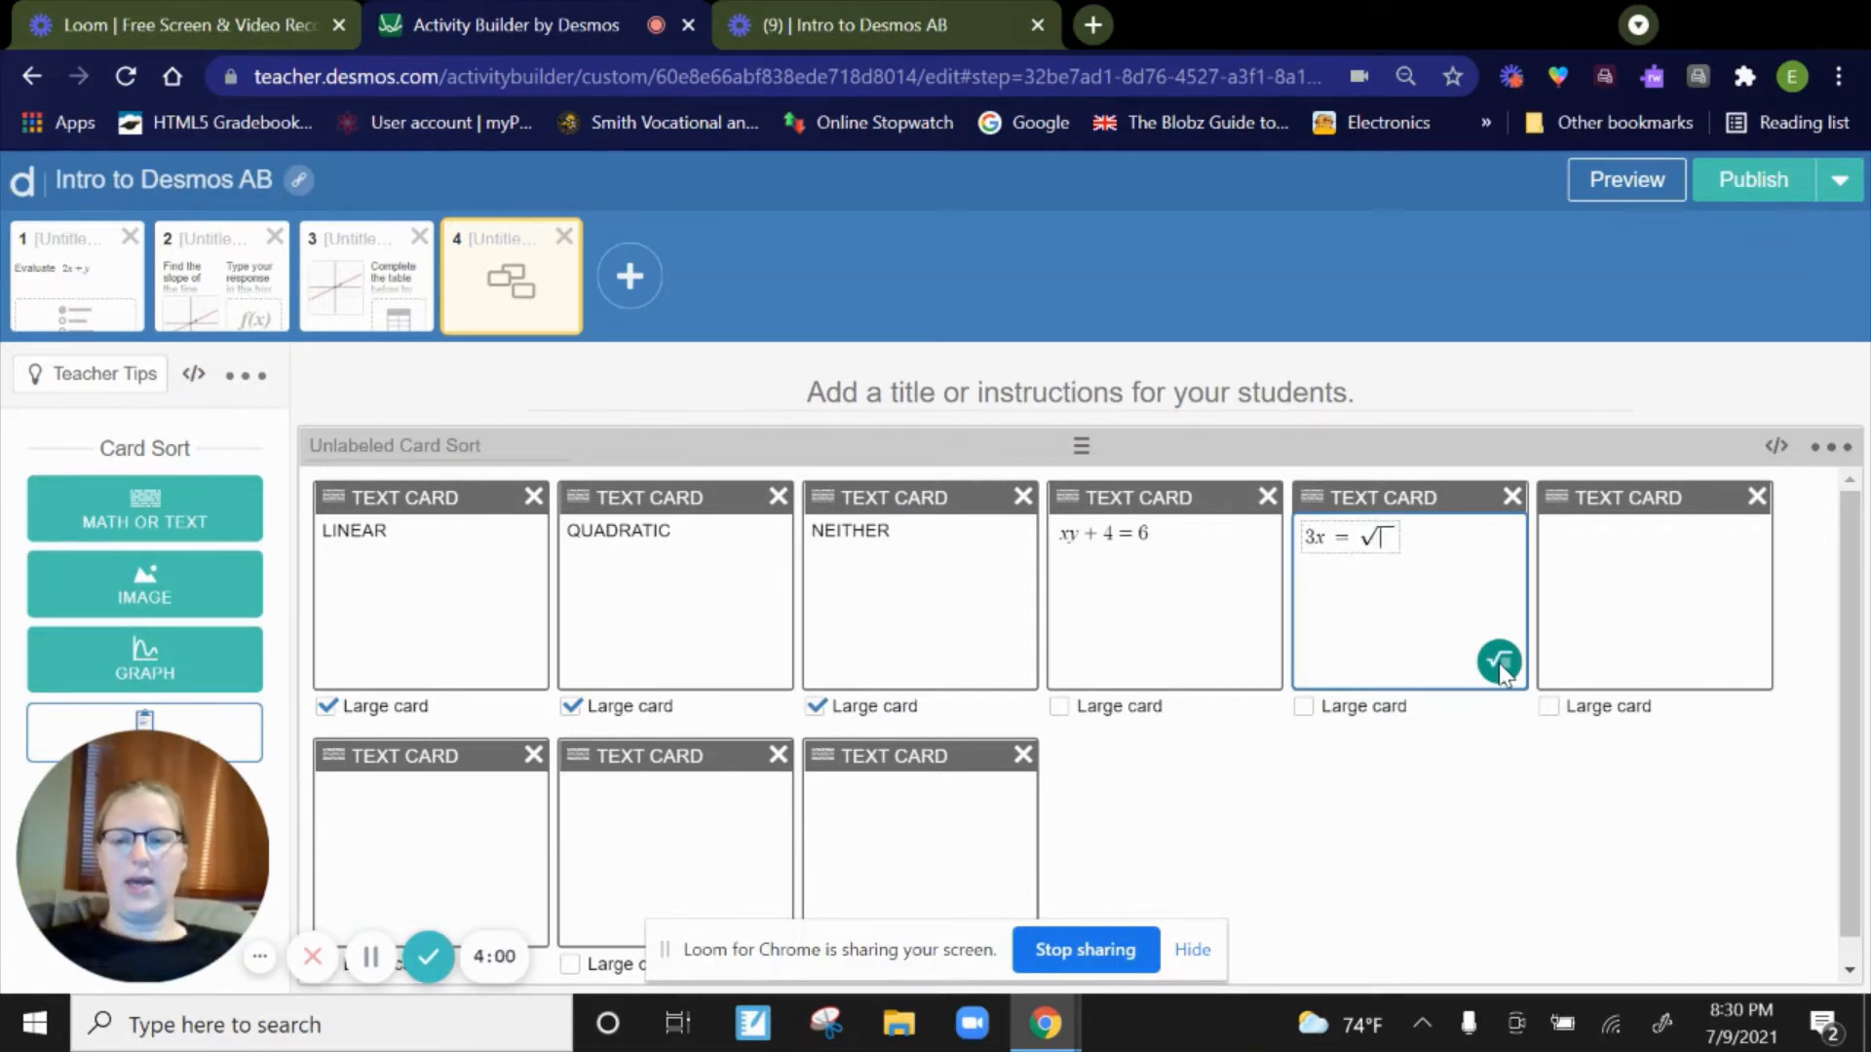
text(y)
- Insert a math expression in the sixth card and enter the equation 2x² + 5 = 11y
click(1584, 550)
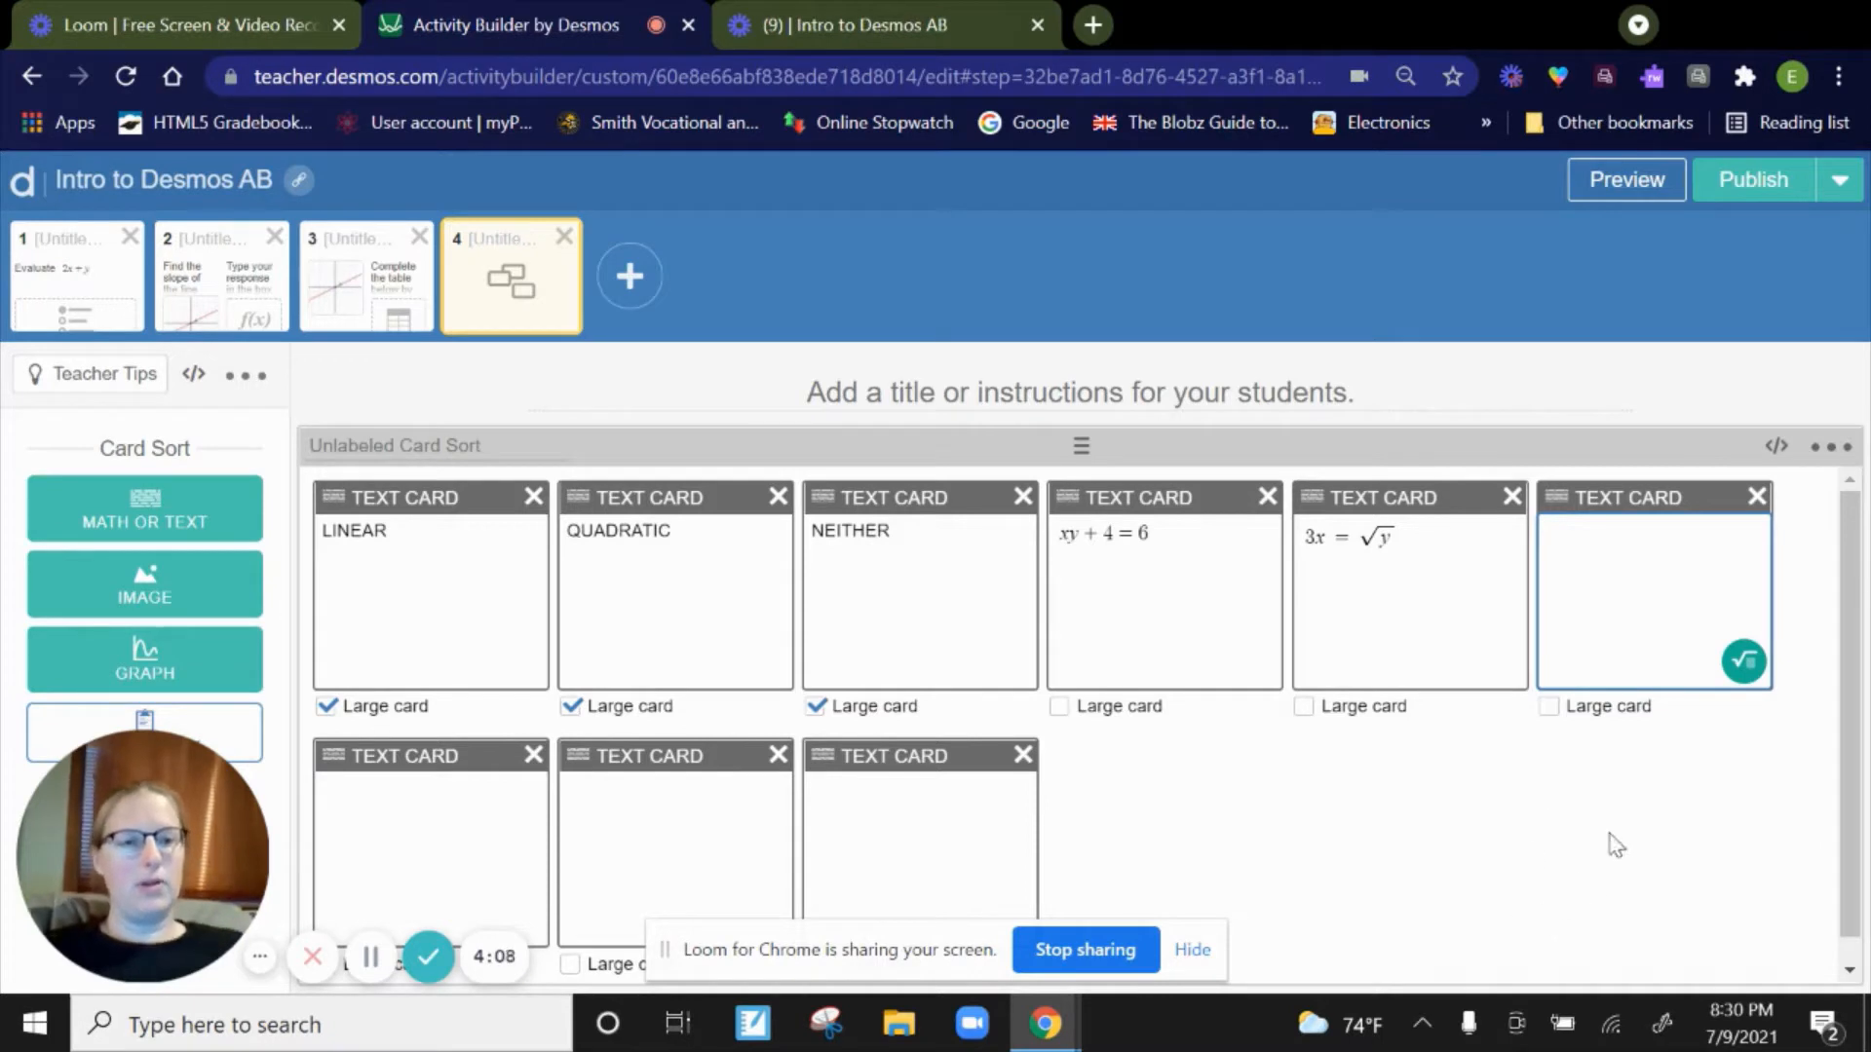
click(1745, 661)
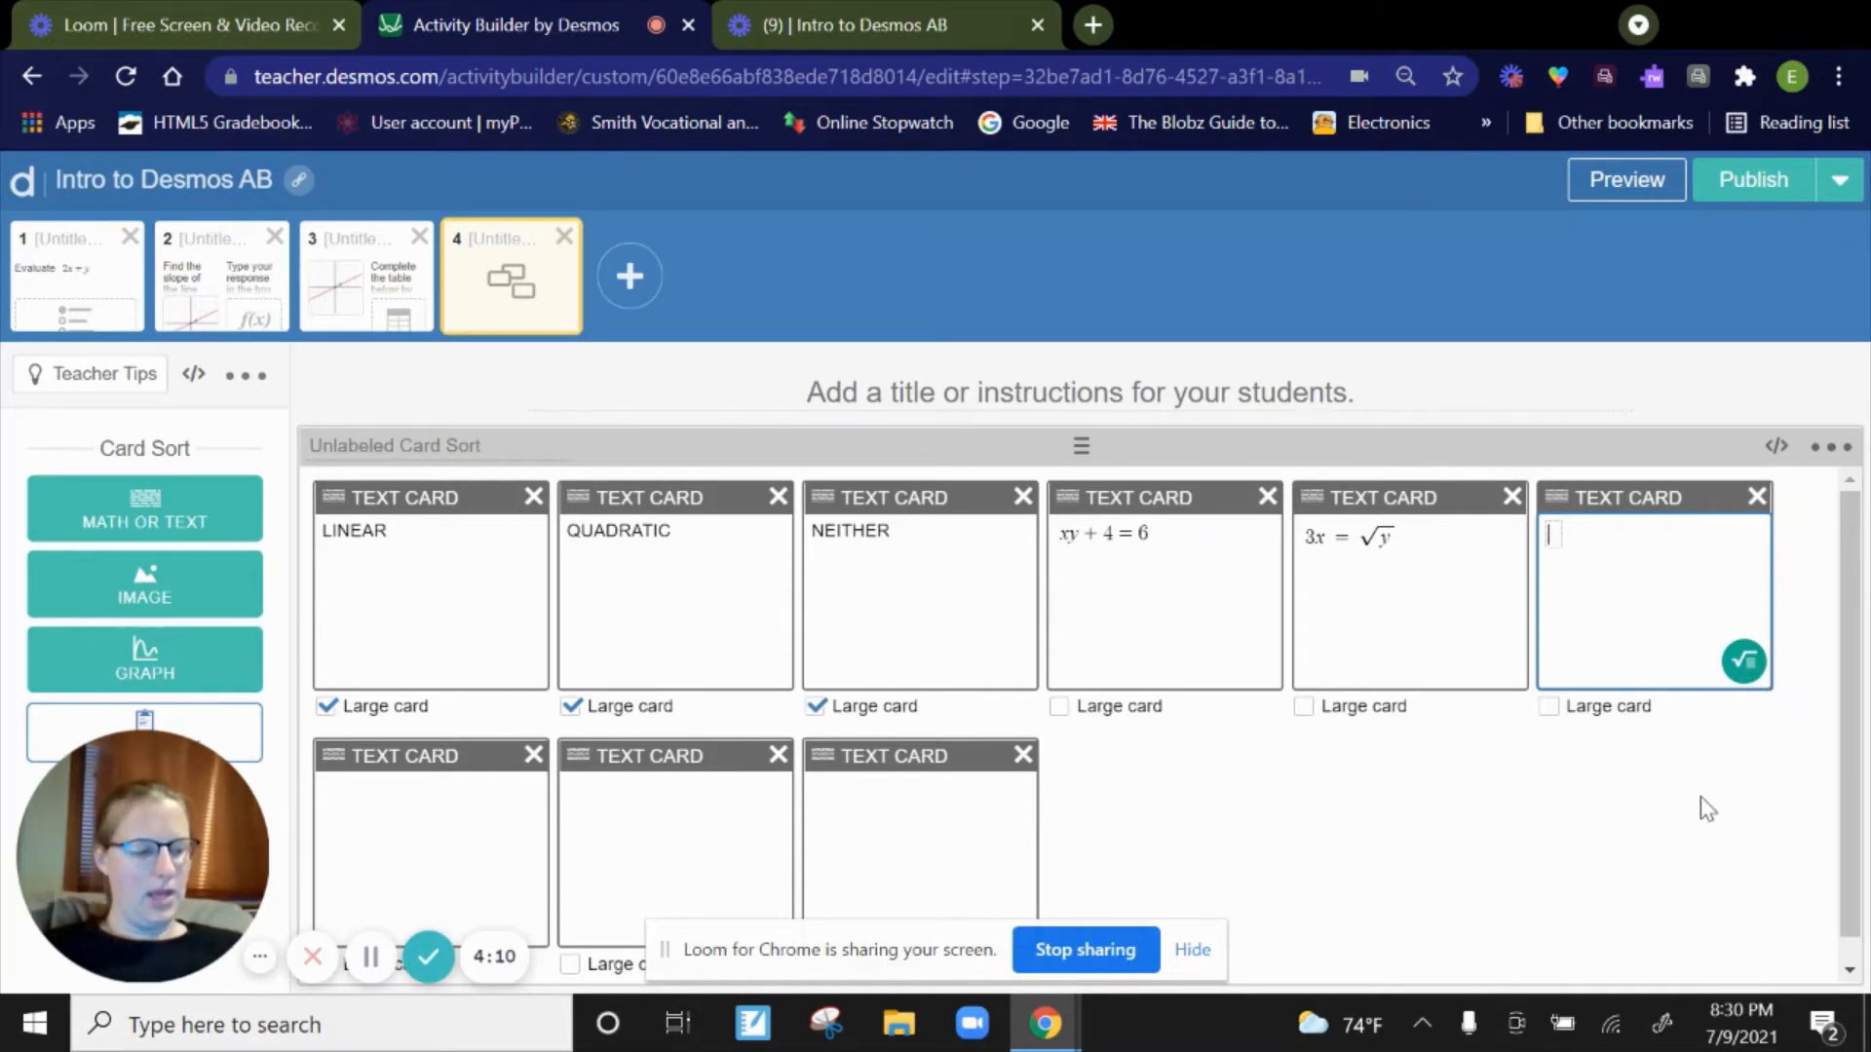
text(2x)
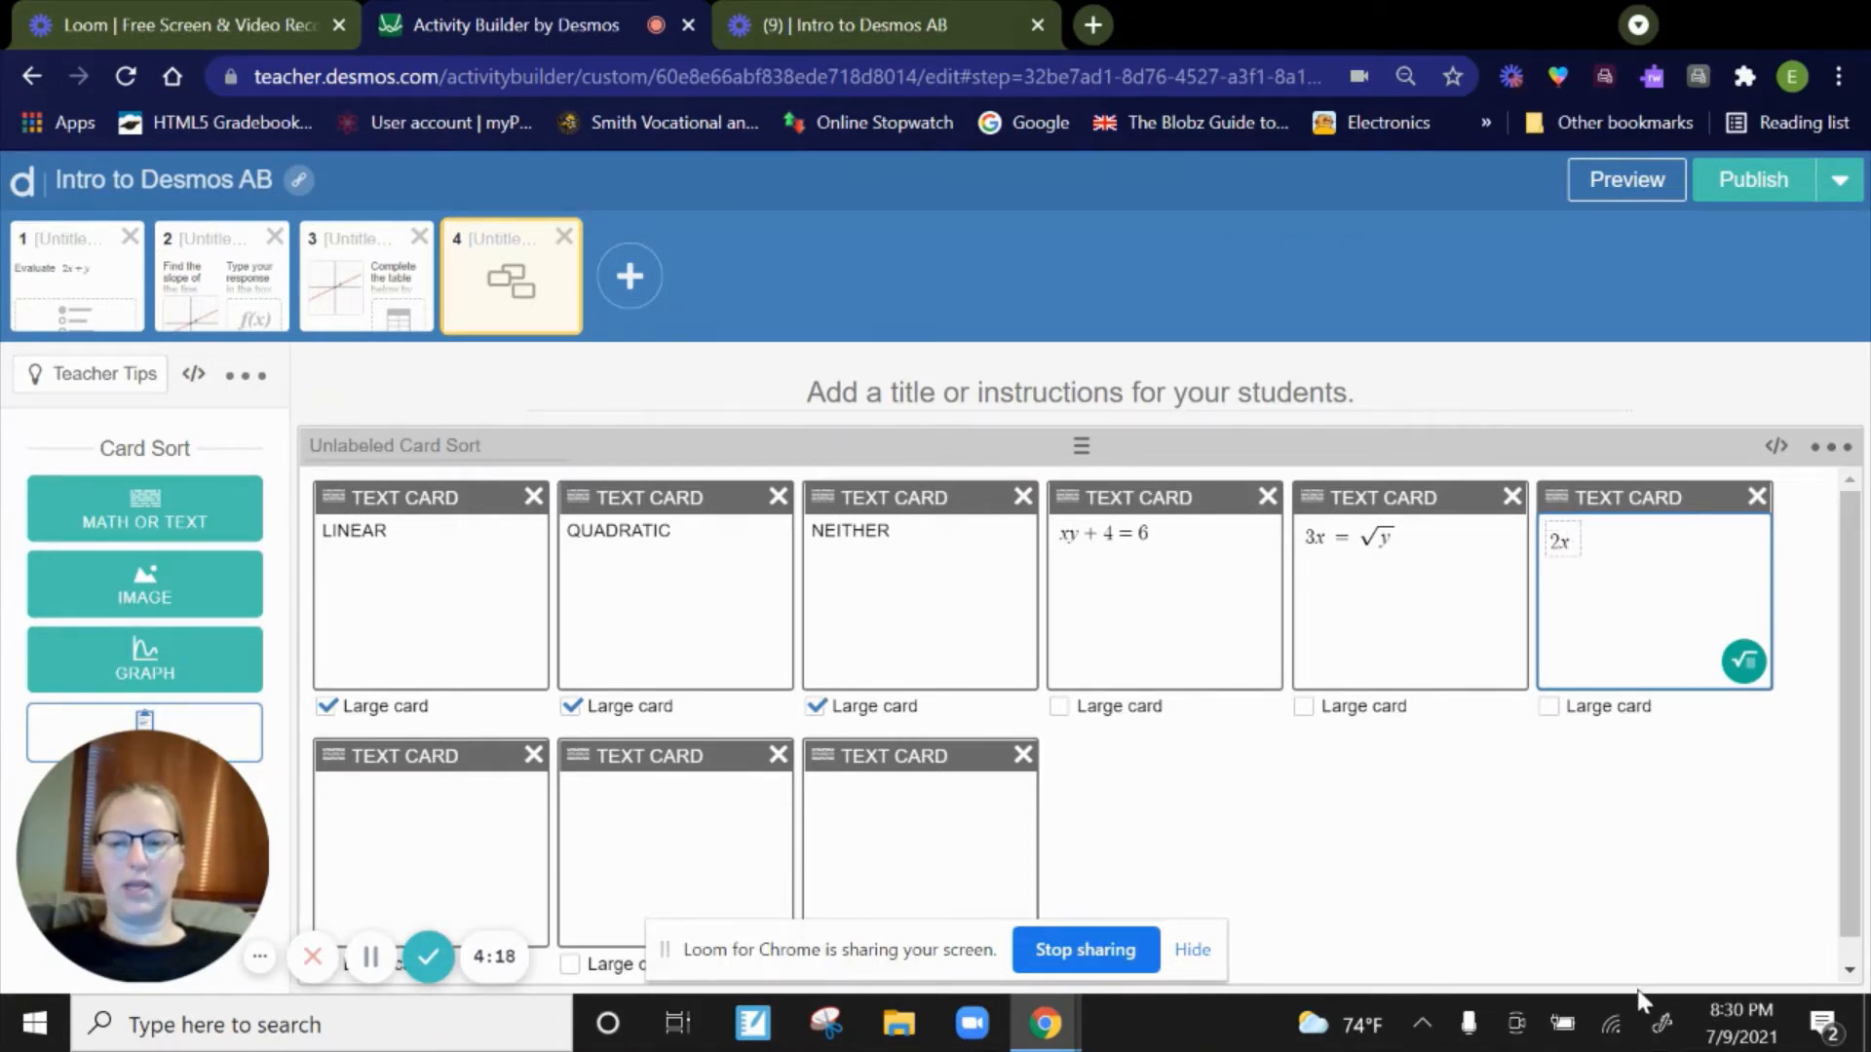
text(^)
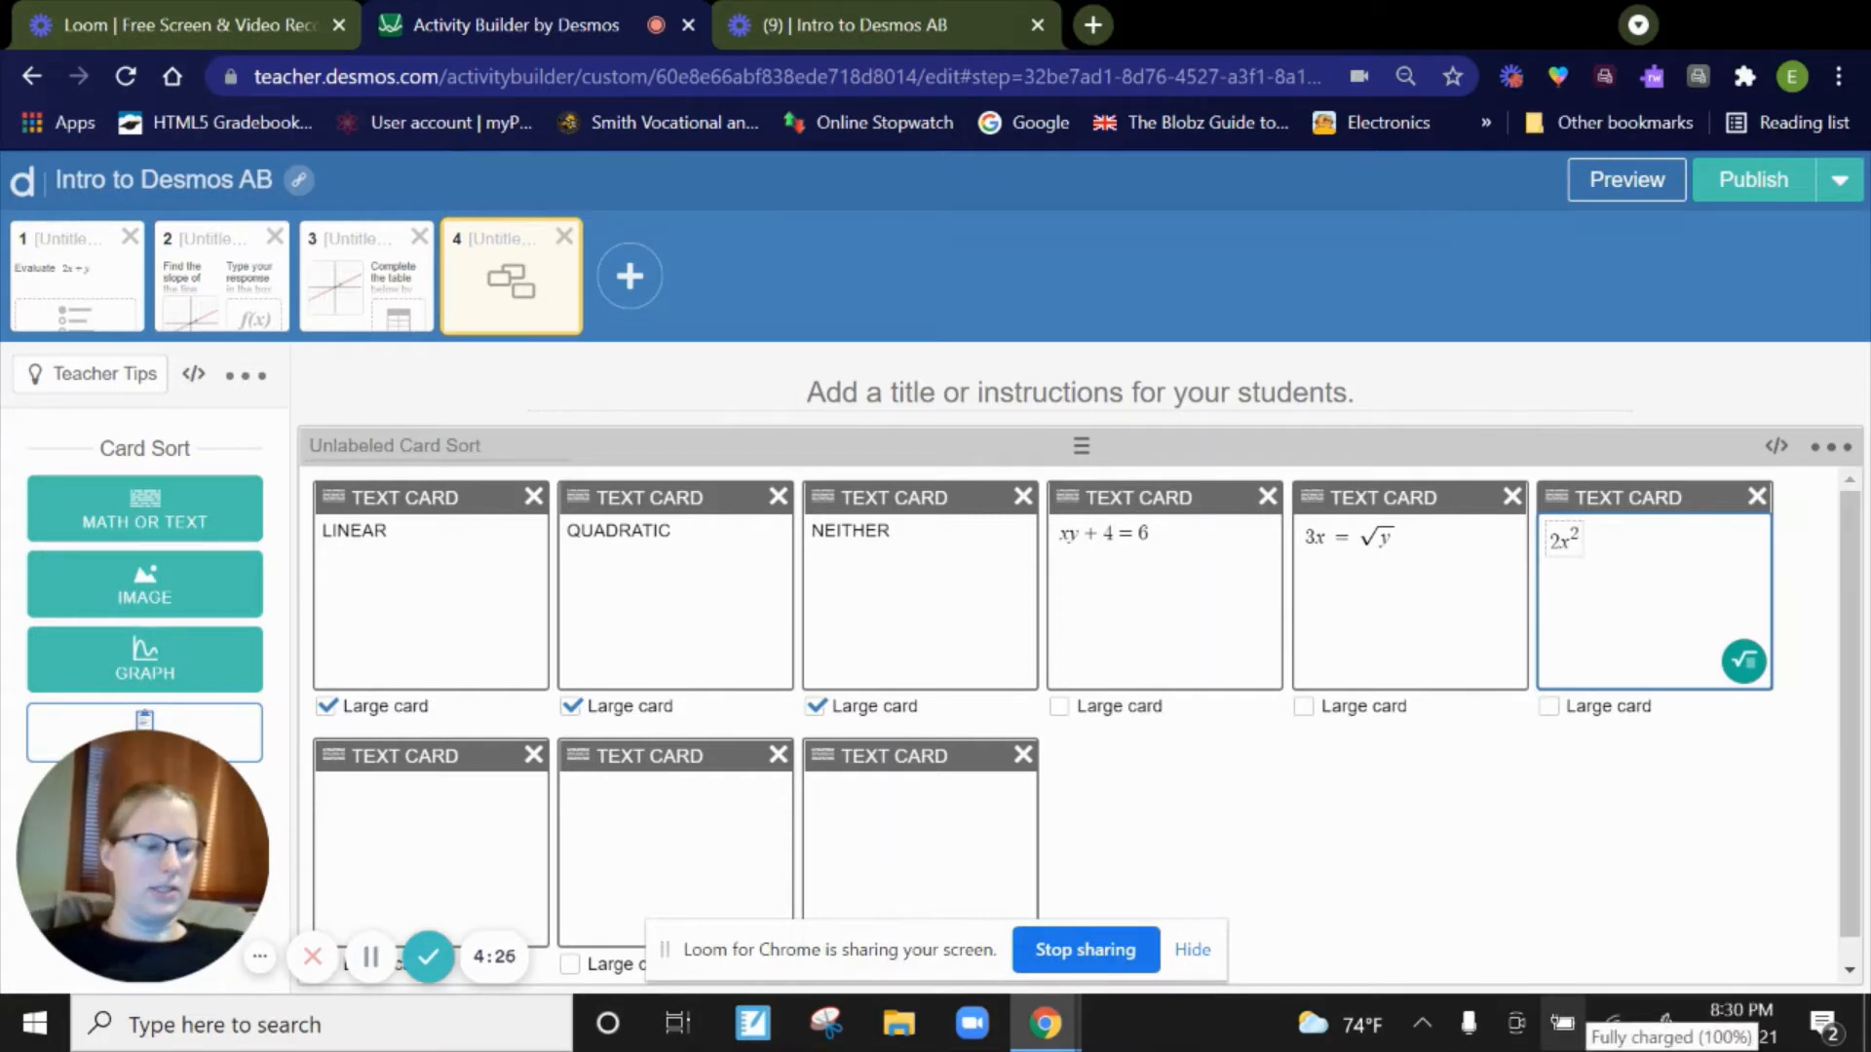
text(2 + 5 = 11y)
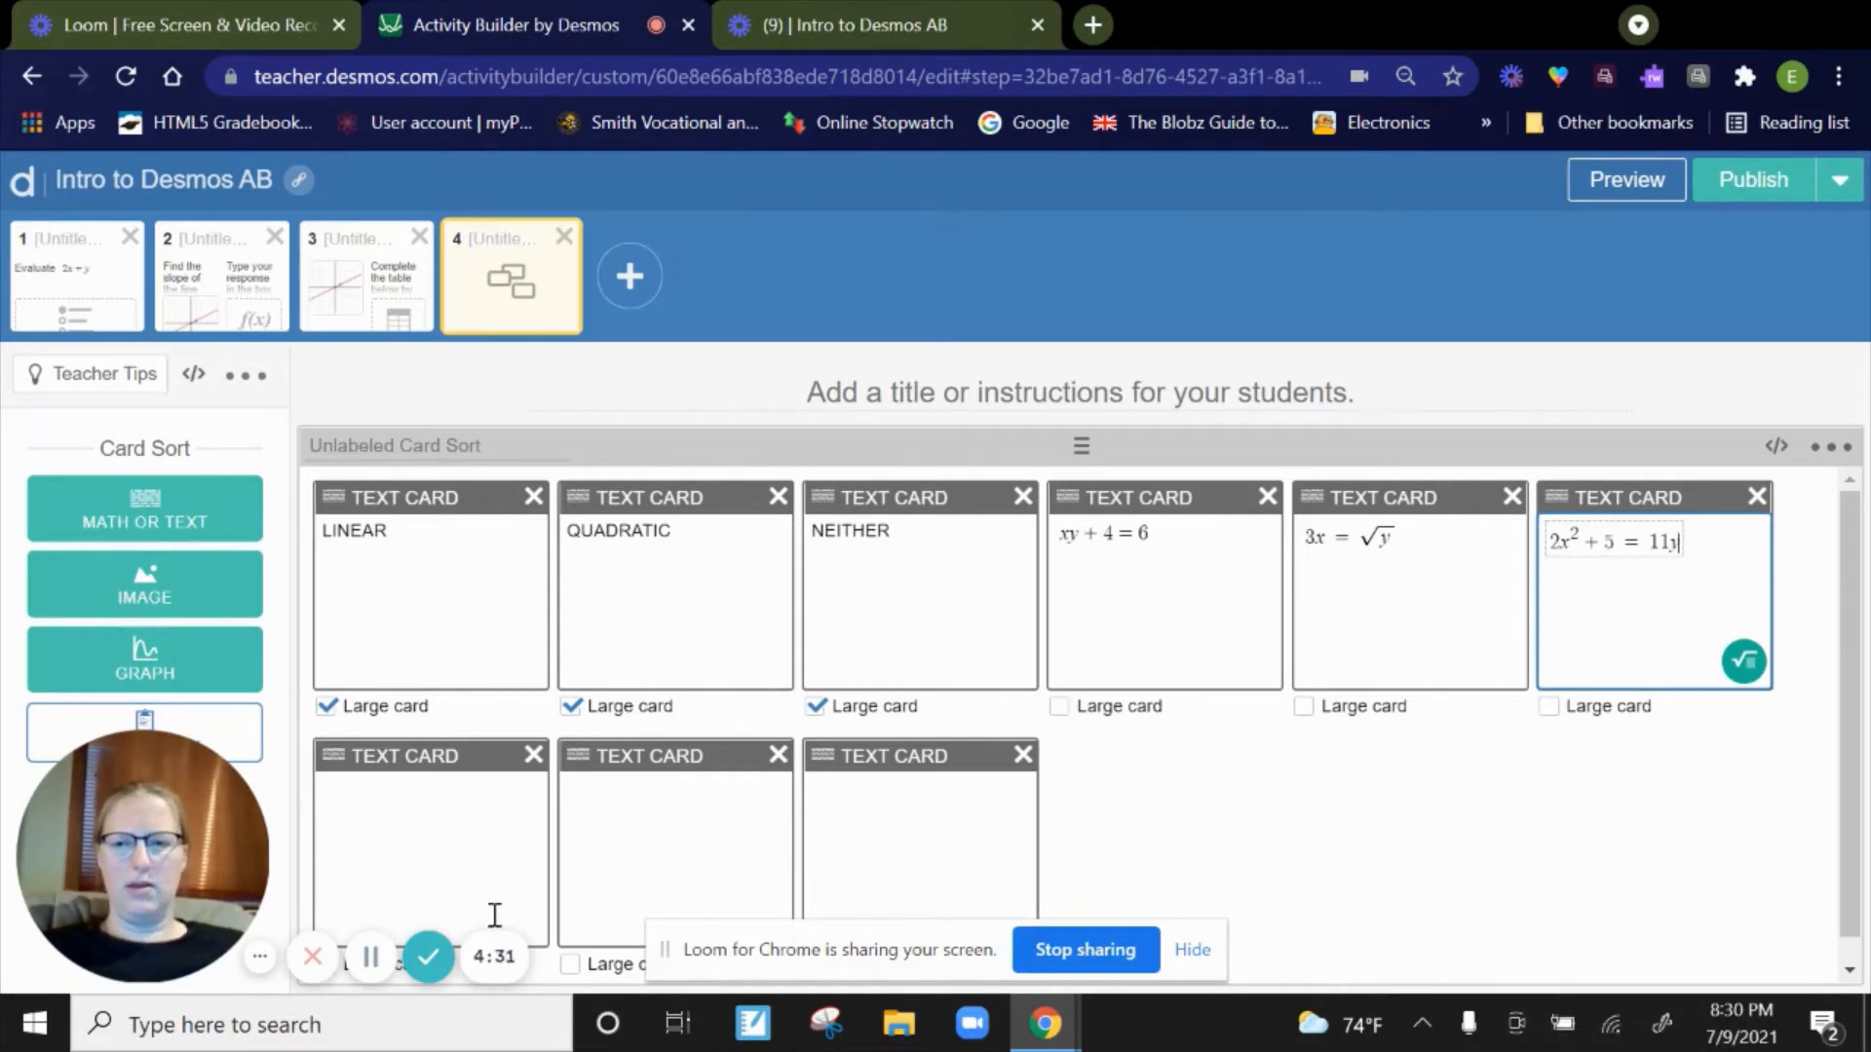
- Insert a math expression in the seventh card and enter the equation 2x + y = 5x − 3
click(429, 846)
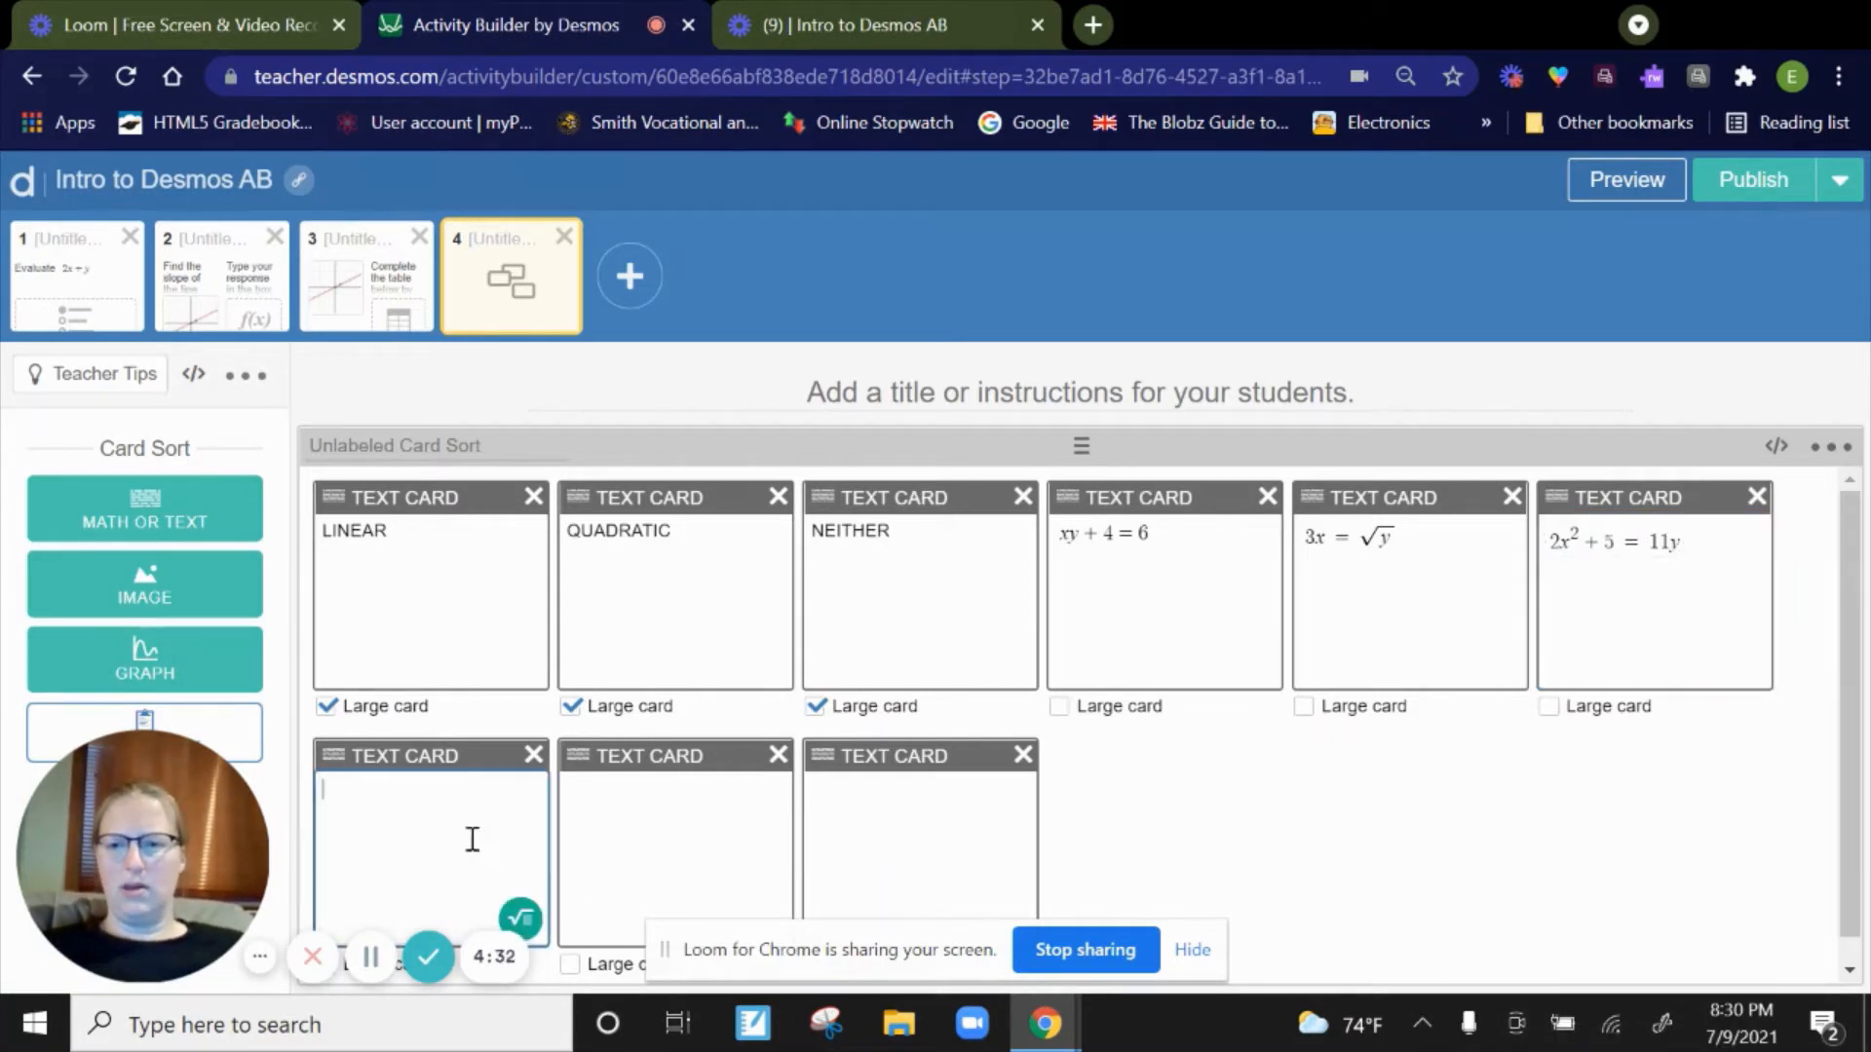
click(519, 894)
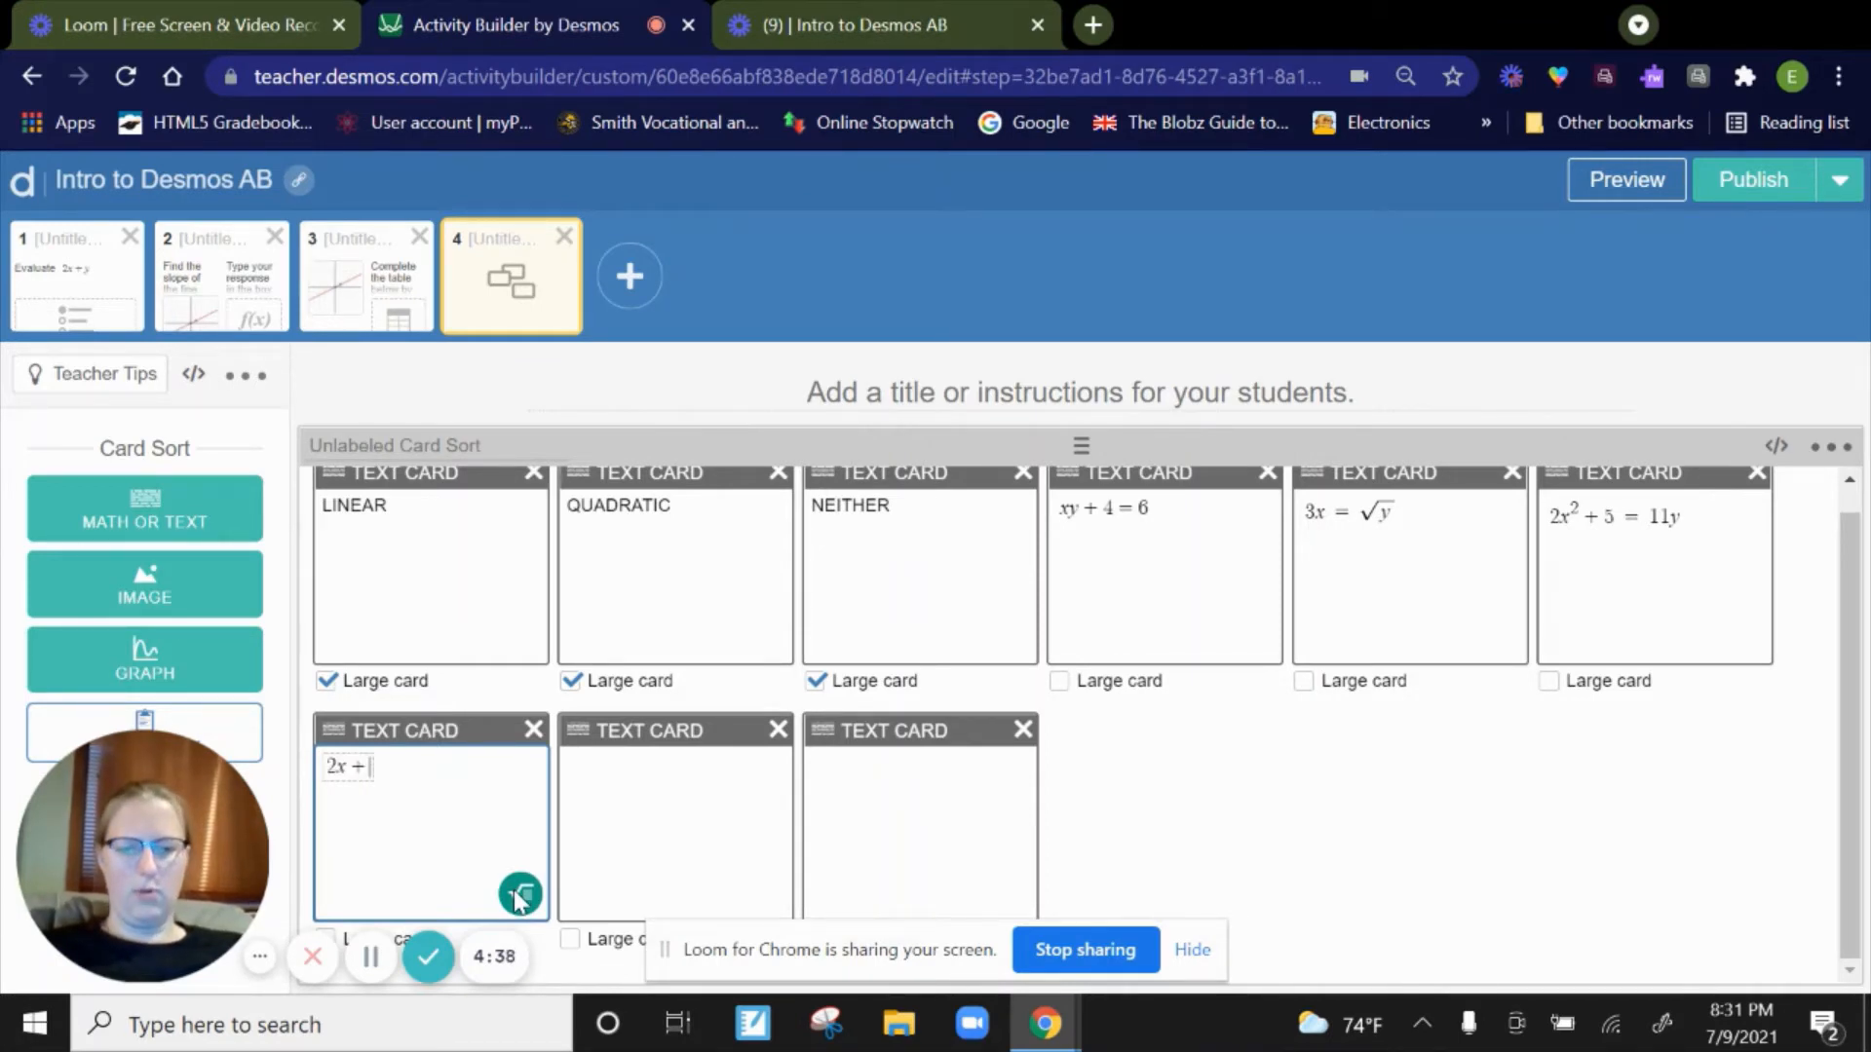
text(2x + y = )
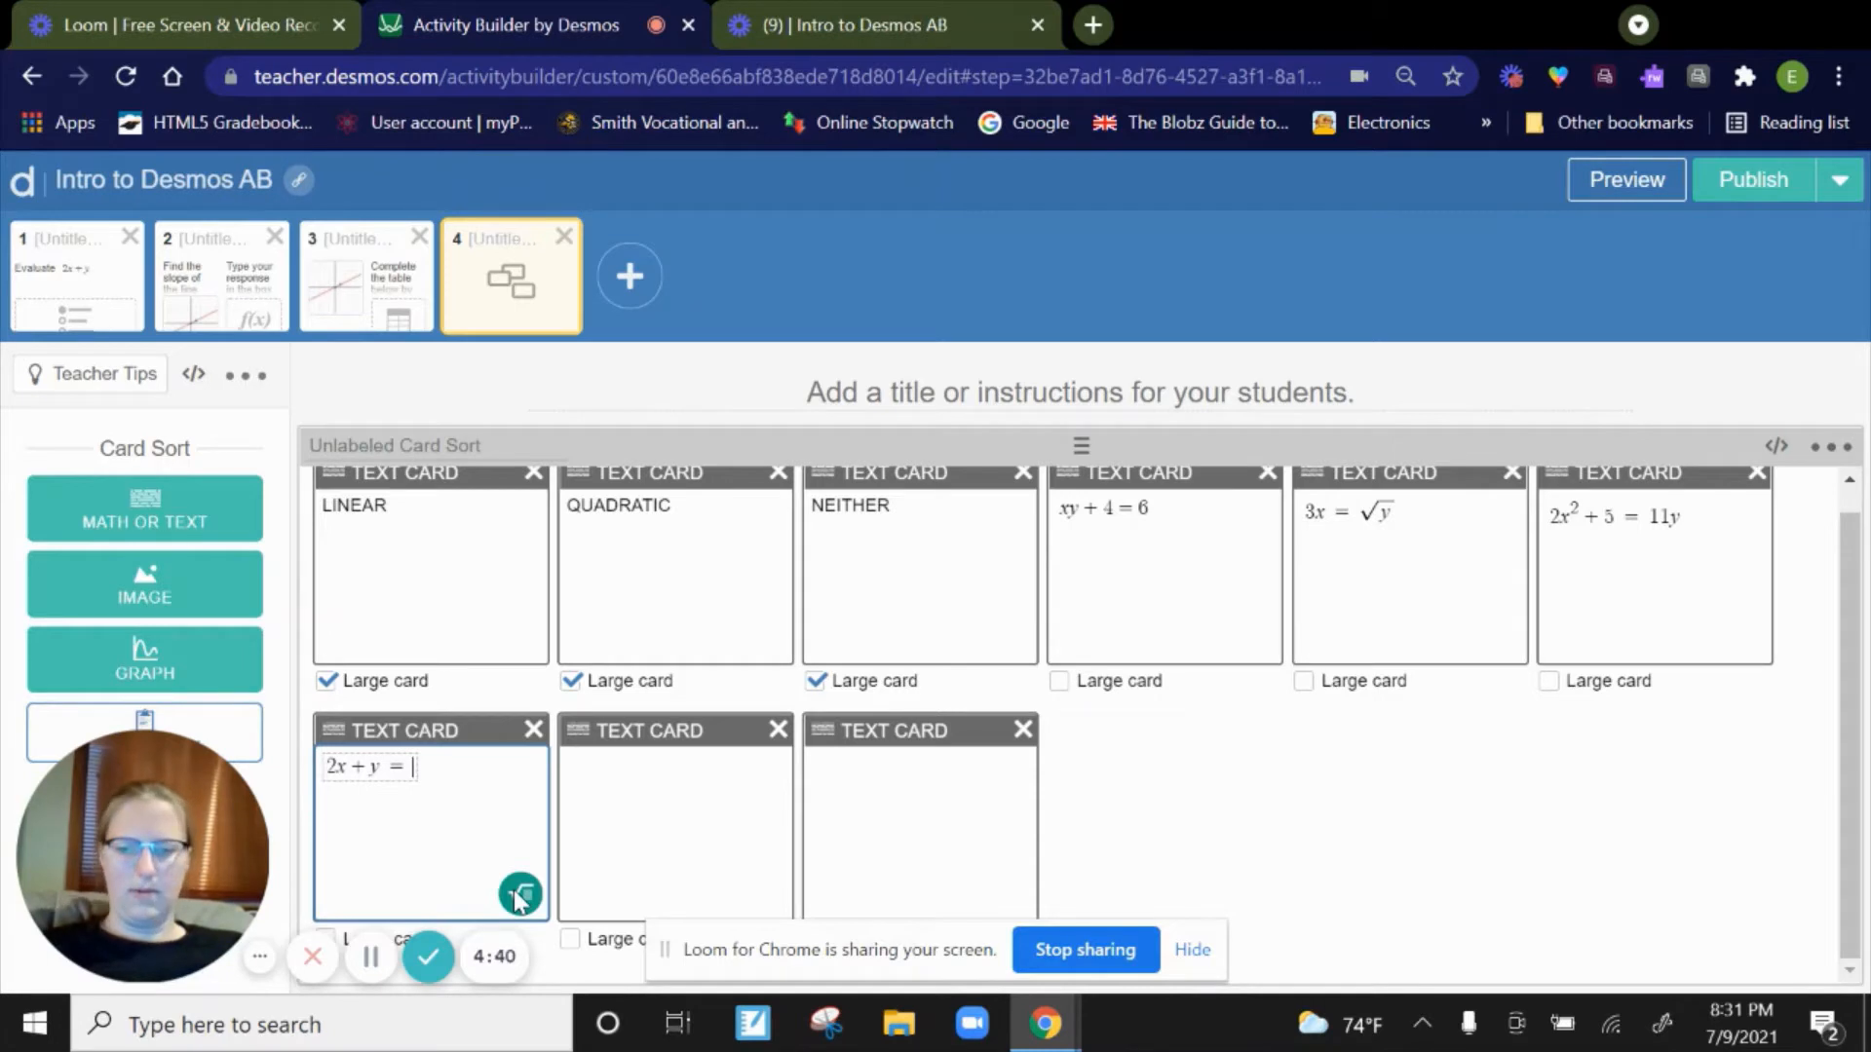
text(5x -3)
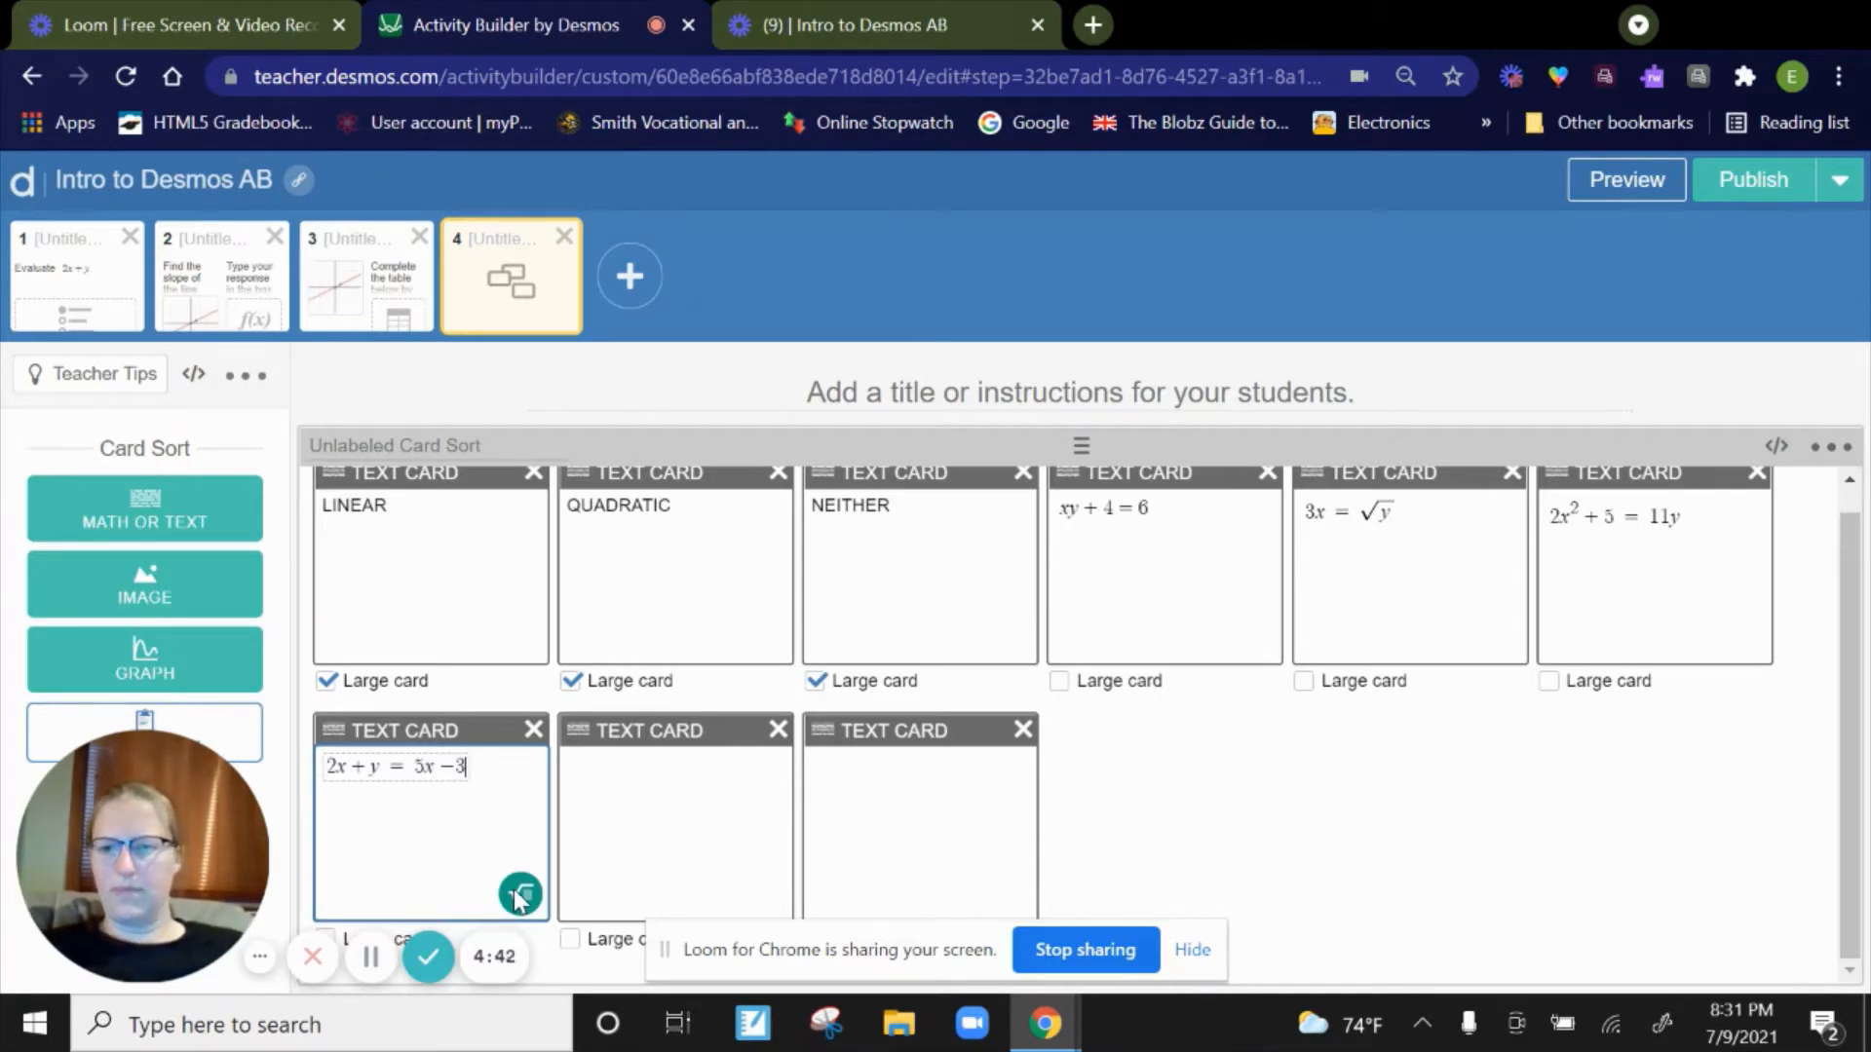
- Insert a math expression in the eighth card and enter the equation (x + 4)(x − 1) = y
click(698, 794)
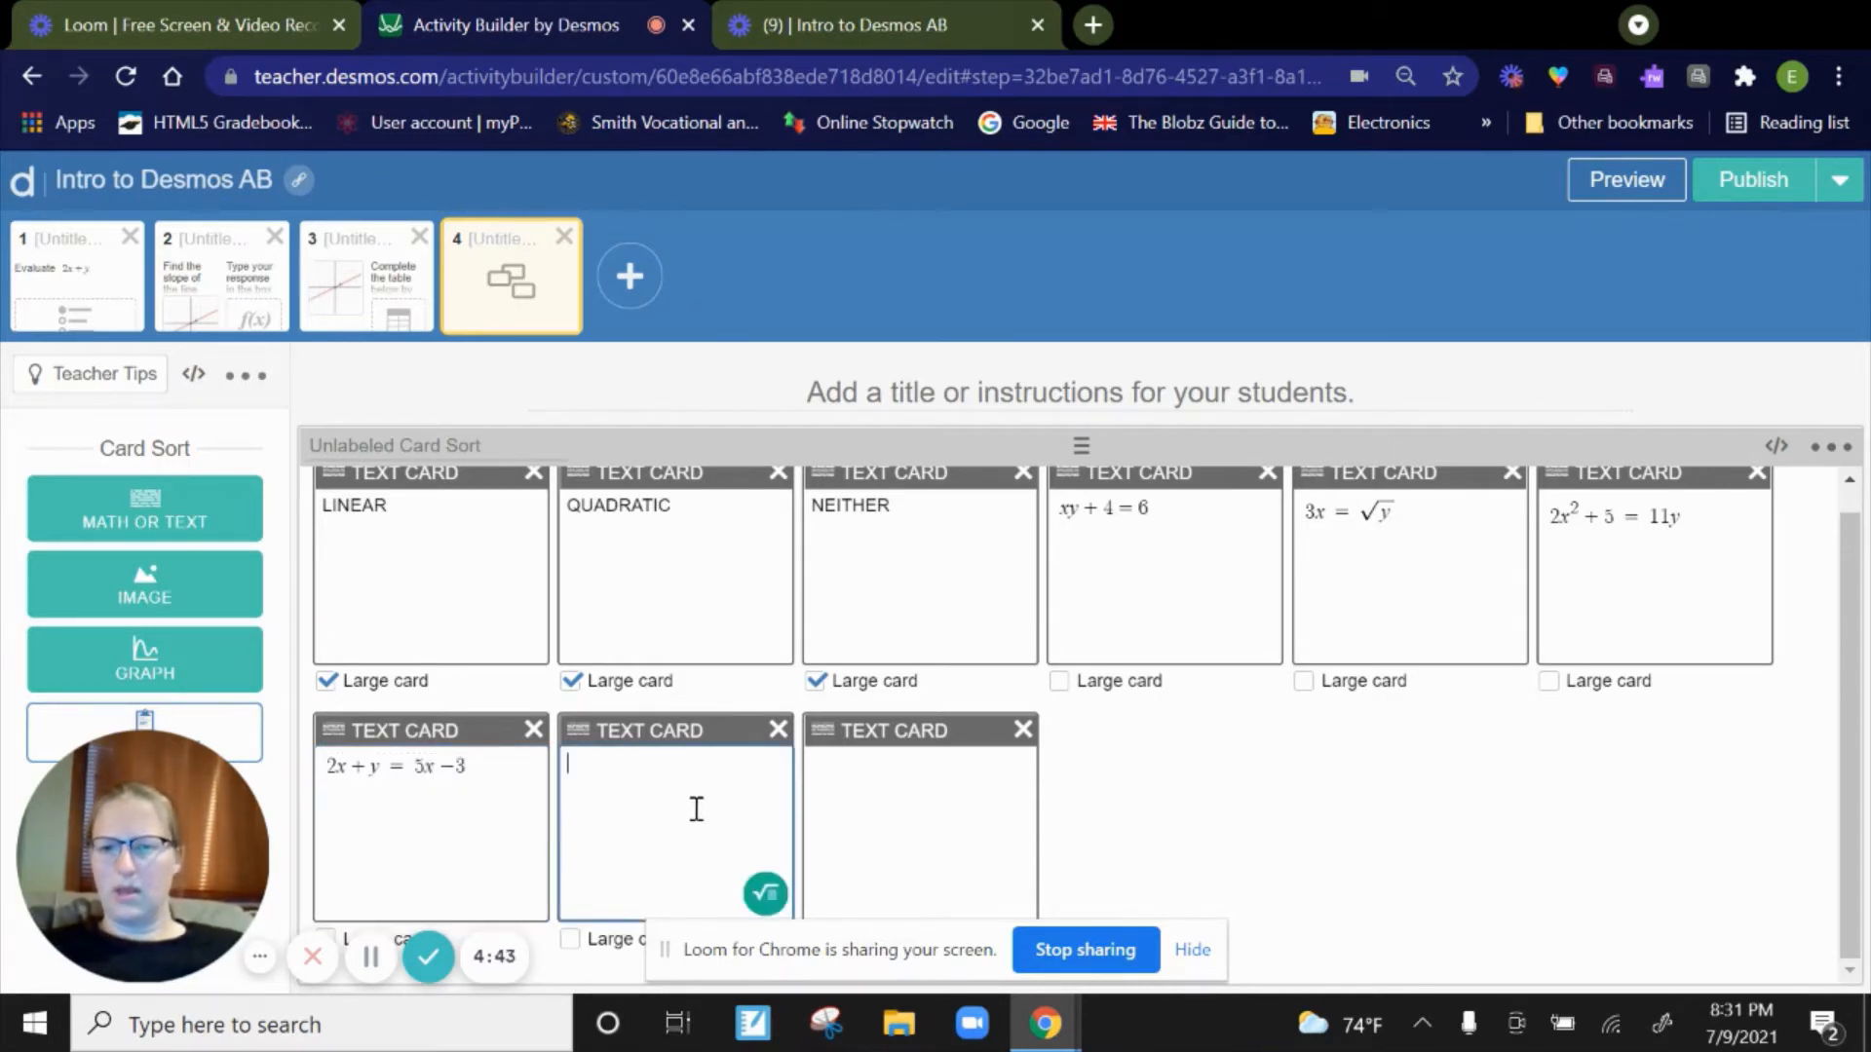
click(764, 897)
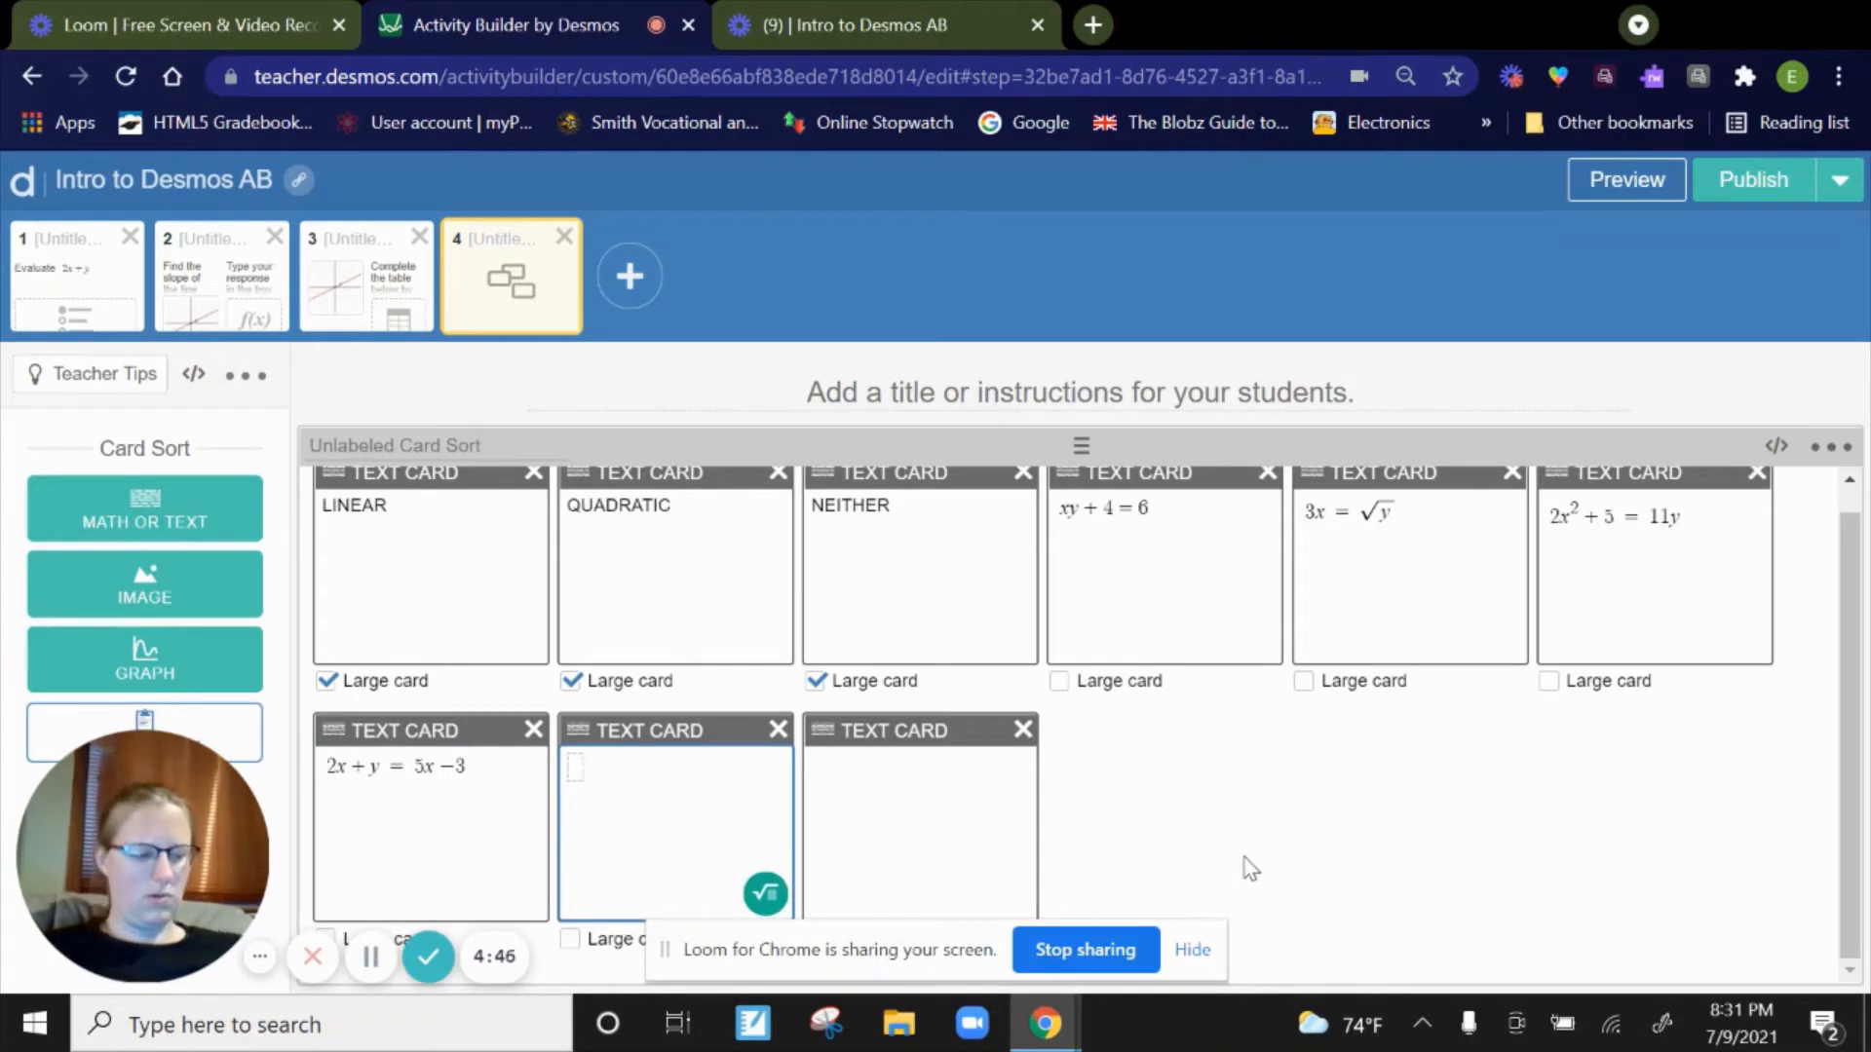
text(())
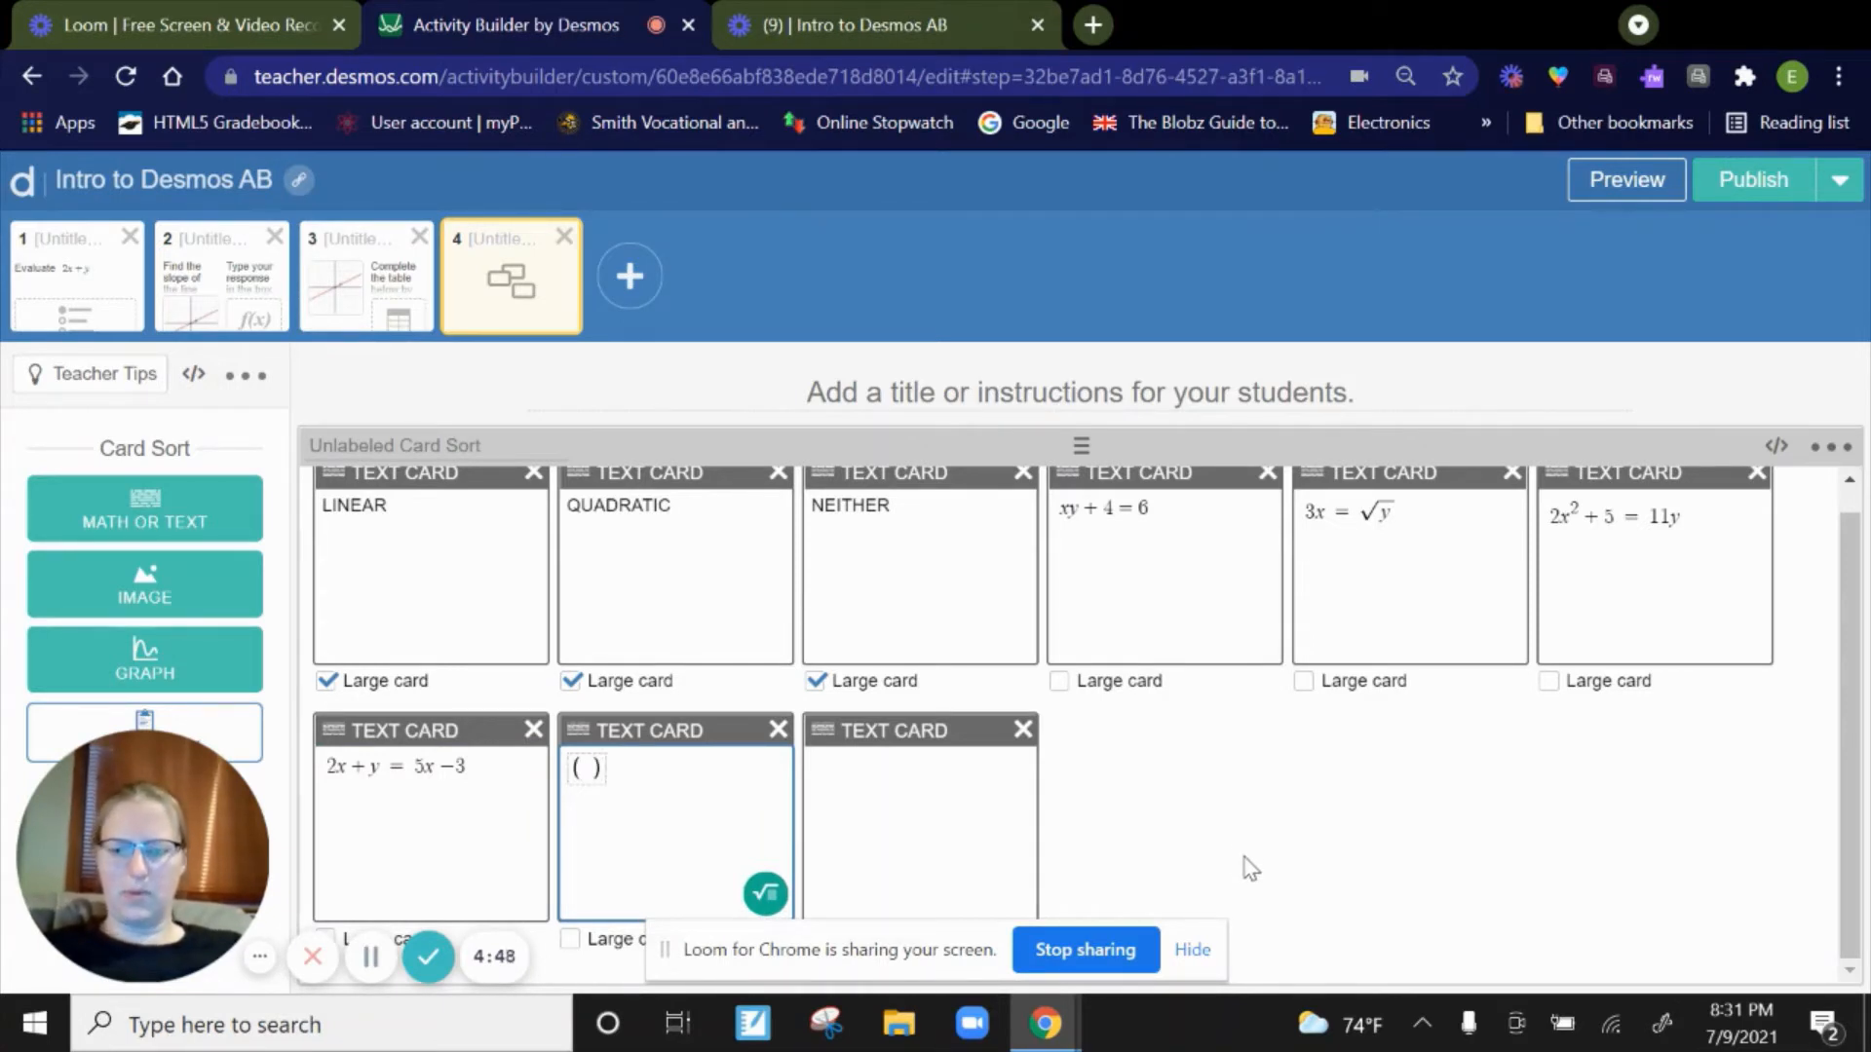
text(x+4))
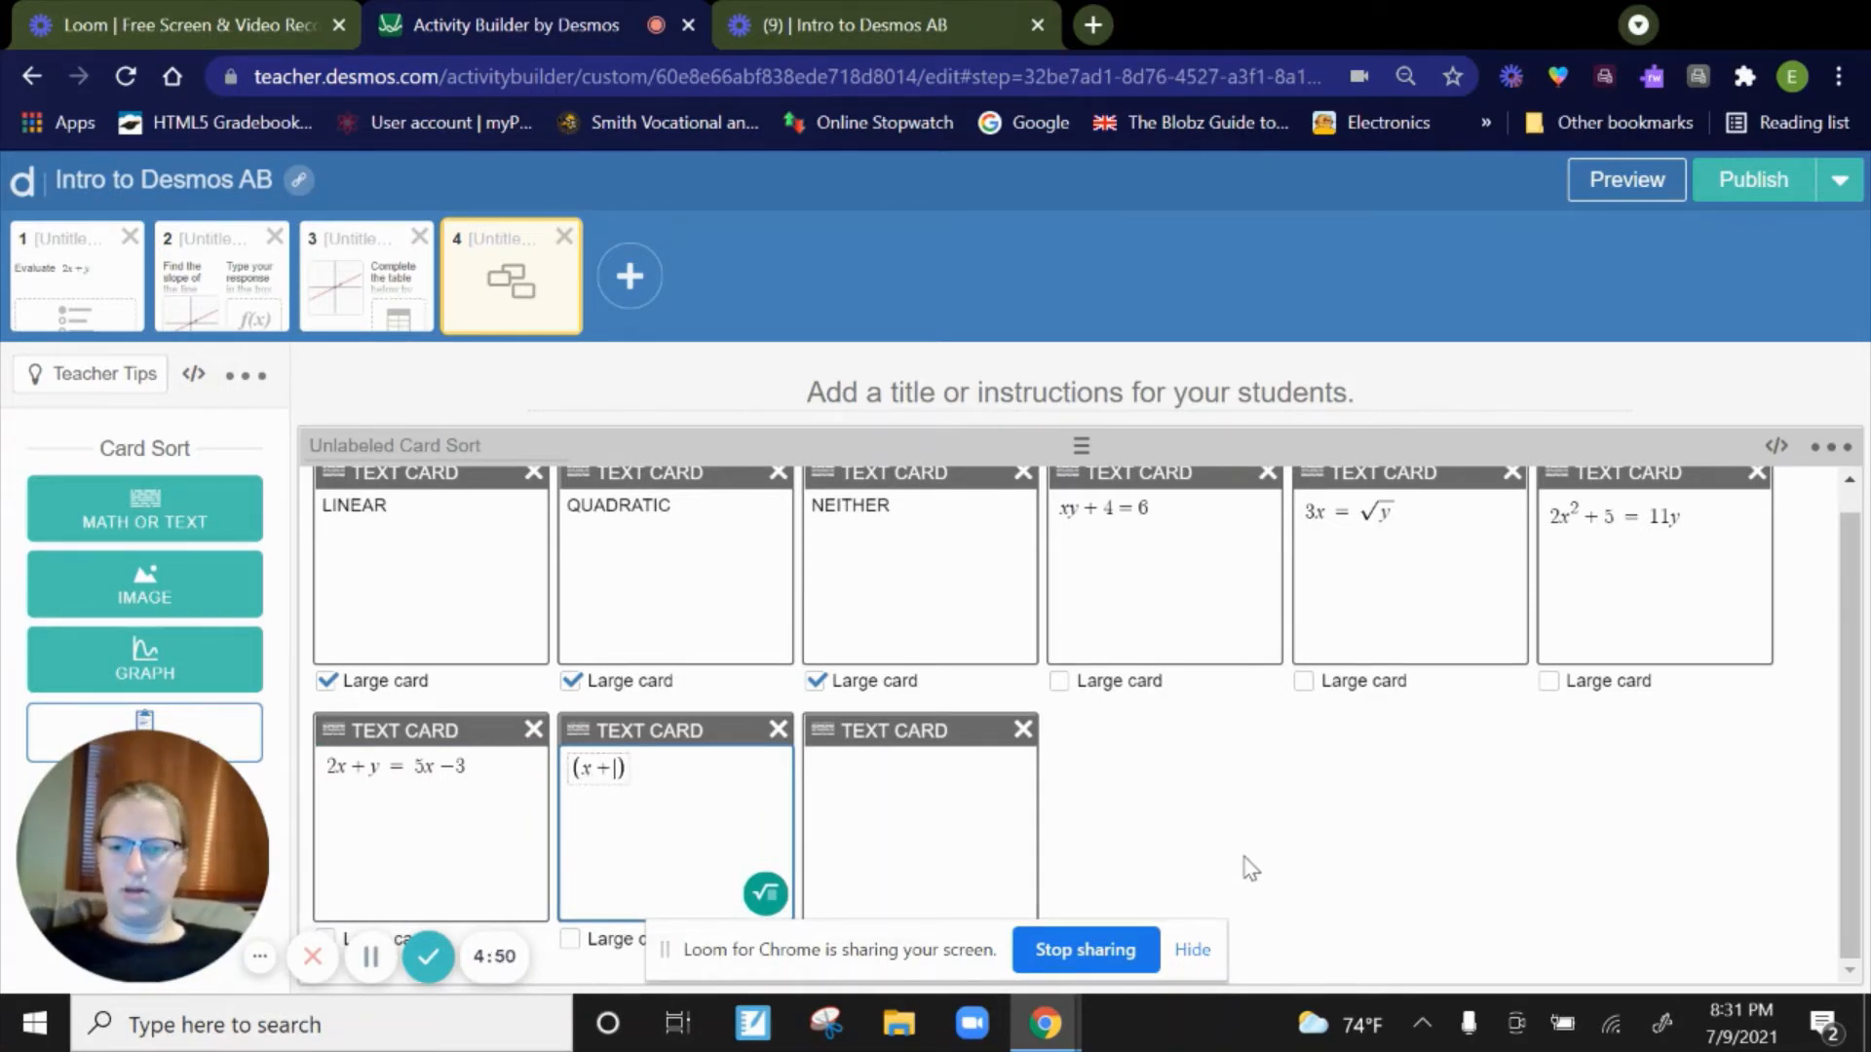
text(())
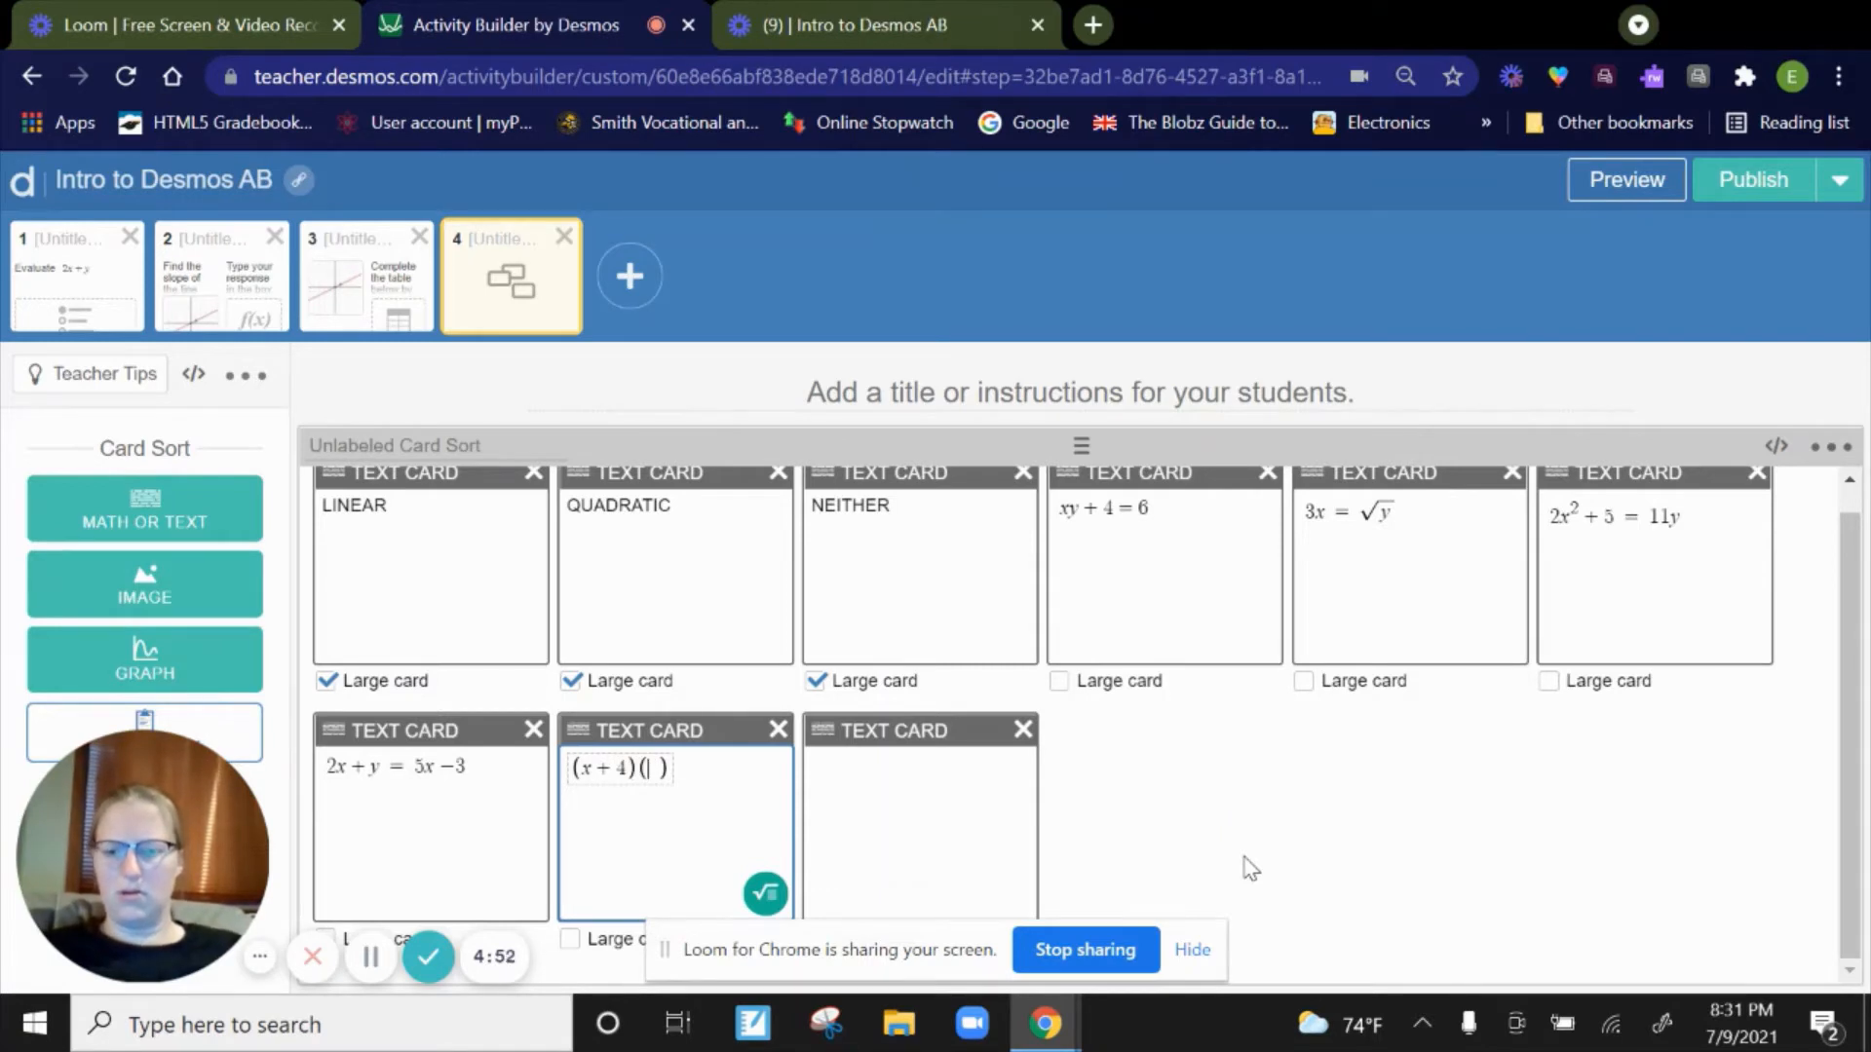
text(x-1)
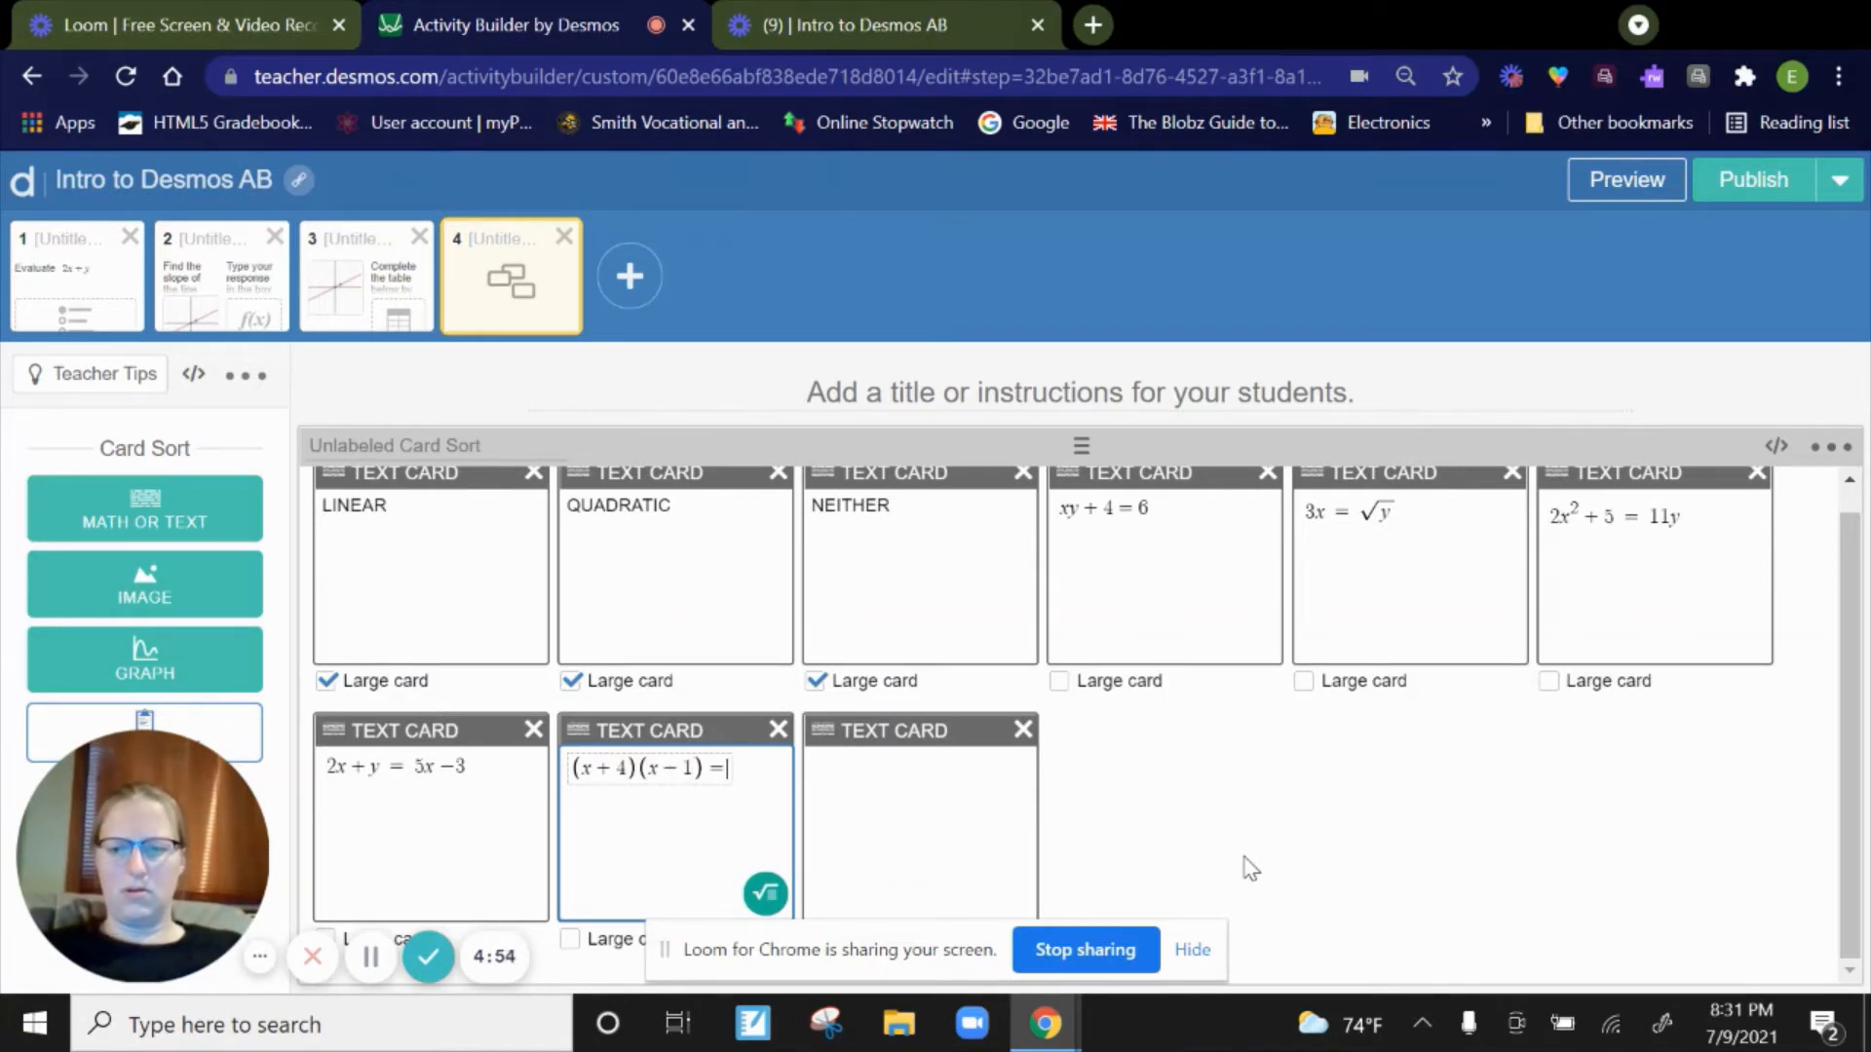
text(=3)
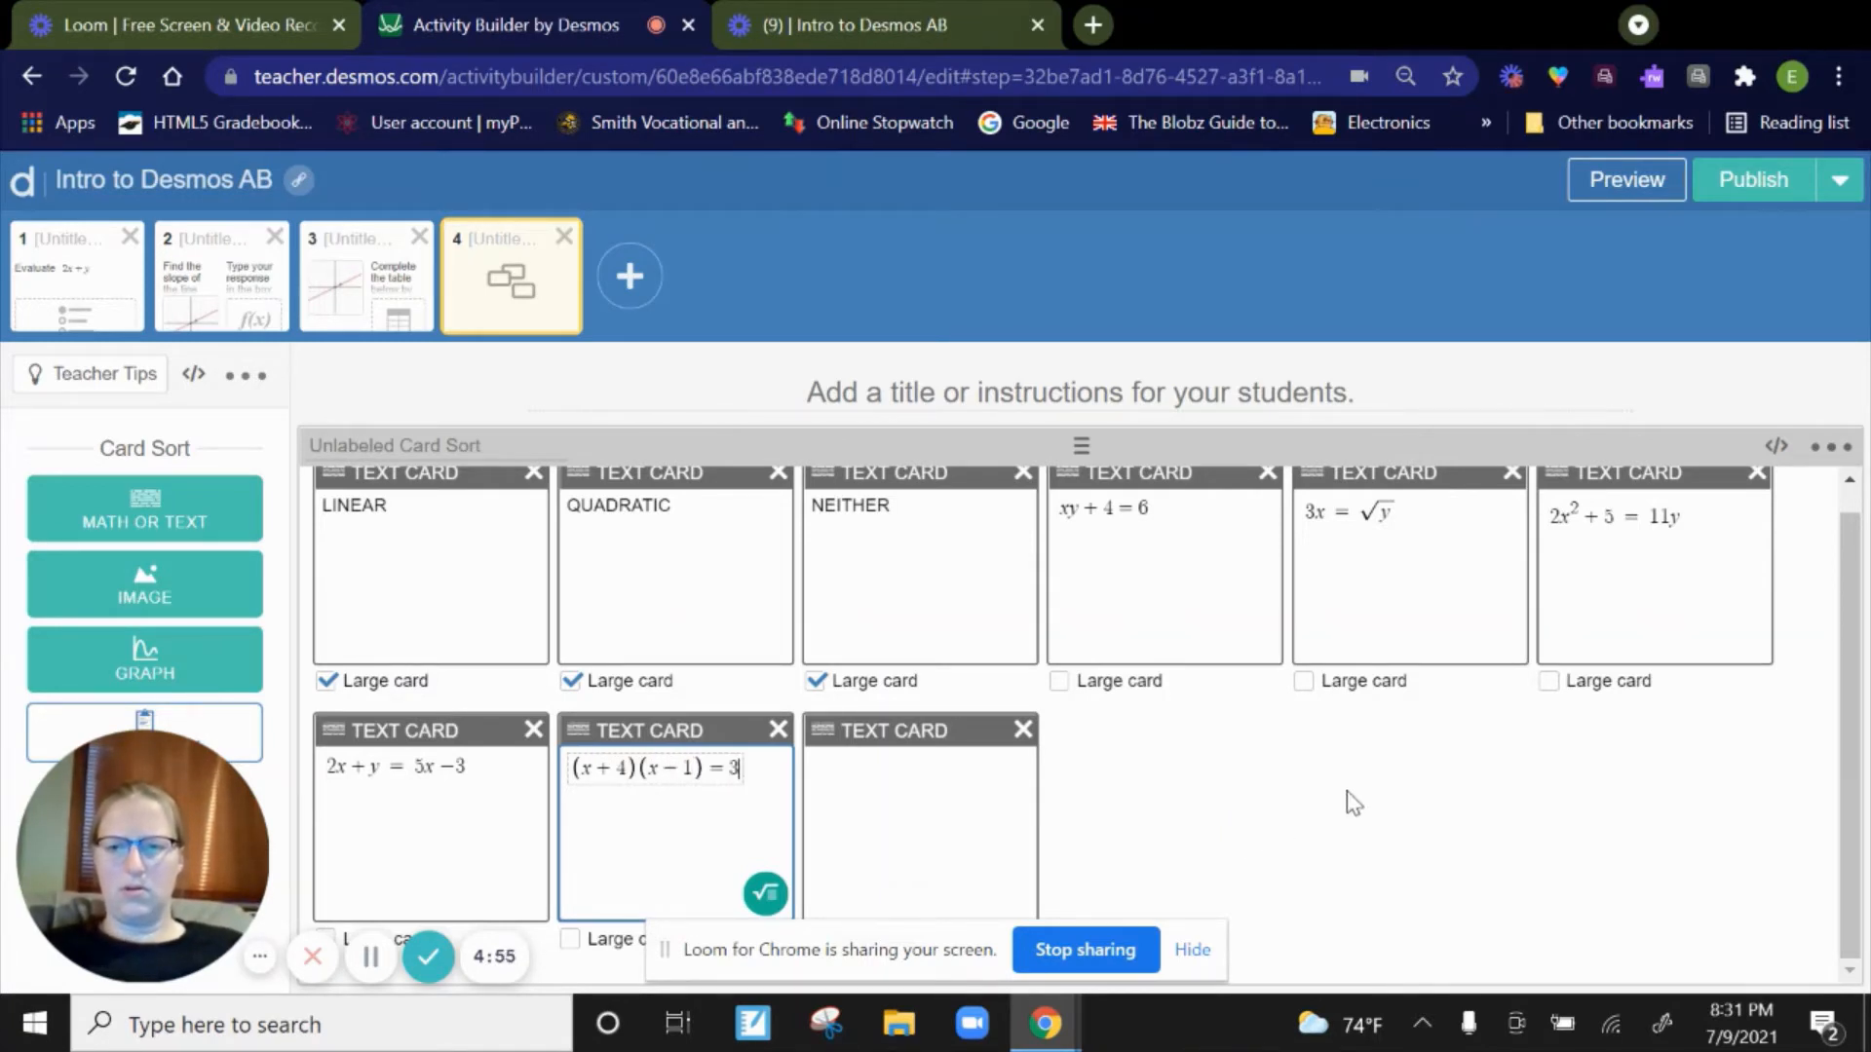
key(BackSpace)
text(y)
- Enter the equation x = ∛(y + 8), with a cube root, as a math expression in the ninth card
click(902, 779)
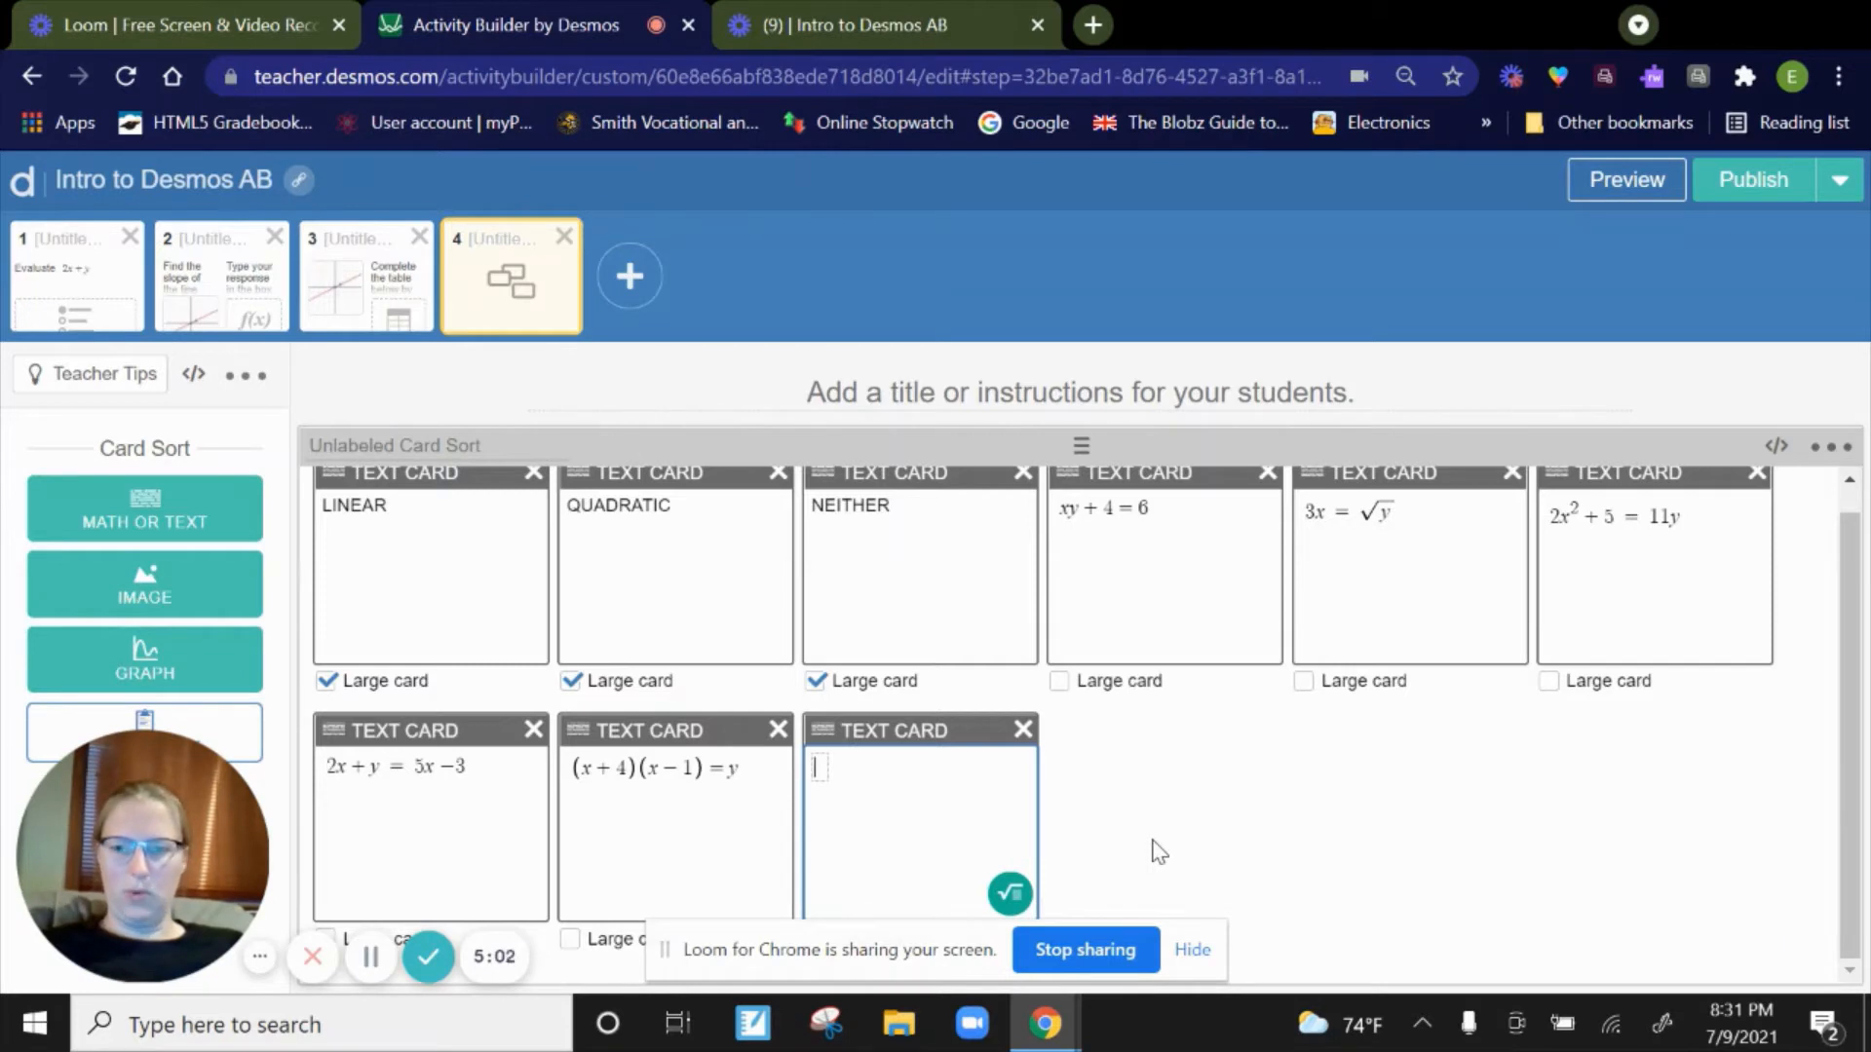
text(x)
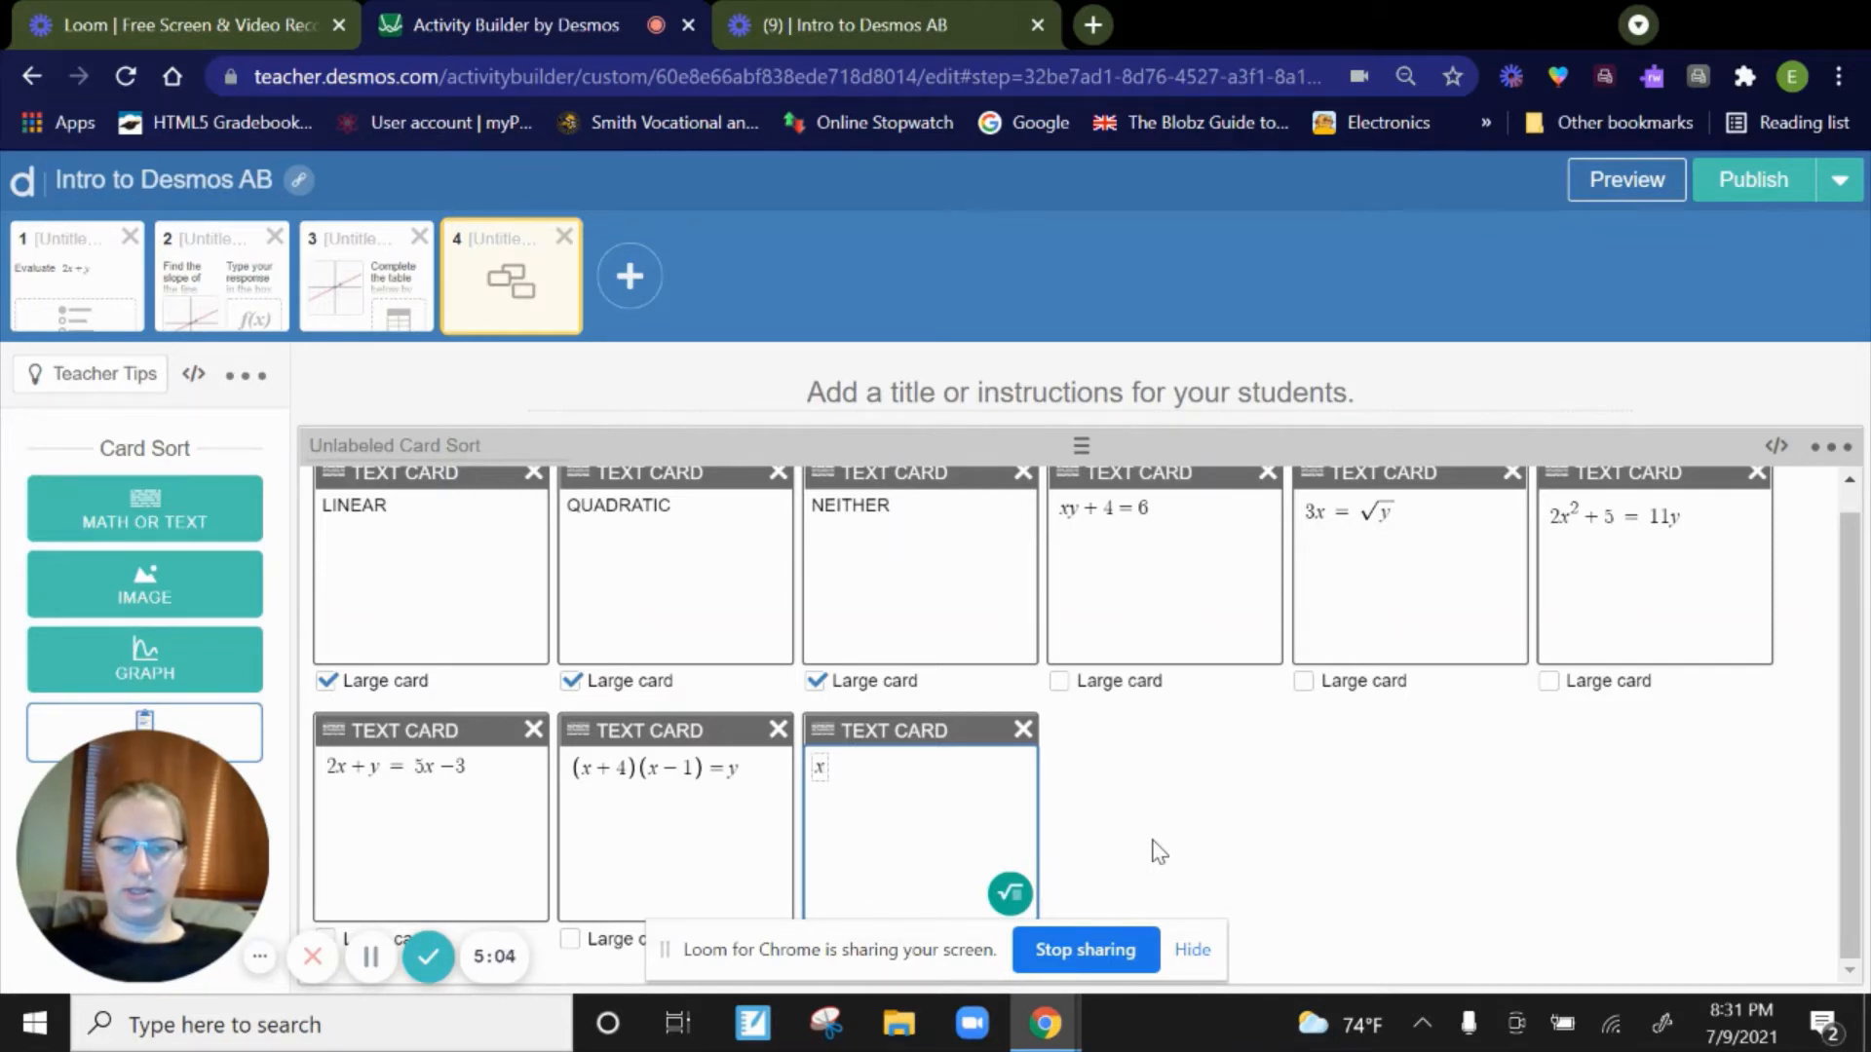
text(=)
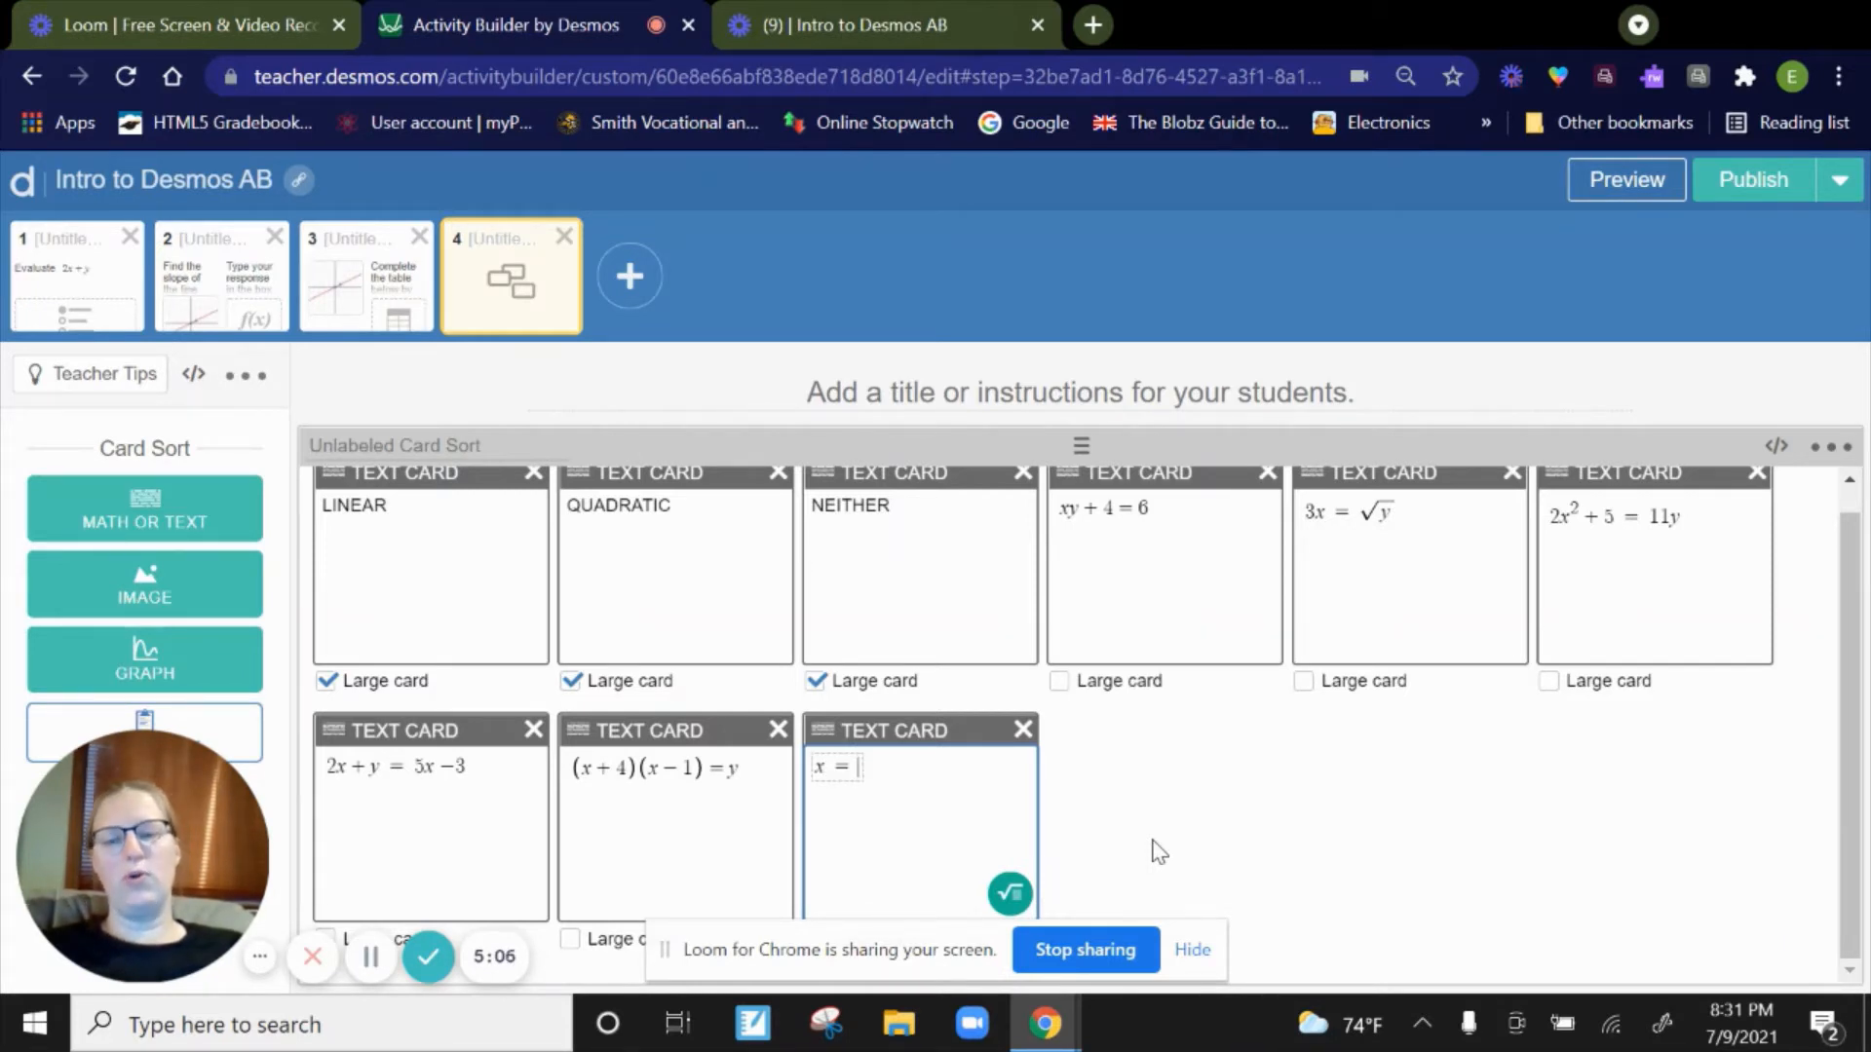
text(cbrt)
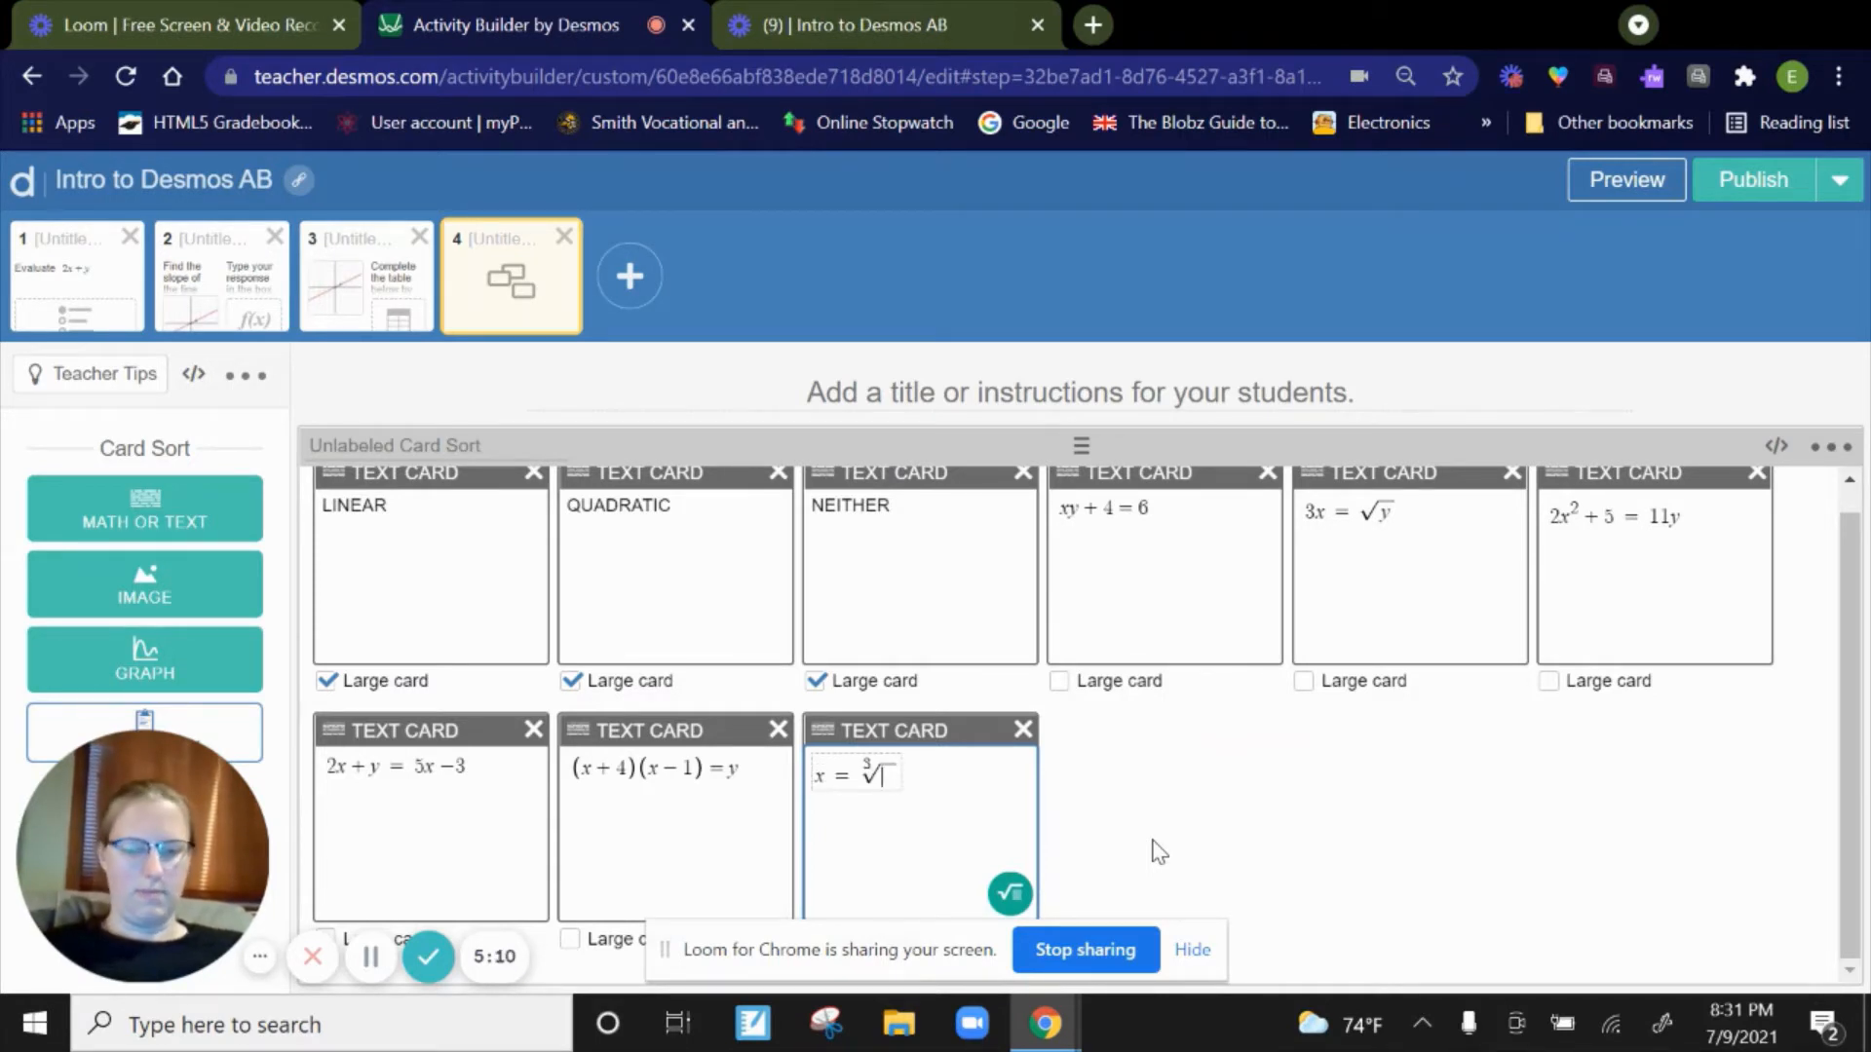
text(y+8)
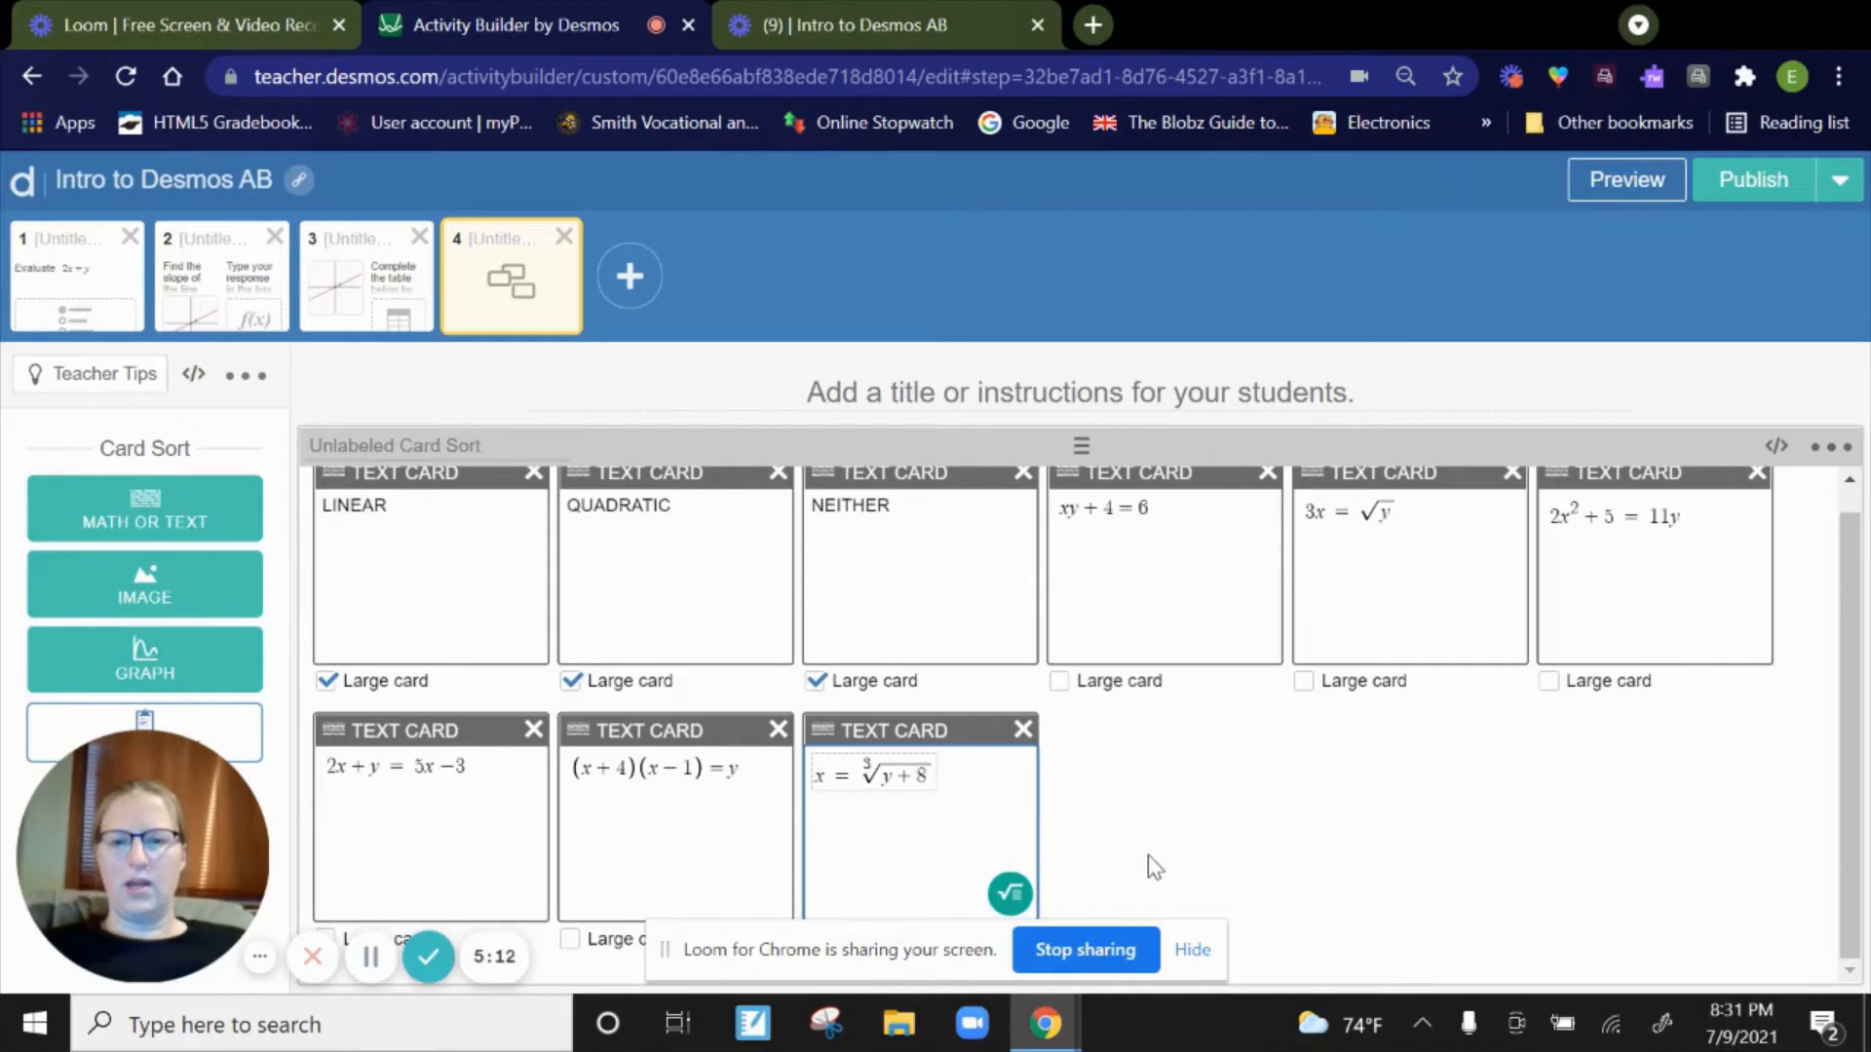
click(1127, 765)
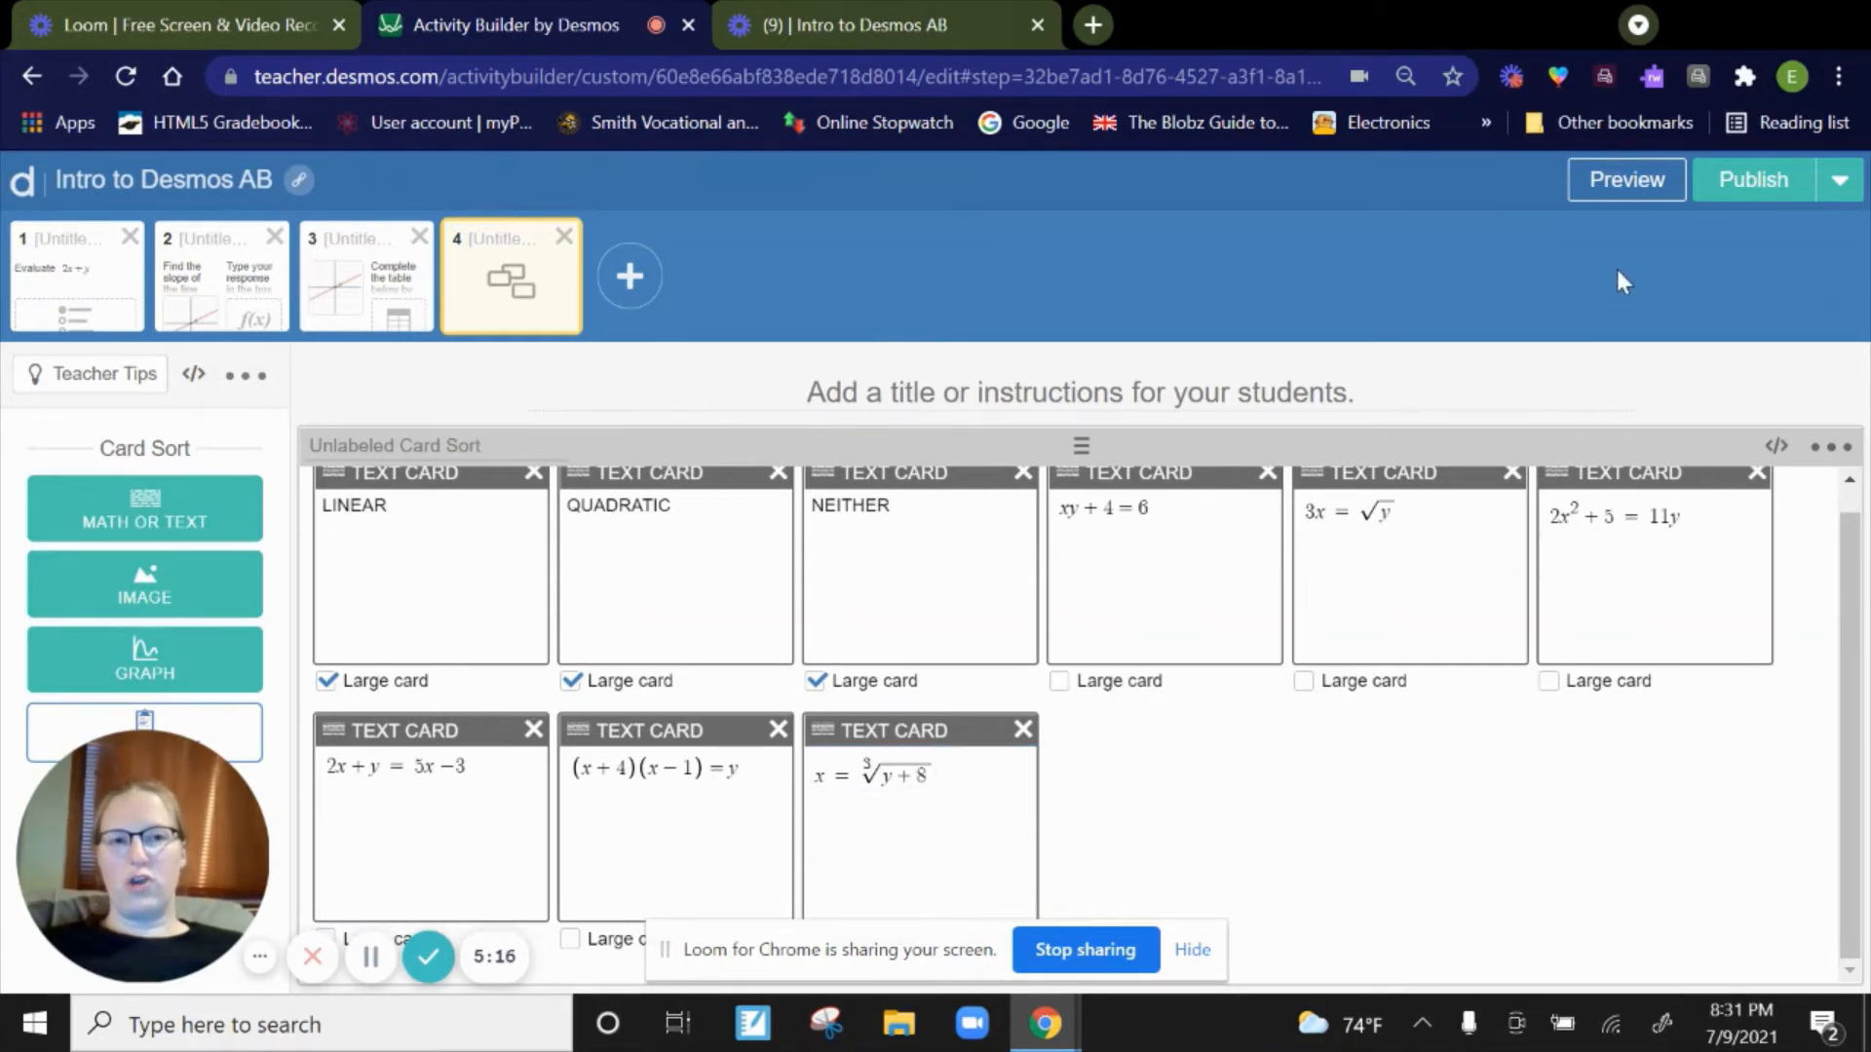
- Open the student preview of the card sort and arrange the six equation cards in two rows of three below the category cards
click(1626, 180)
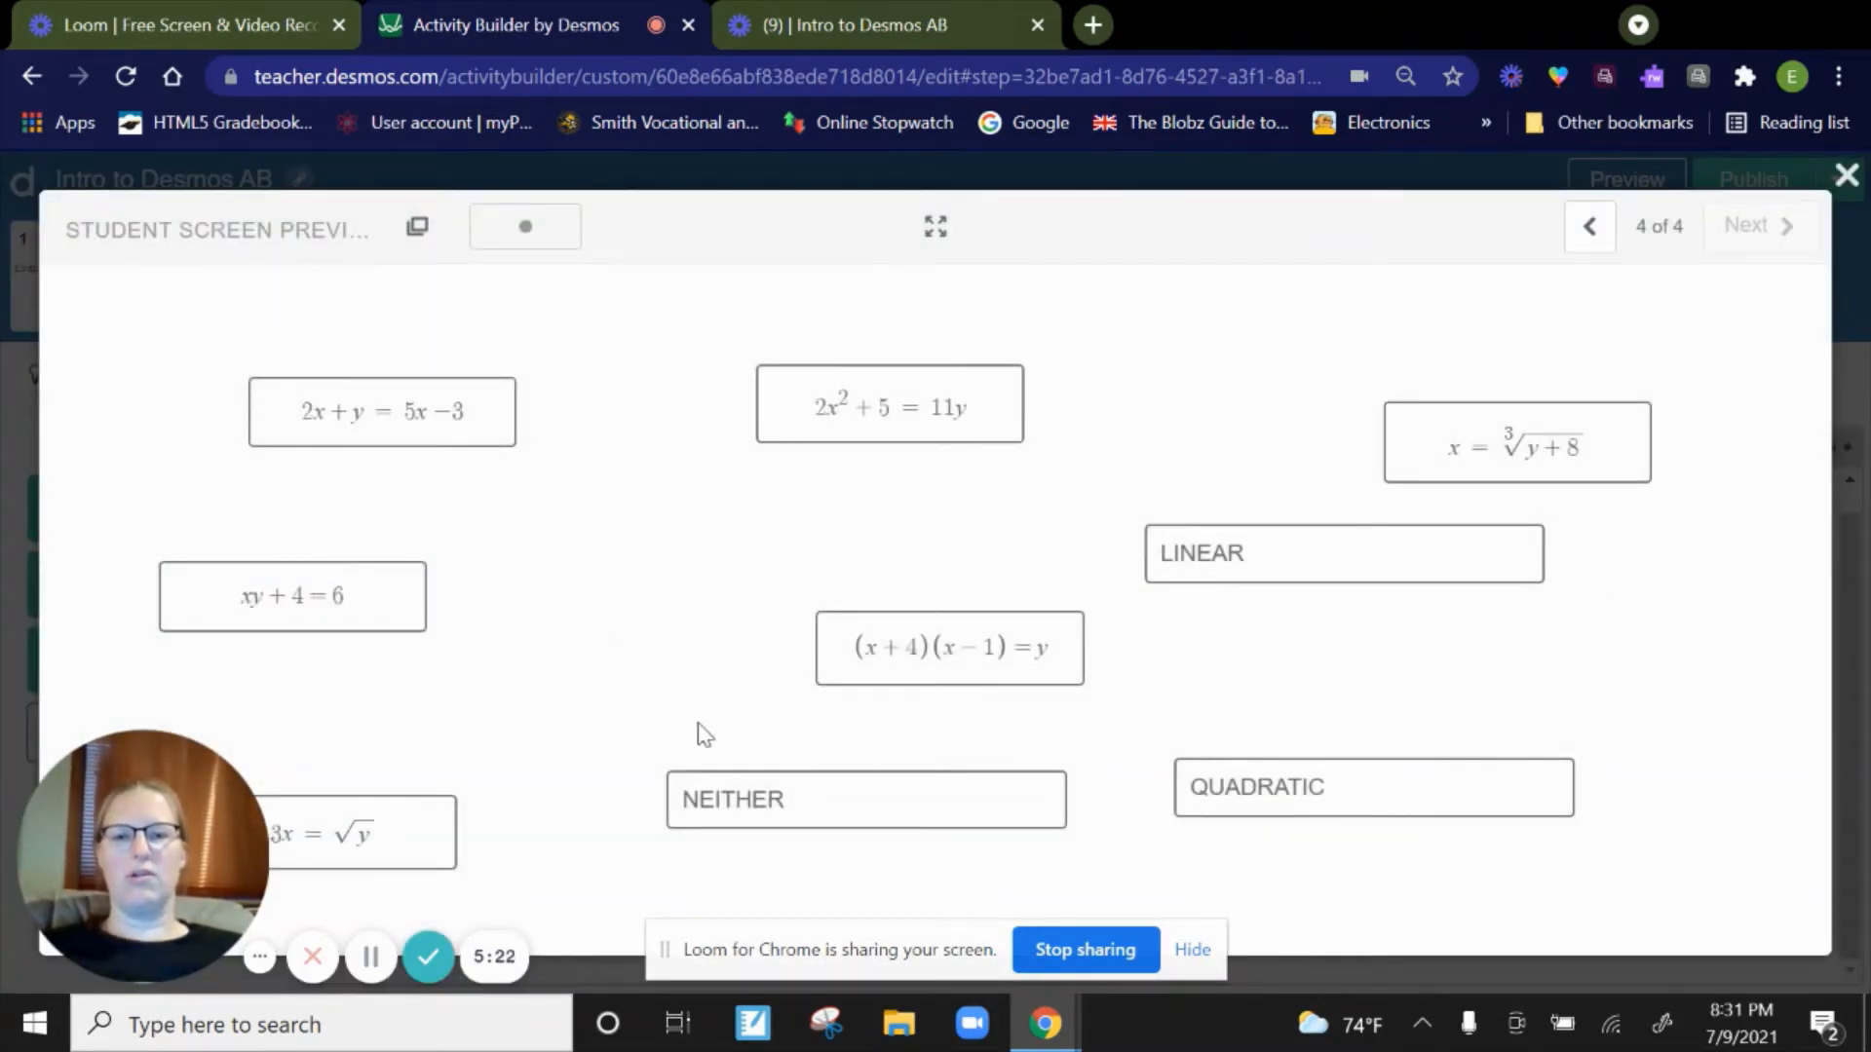
drag(429, 836, 539, 793)
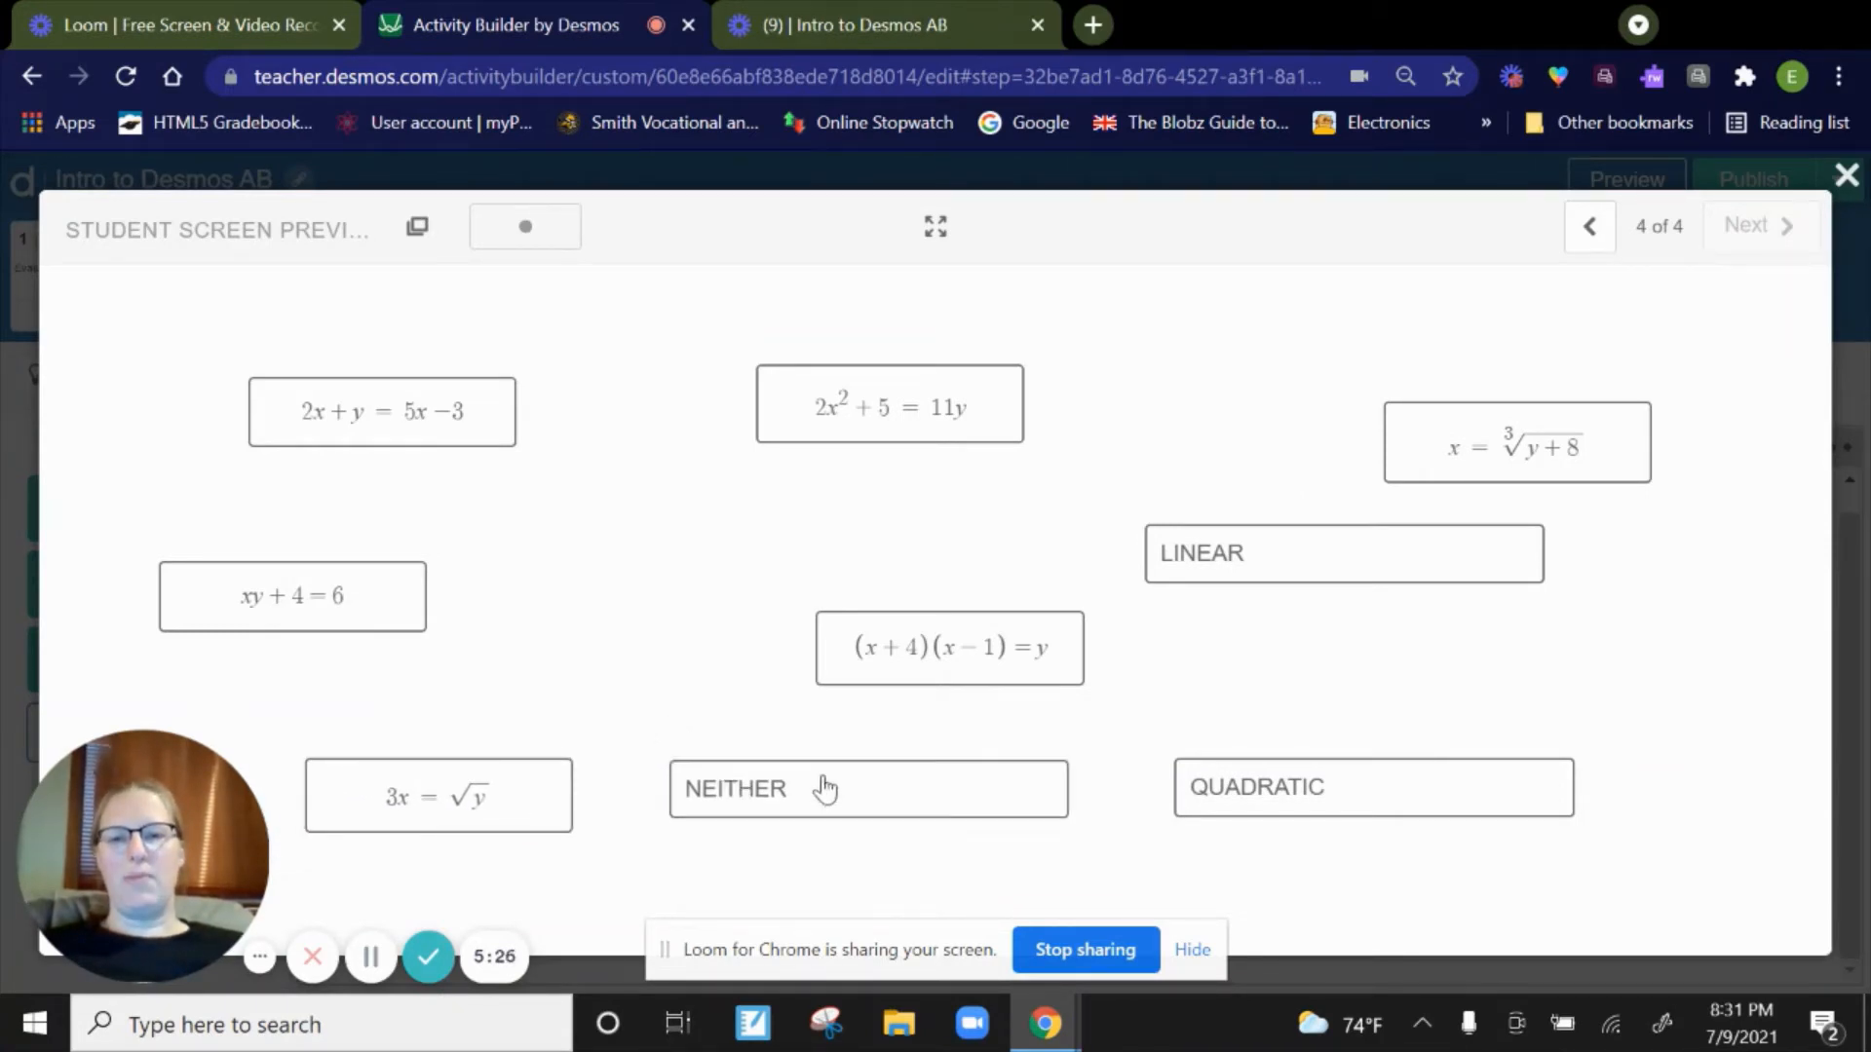
drag(824, 789, 741, 531)
drag(1189, 570, 1053, 545)
drag(931, 410, 793, 806)
drag(380, 610, 519, 702)
drag(382, 411, 1066, 806)
drag(1351, 795, 1057, 385)
drag(984, 667, 795, 710)
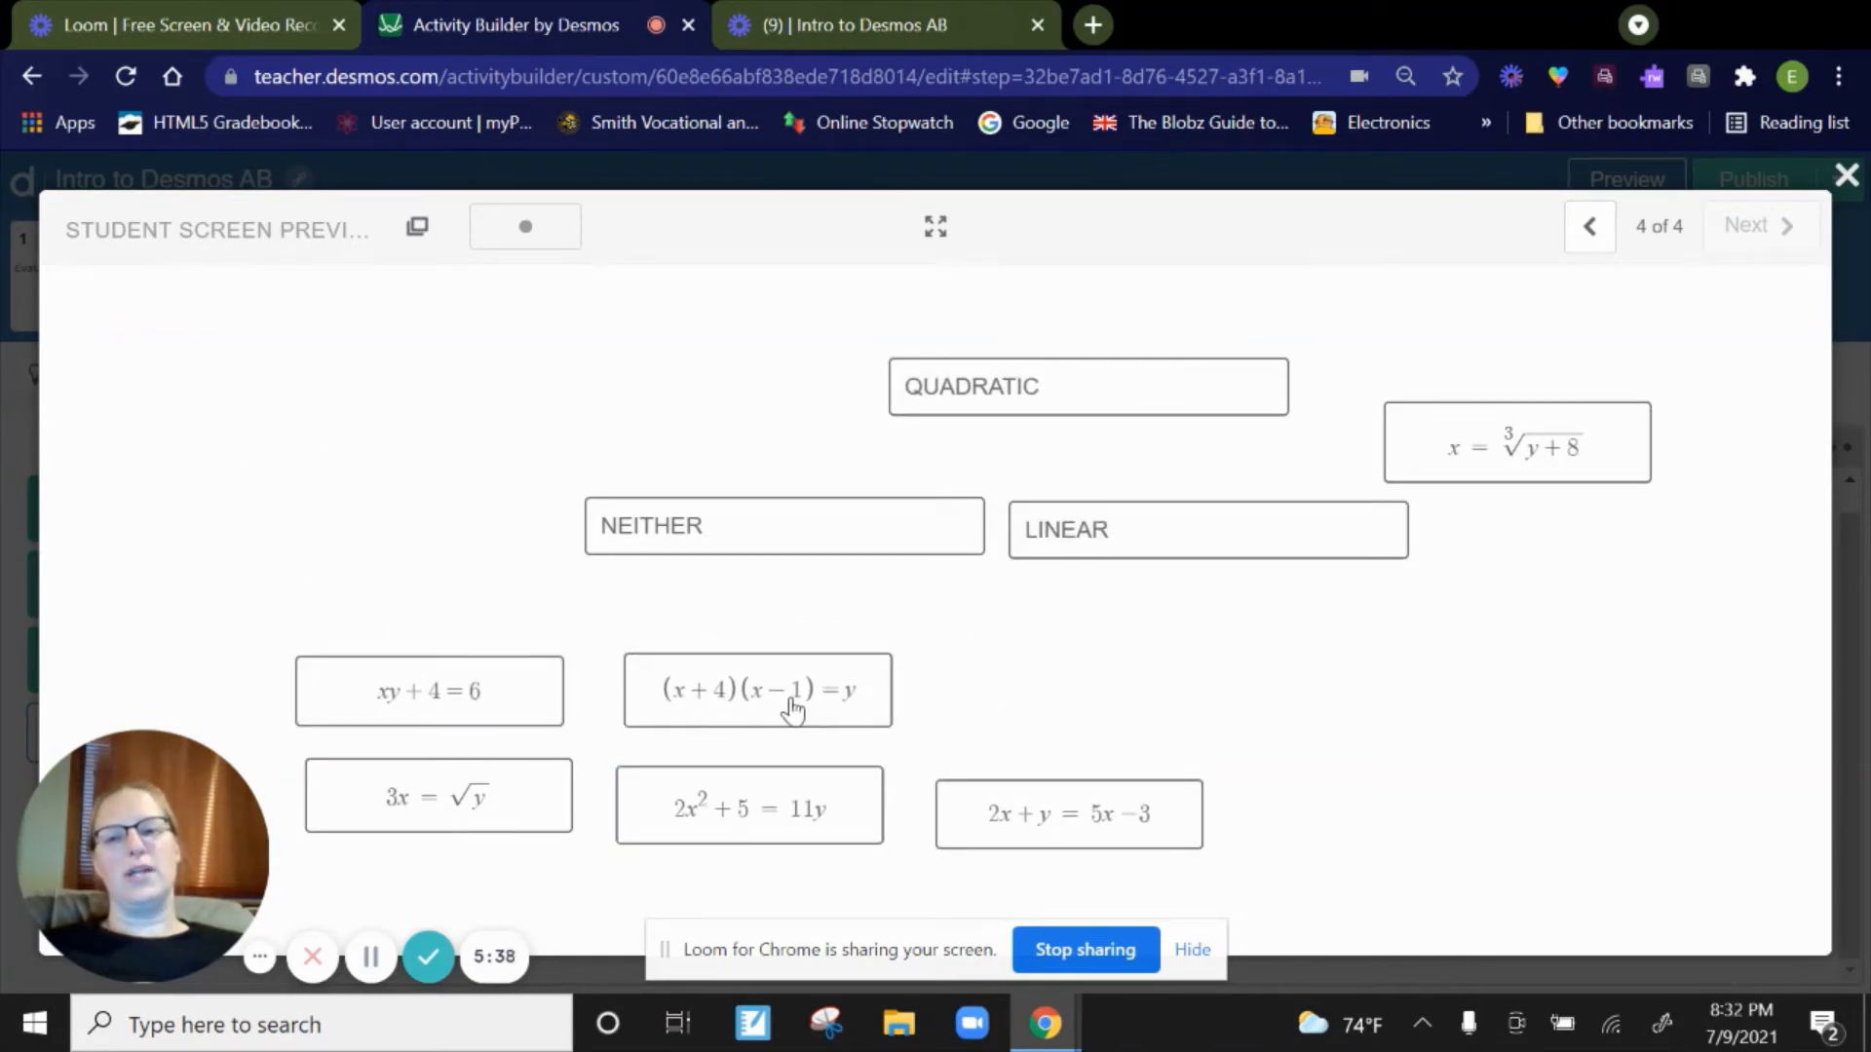
drag(1550, 456, 1111, 723)
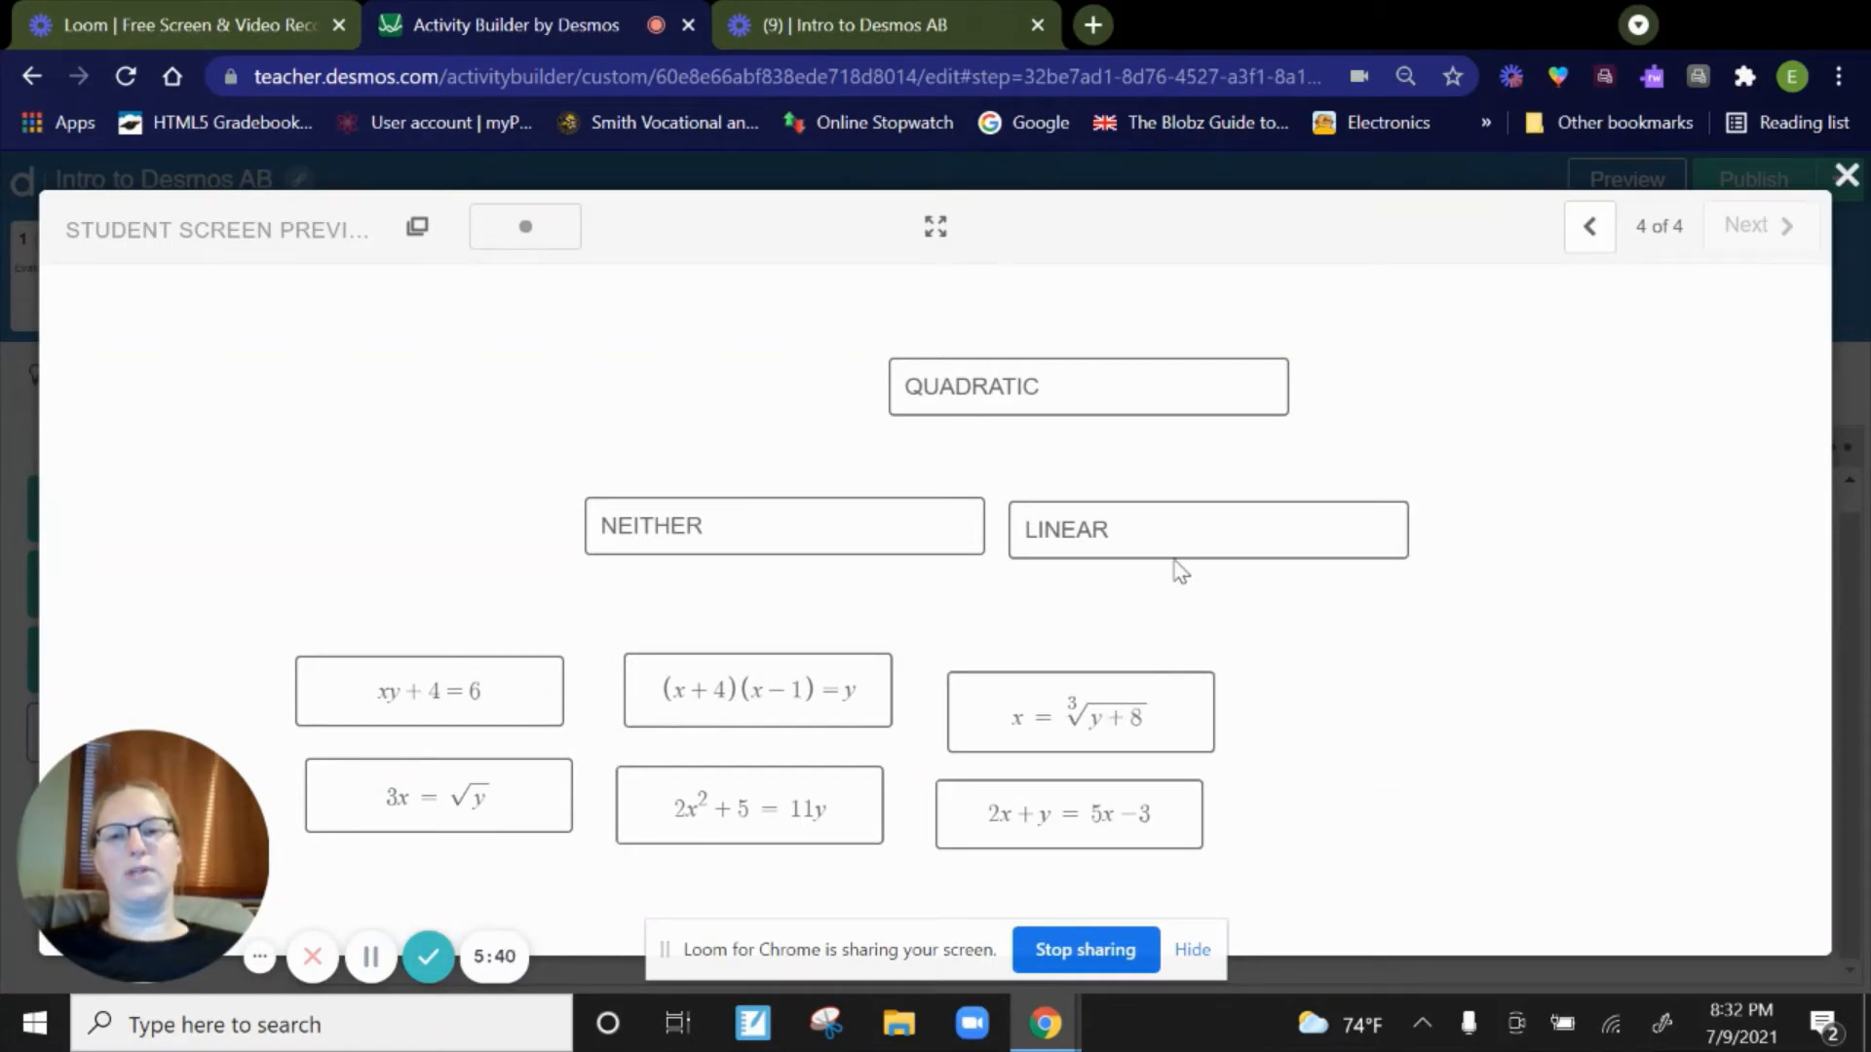
- Line up the LINEAR, QUADRATIC and NEITHER cards in that order in one row above the equation cards
drag(1120, 522, 439, 393)
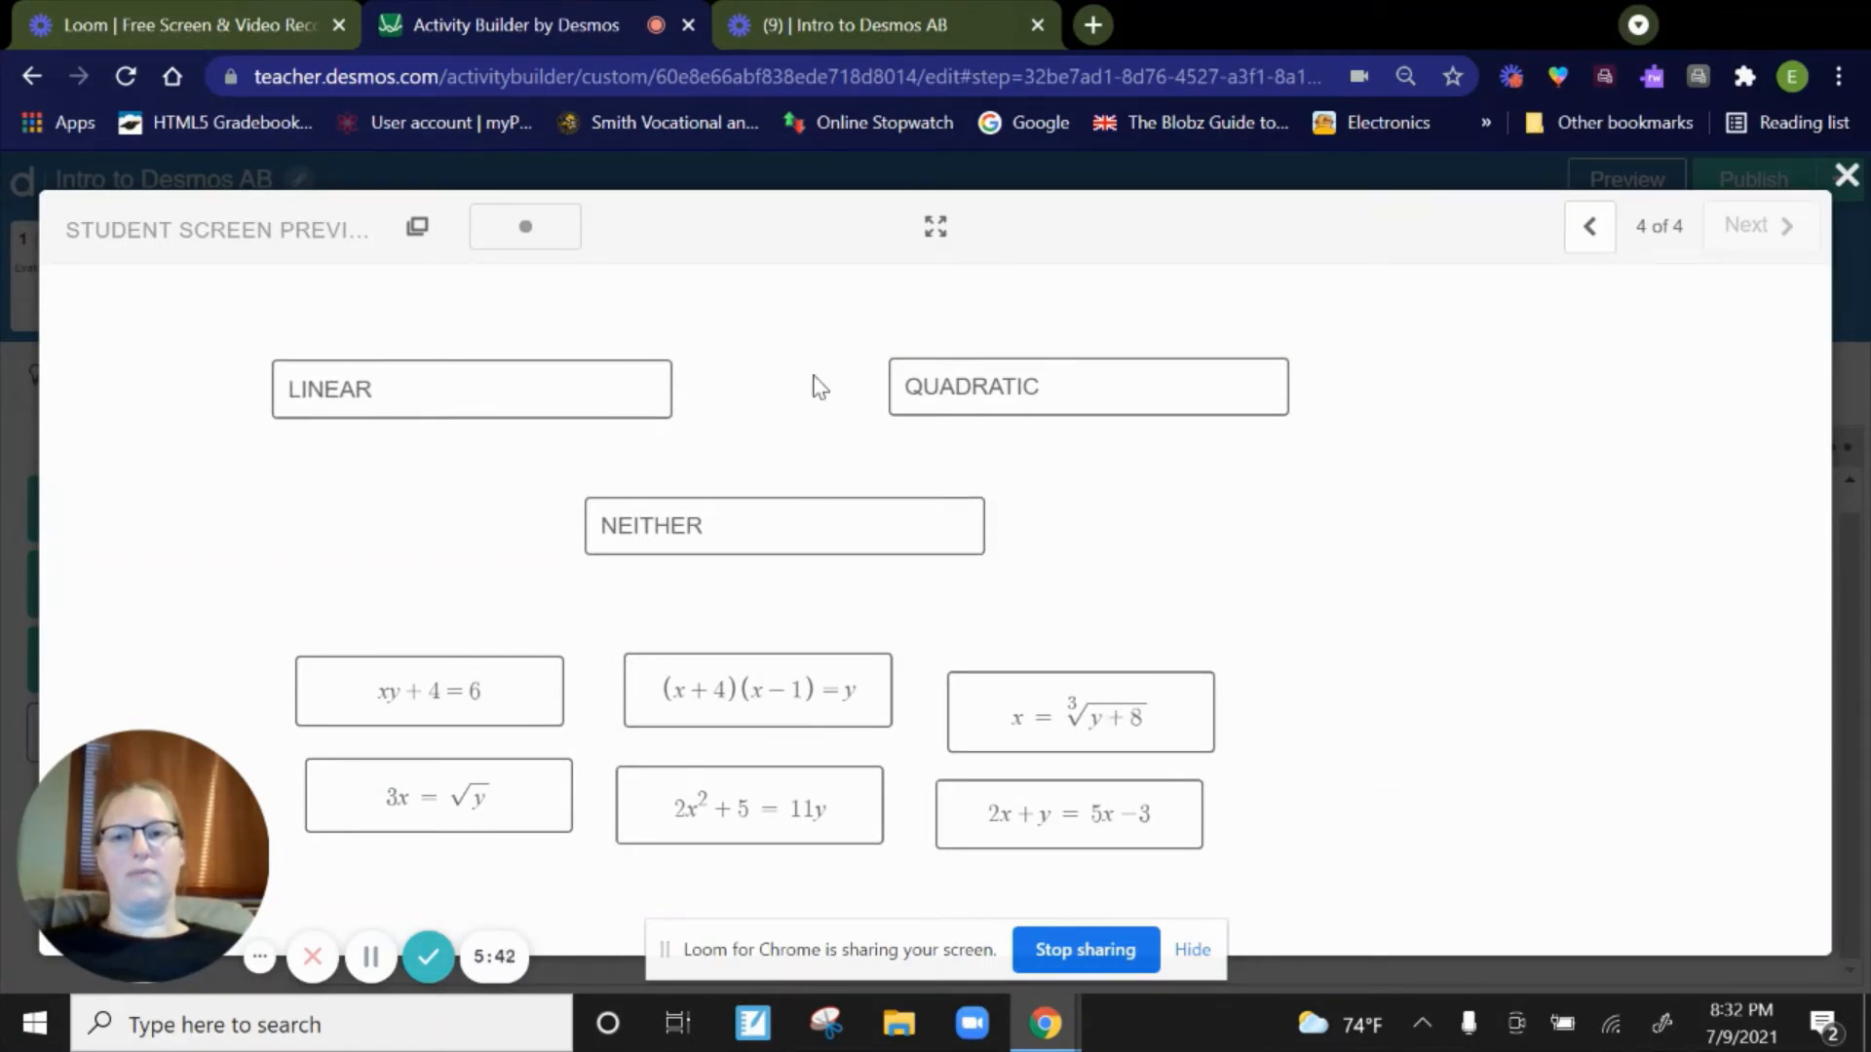
drag(957, 395, 794, 398)
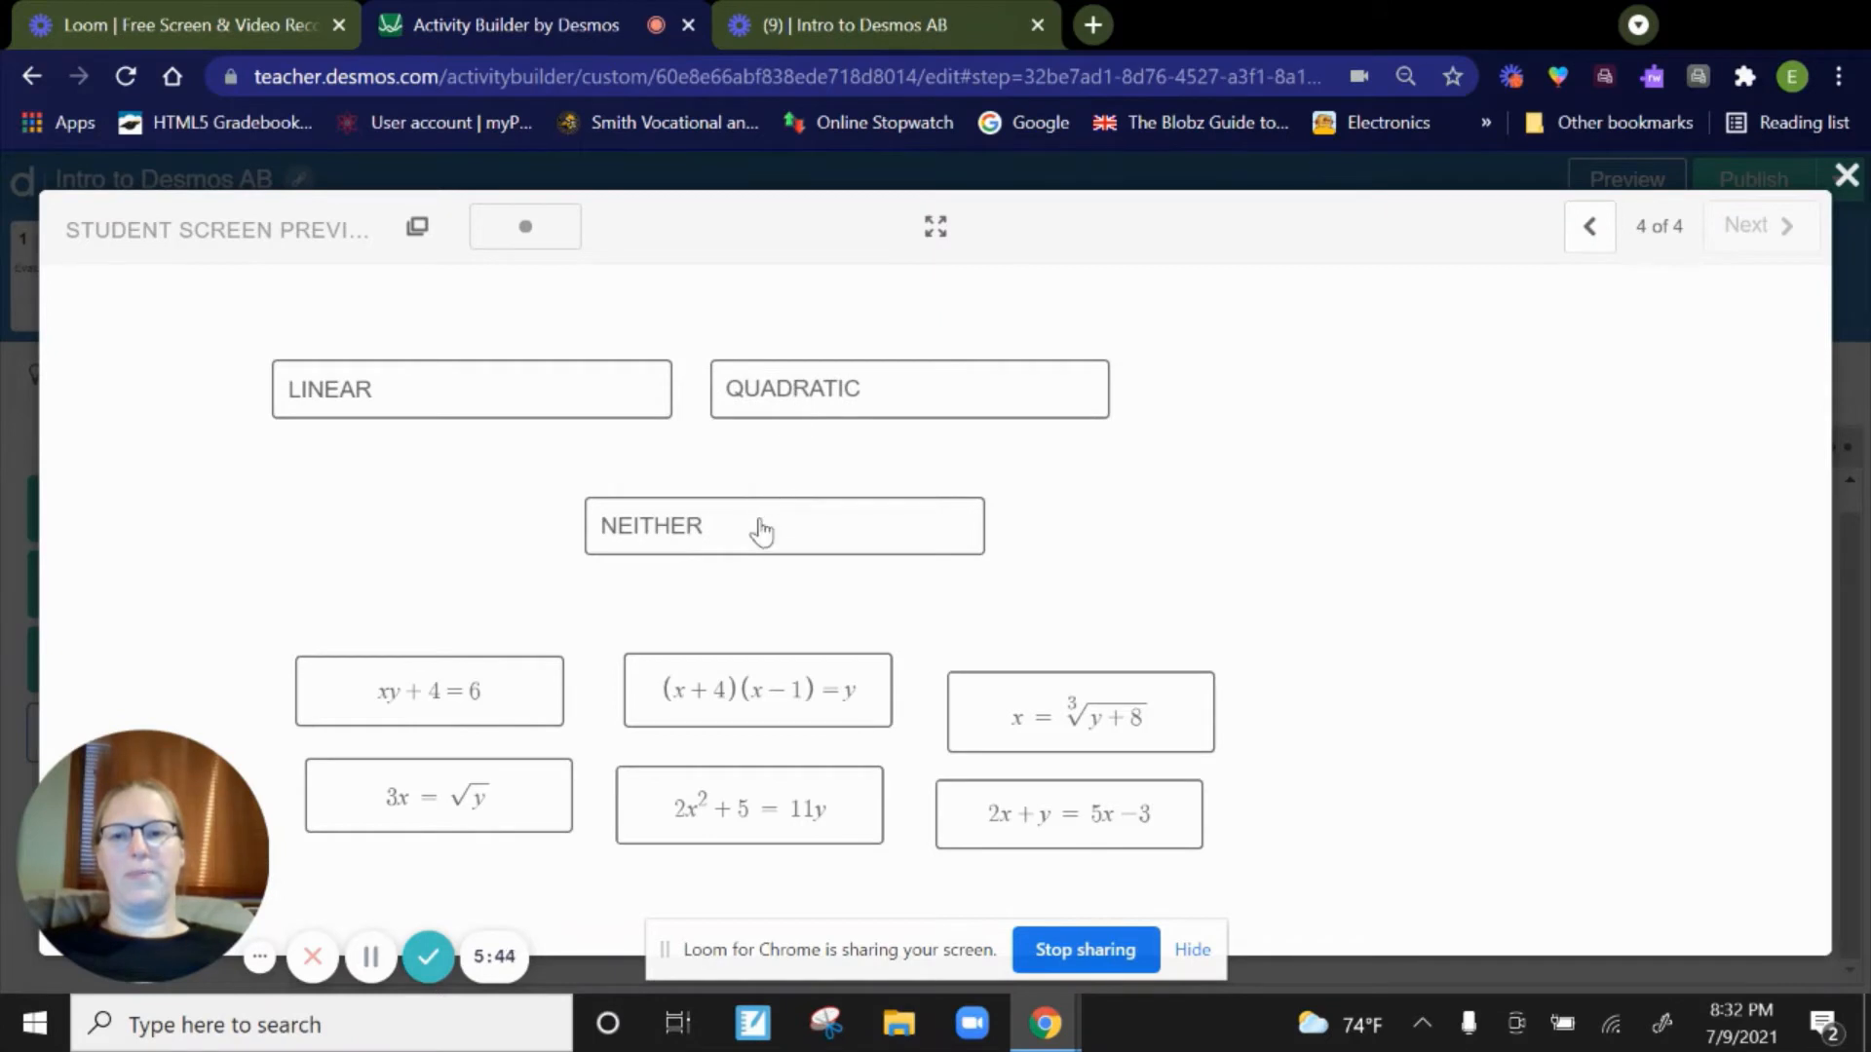
drag(761, 531, 1322, 393)
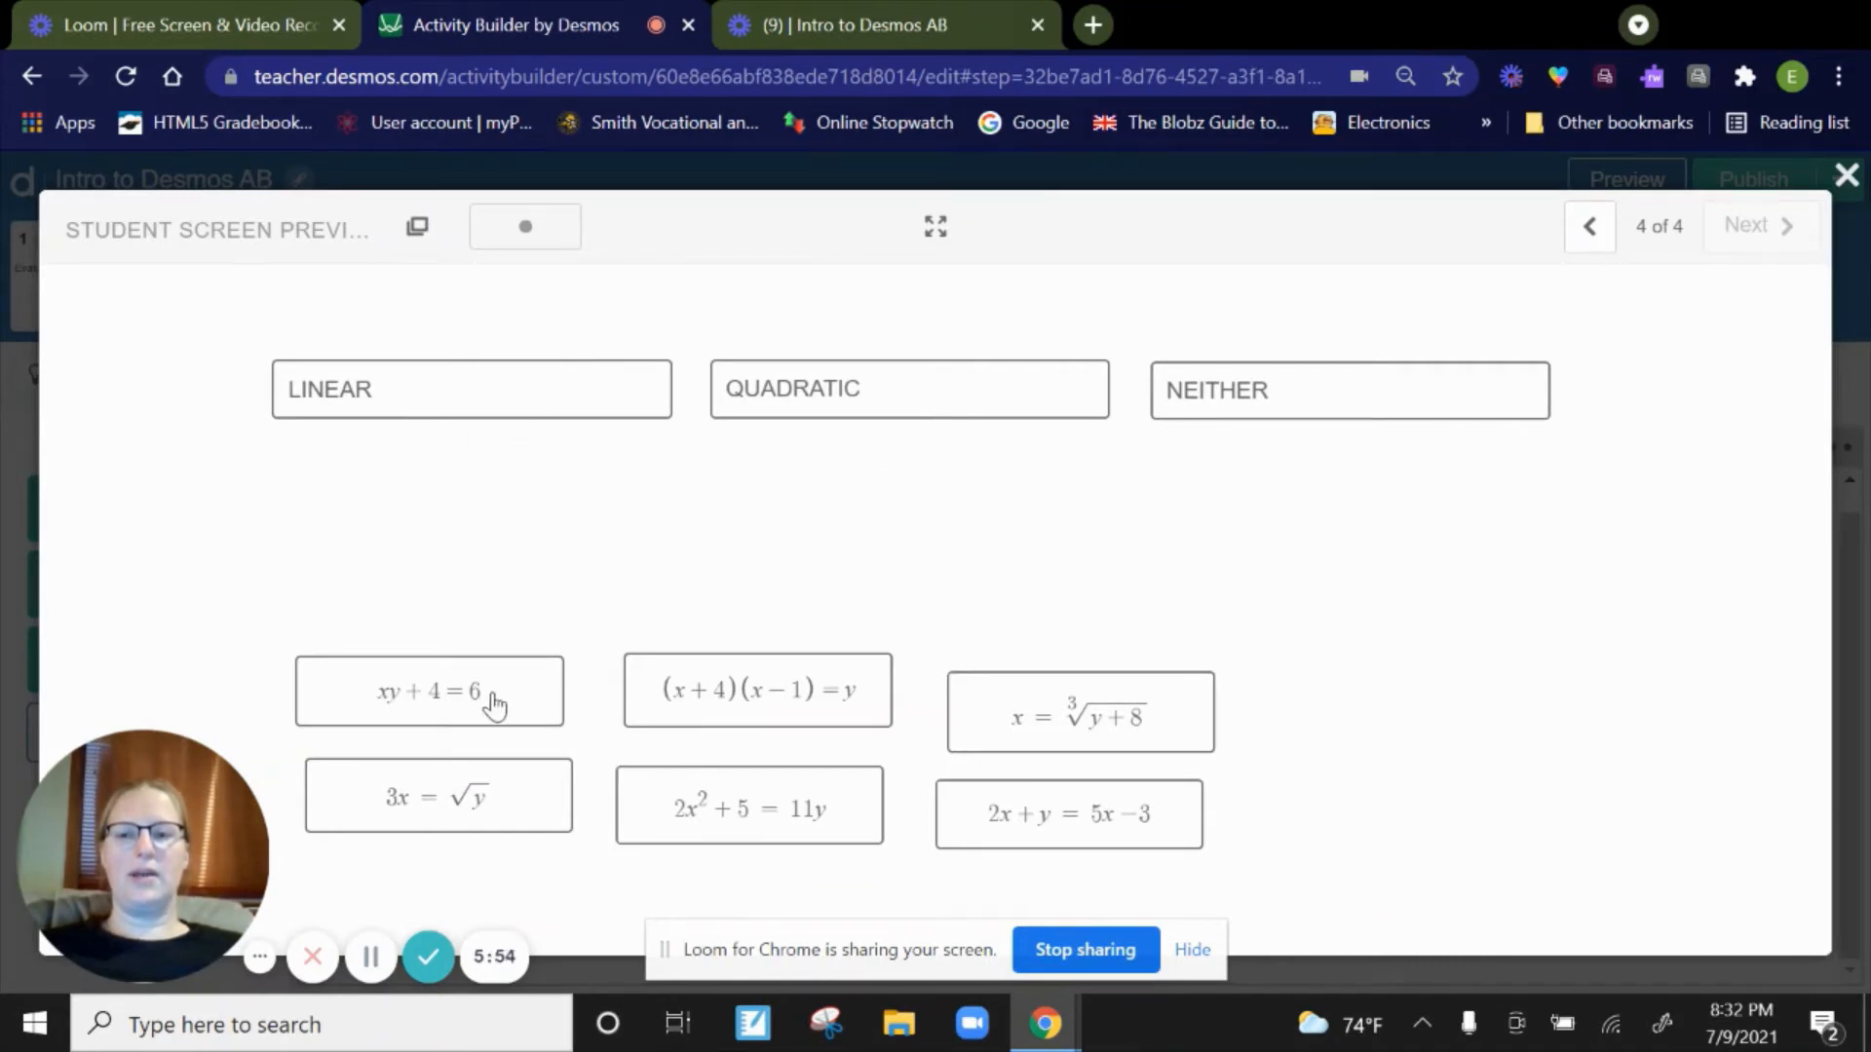
- Try grouping xy + 4 = 6 under the QUADRATIC card, separate the equation card again and close the student preview
drag(489, 714, 975, 400)
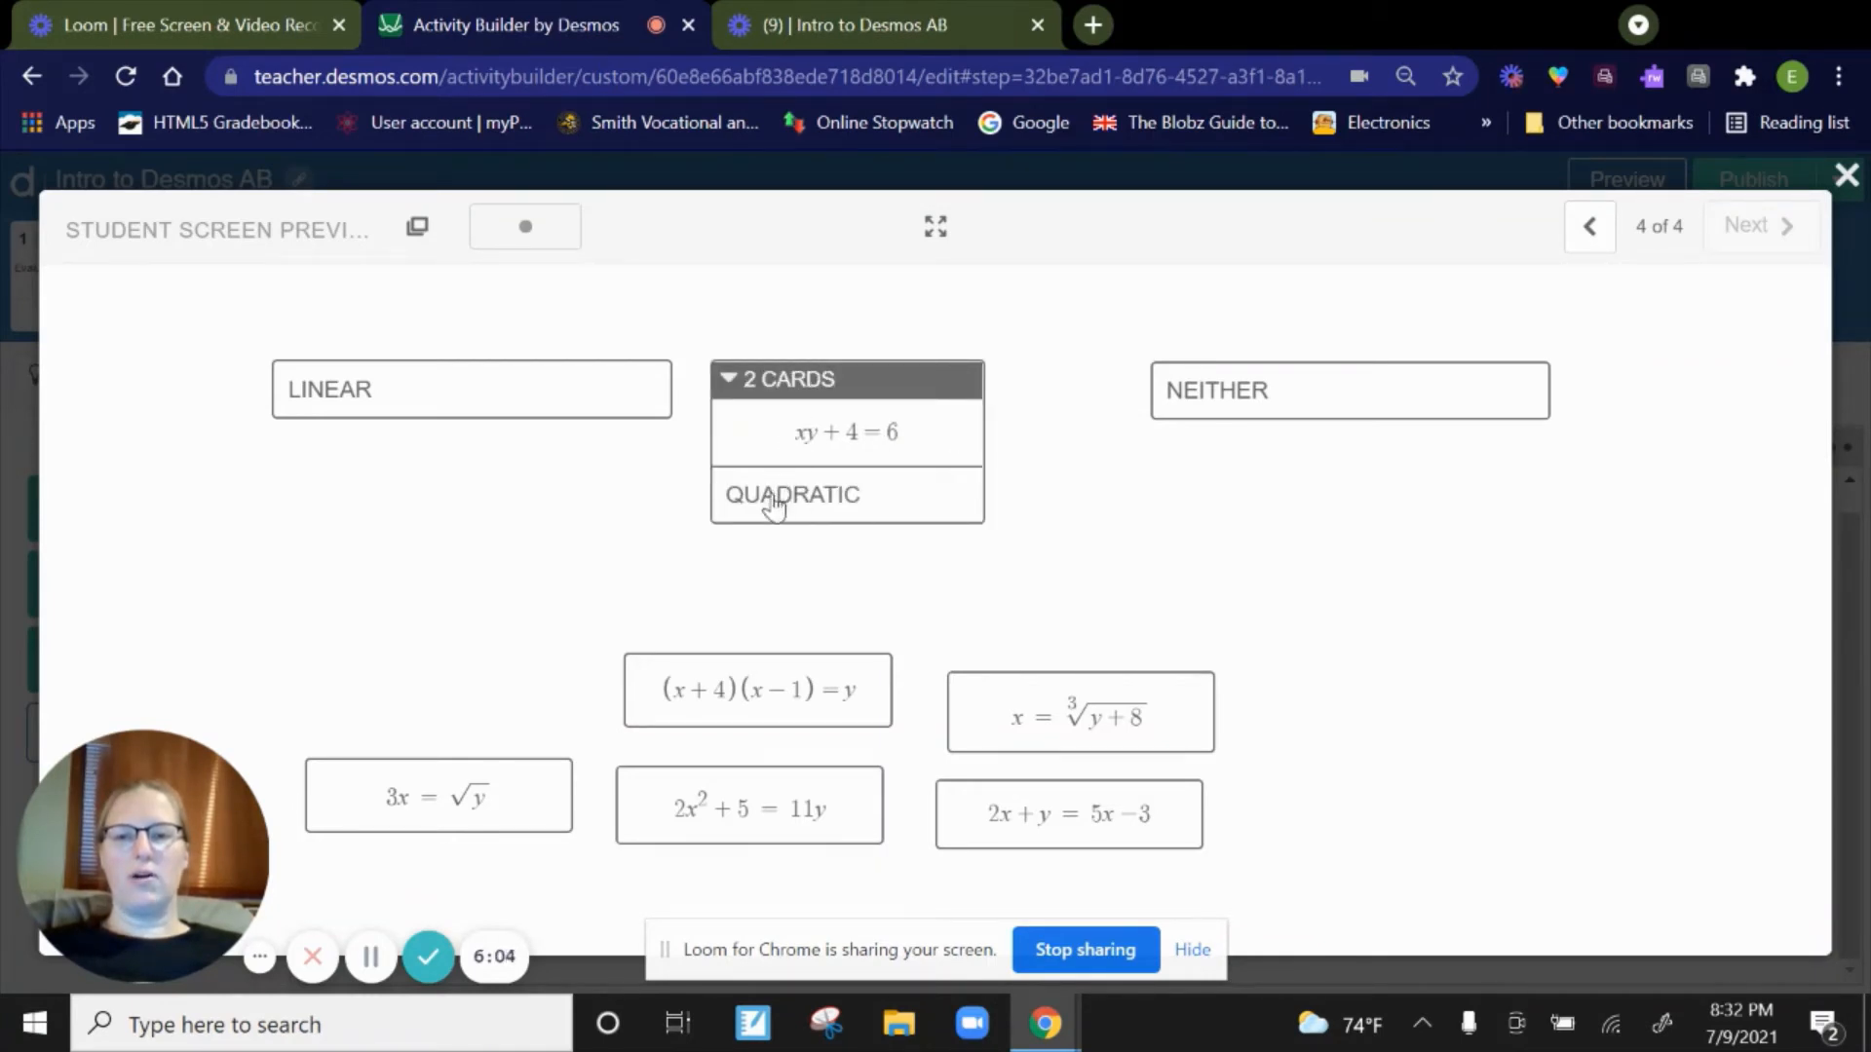
drag(773, 497, 768, 419)
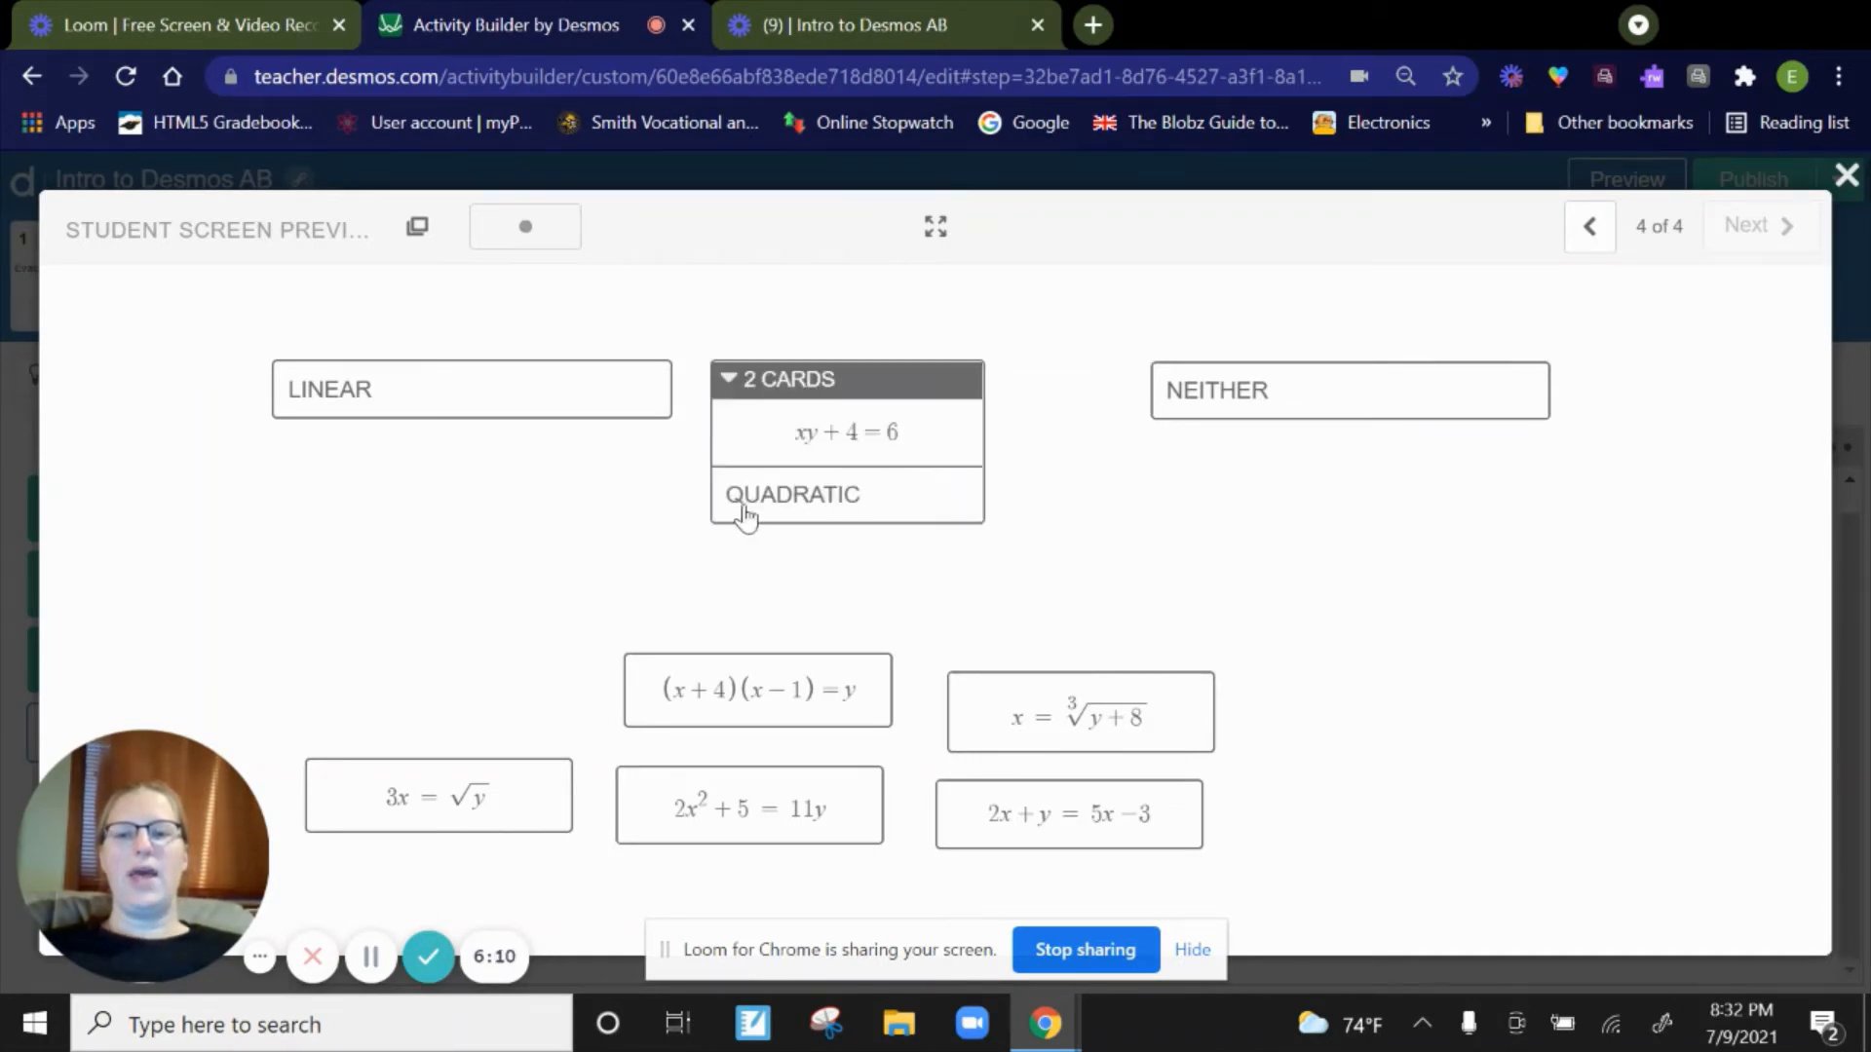
drag(746, 517, 776, 405)
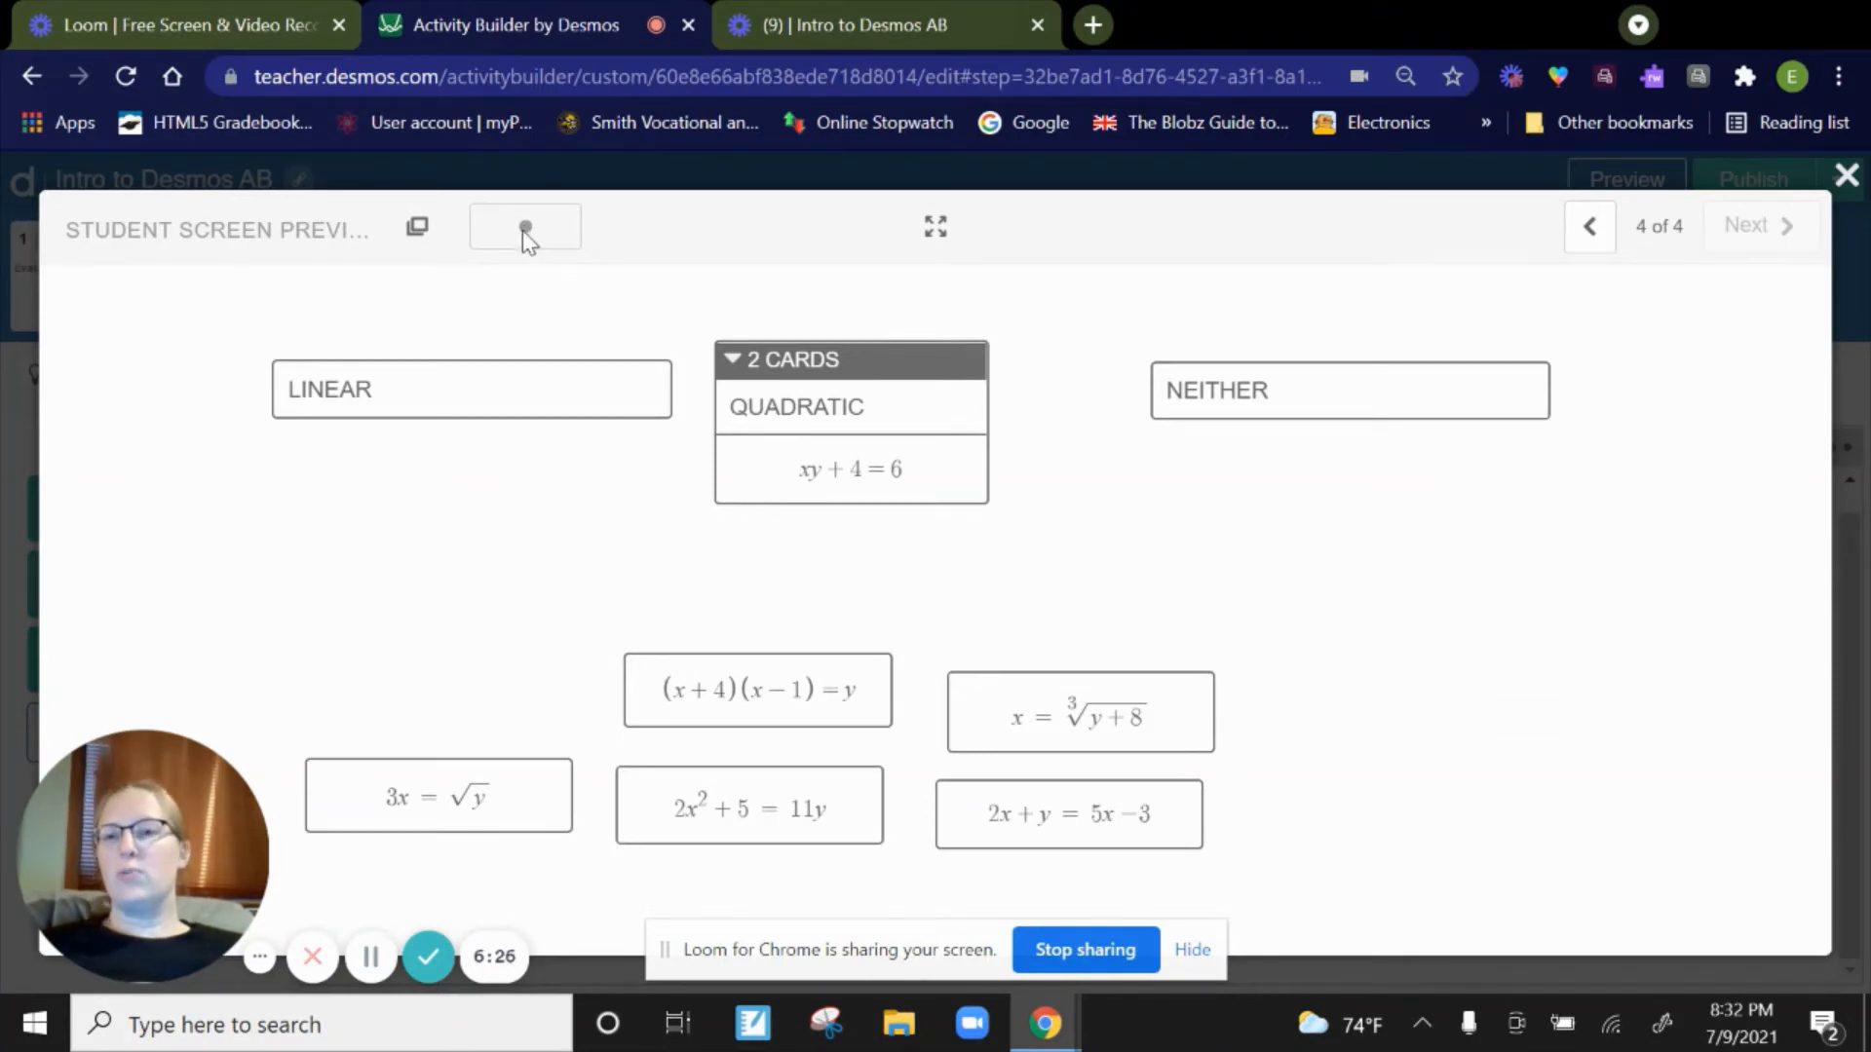
drag(775, 474, 382, 696)
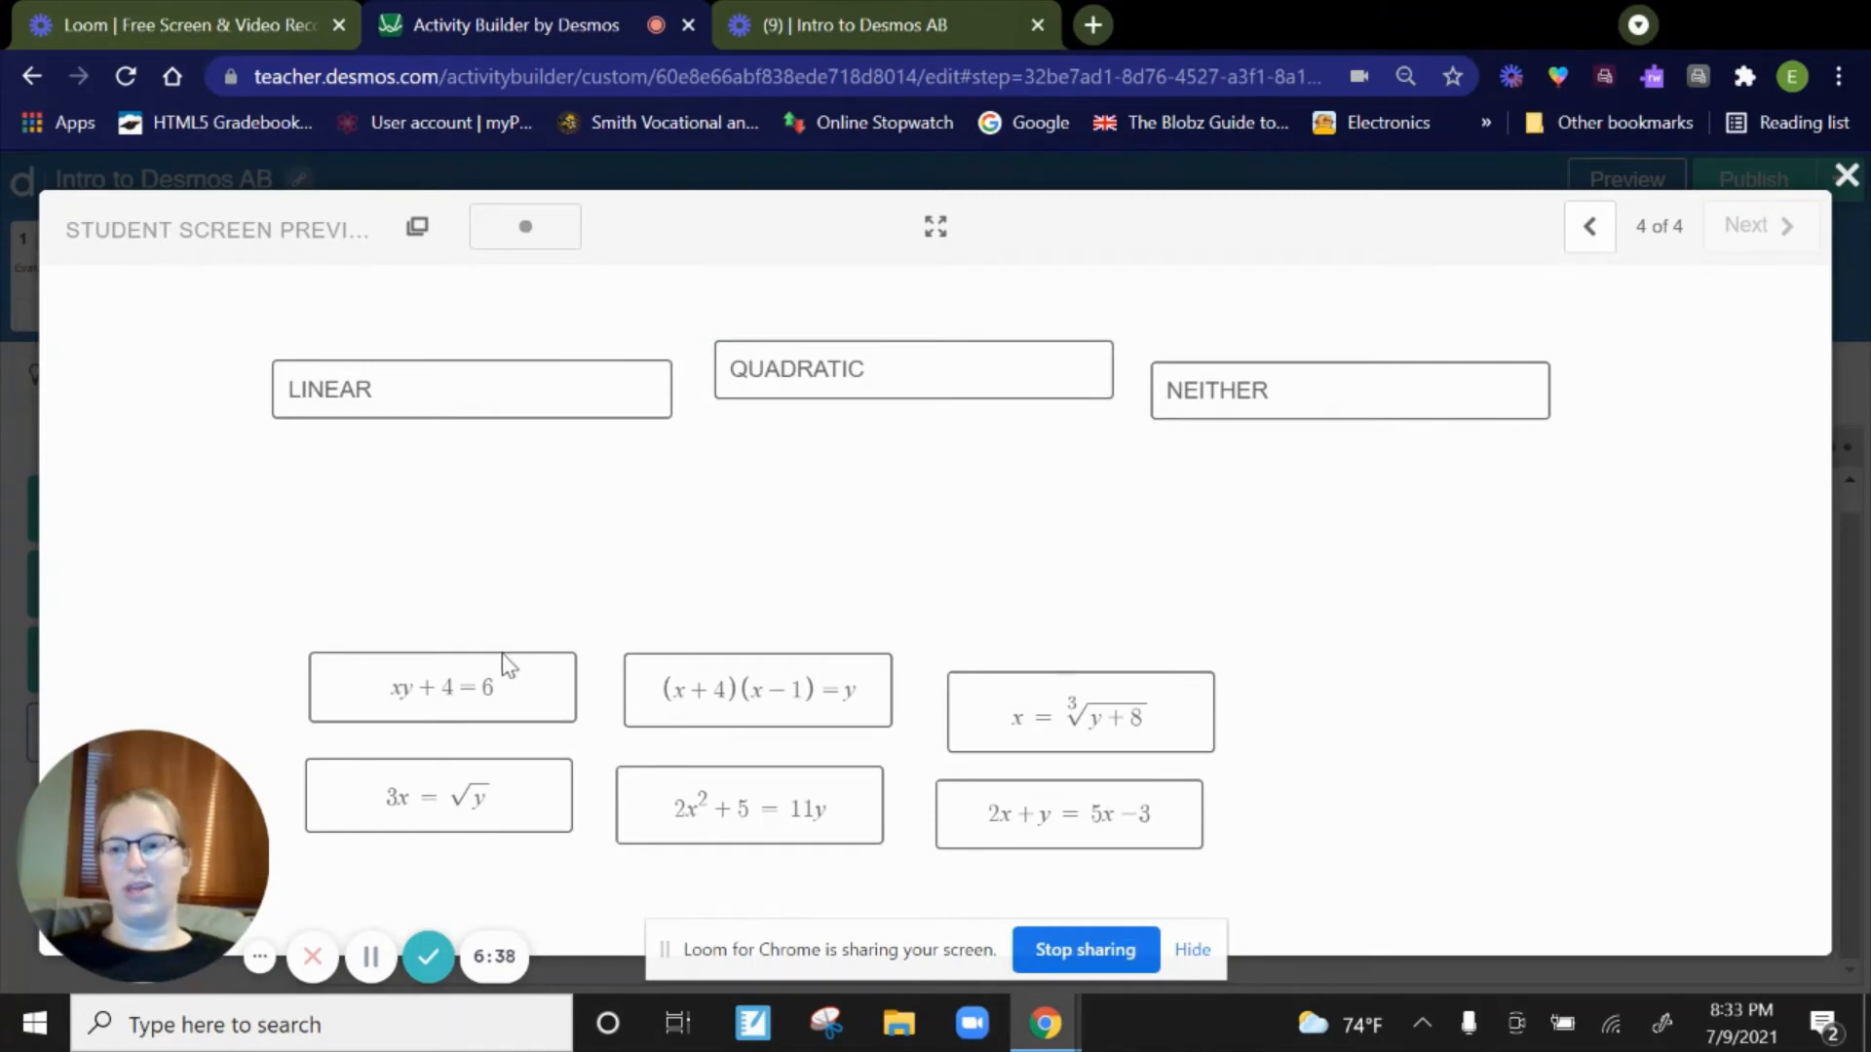
click(1844, 176)
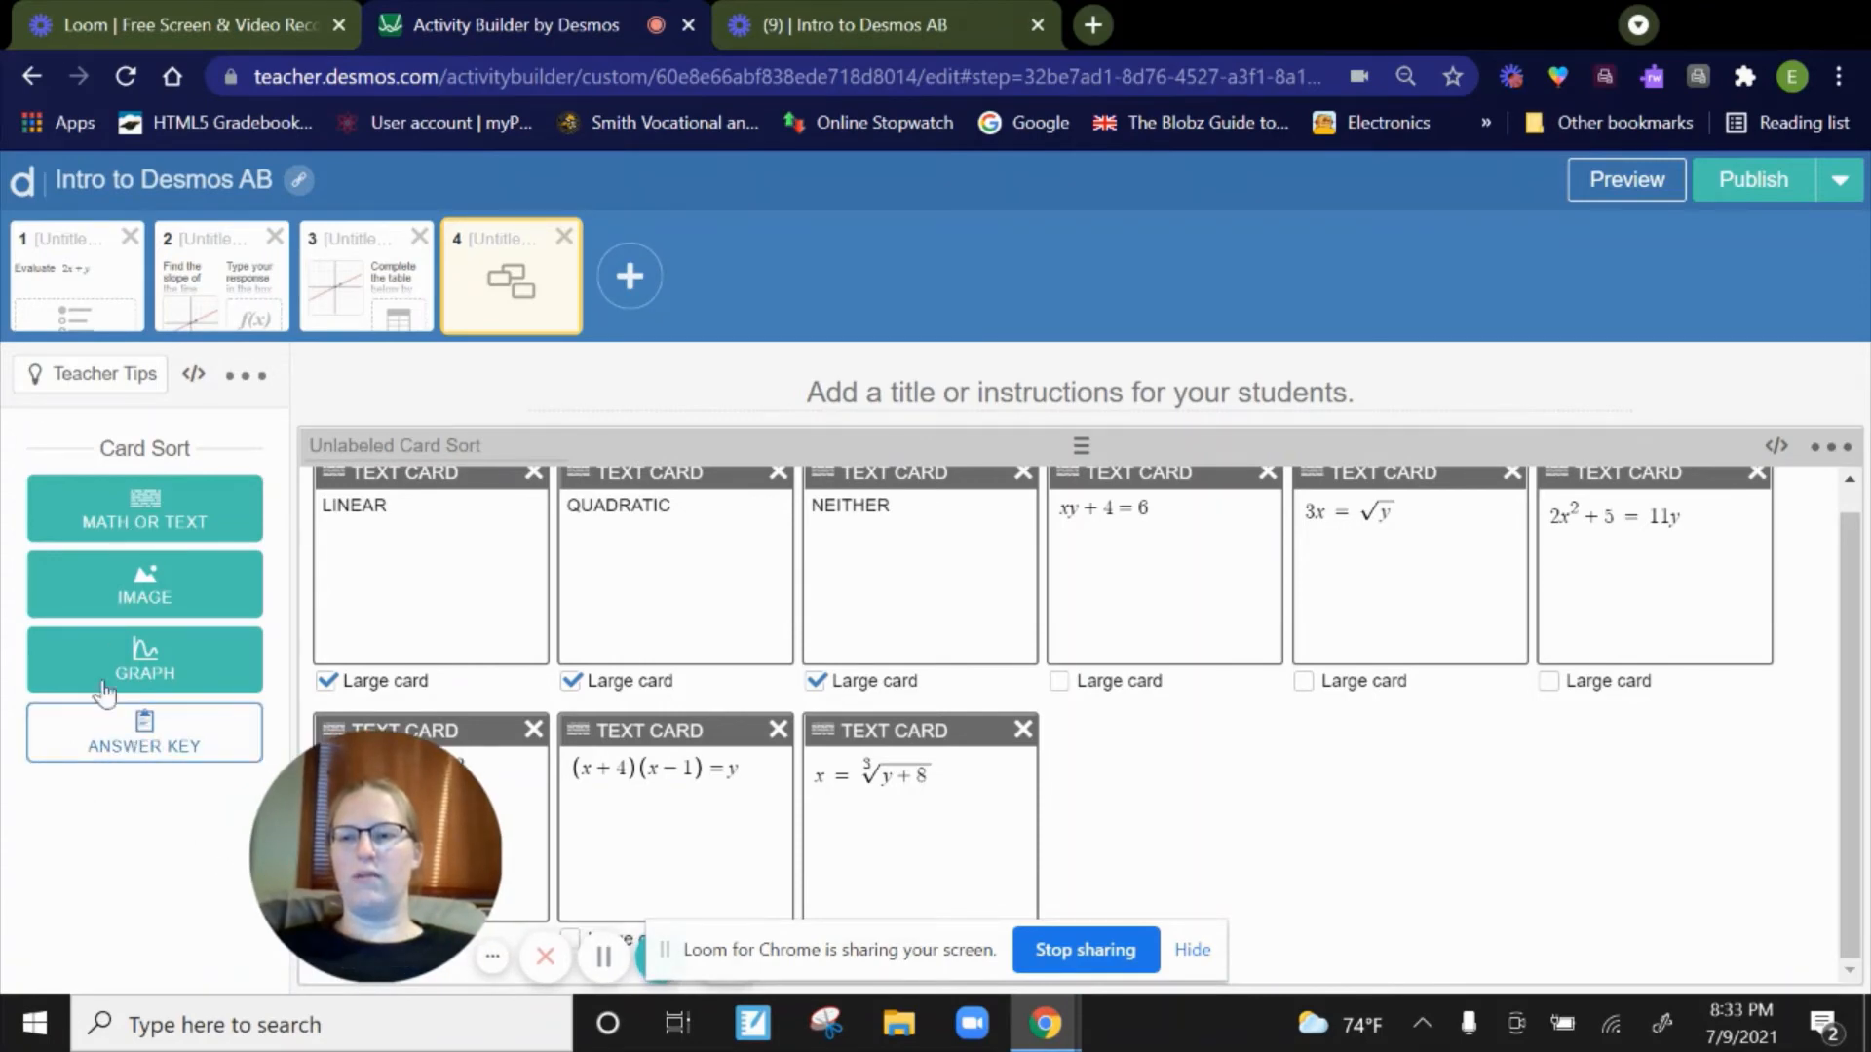
- Open the card sort's answer key and arrange the six equation cards in two rows of three below the category cards
click(143, 743)
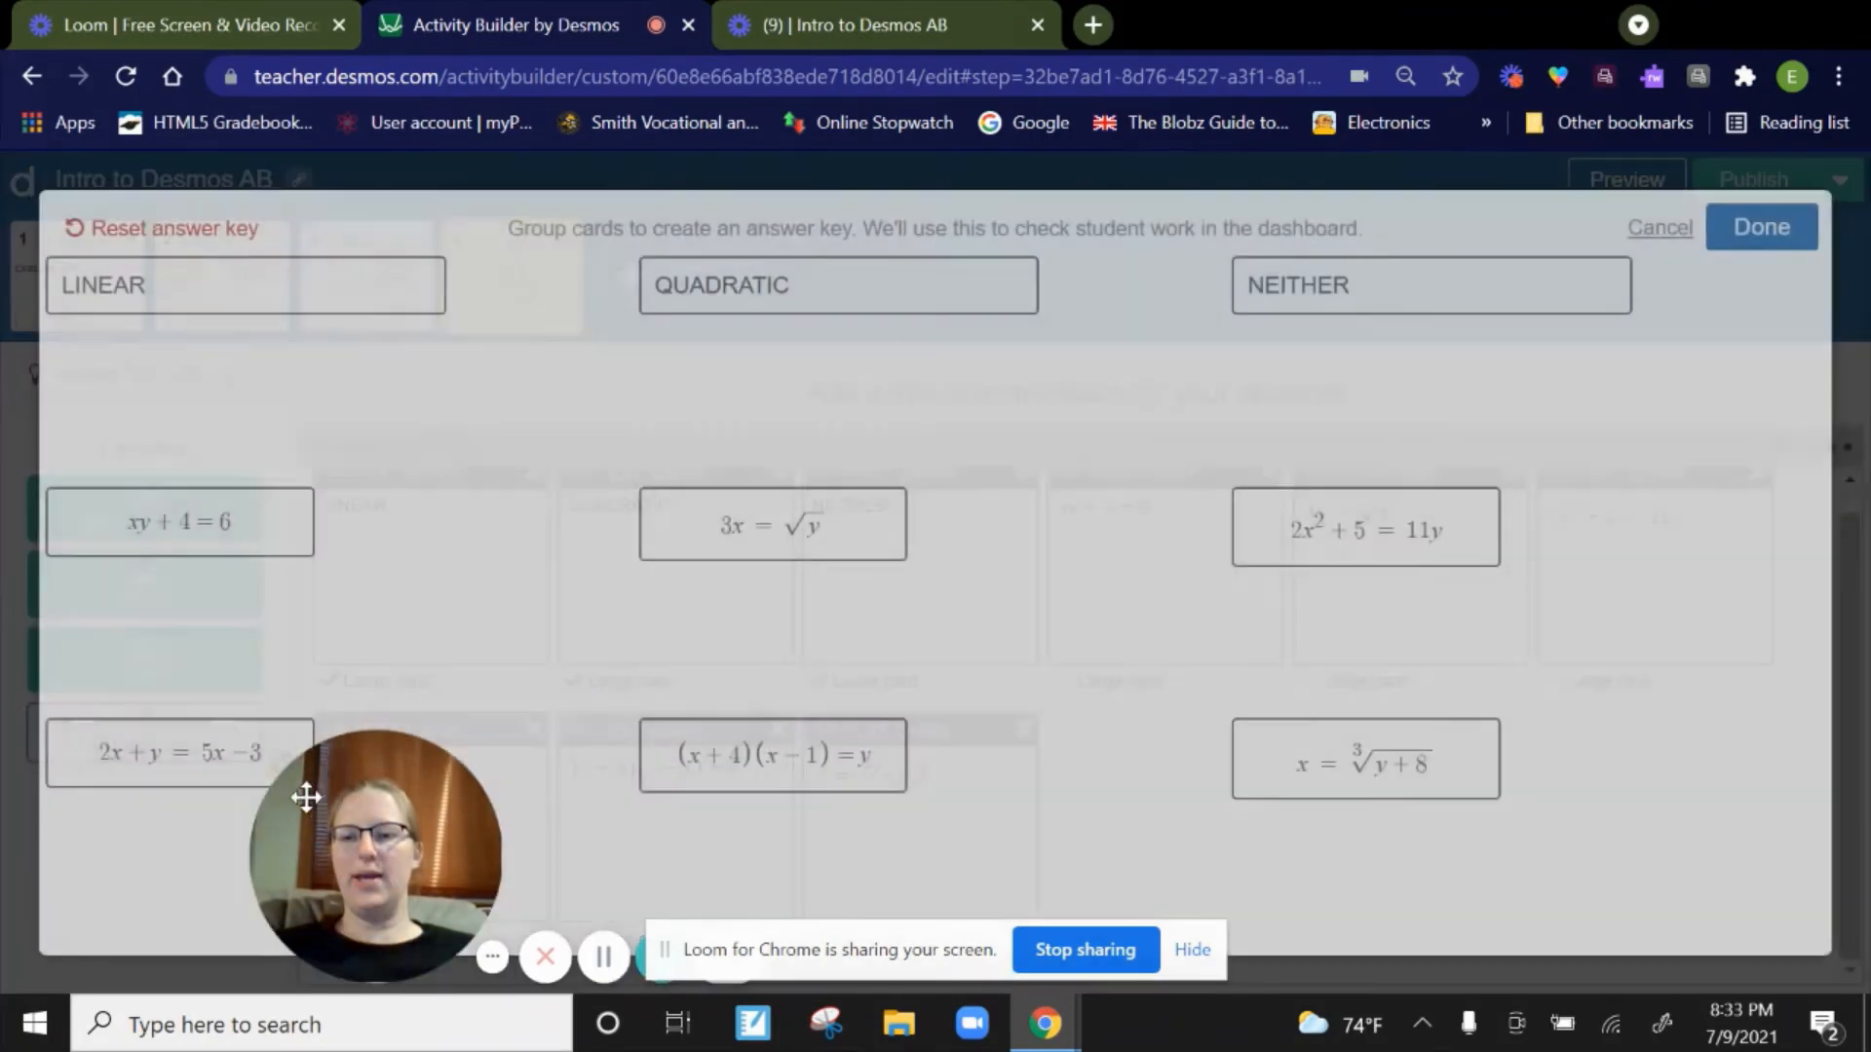
drag(161, 825, 155, 826)
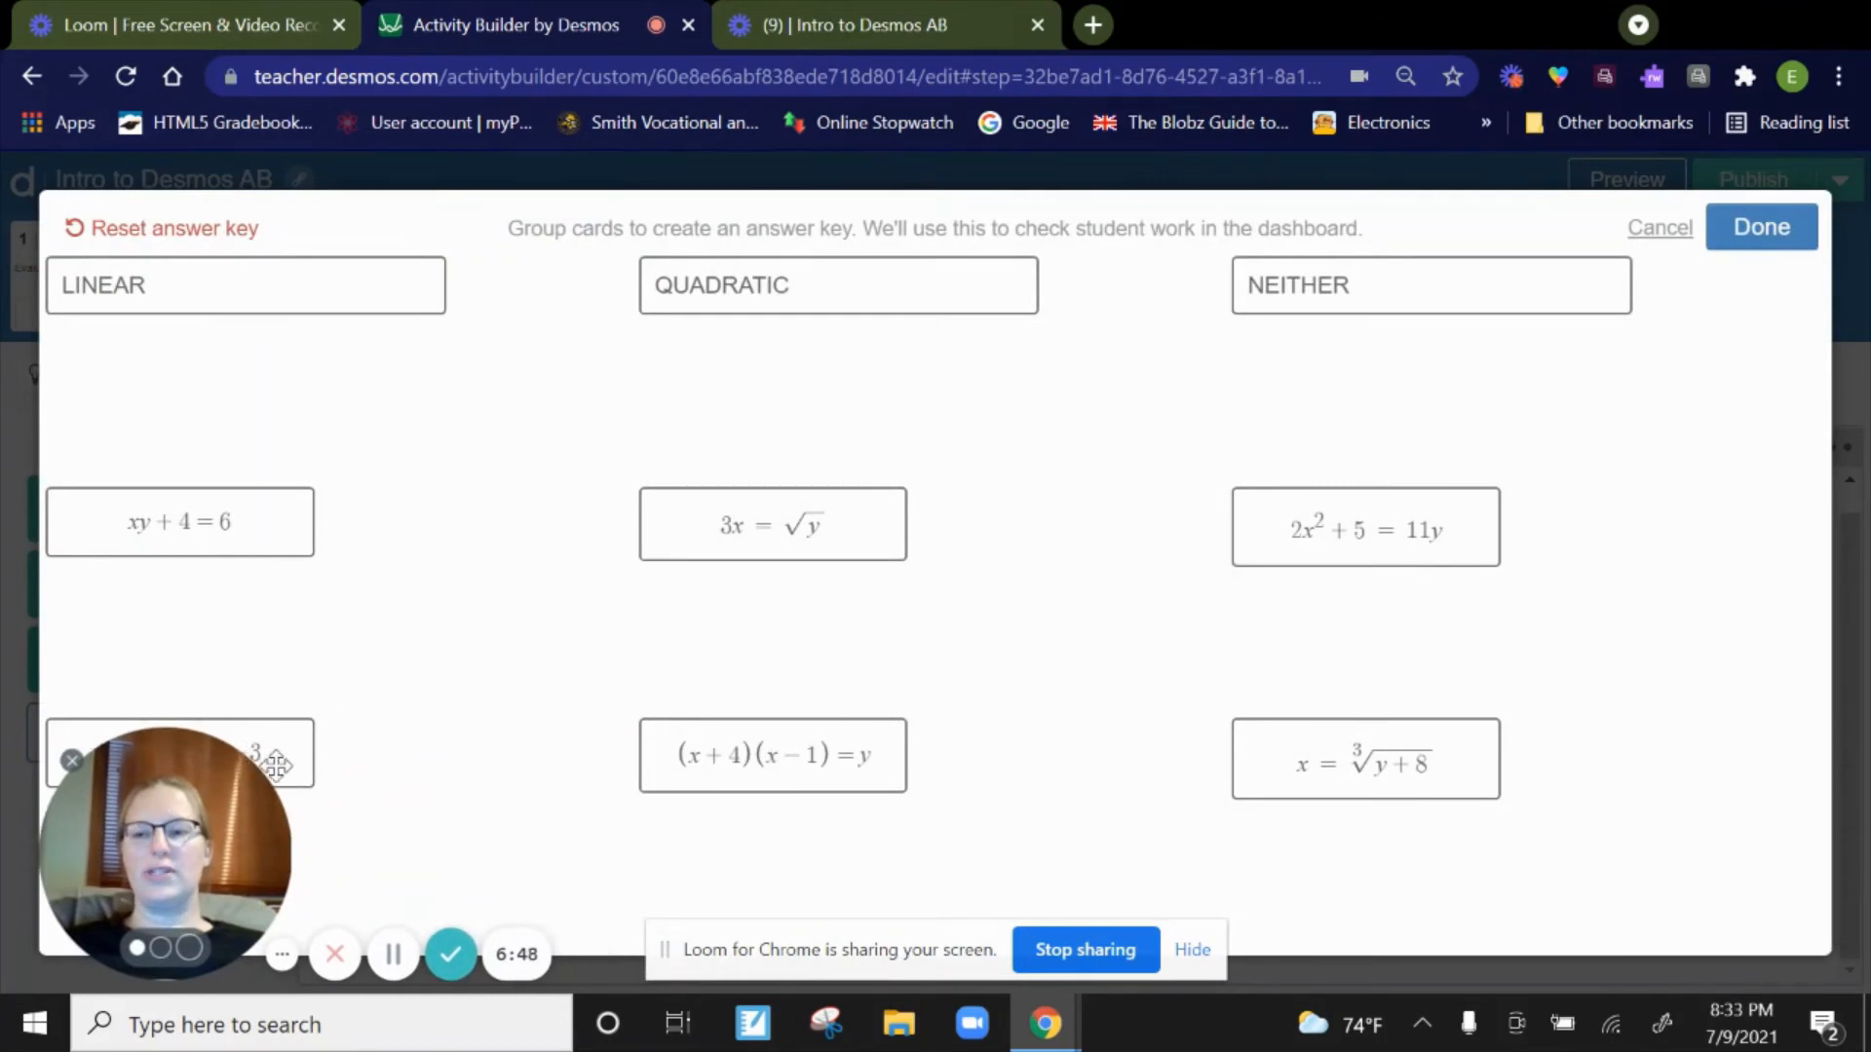
drag(280, 760, 575, 816)
drag(700, 770, 792, 822)
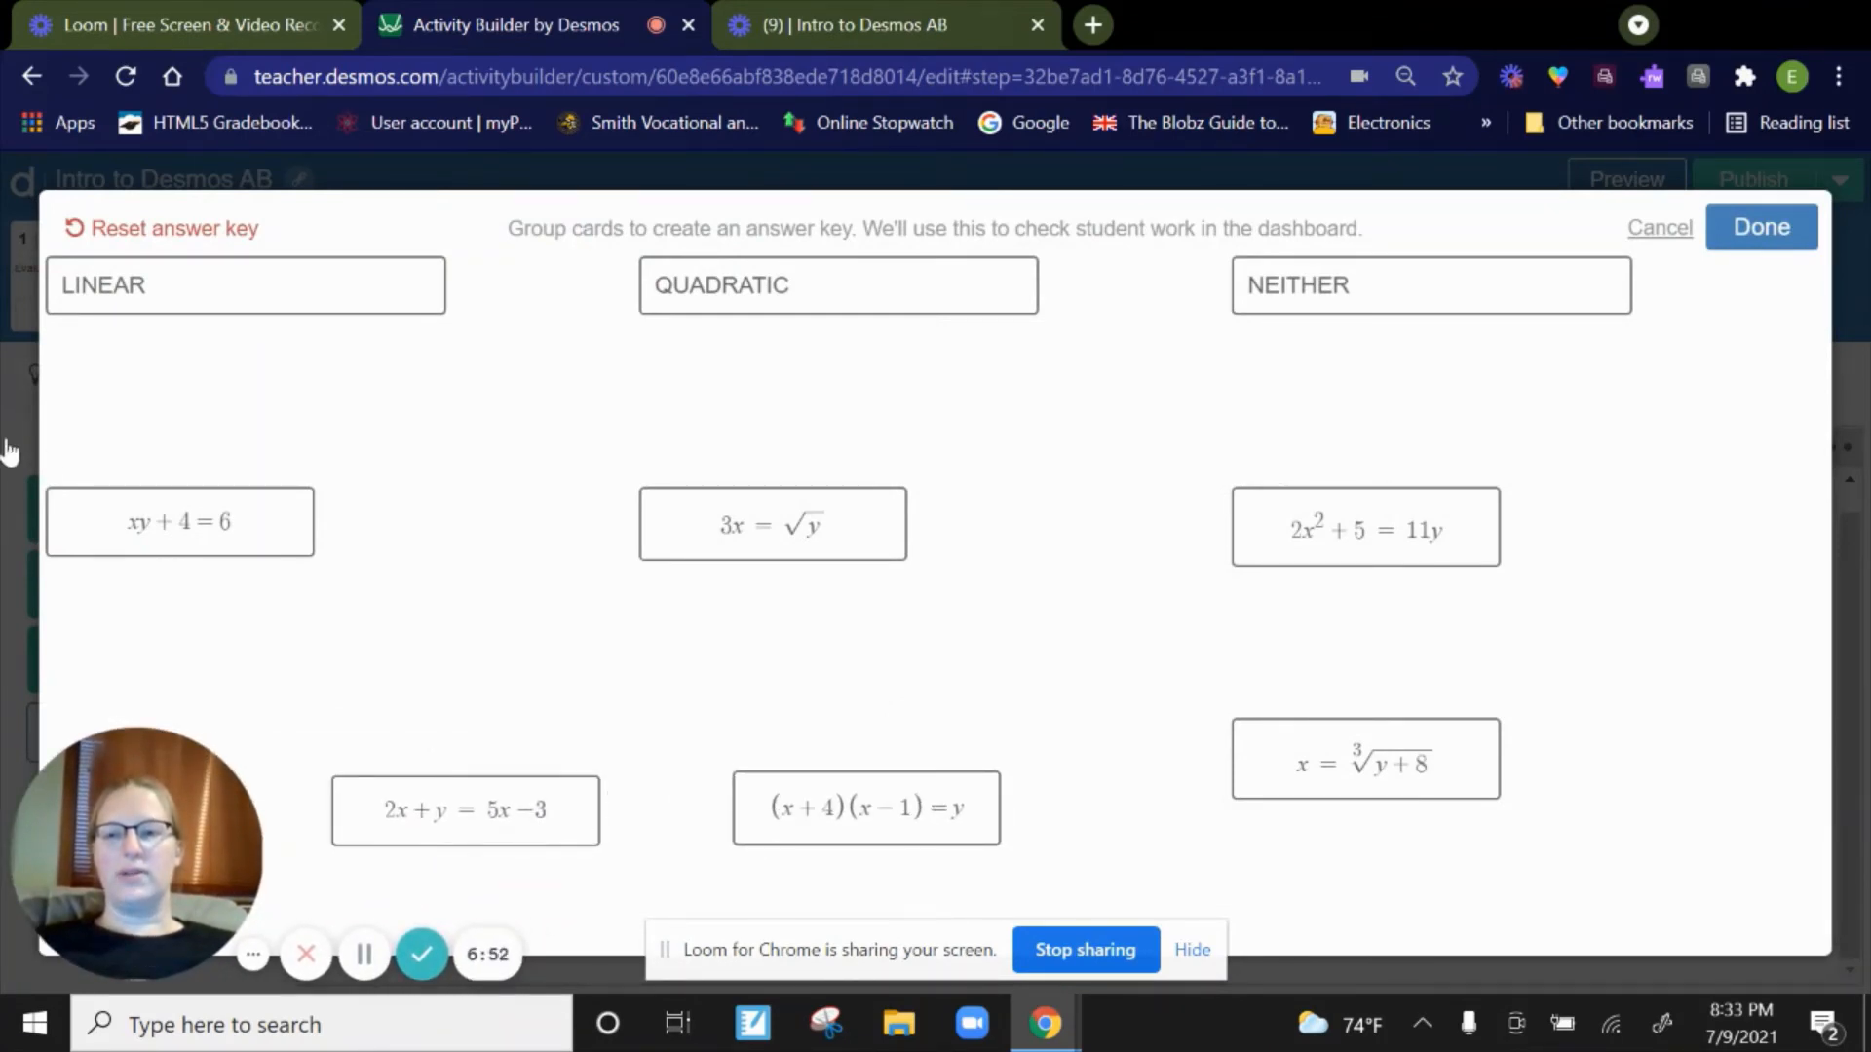
drag(185, 538, 483, 696)
drag(721, 551, 809, 721)
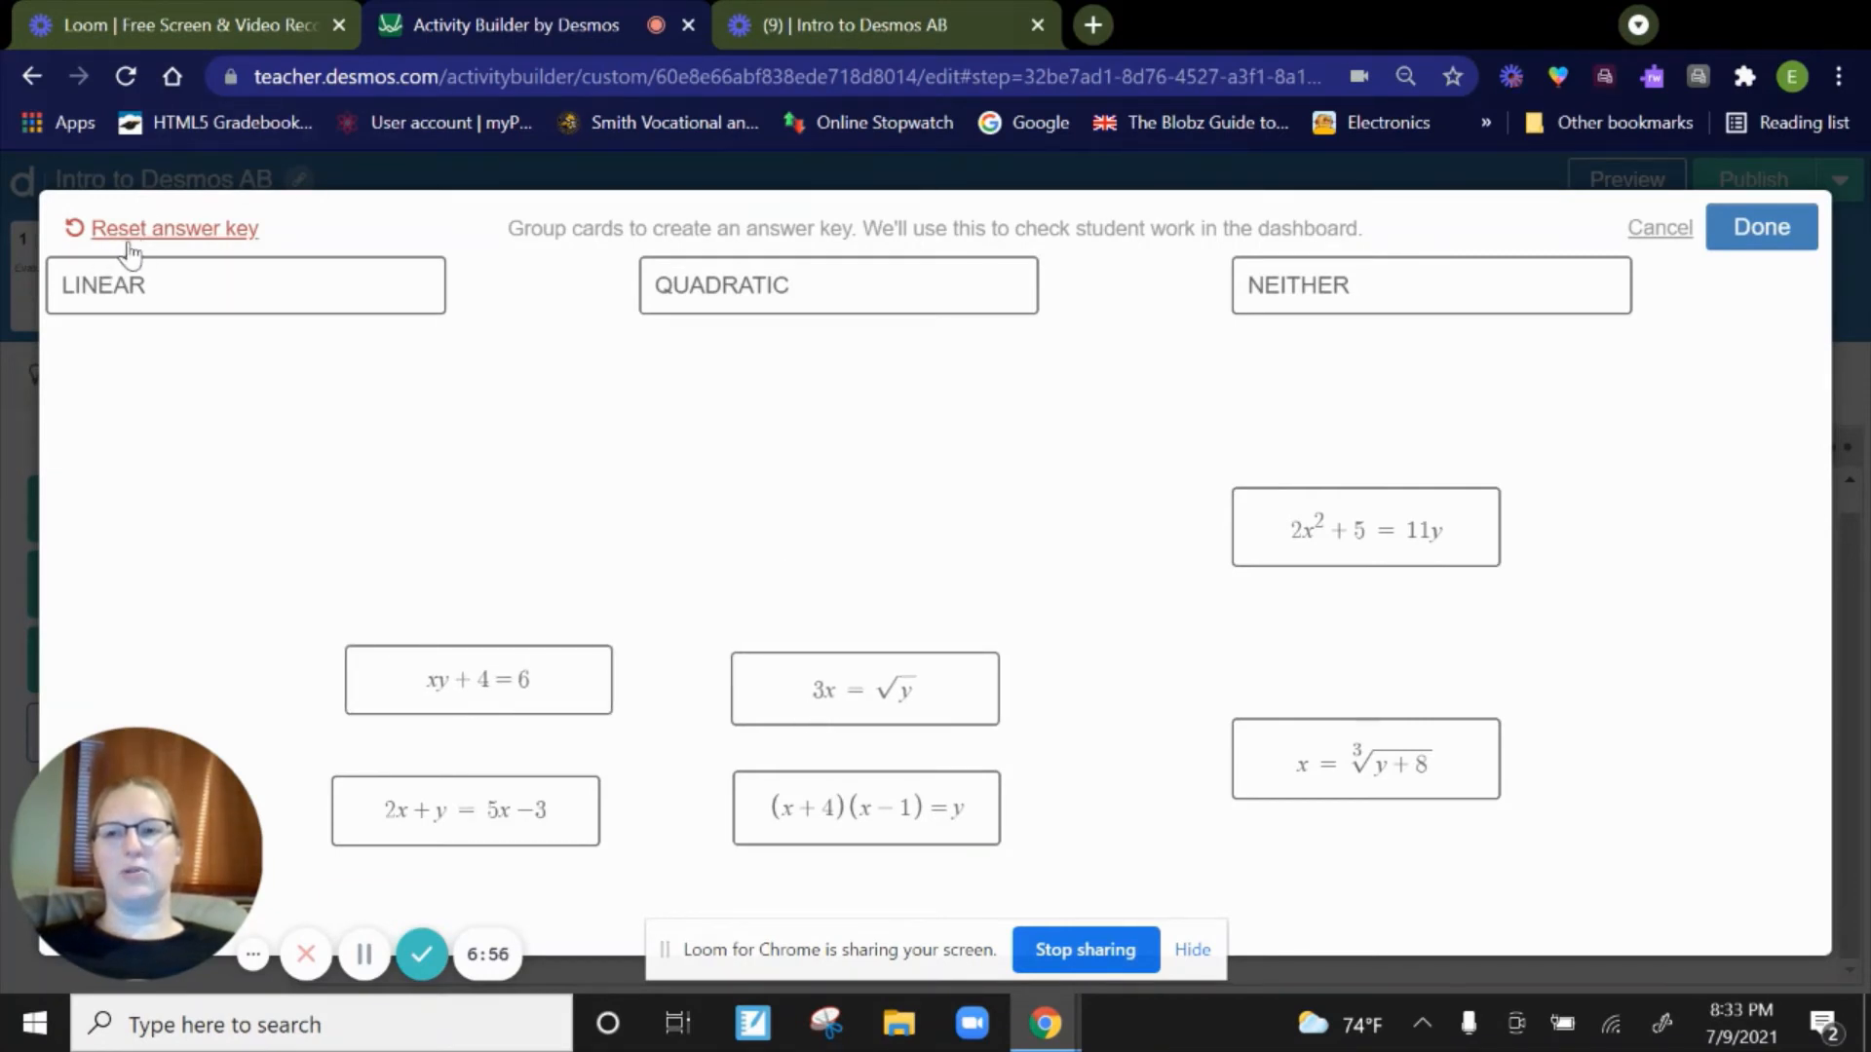
drag(1277, 534, 1141, 677)
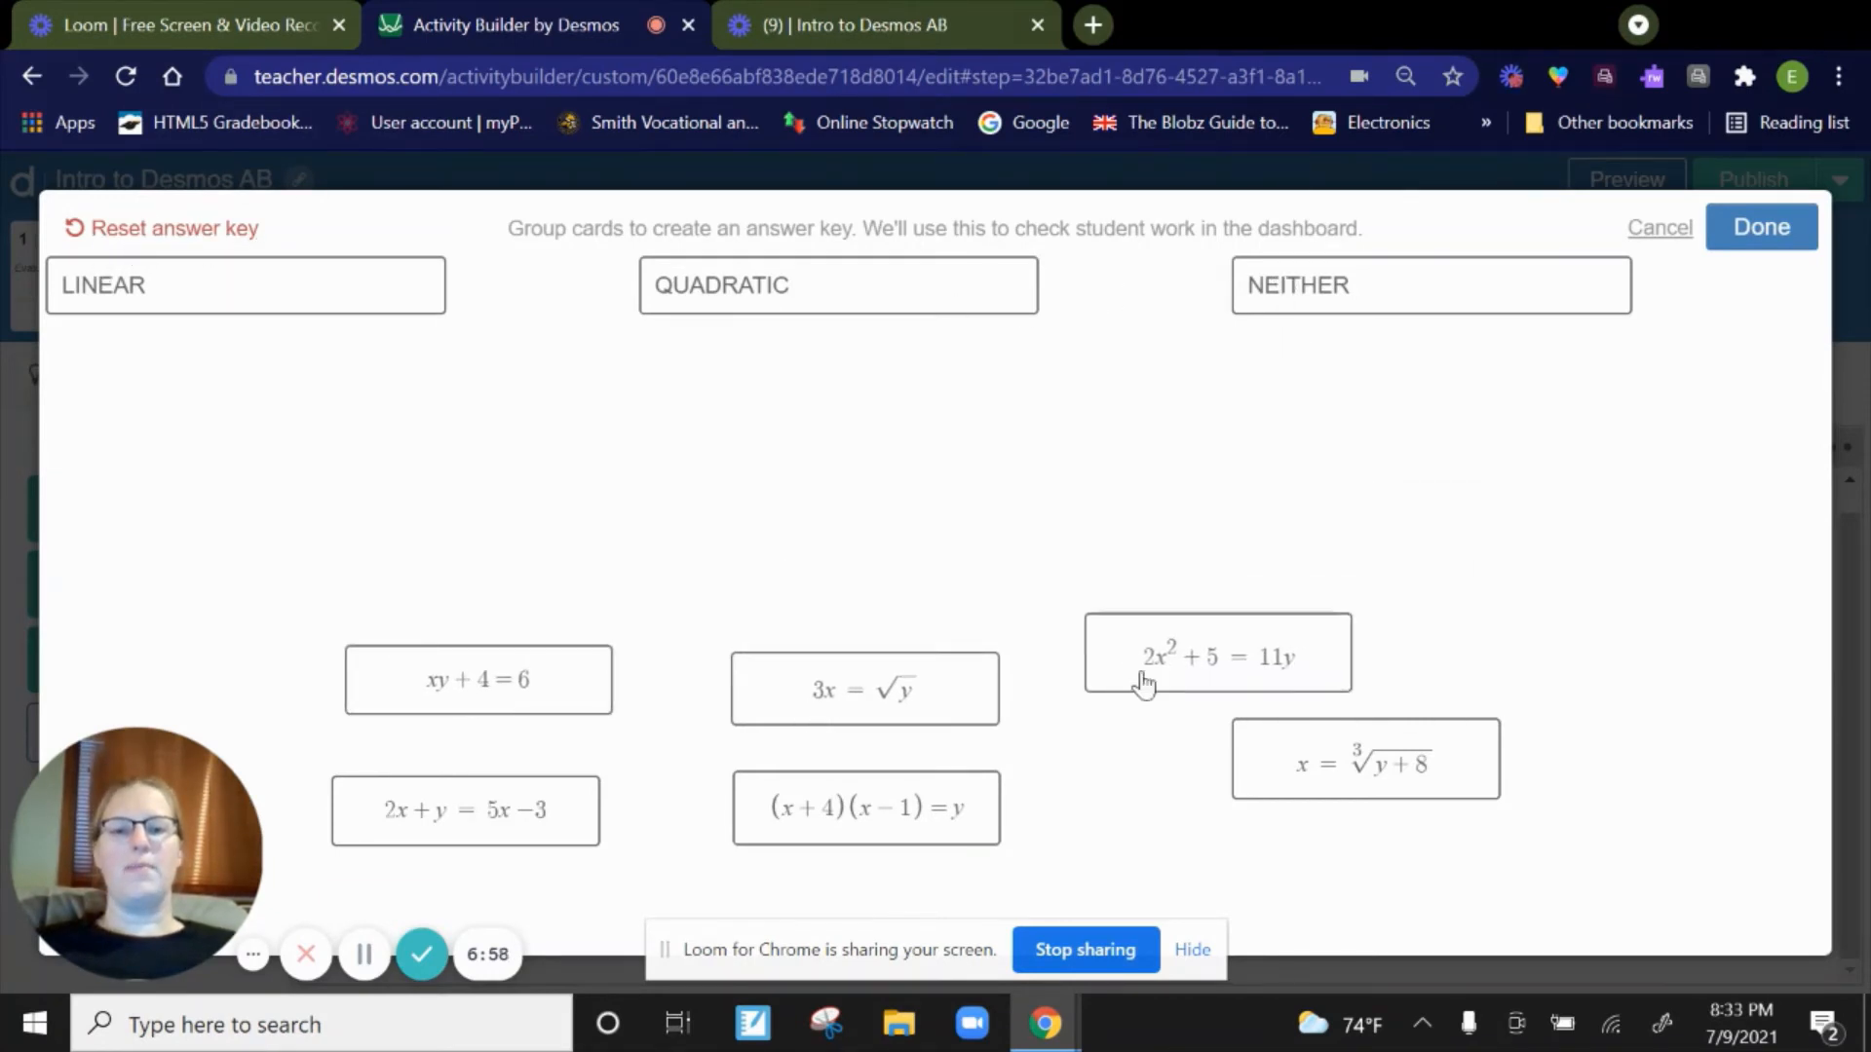
drag(1298, 770, 1136, 794)
drag(1199, 648, 1170, 702)
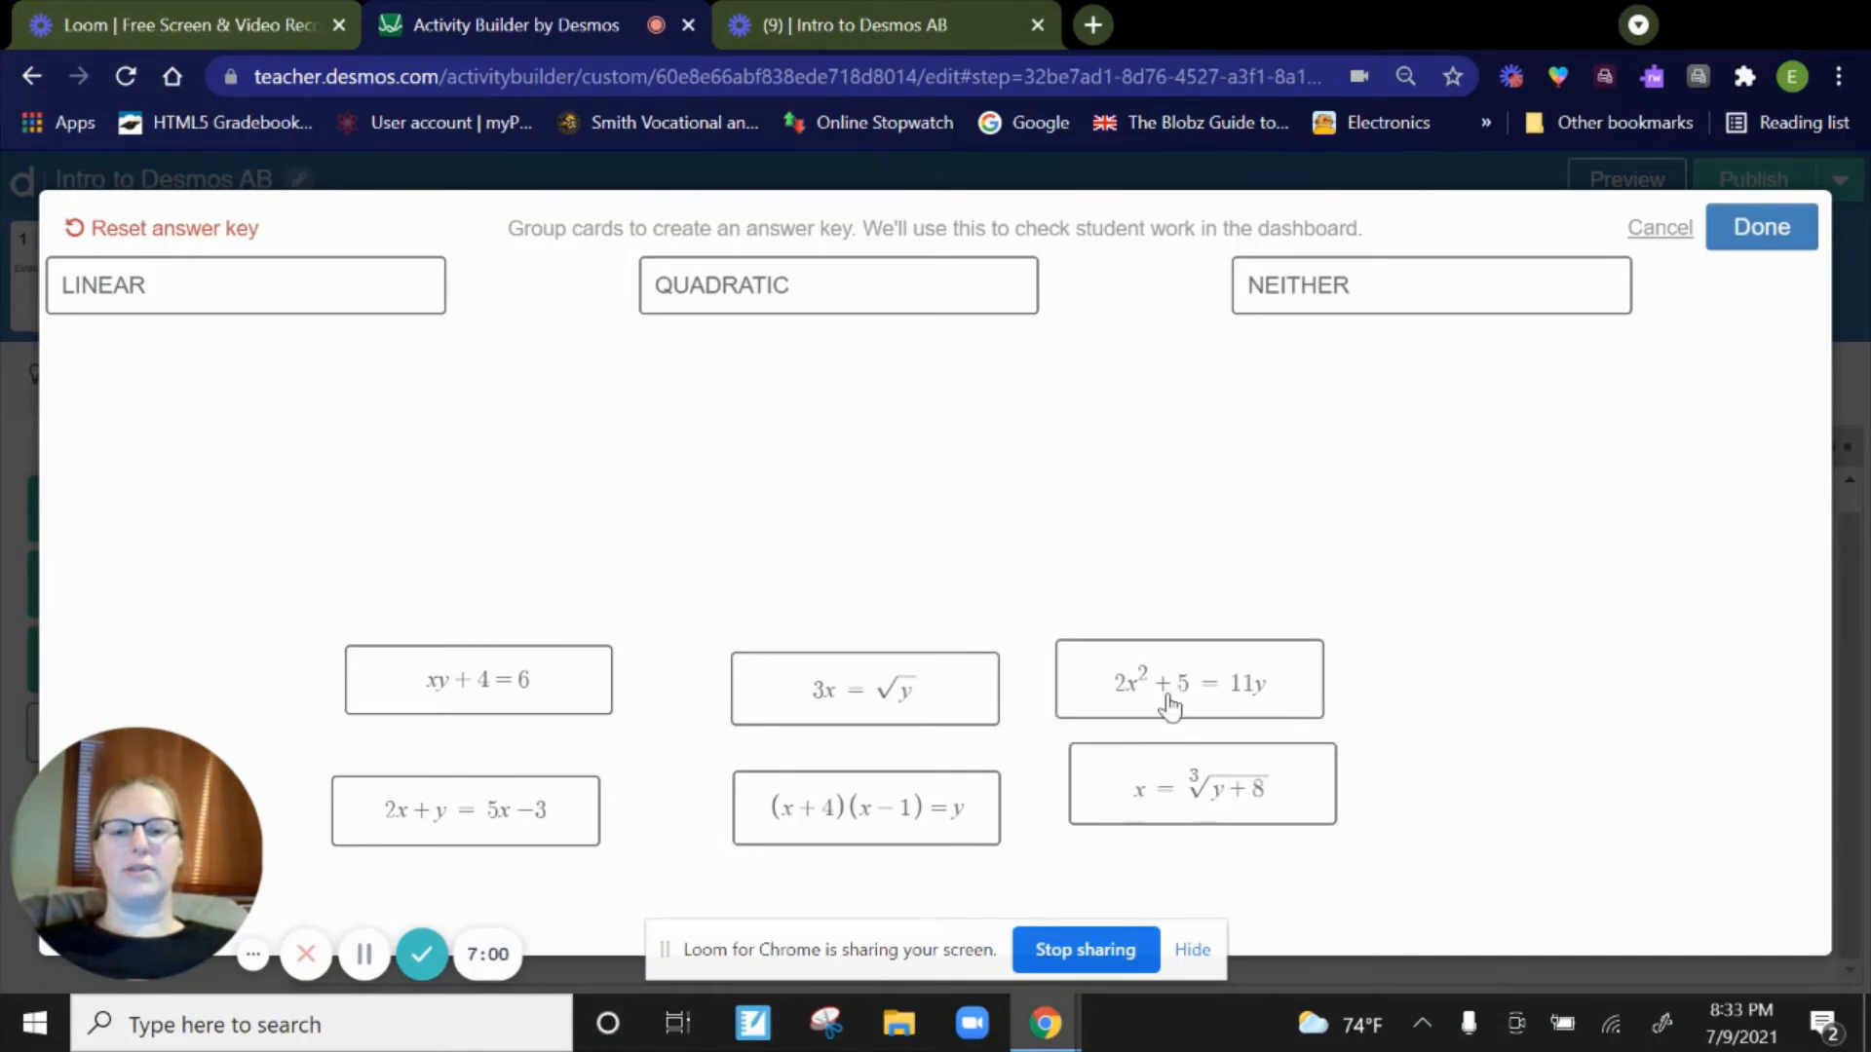
- Group 2x+y=5x−3 with LINEAR, x=∛(y+8) and xy+4=6 with NEITHER, the other three equations with QUADRATIC, and save the answer key
drag(1161, 794, 1446, 313)
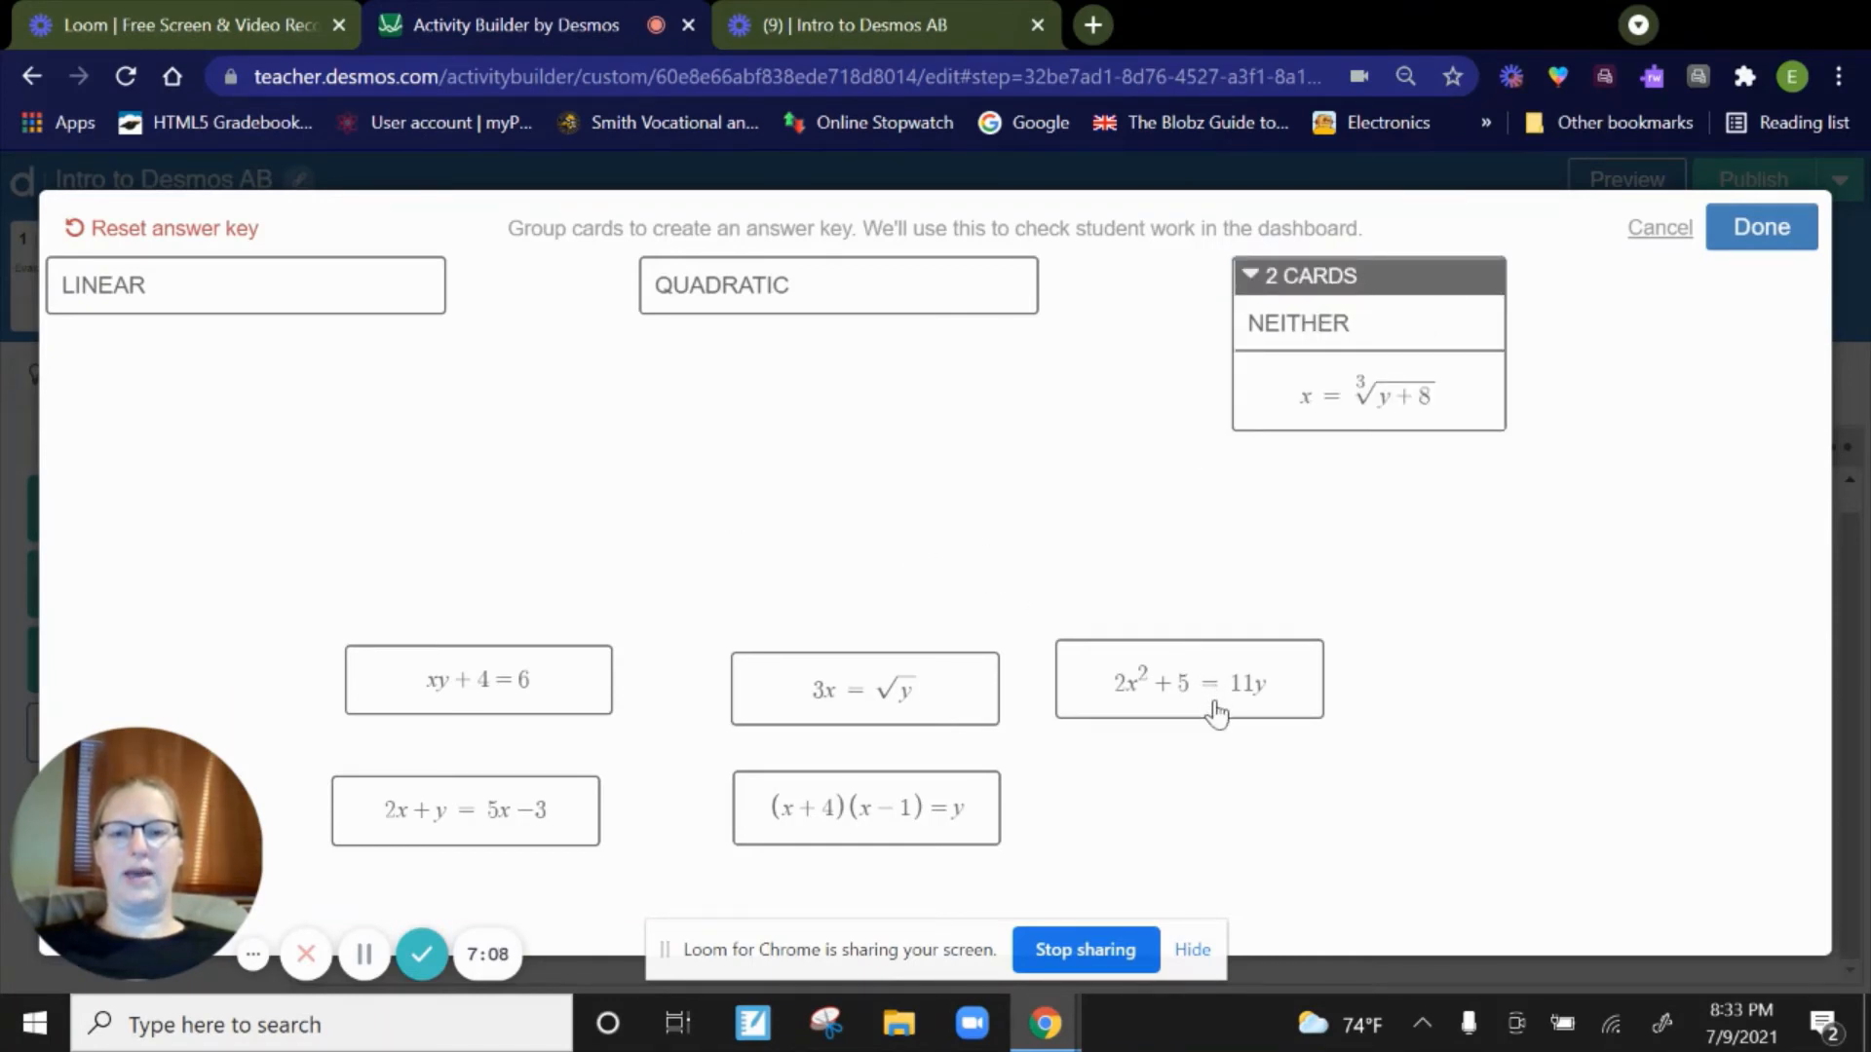
drag(1215, 709, 795, 321)
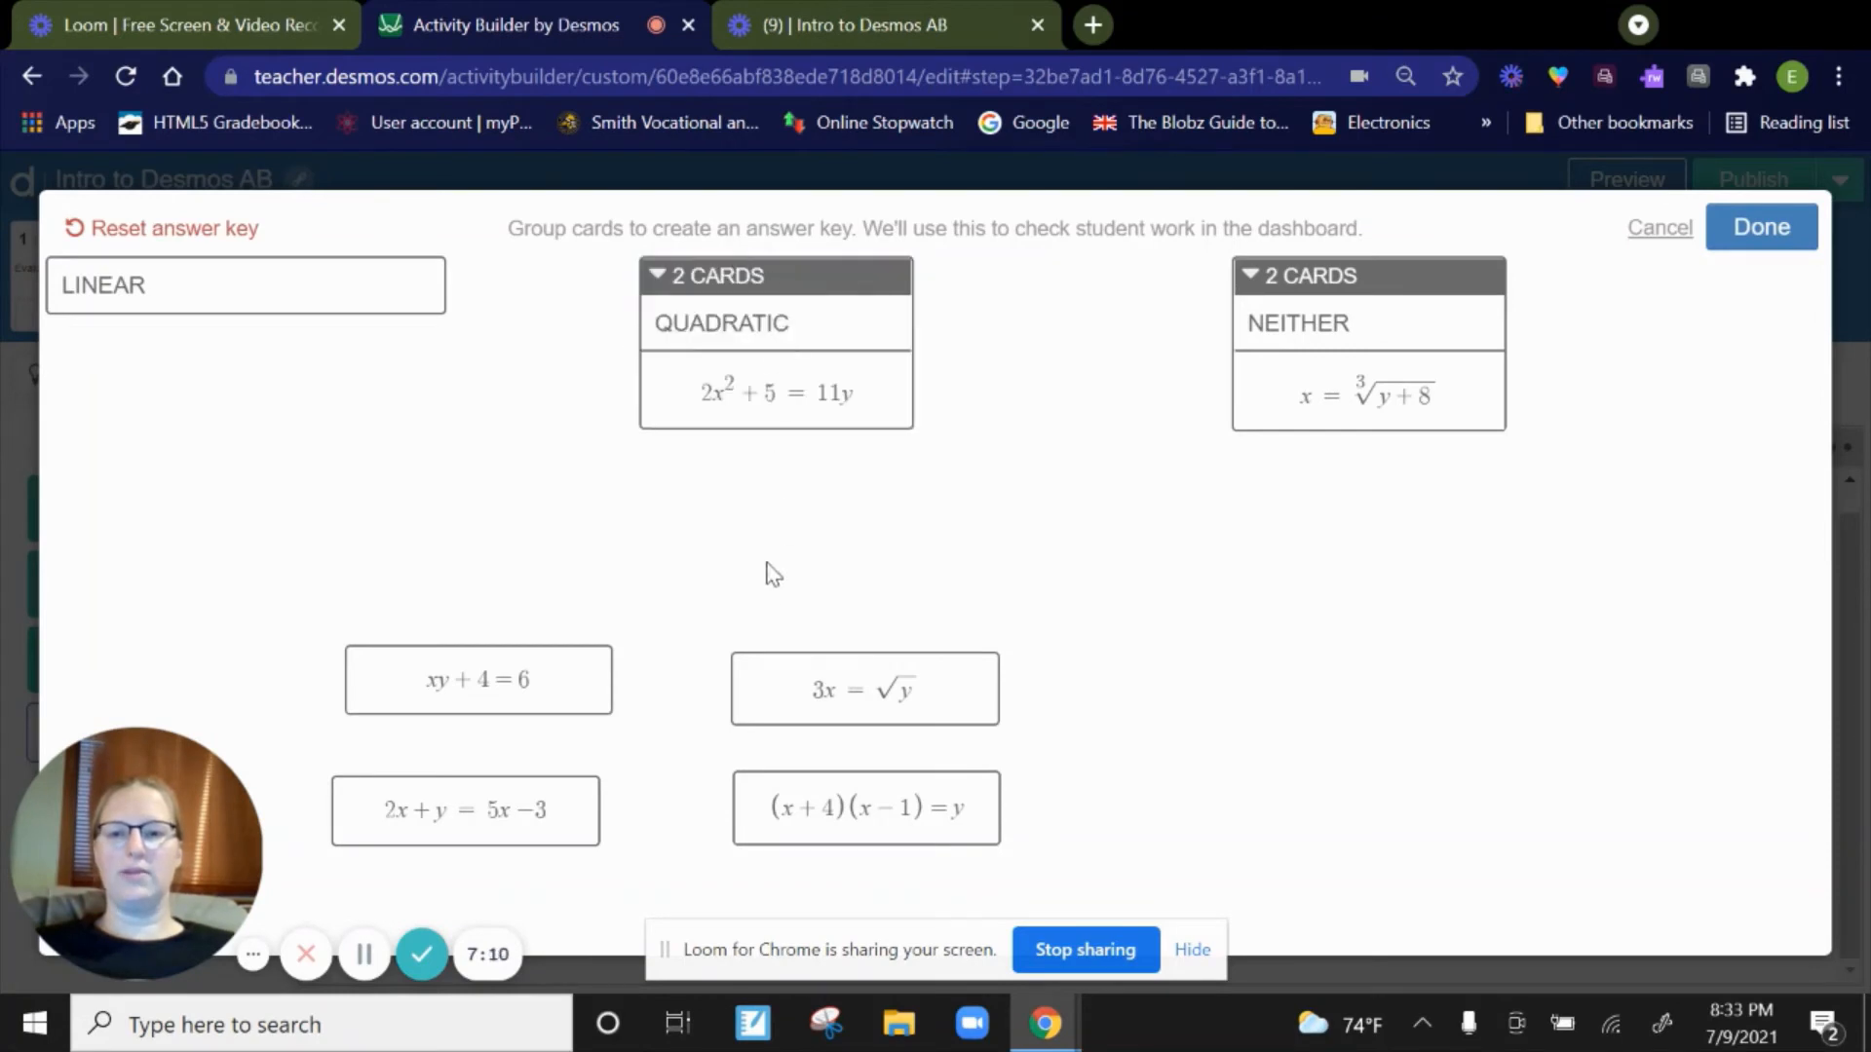
drag(835, 806, 772, 424)
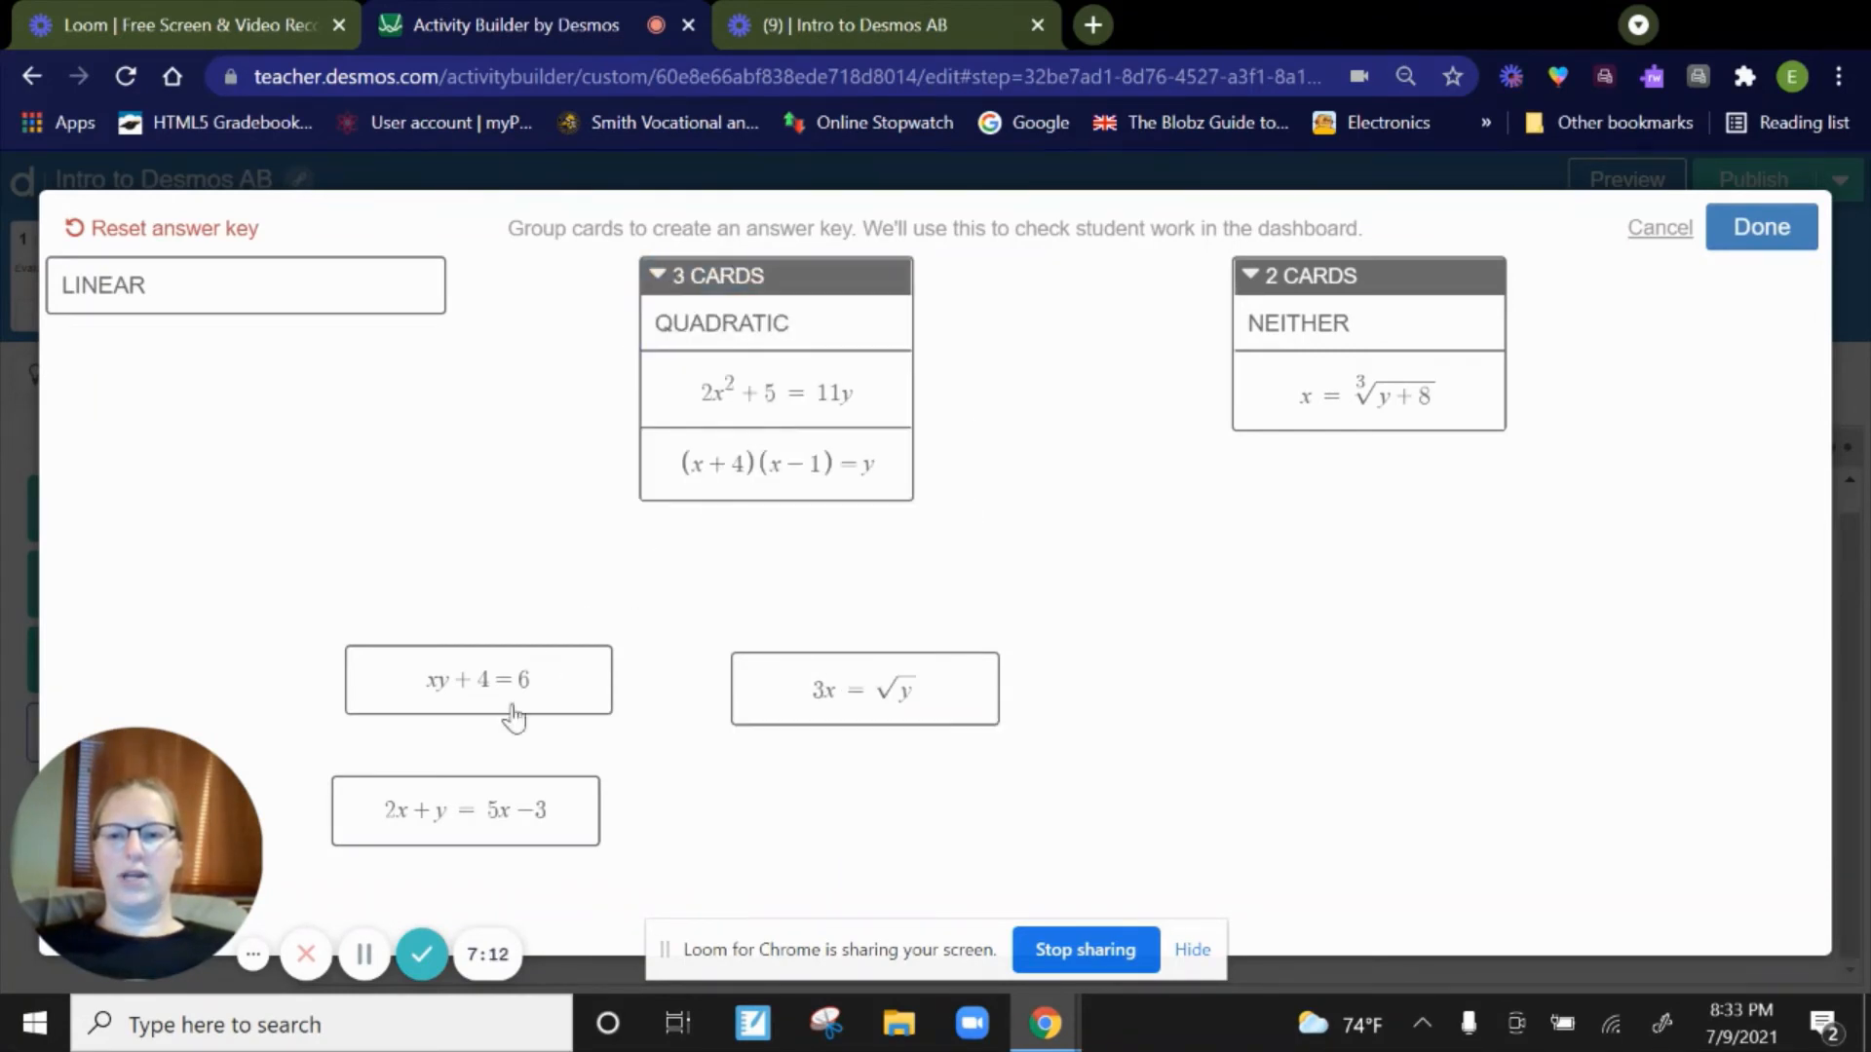
drag(465, 822, 258, 310)
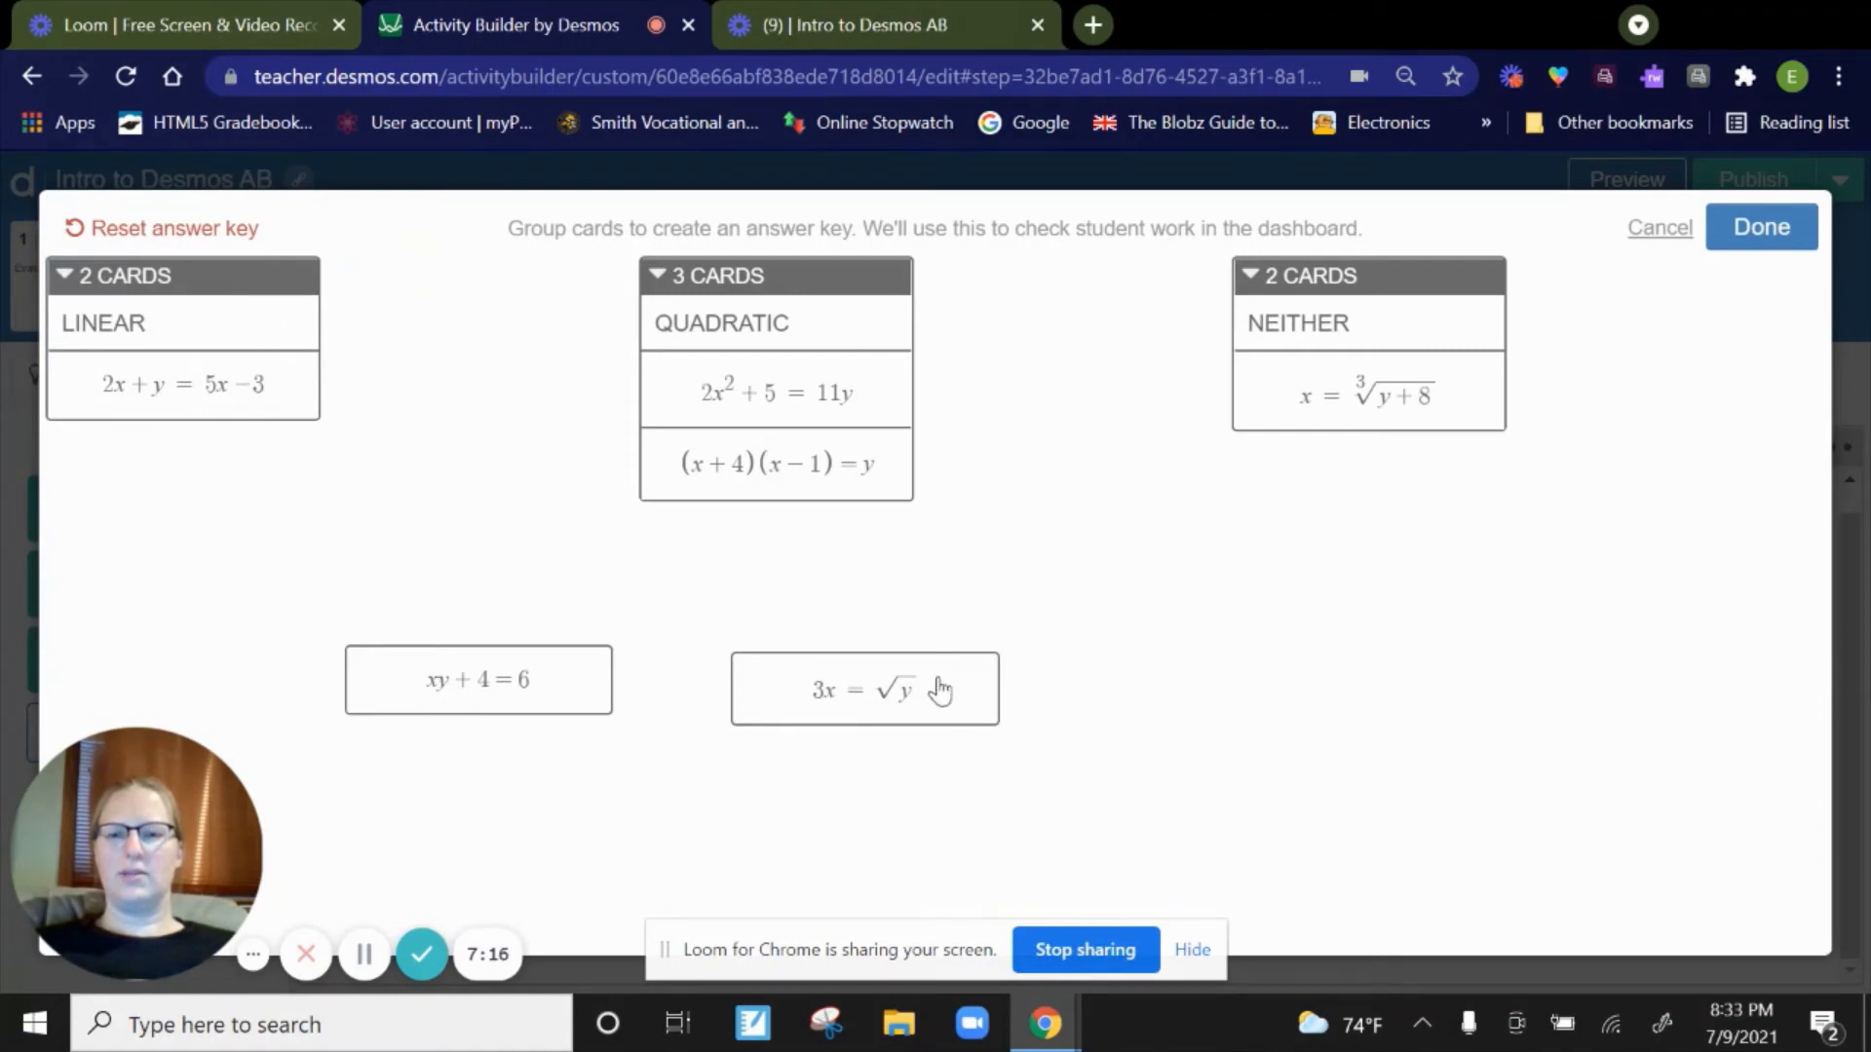
drag(844, 698, 763, 495)
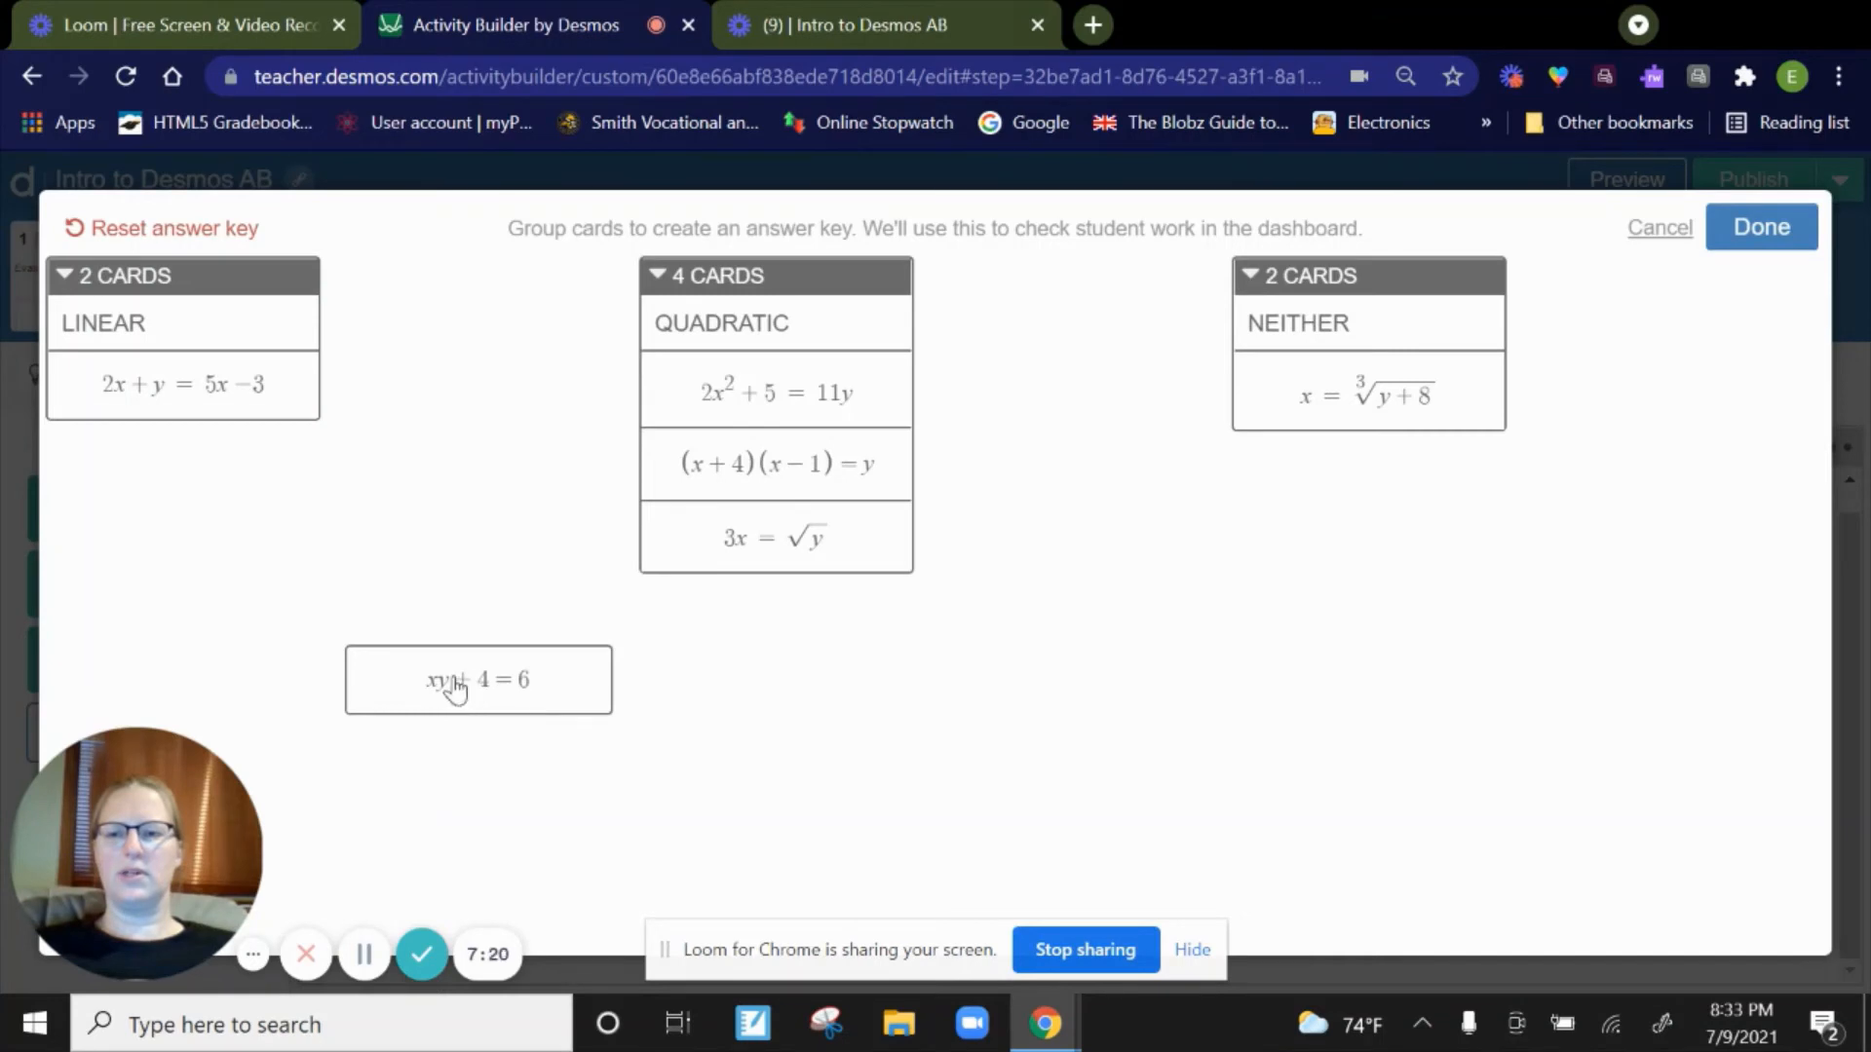
drag(447, 685, 1348, 405)
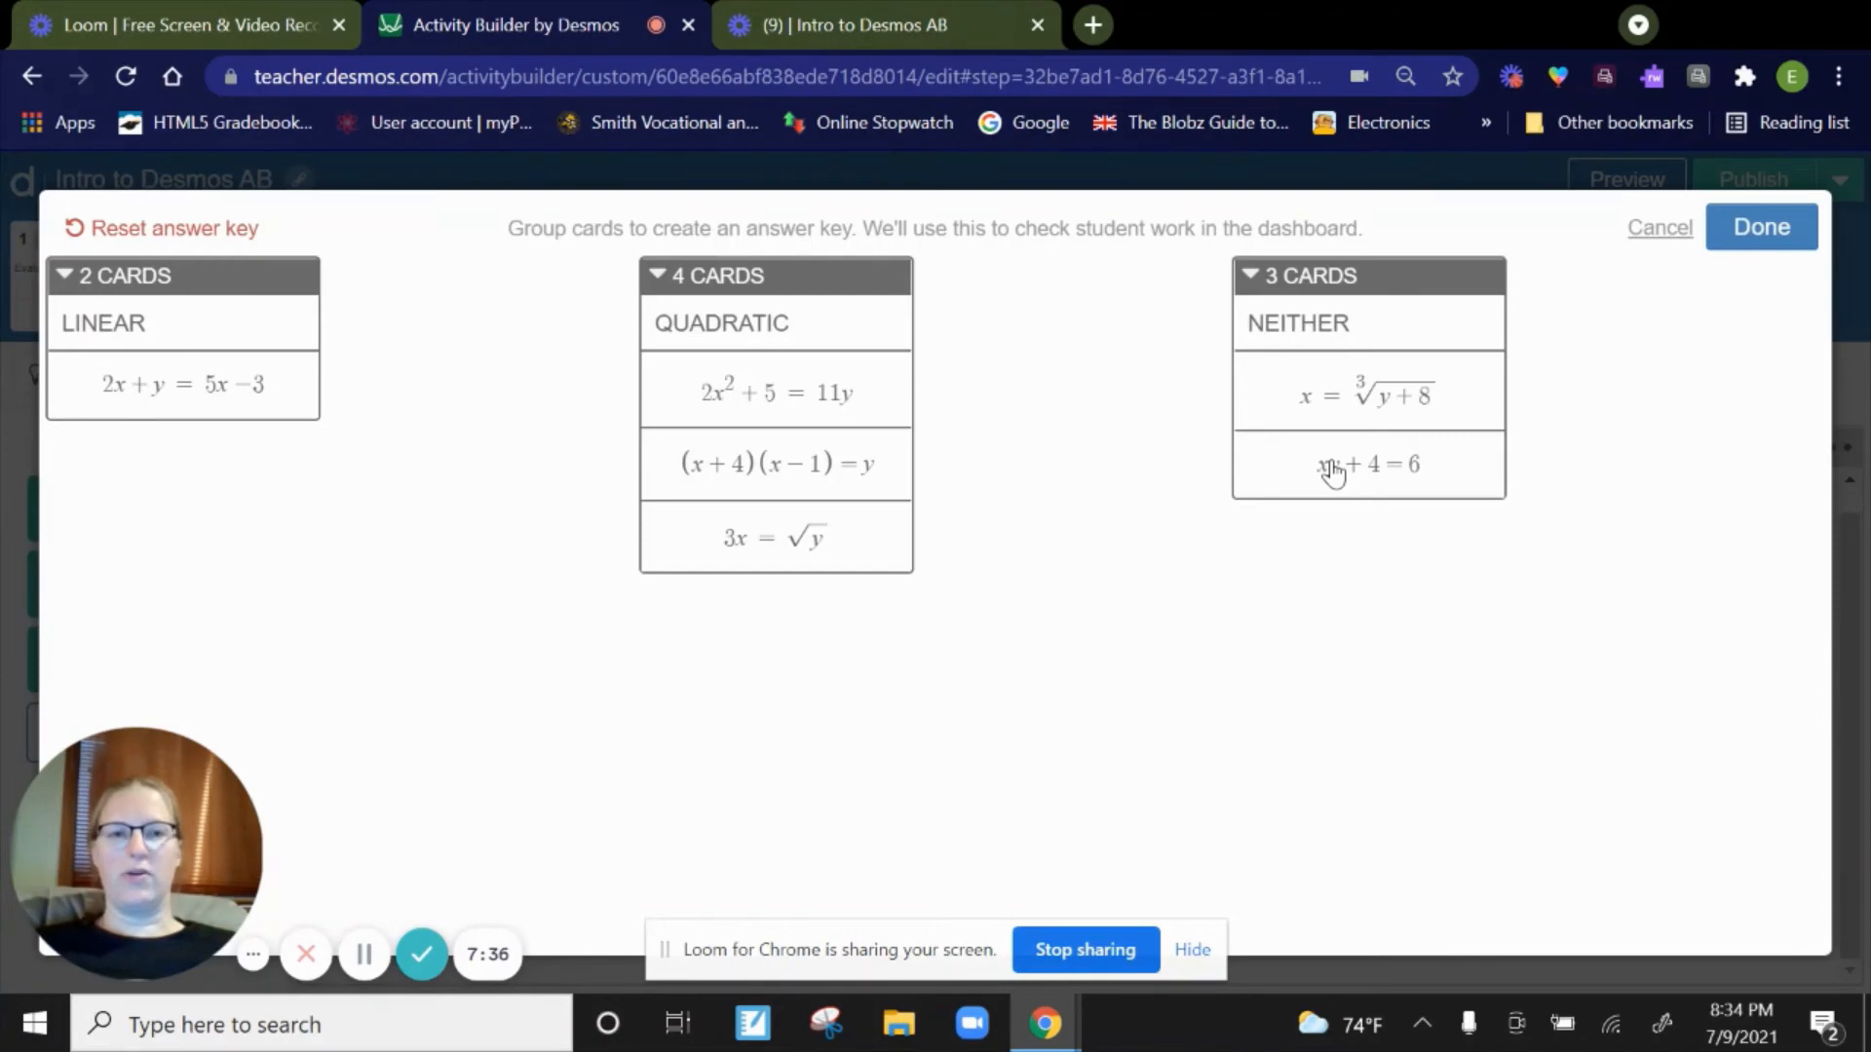
click(1769, 241)
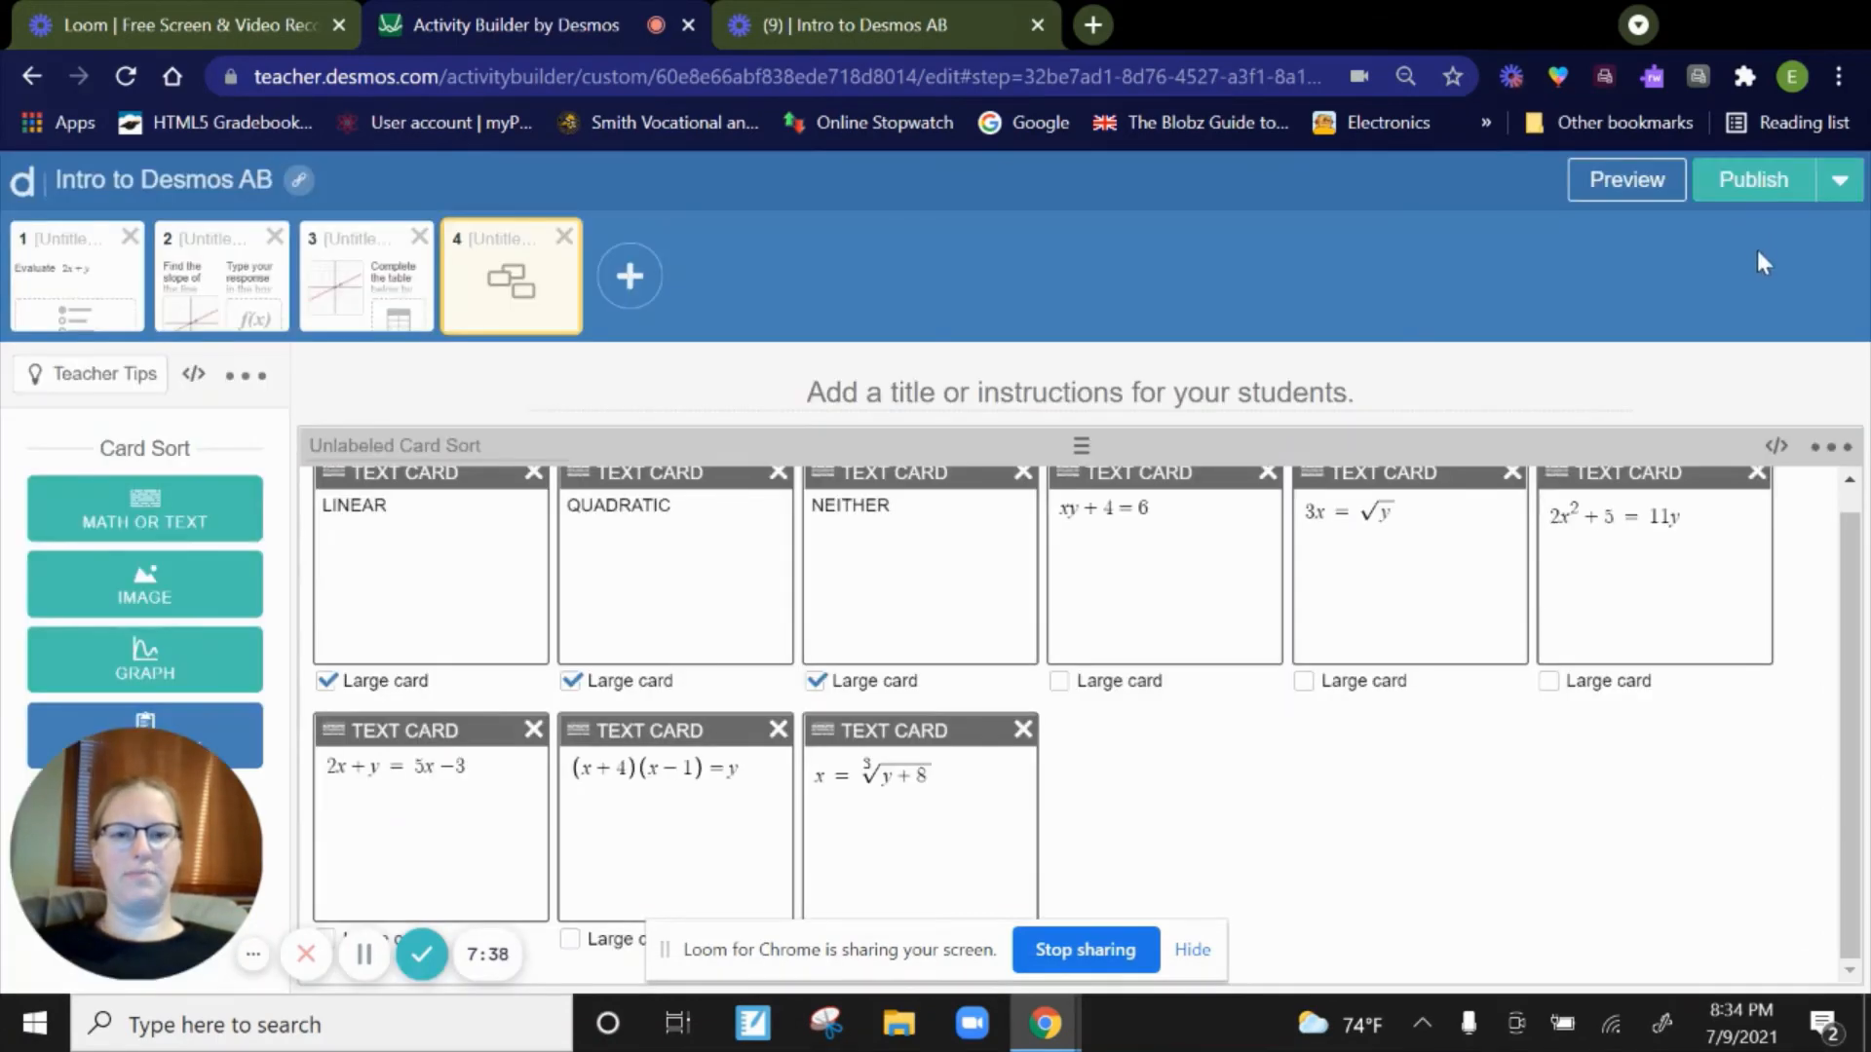
- Open the student preview and line up the NEITHER, LINEAR and QUADRATIC cards in that order above the equation cards
click(1625, 191)
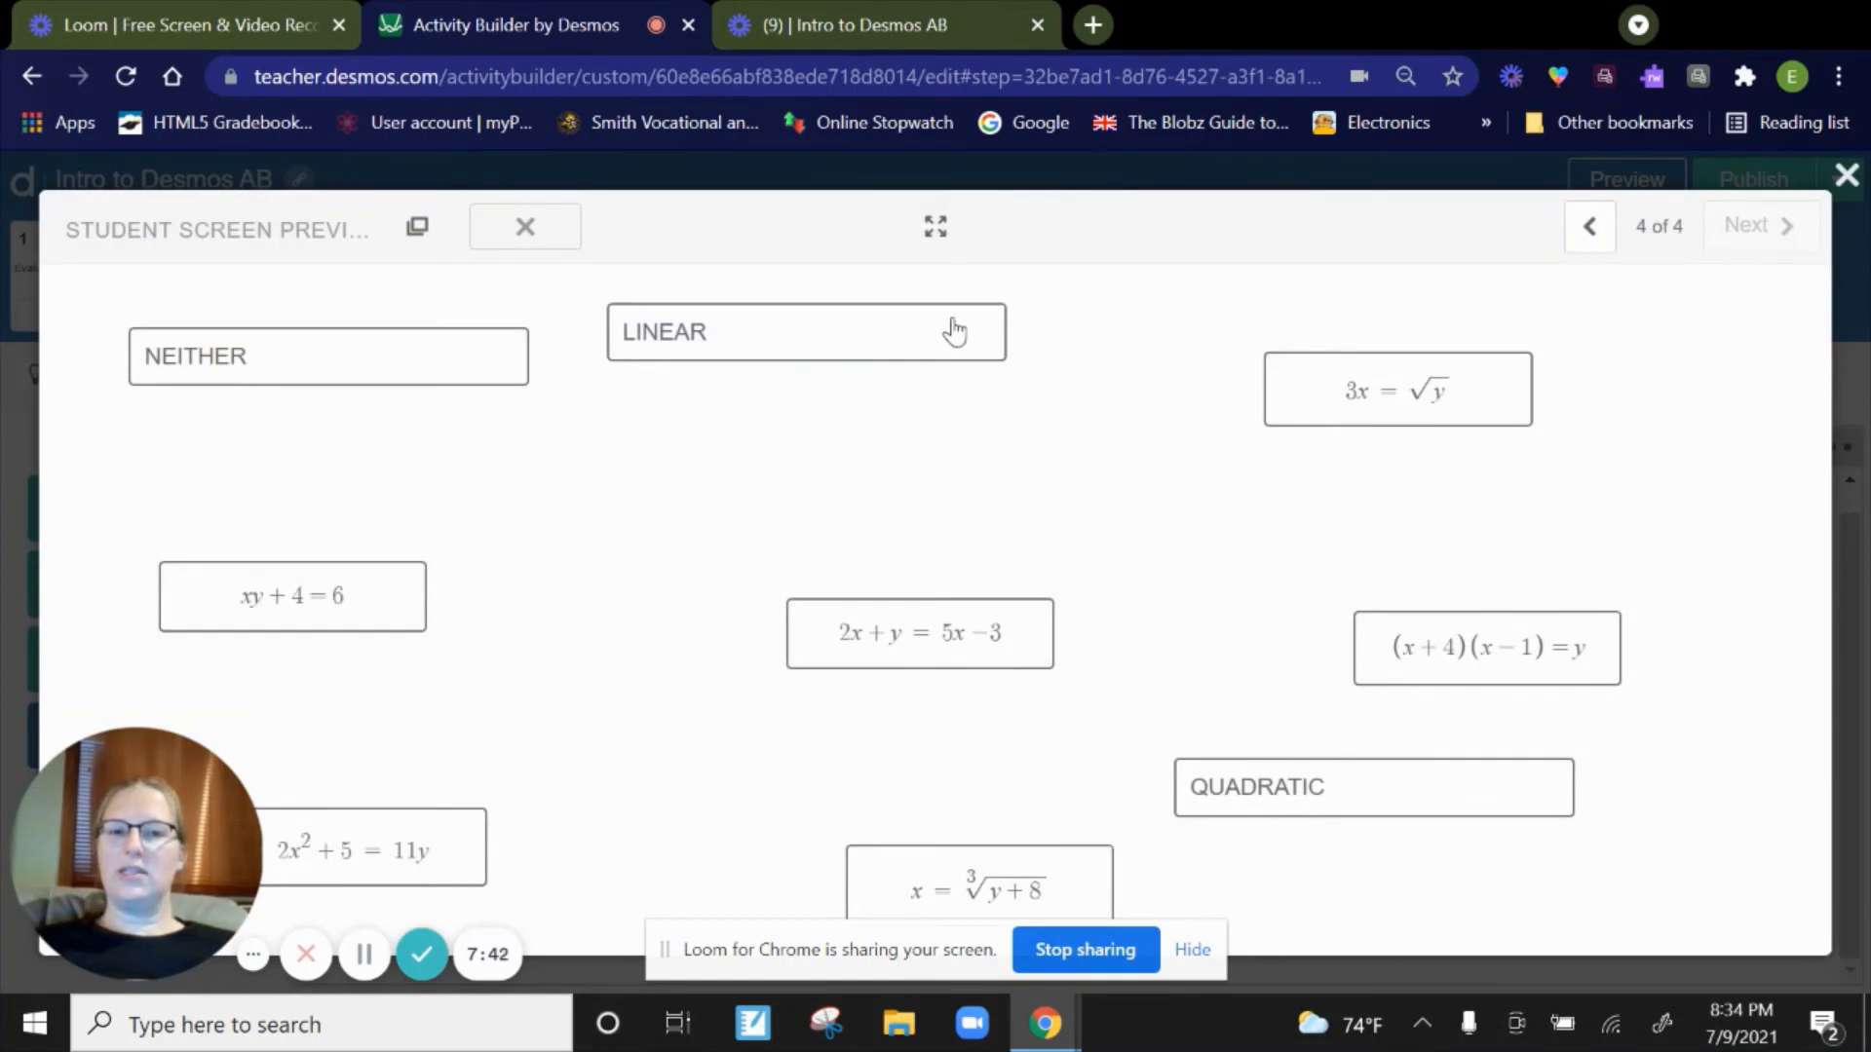
drag(1389, 437, 1406, 548)
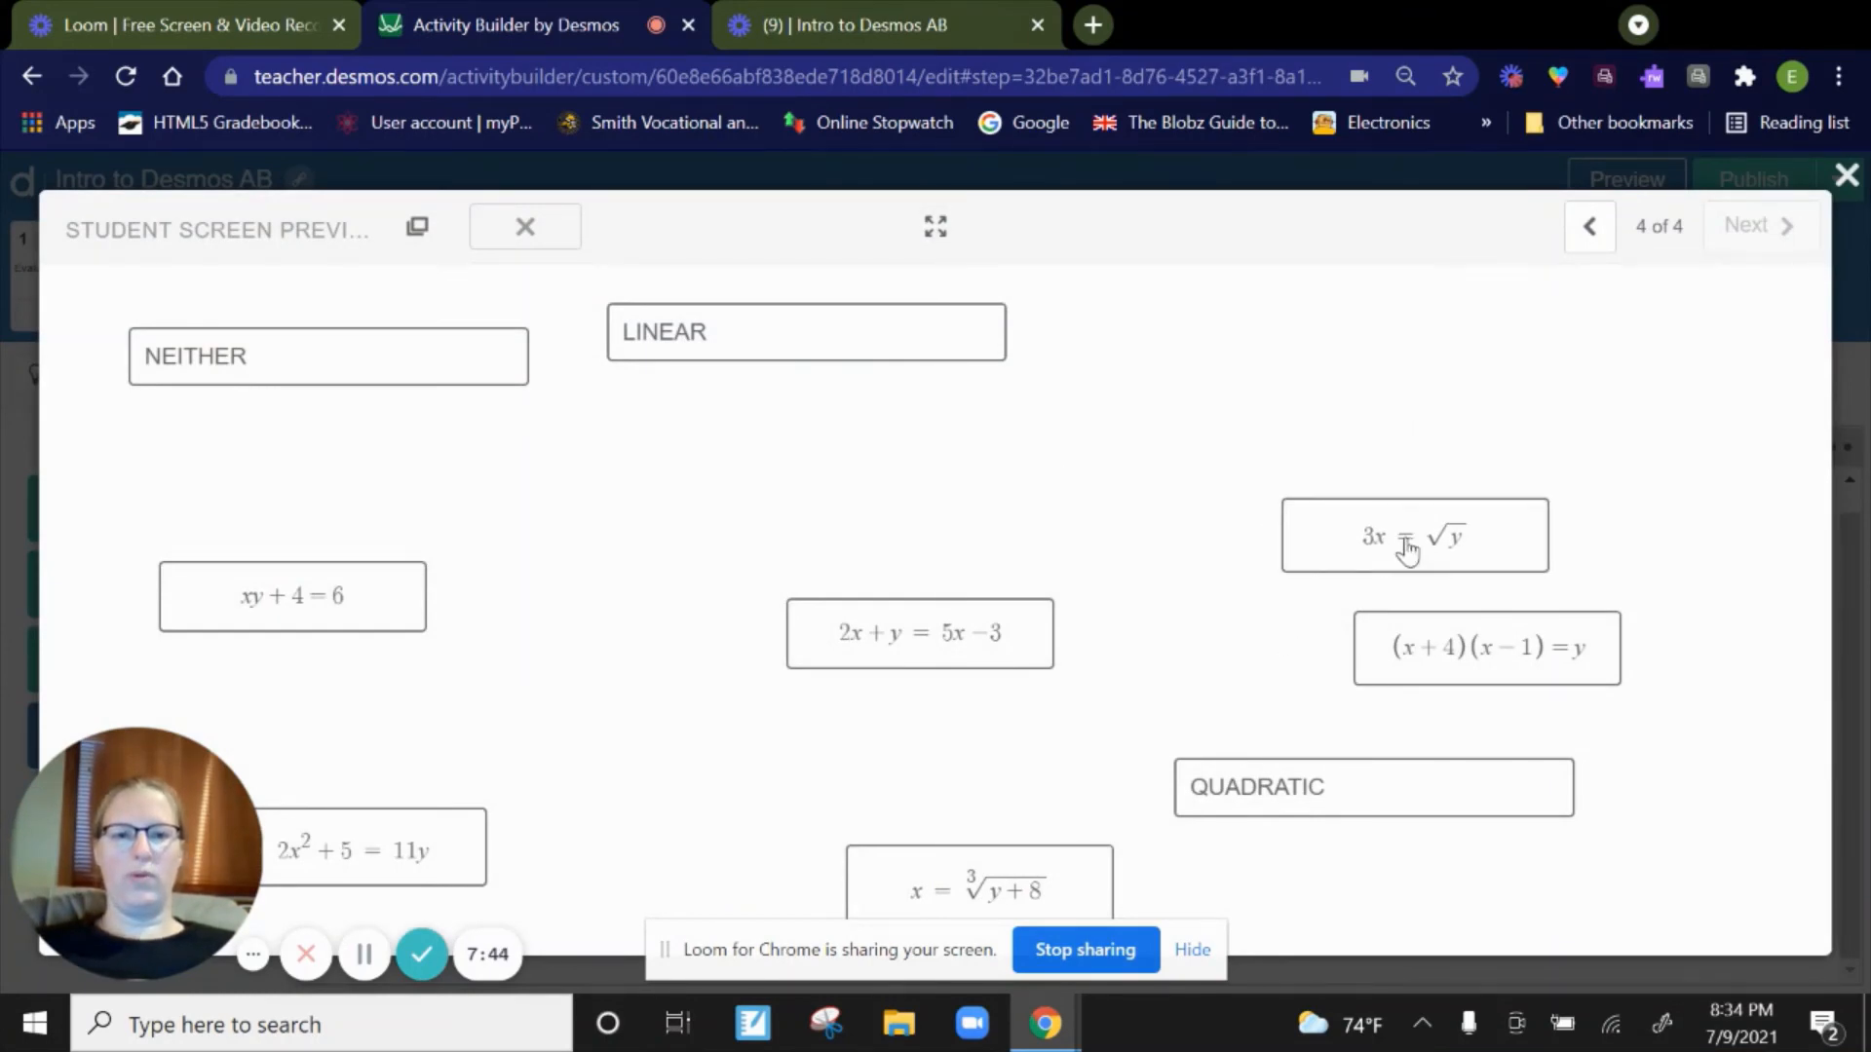
drag(1382, 785, 1333, 346)
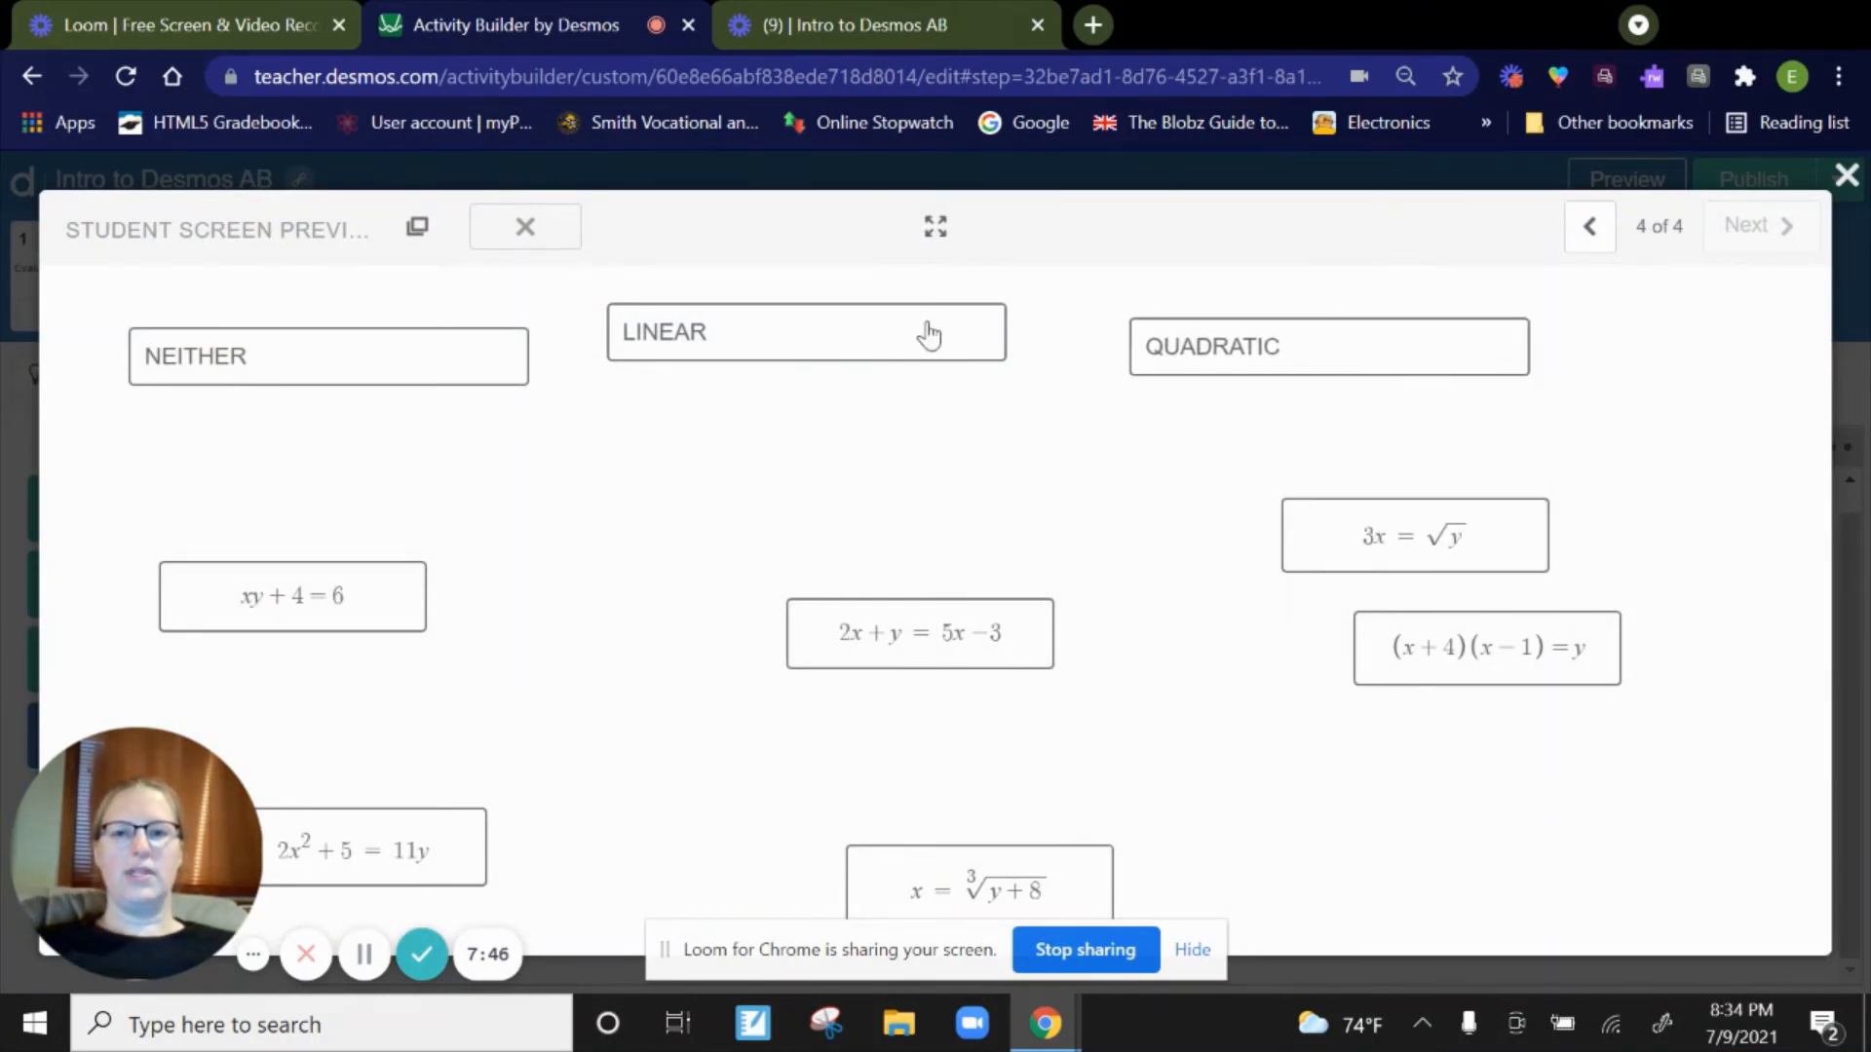
drag(927, 335, 965, 356)
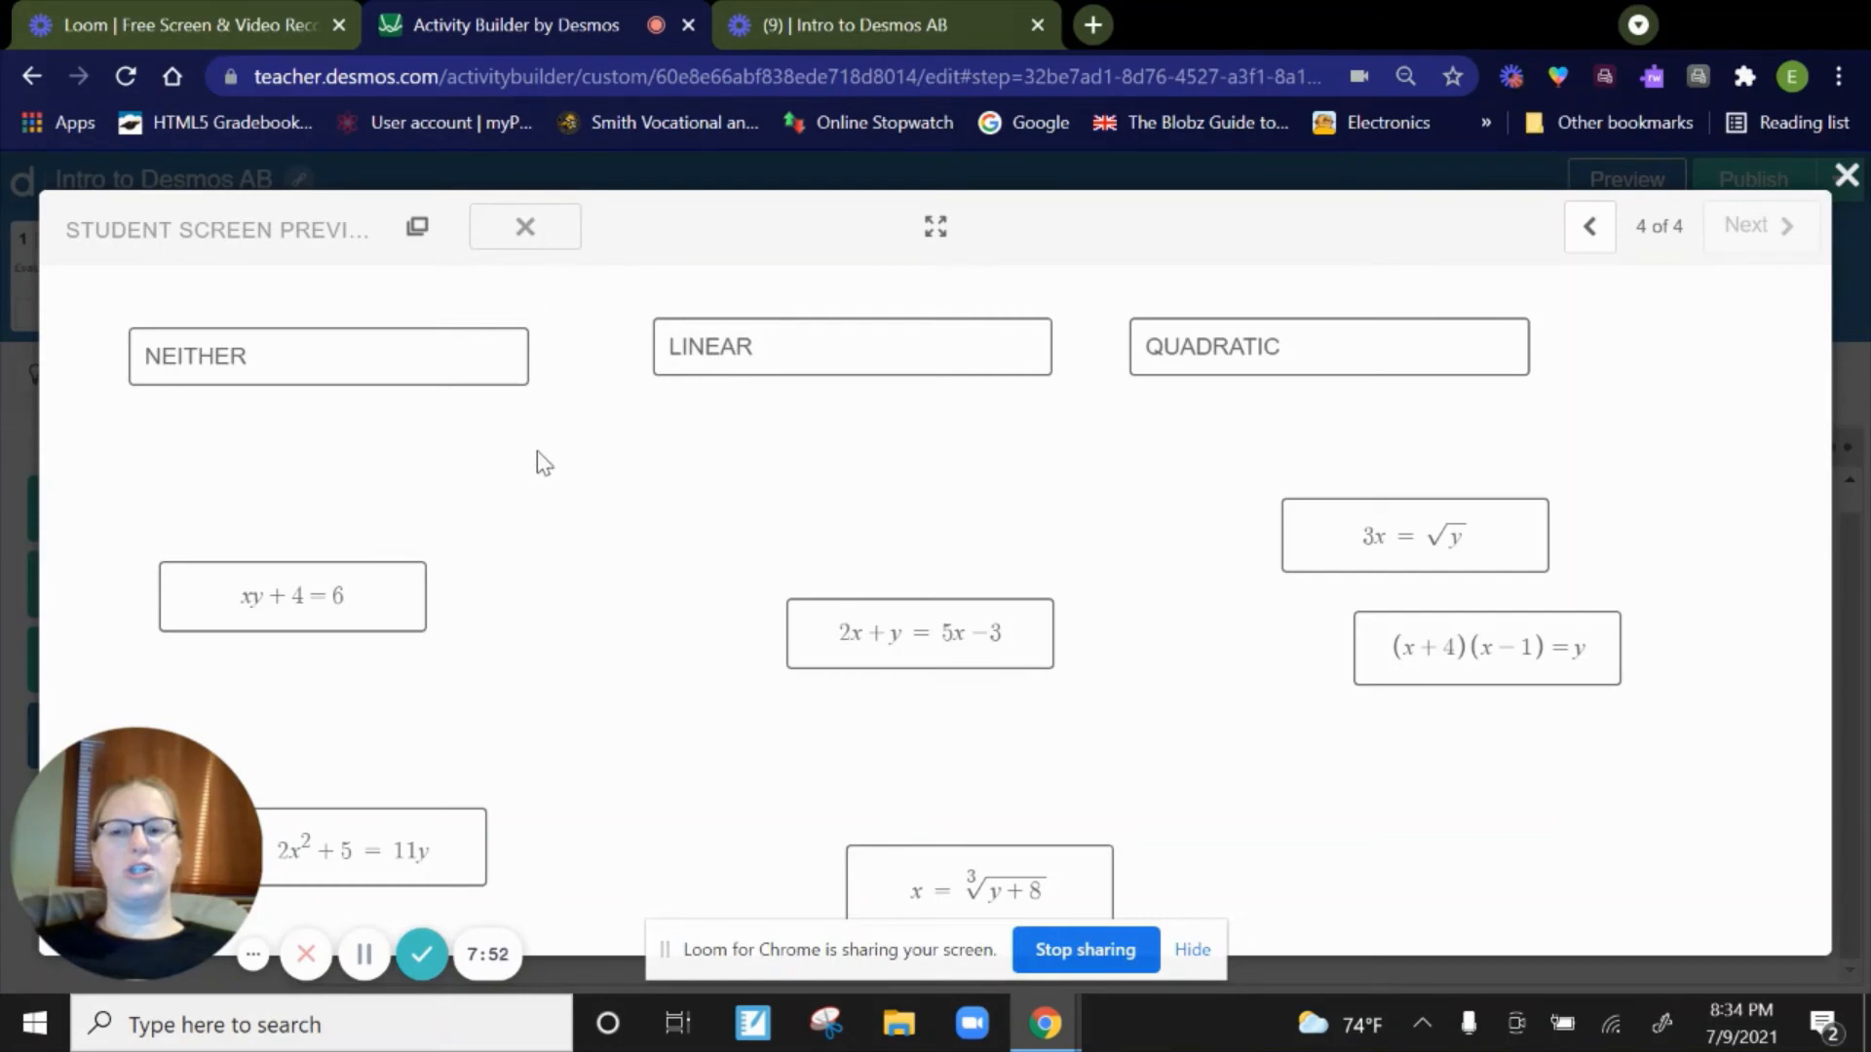
- Arrange the six equation cards in the student preview in two rows of three below the category cards
drag(385, 604, 632, 604)
drag(419, 853, 591, 758)
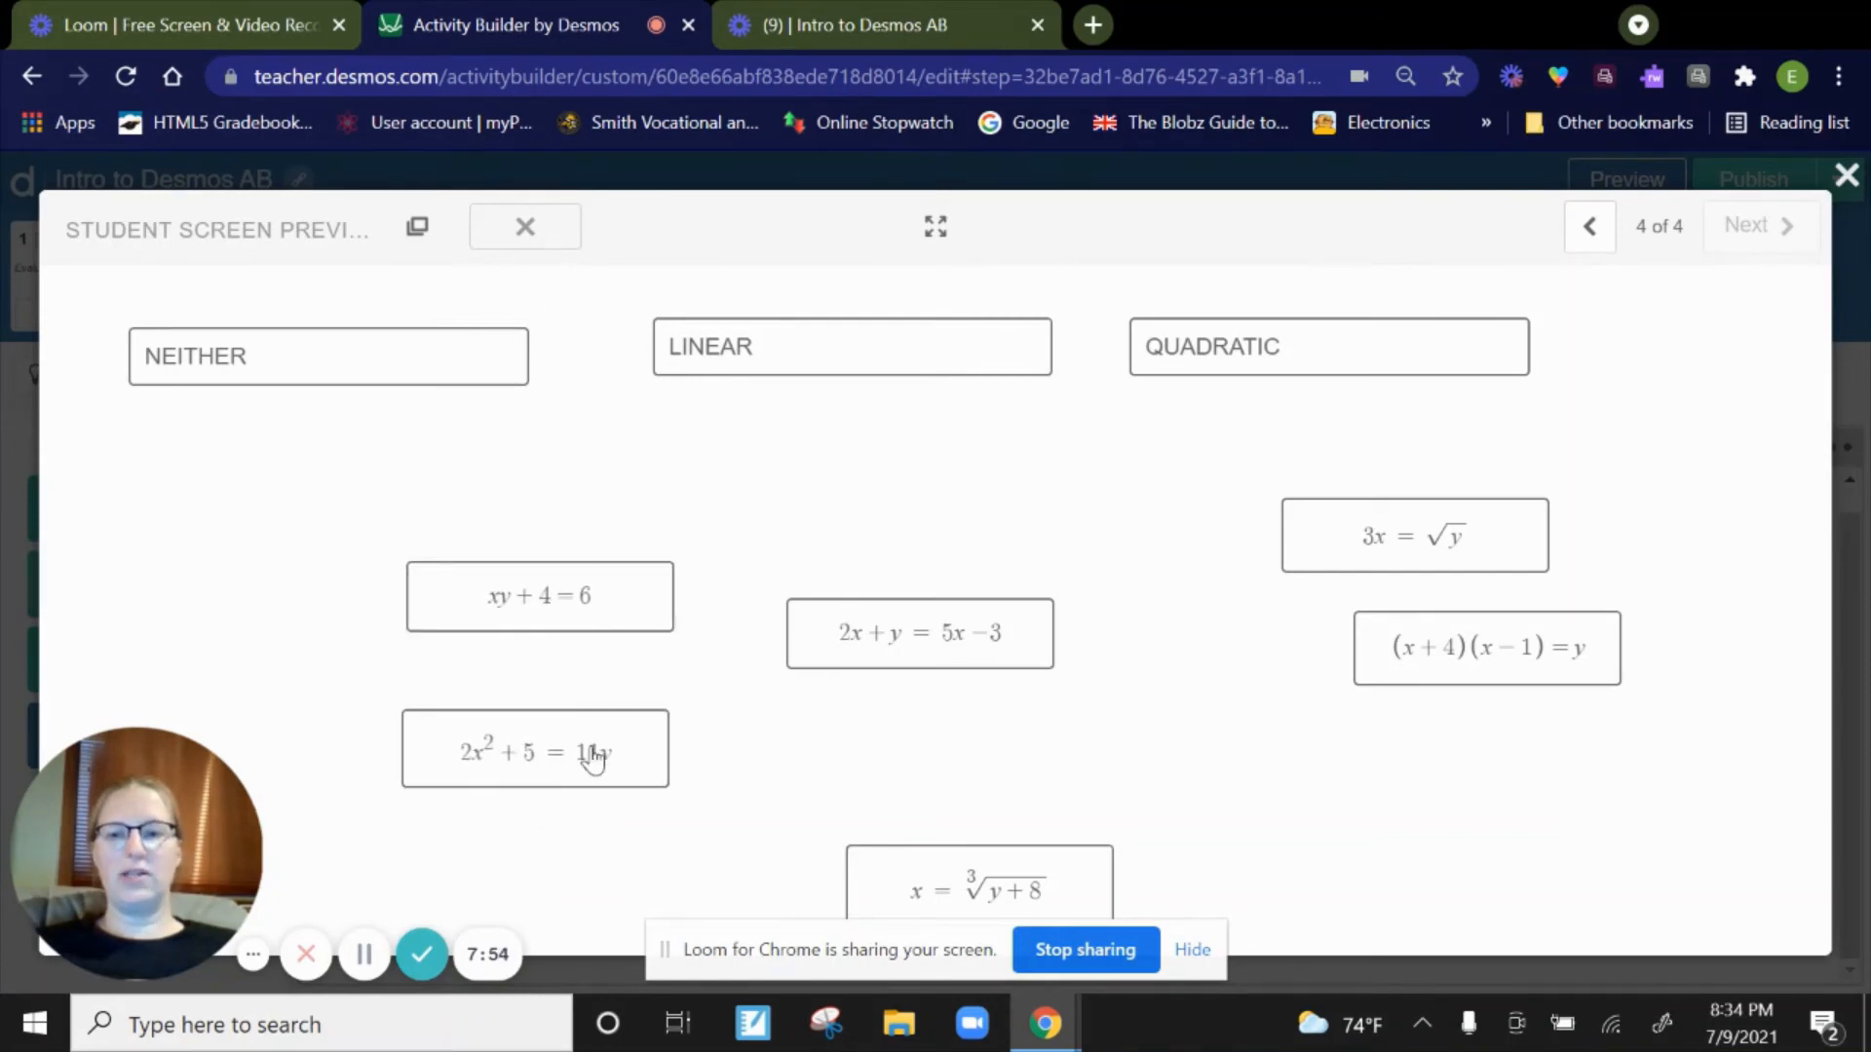
drag(994, 905, 928, 772)
drag(897, 647, 897, 616)
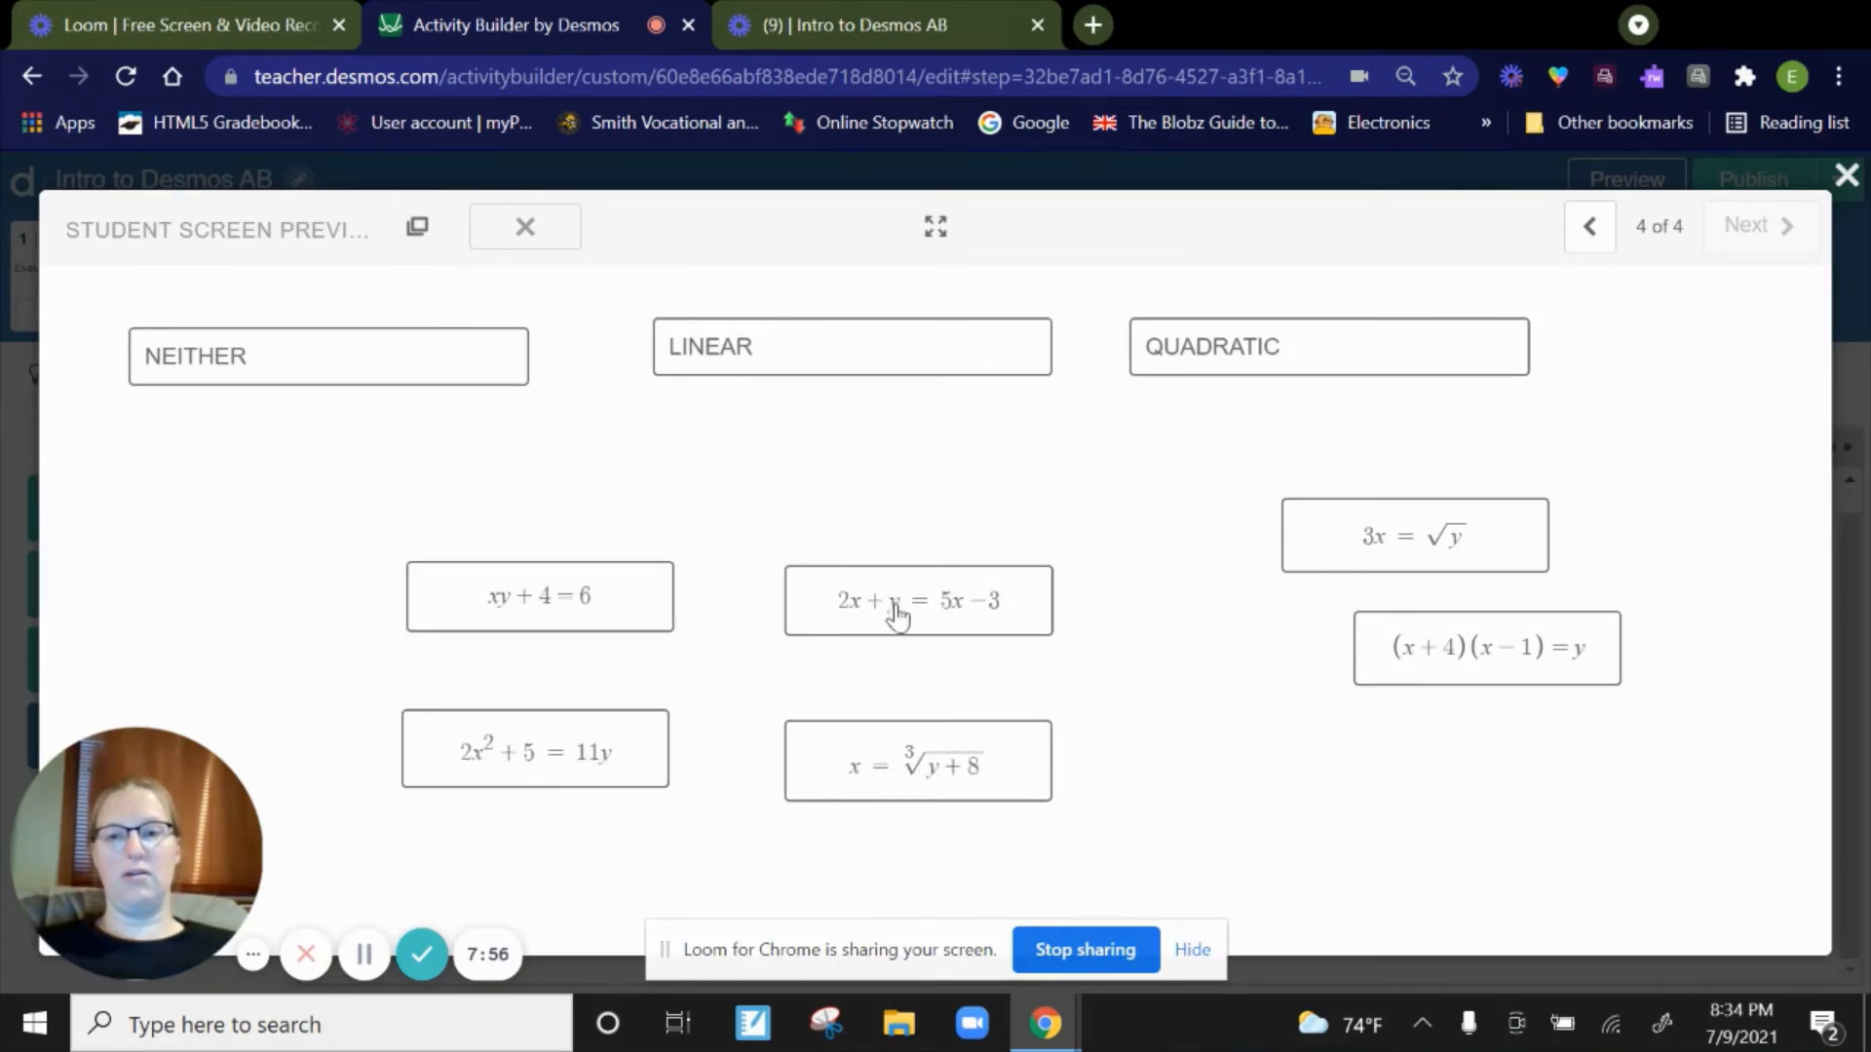
drag(1410, 660, 1191, 762)
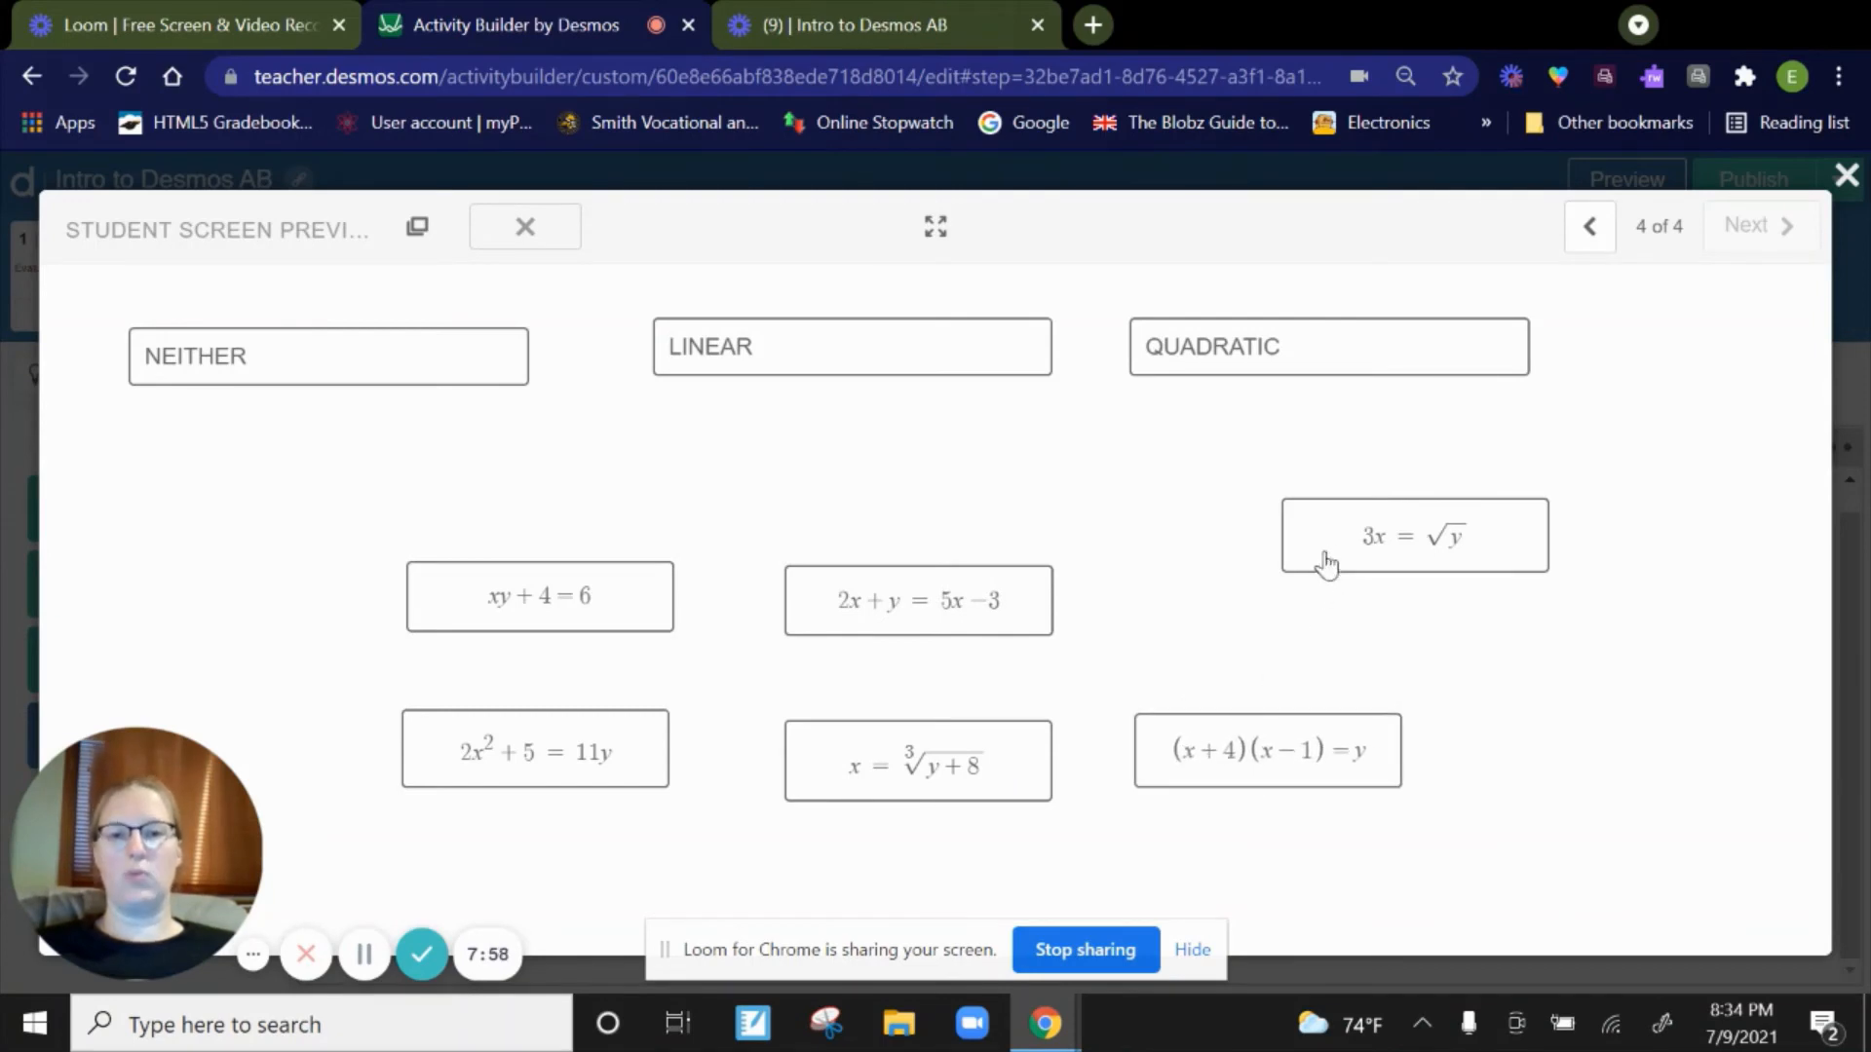
drag(1330, 559, 1191, 635)
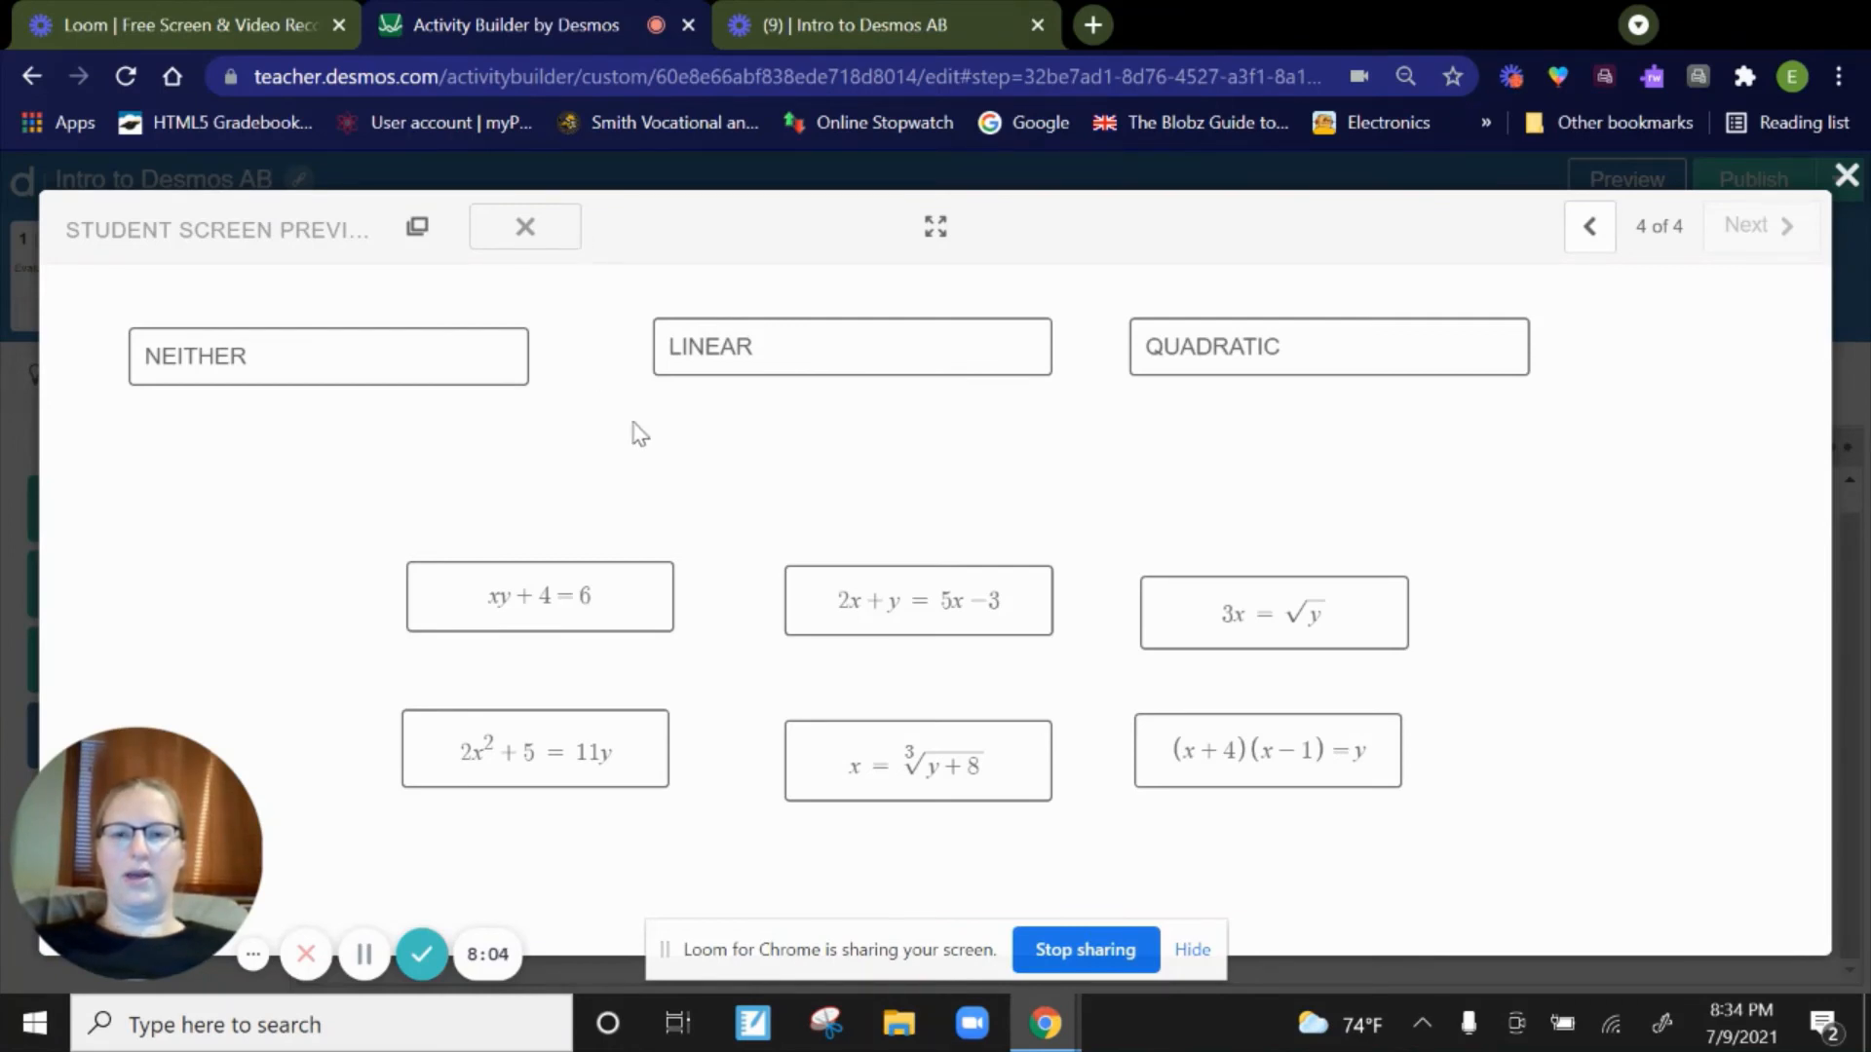
- Sort 2x+y=5x−3 under LINEAR, 2x²+5=11y and 3x=√y under QUADRATIC, and the three other equations under NEITHER
drag(588, 614, 342, 385)
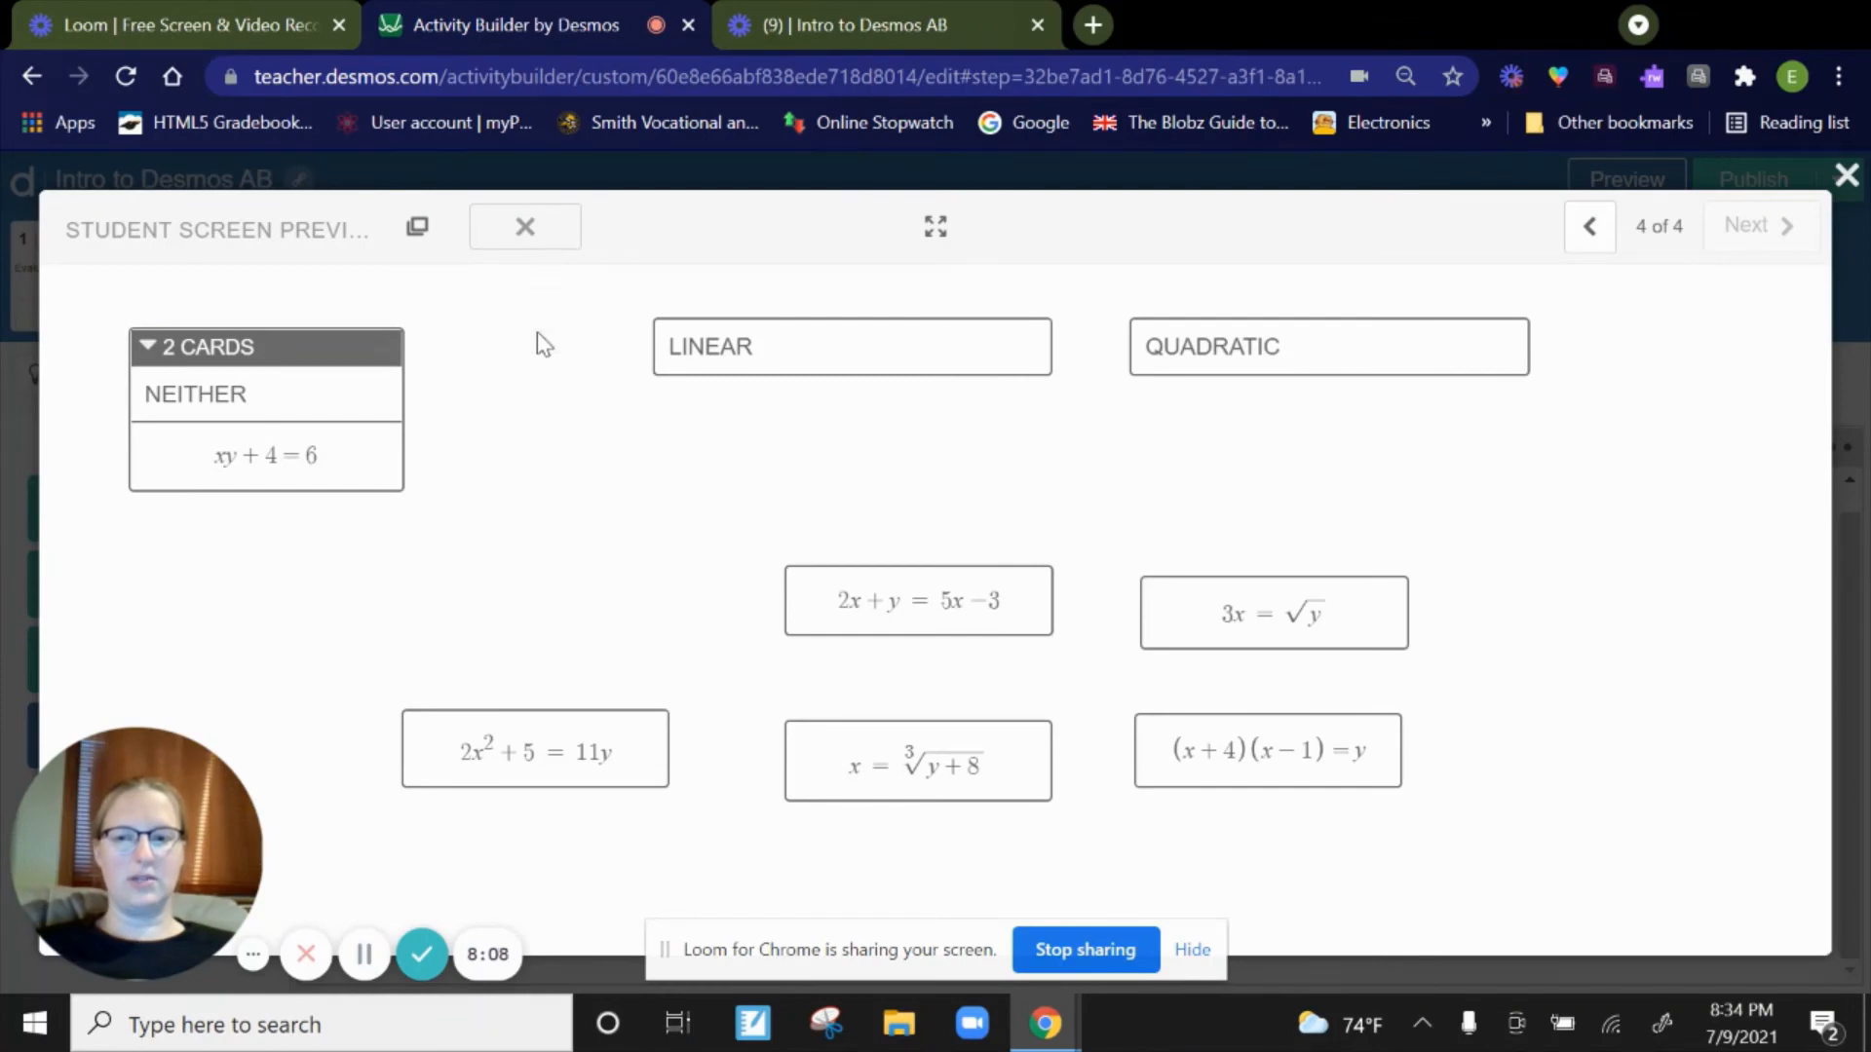
drag(587, 763, 1349, 350)
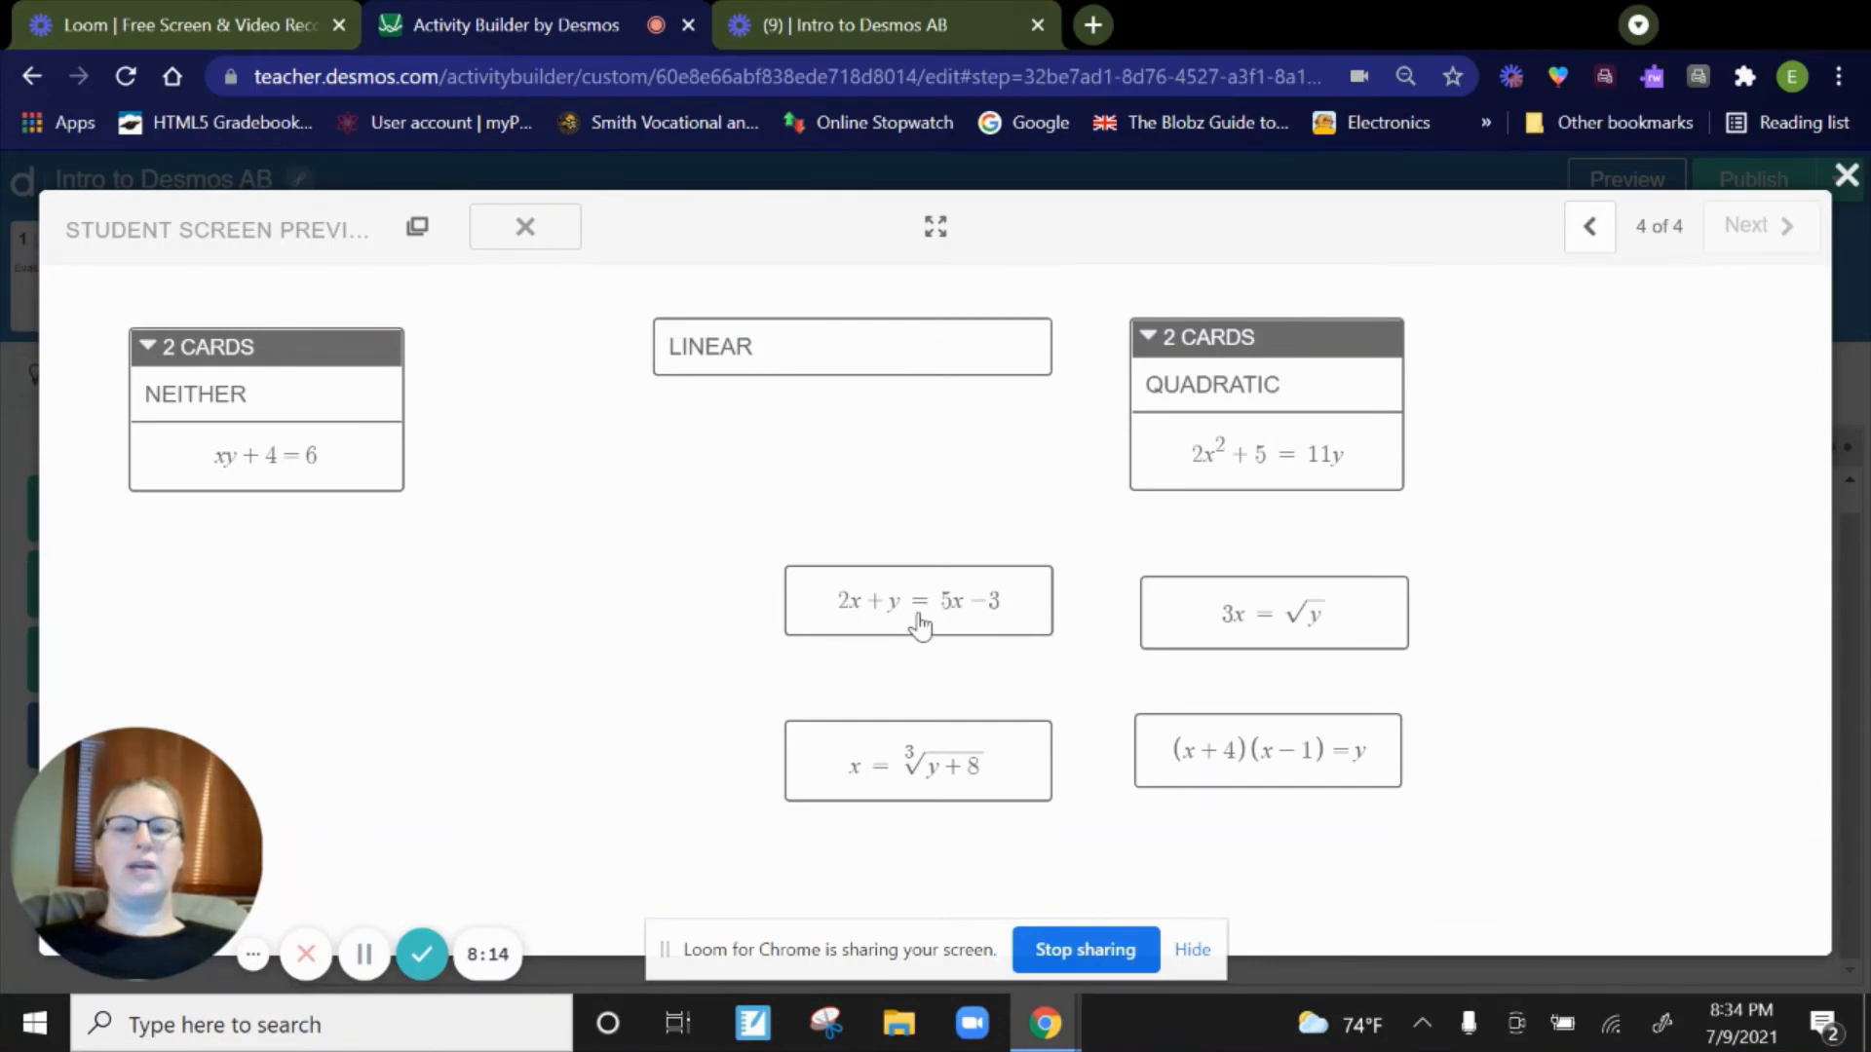
drag(919, 624, 807, 371)
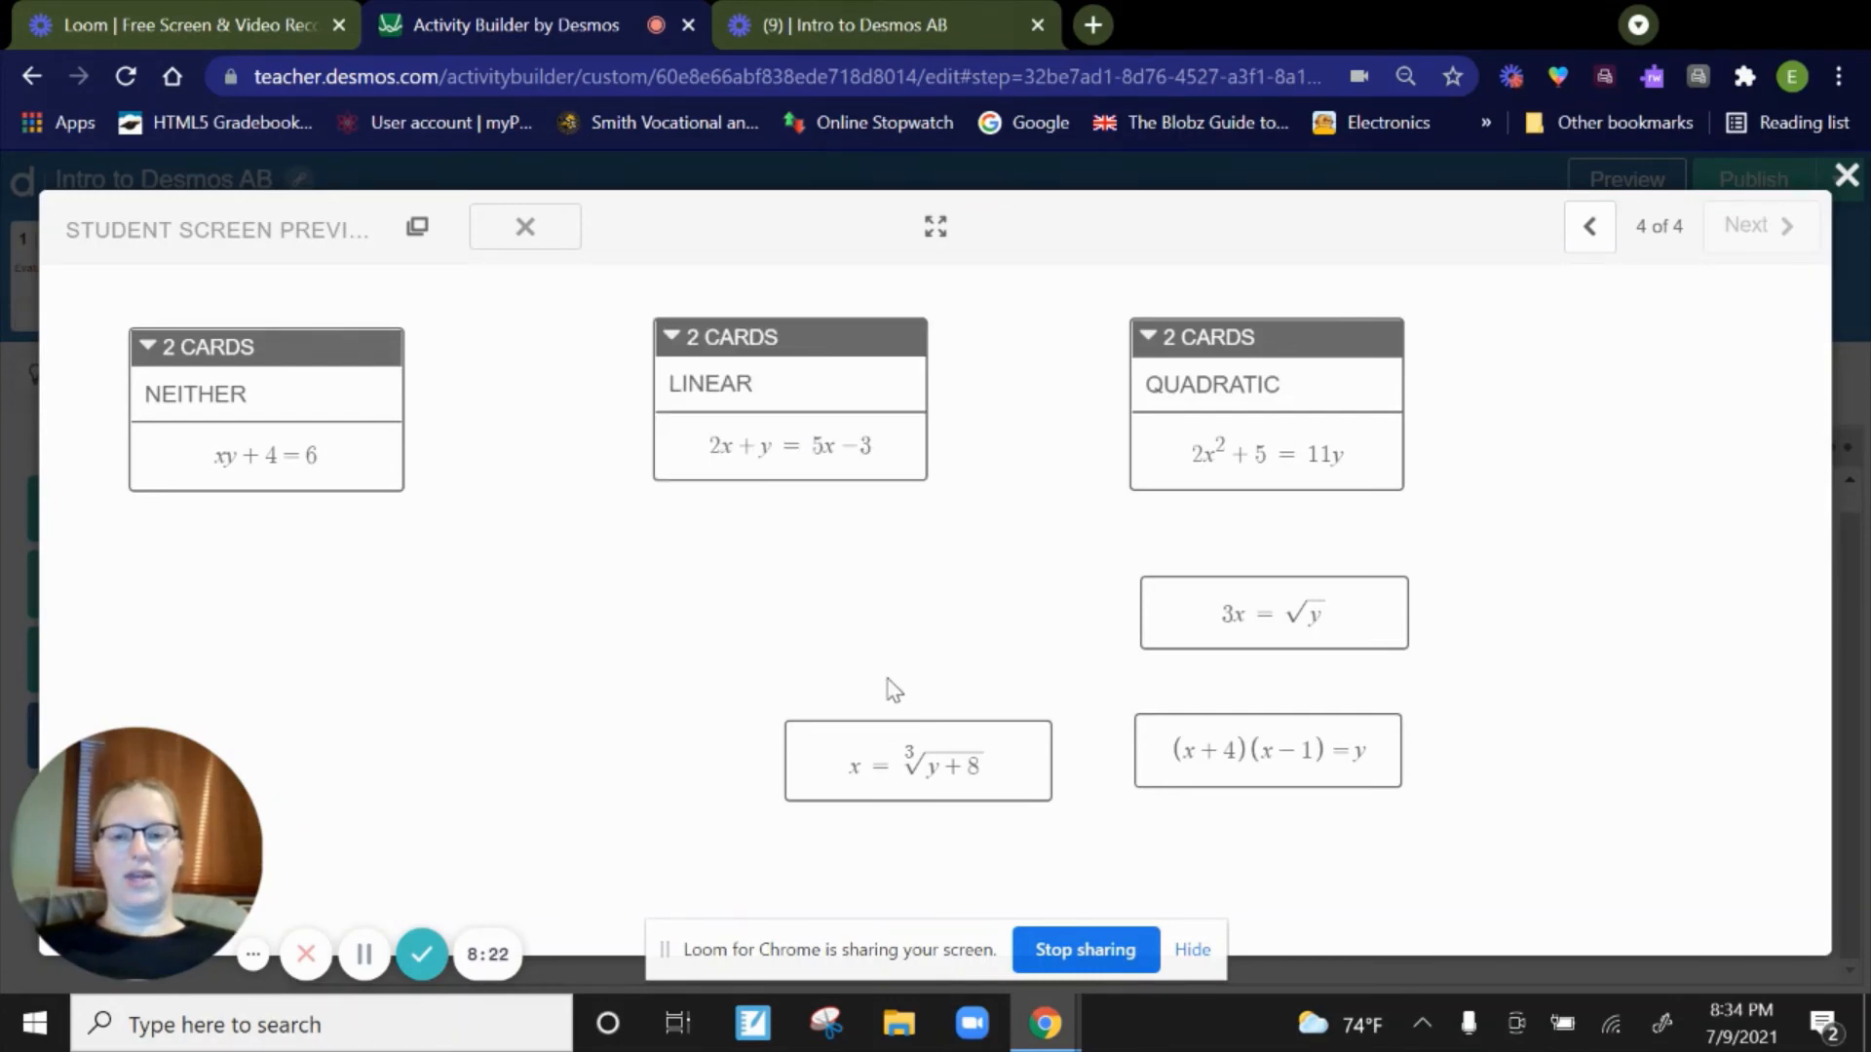
drag(893, 780, 235, 488)
drag(1194, 741, 278, 503)
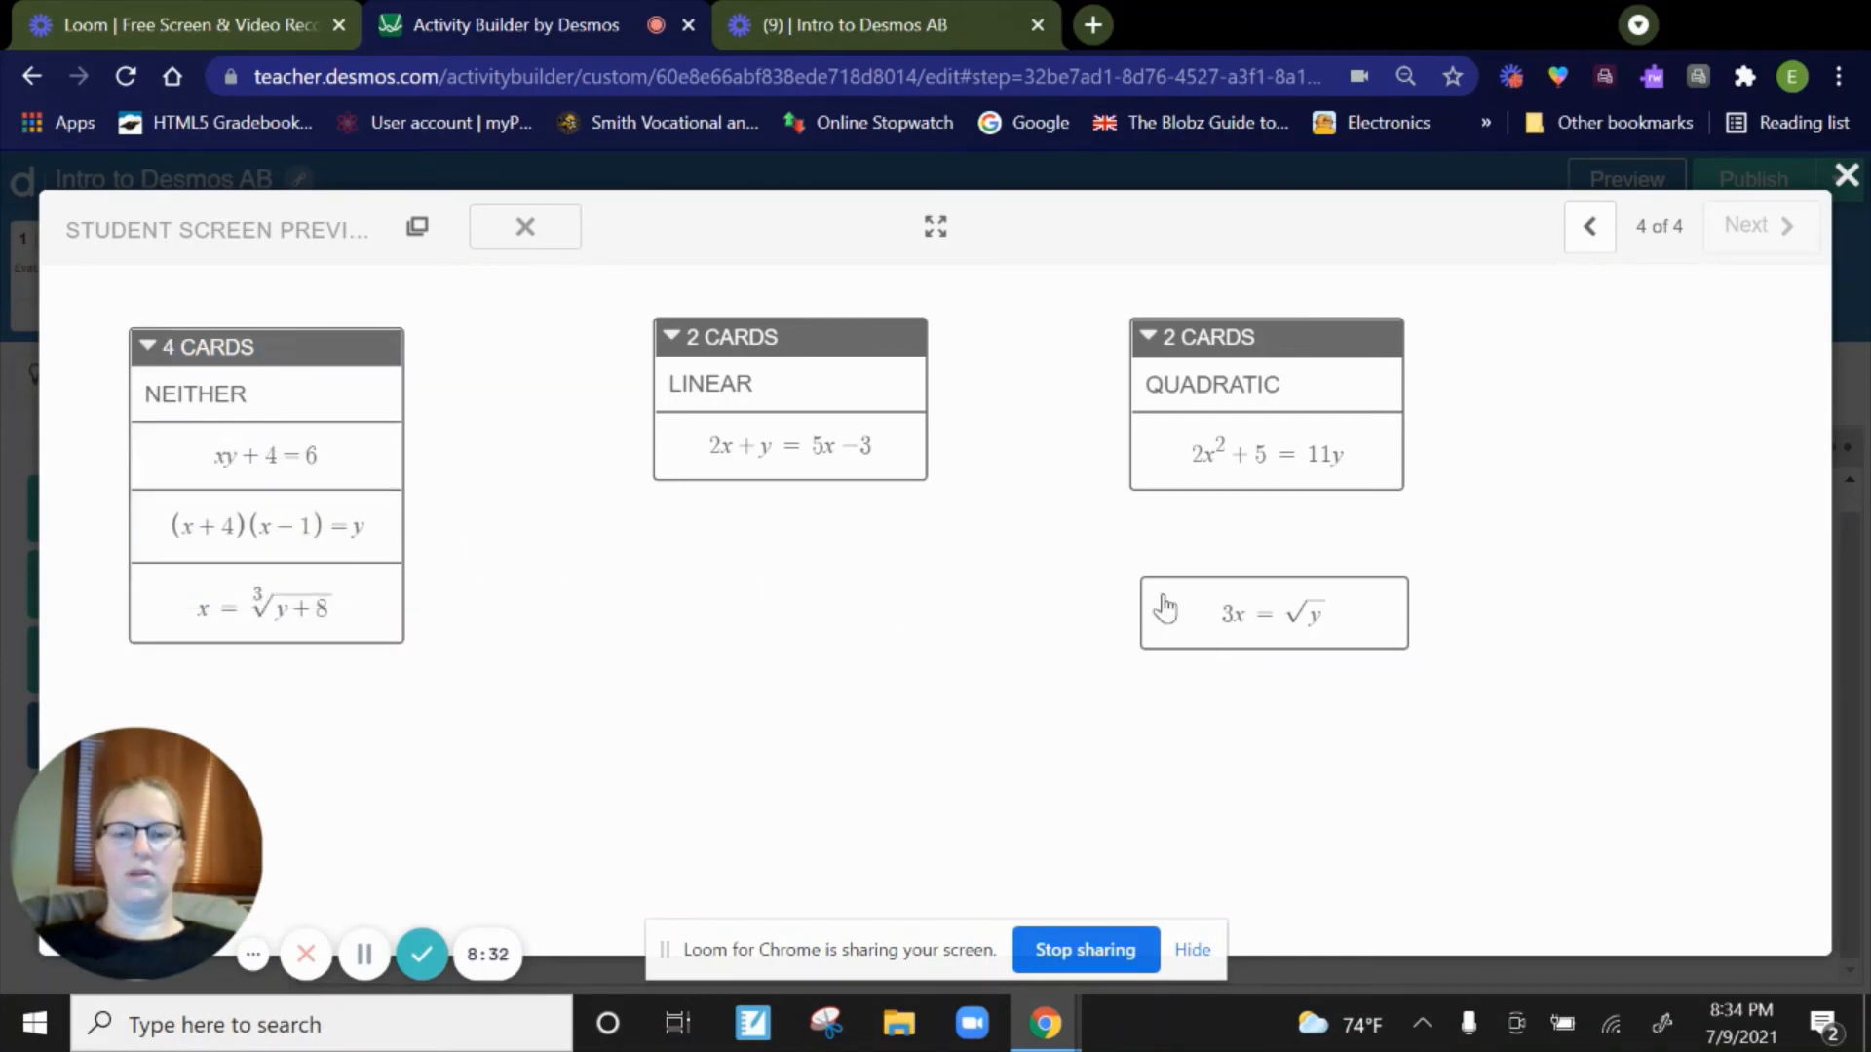
drag(1224, 643, 1214, 495)
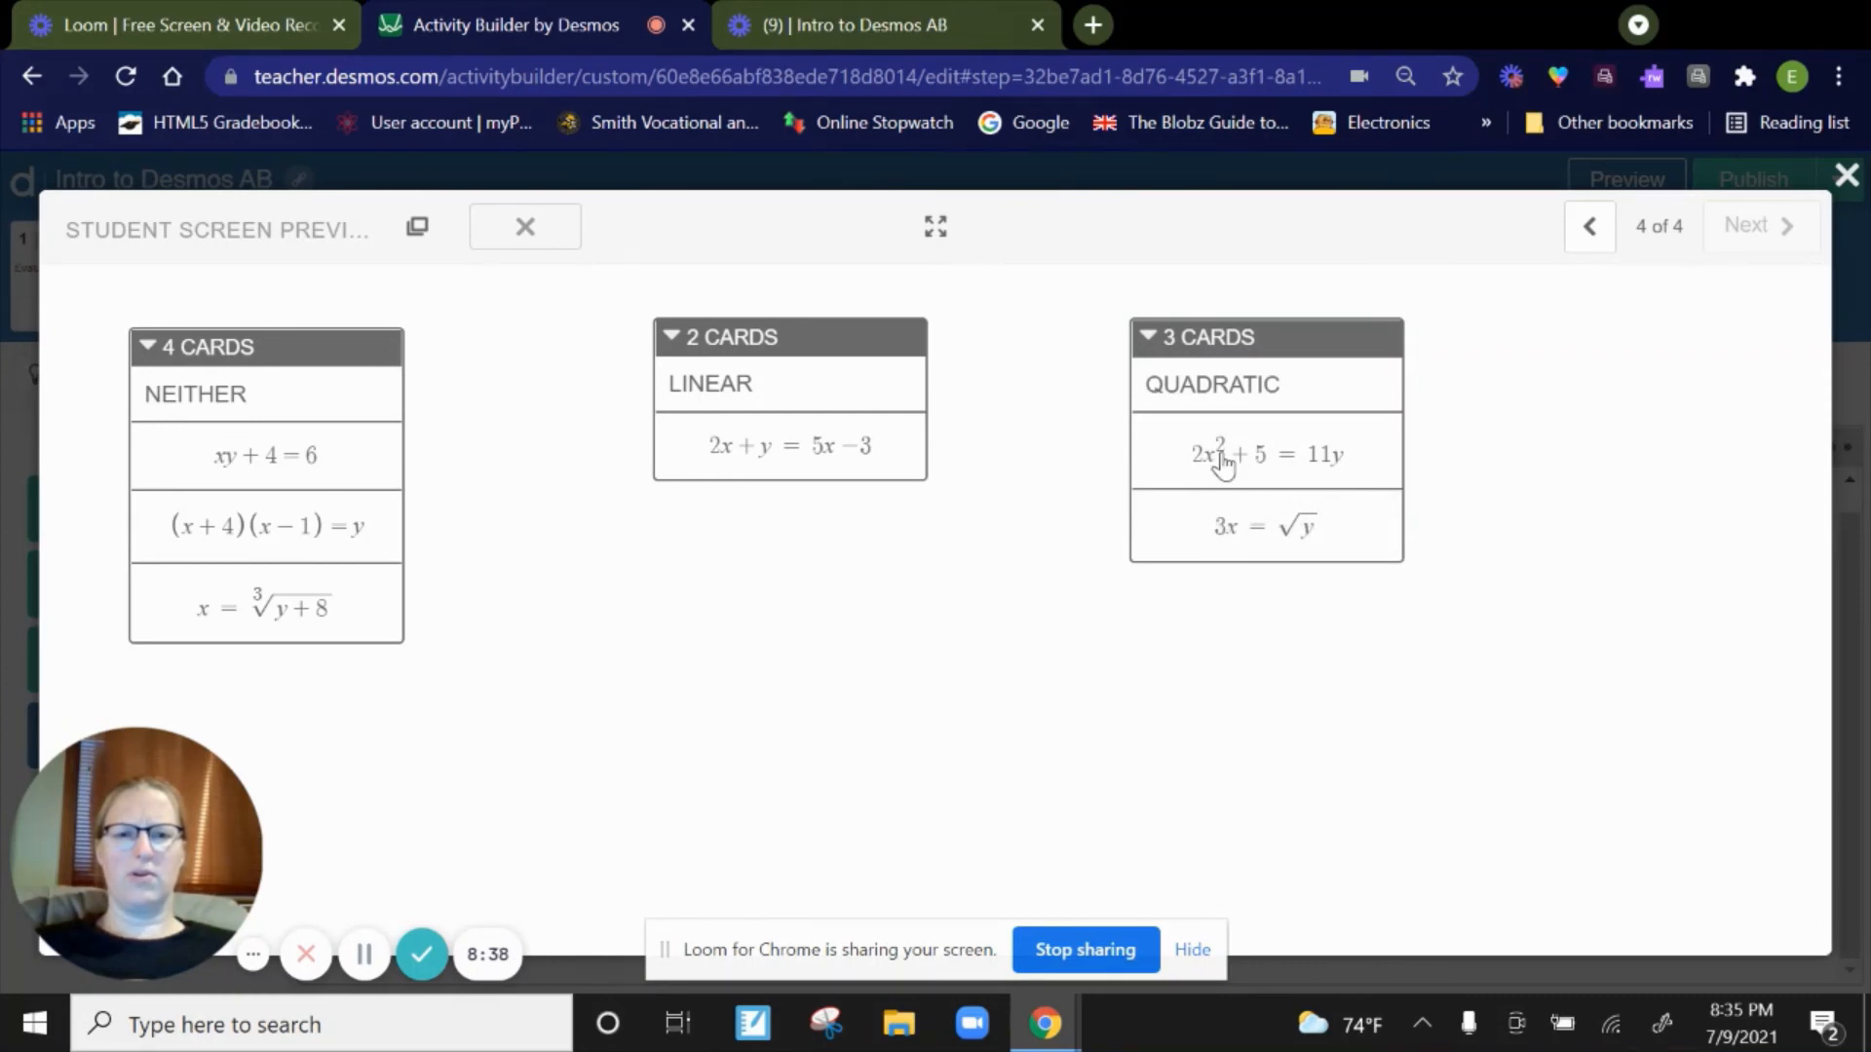
- Move (x + 4)(x − 1) = y from NEITHER to QUADRATIC, bring the three stacks closer together and close the preview
drag(272, 529, 1295, 528)
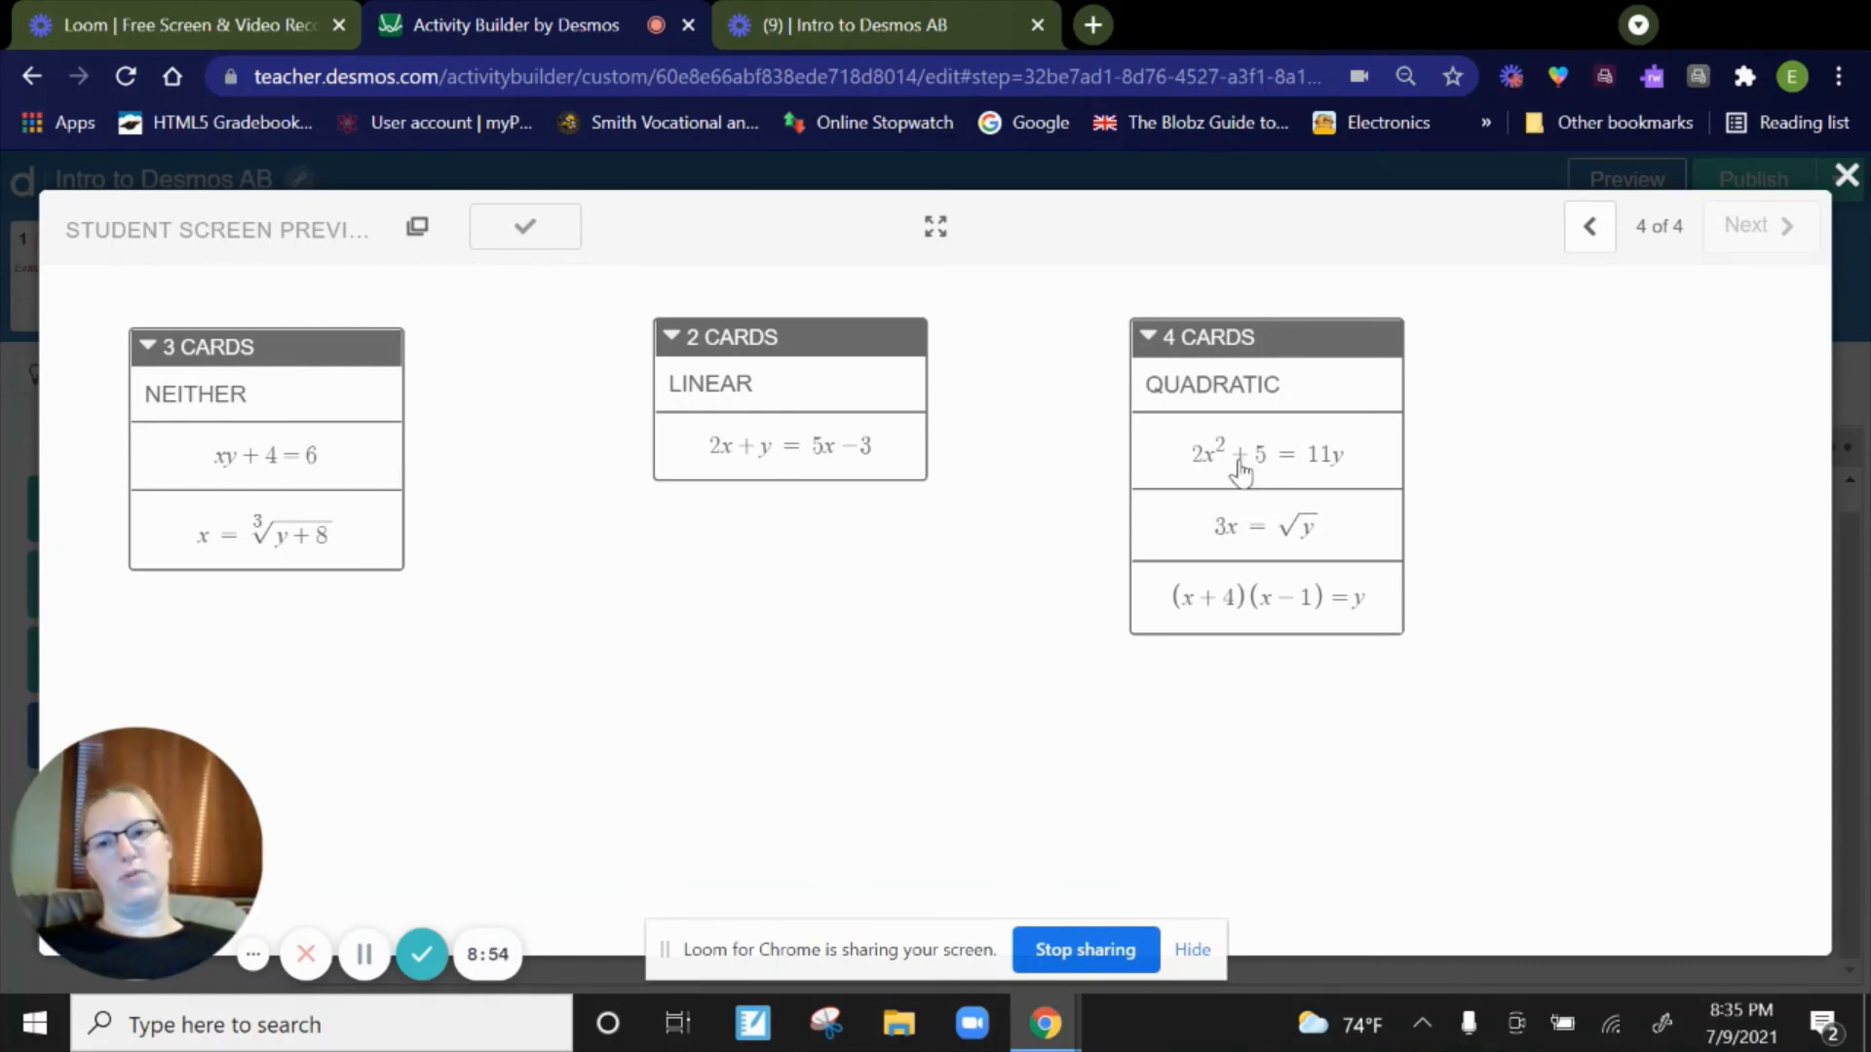
drag(723, 339, 857, 333)
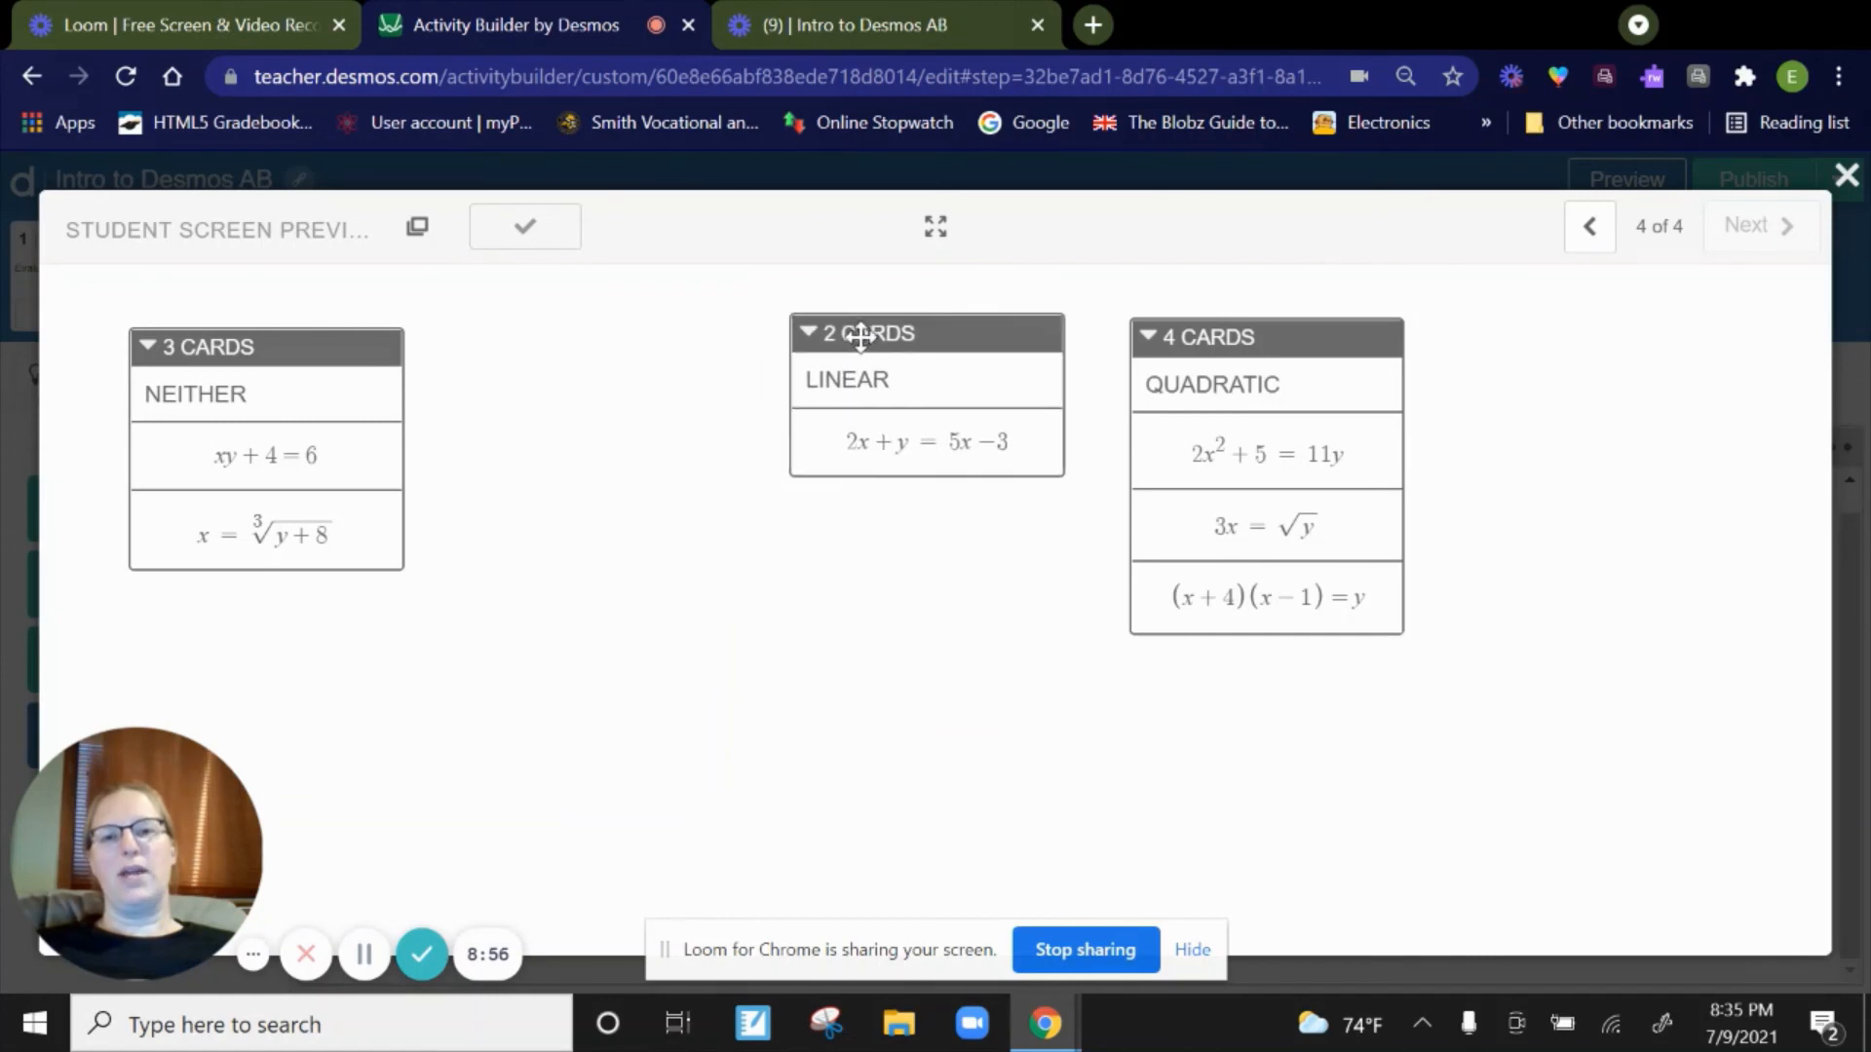
drag(310, 343, 640, 326)
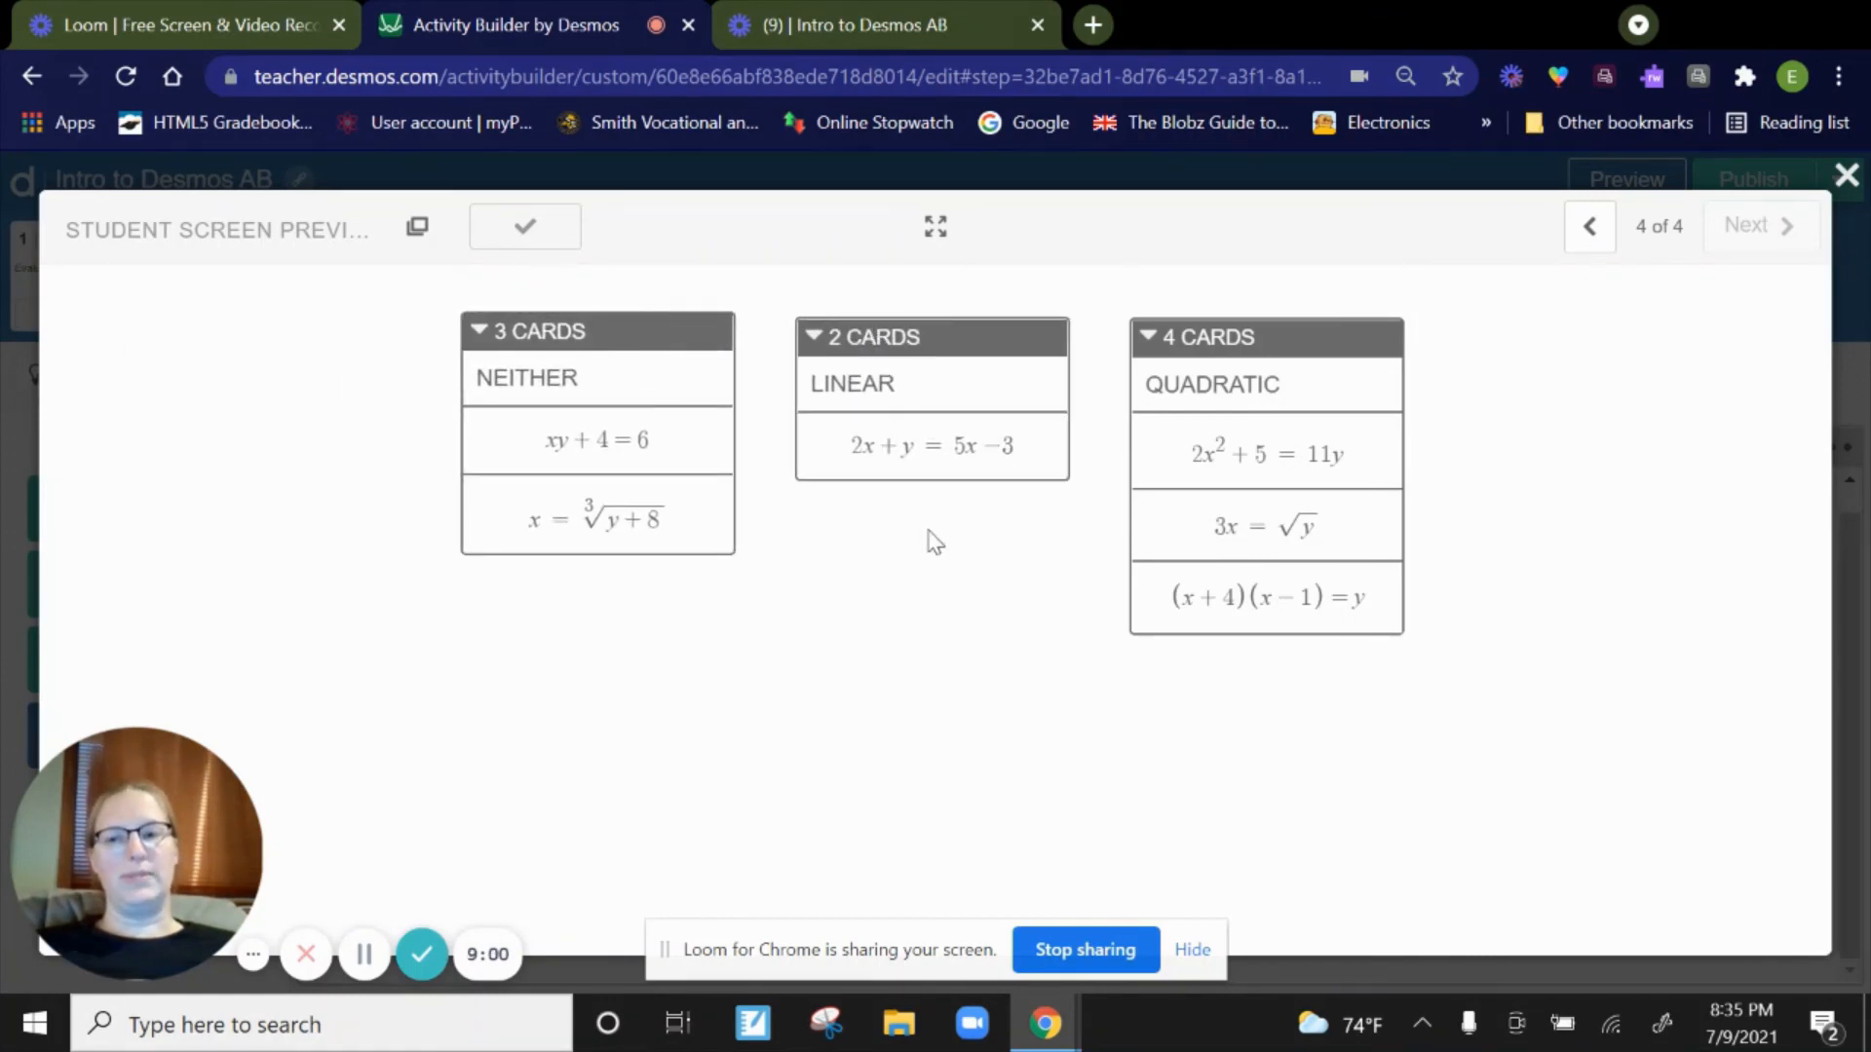
click(1846, 178)
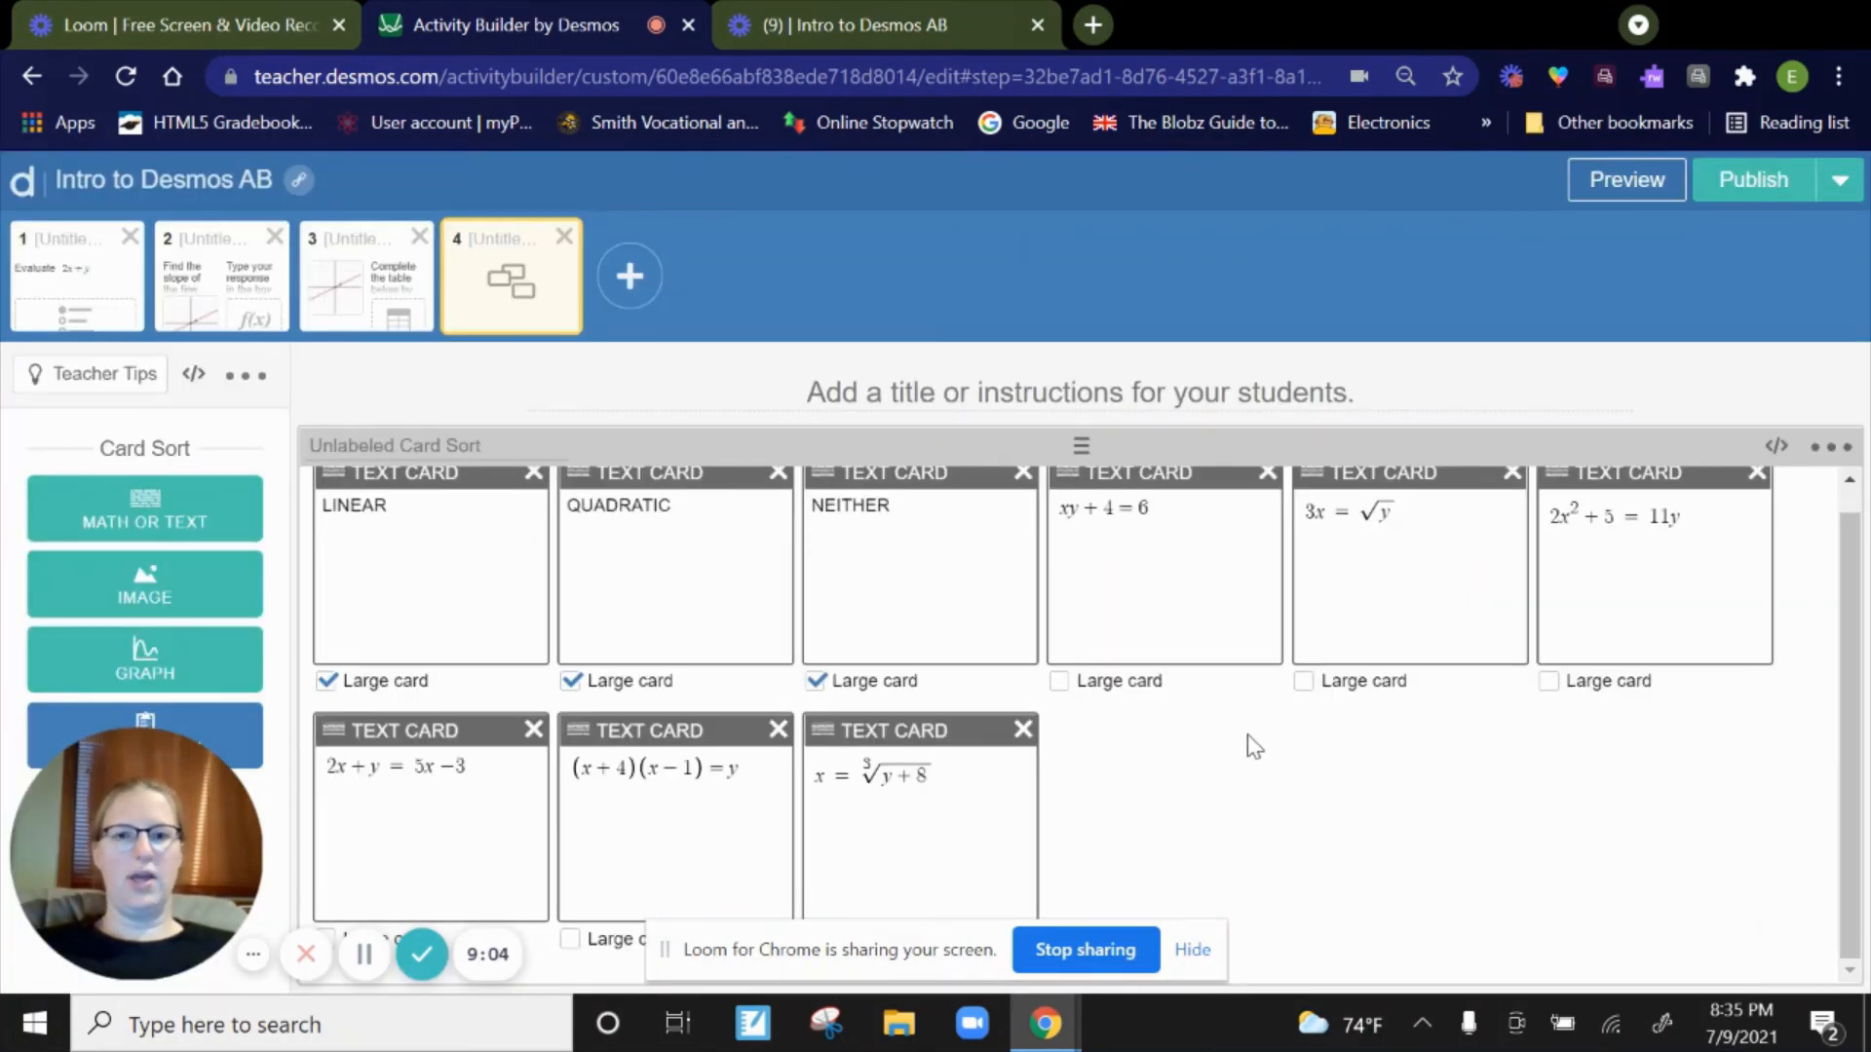
- Publish the Intro to Desmos AB activity and look over its activity page
click(1752, 185)
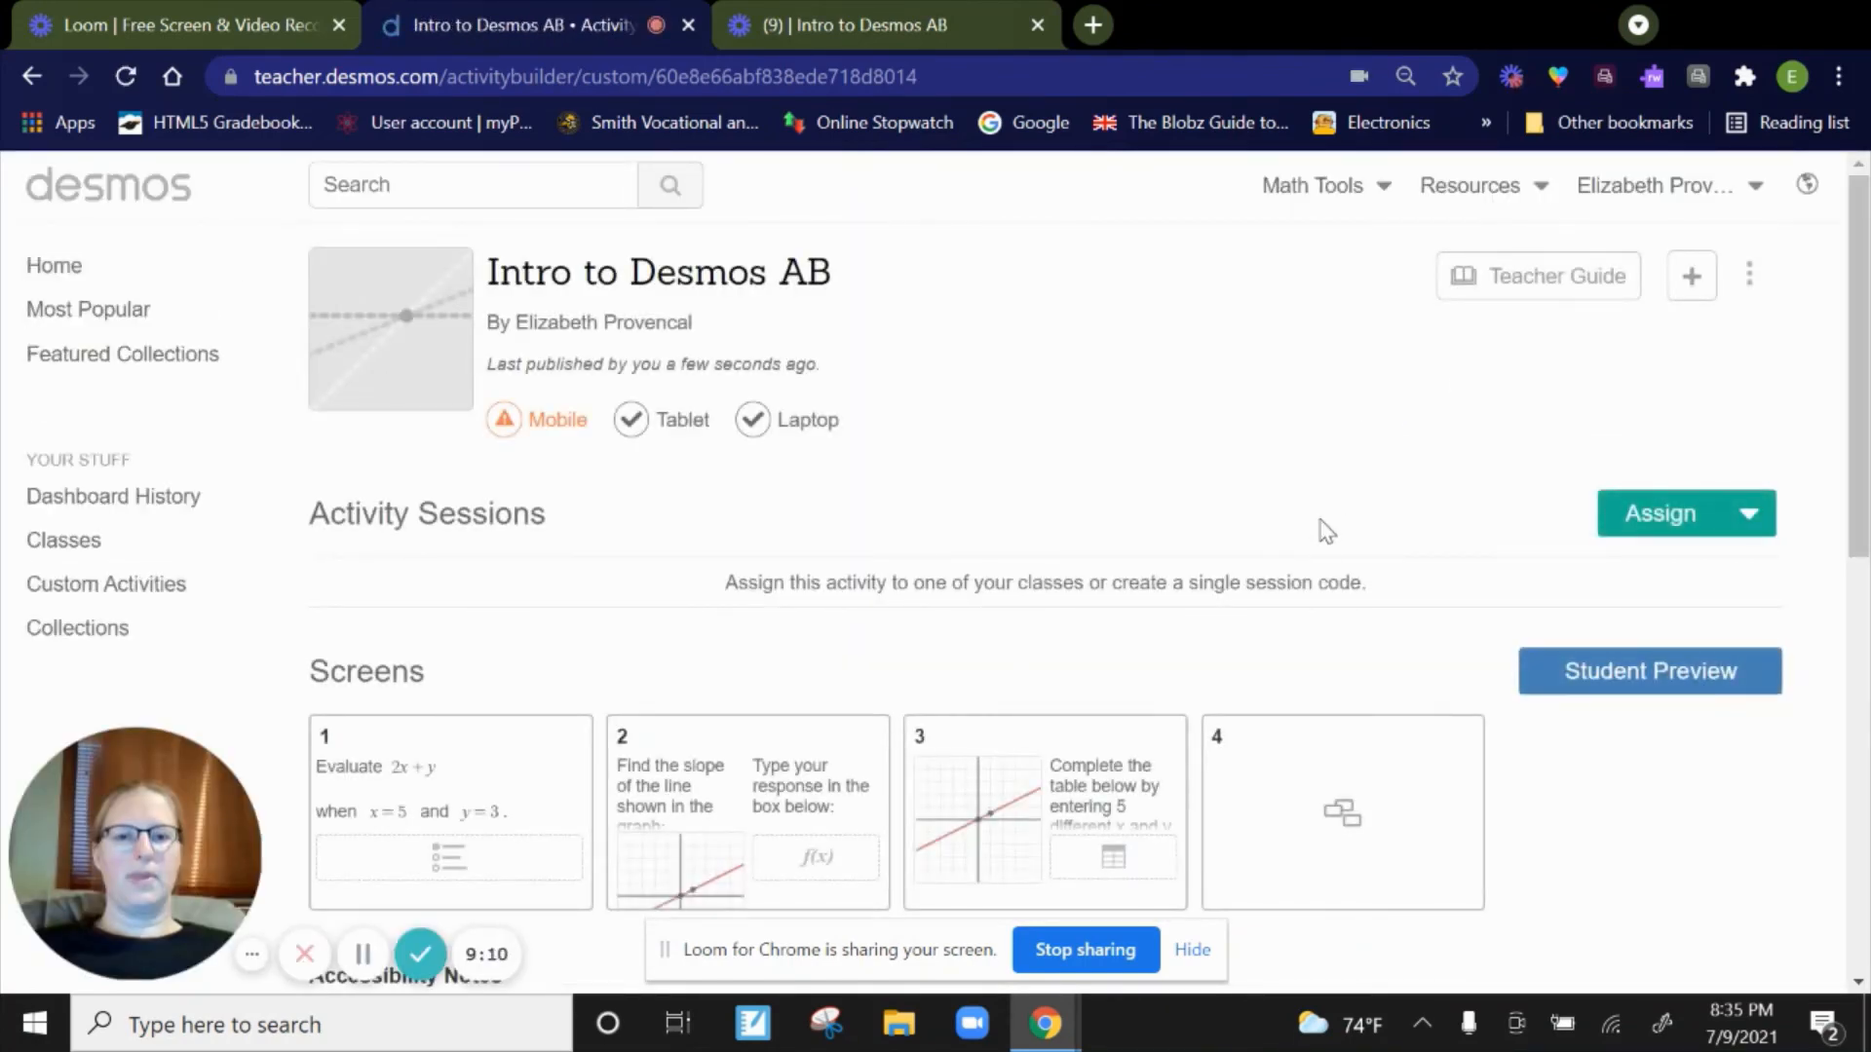
scroll(1182, 522, down, 4)
scroll(1267, 468, up, 2)
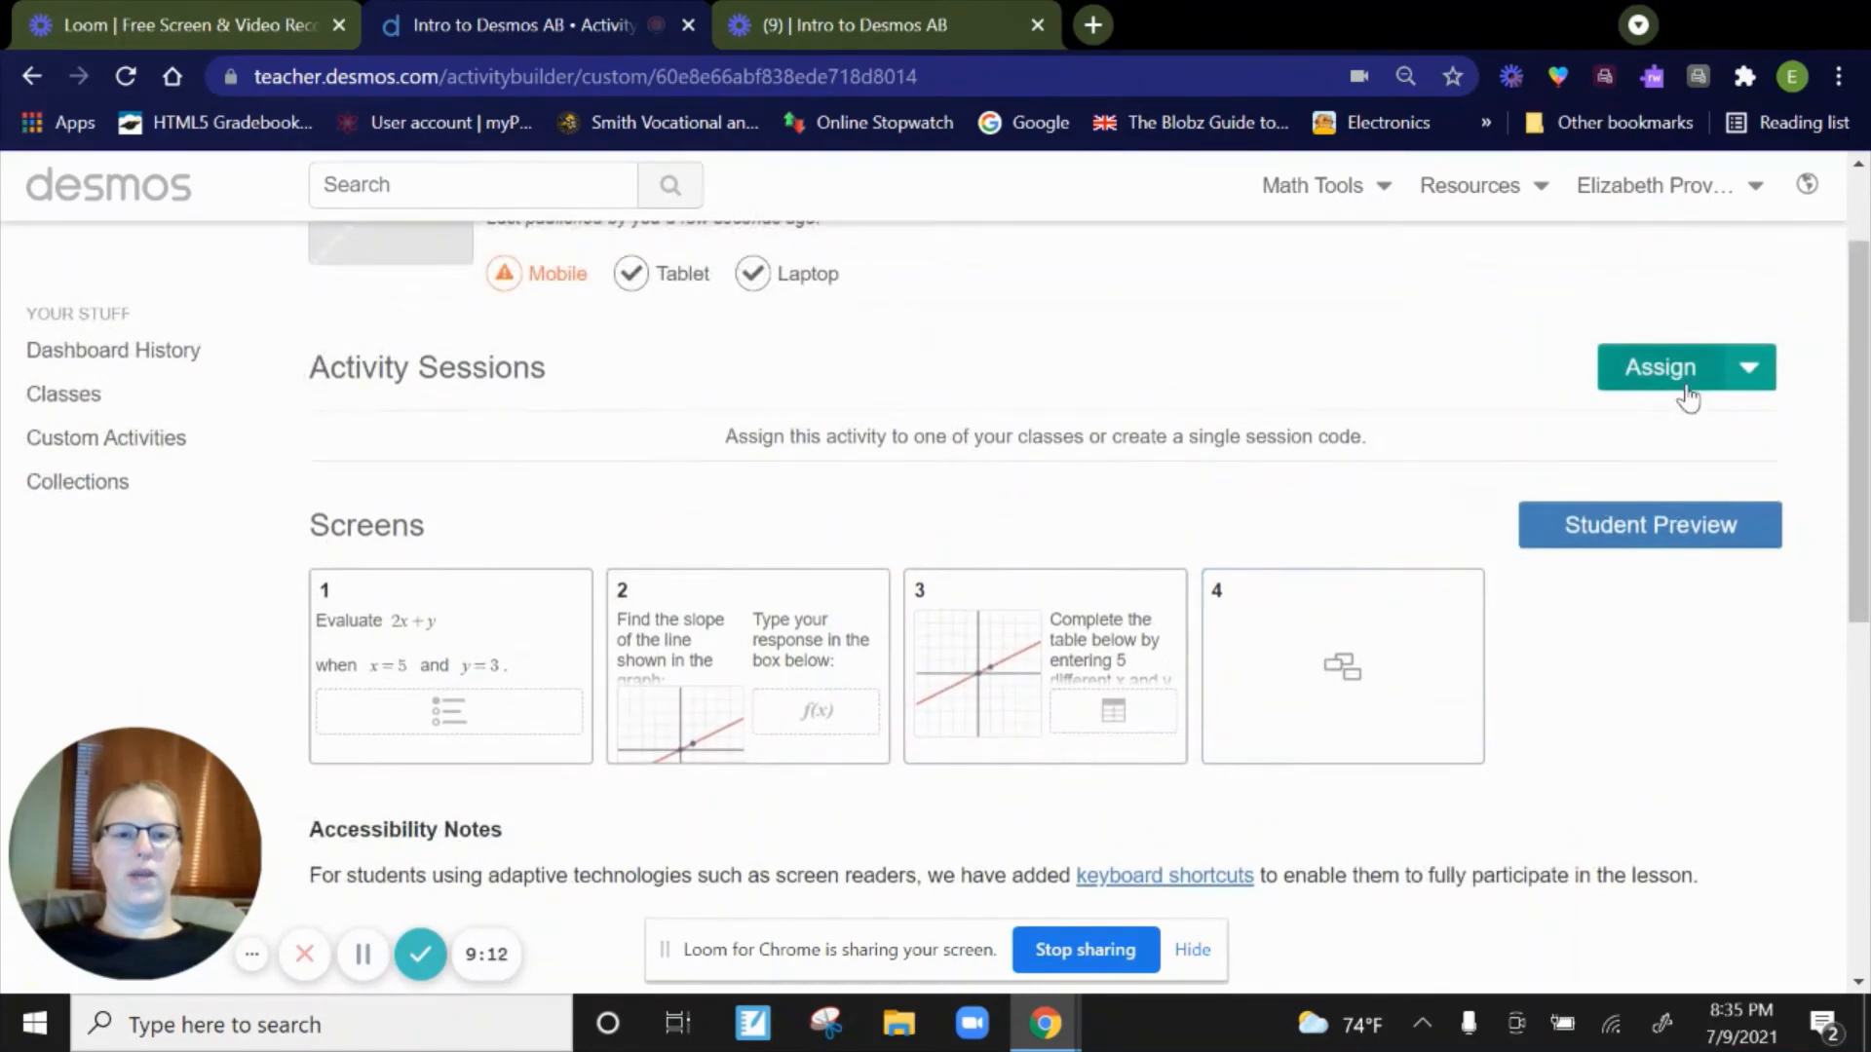
- Open the published activity's student preview, page through all four screens and close the preview
click(1645, 531)
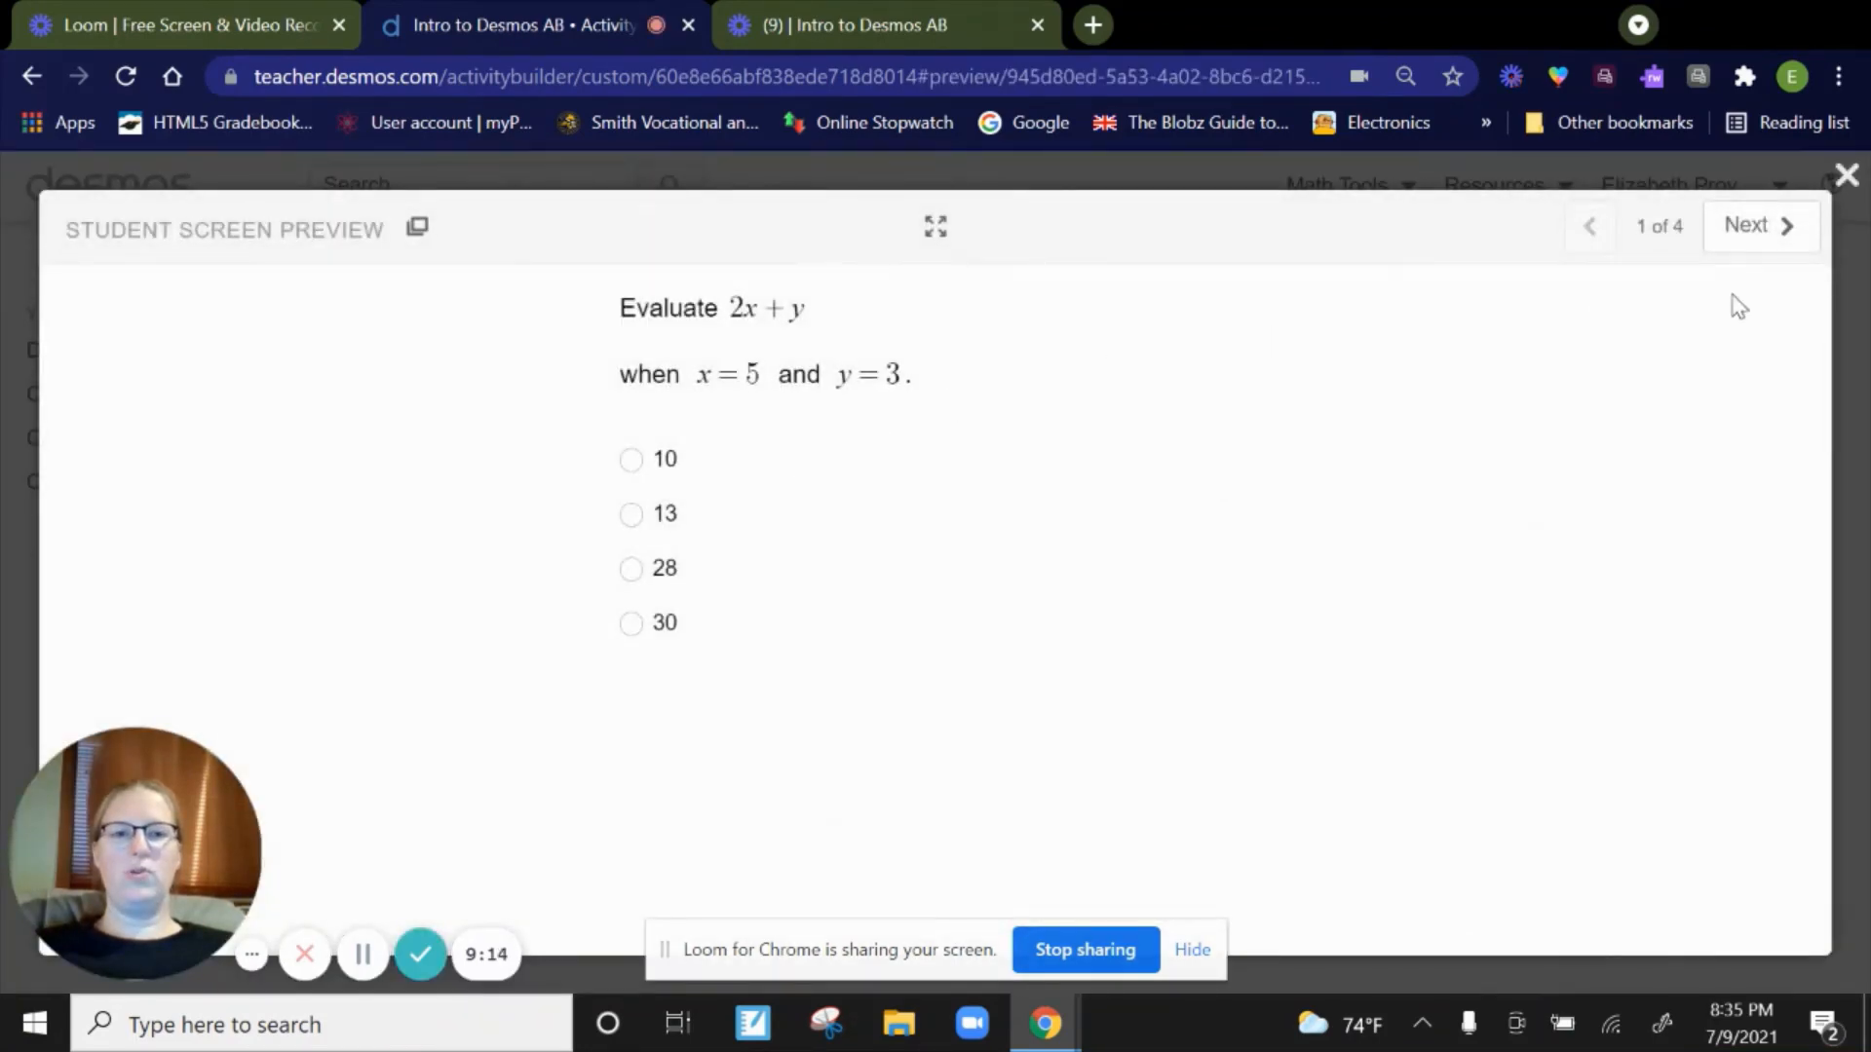
click(1750, 239)
click(1749, 235)
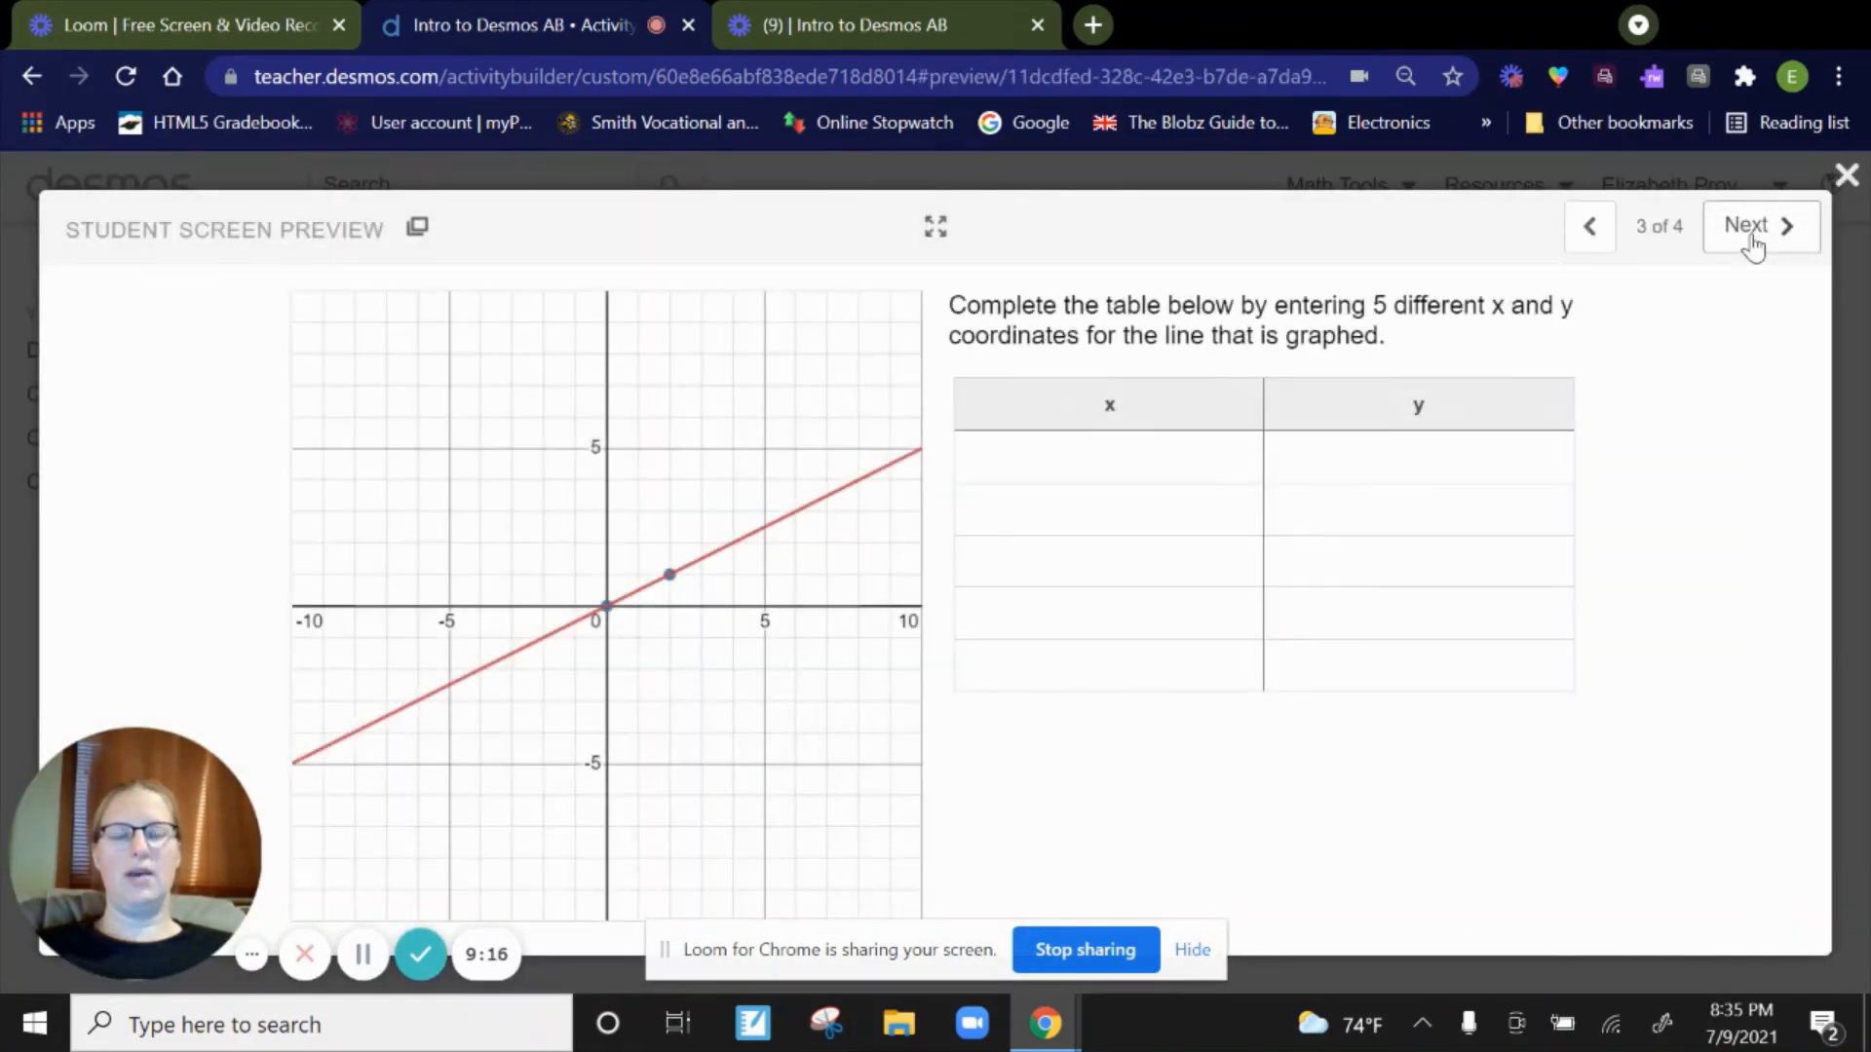
click(1768, 230)
click(1847, 175)
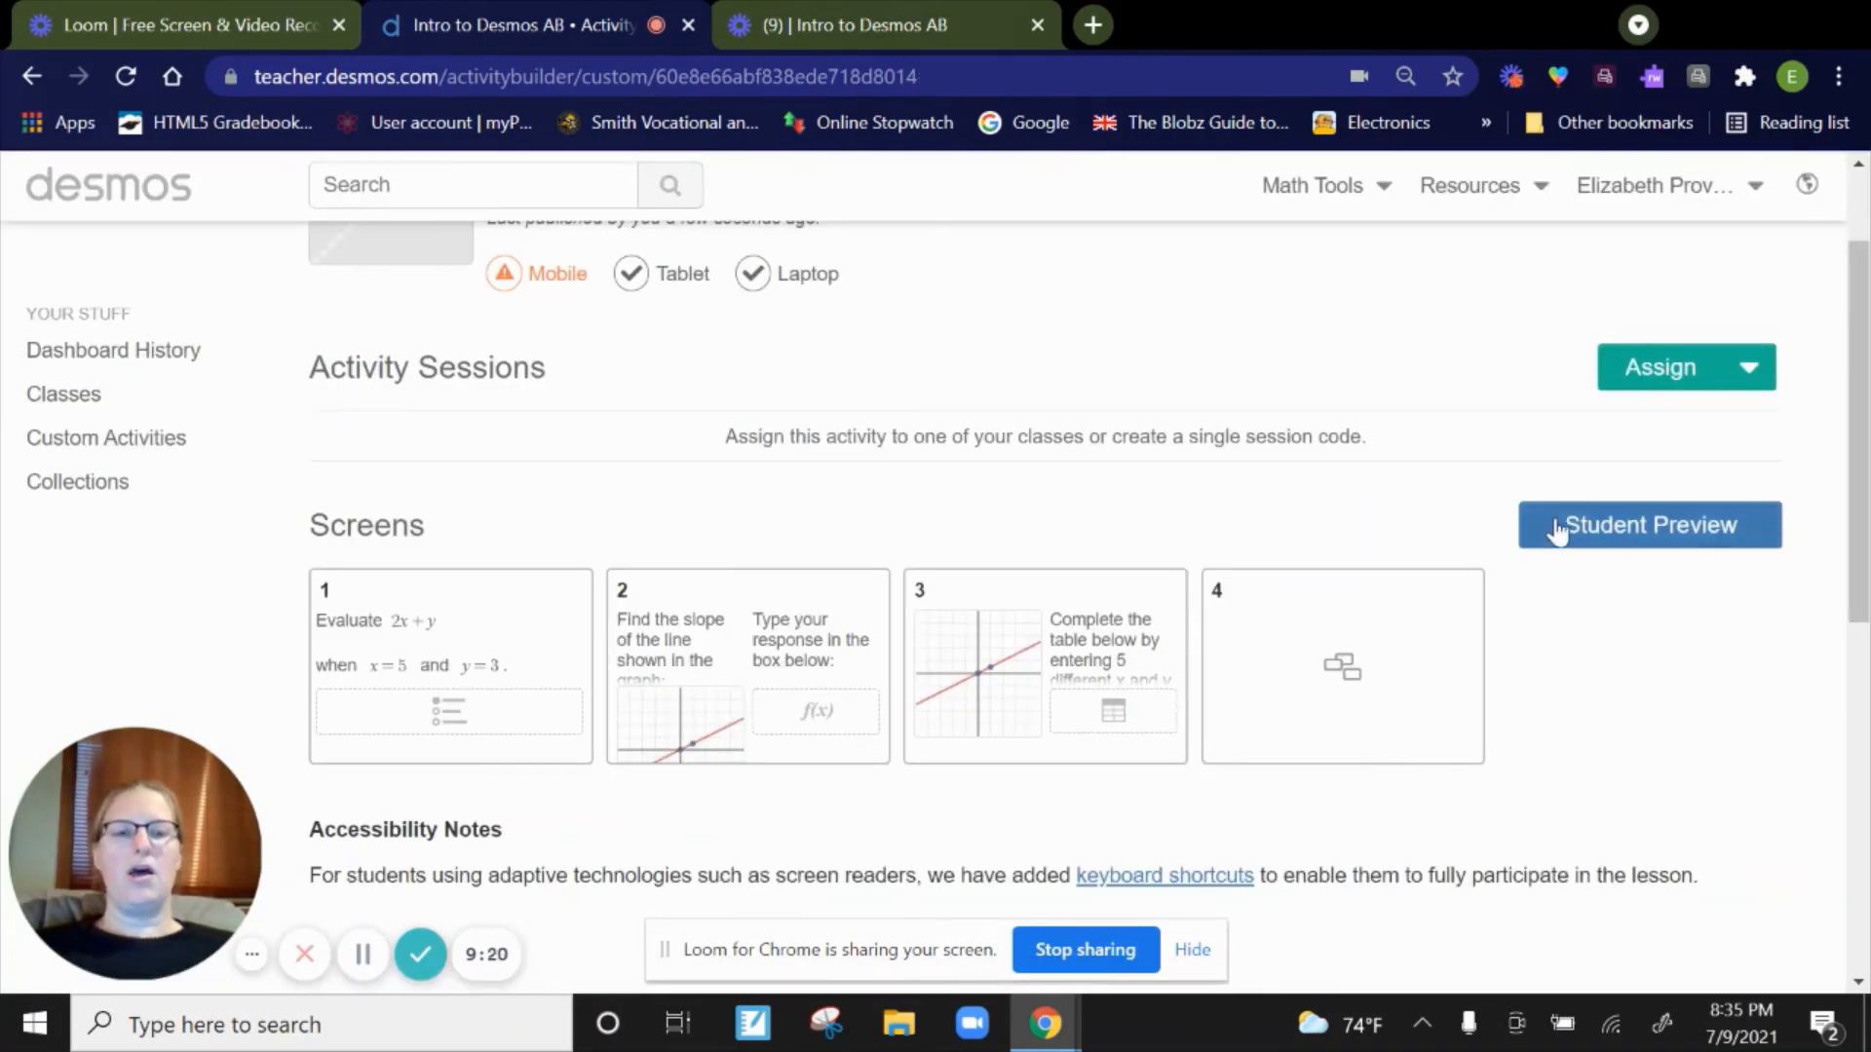
- Review the class list and posting preferences for assigning the activity, and close them without assigning it
click(1672, 378)
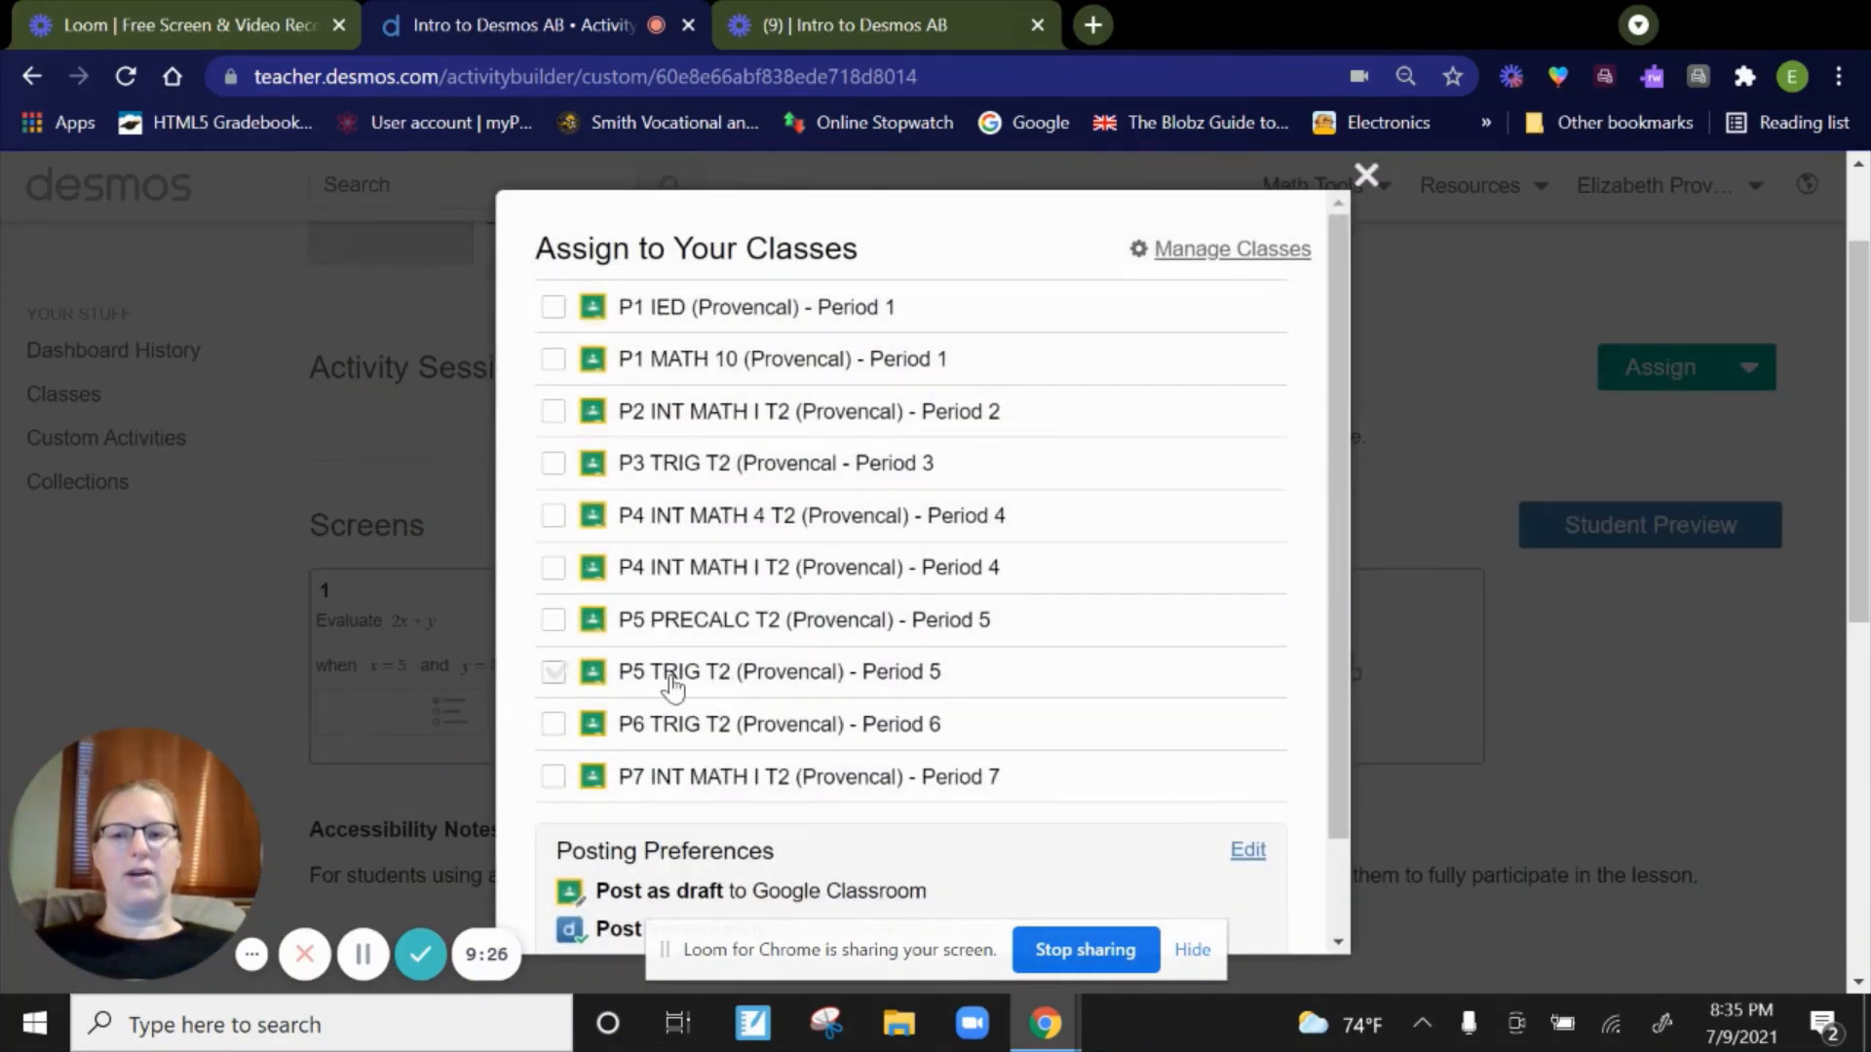
click(553, 569)
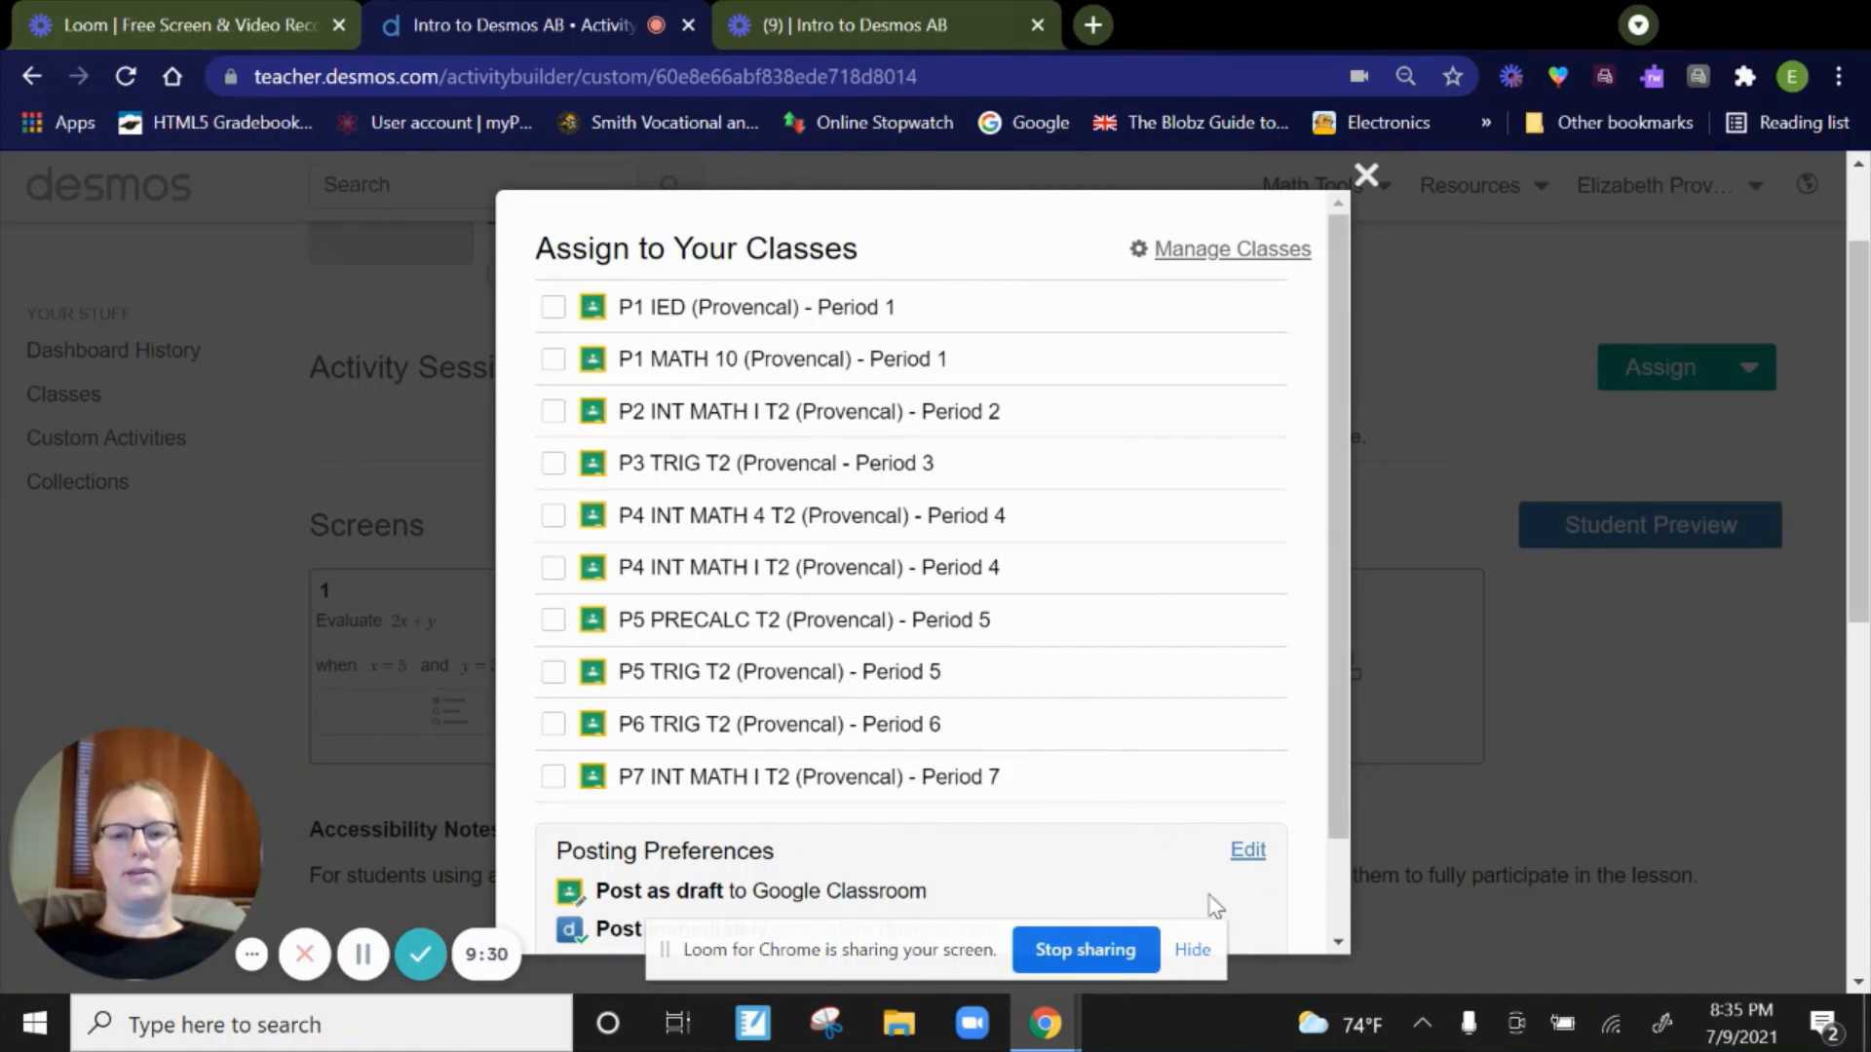
scroll(1135, 726, down, 1)
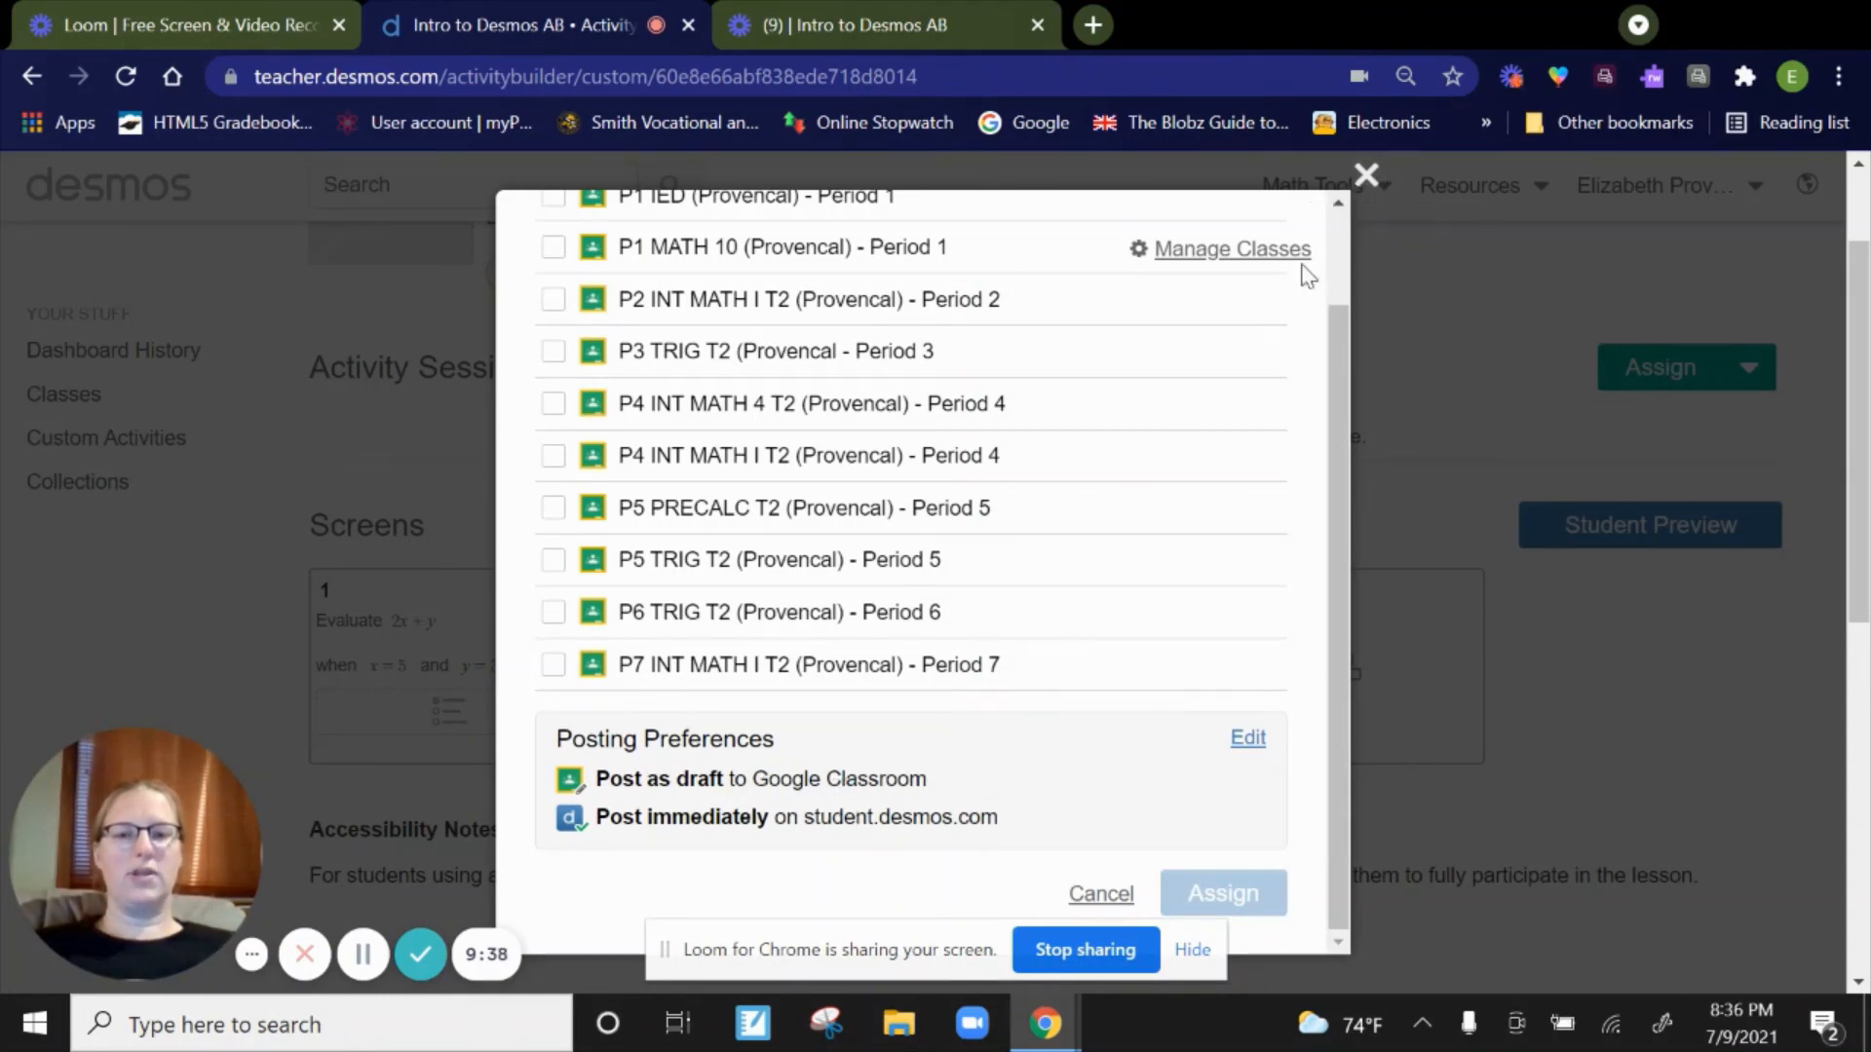
click(1365, 176)
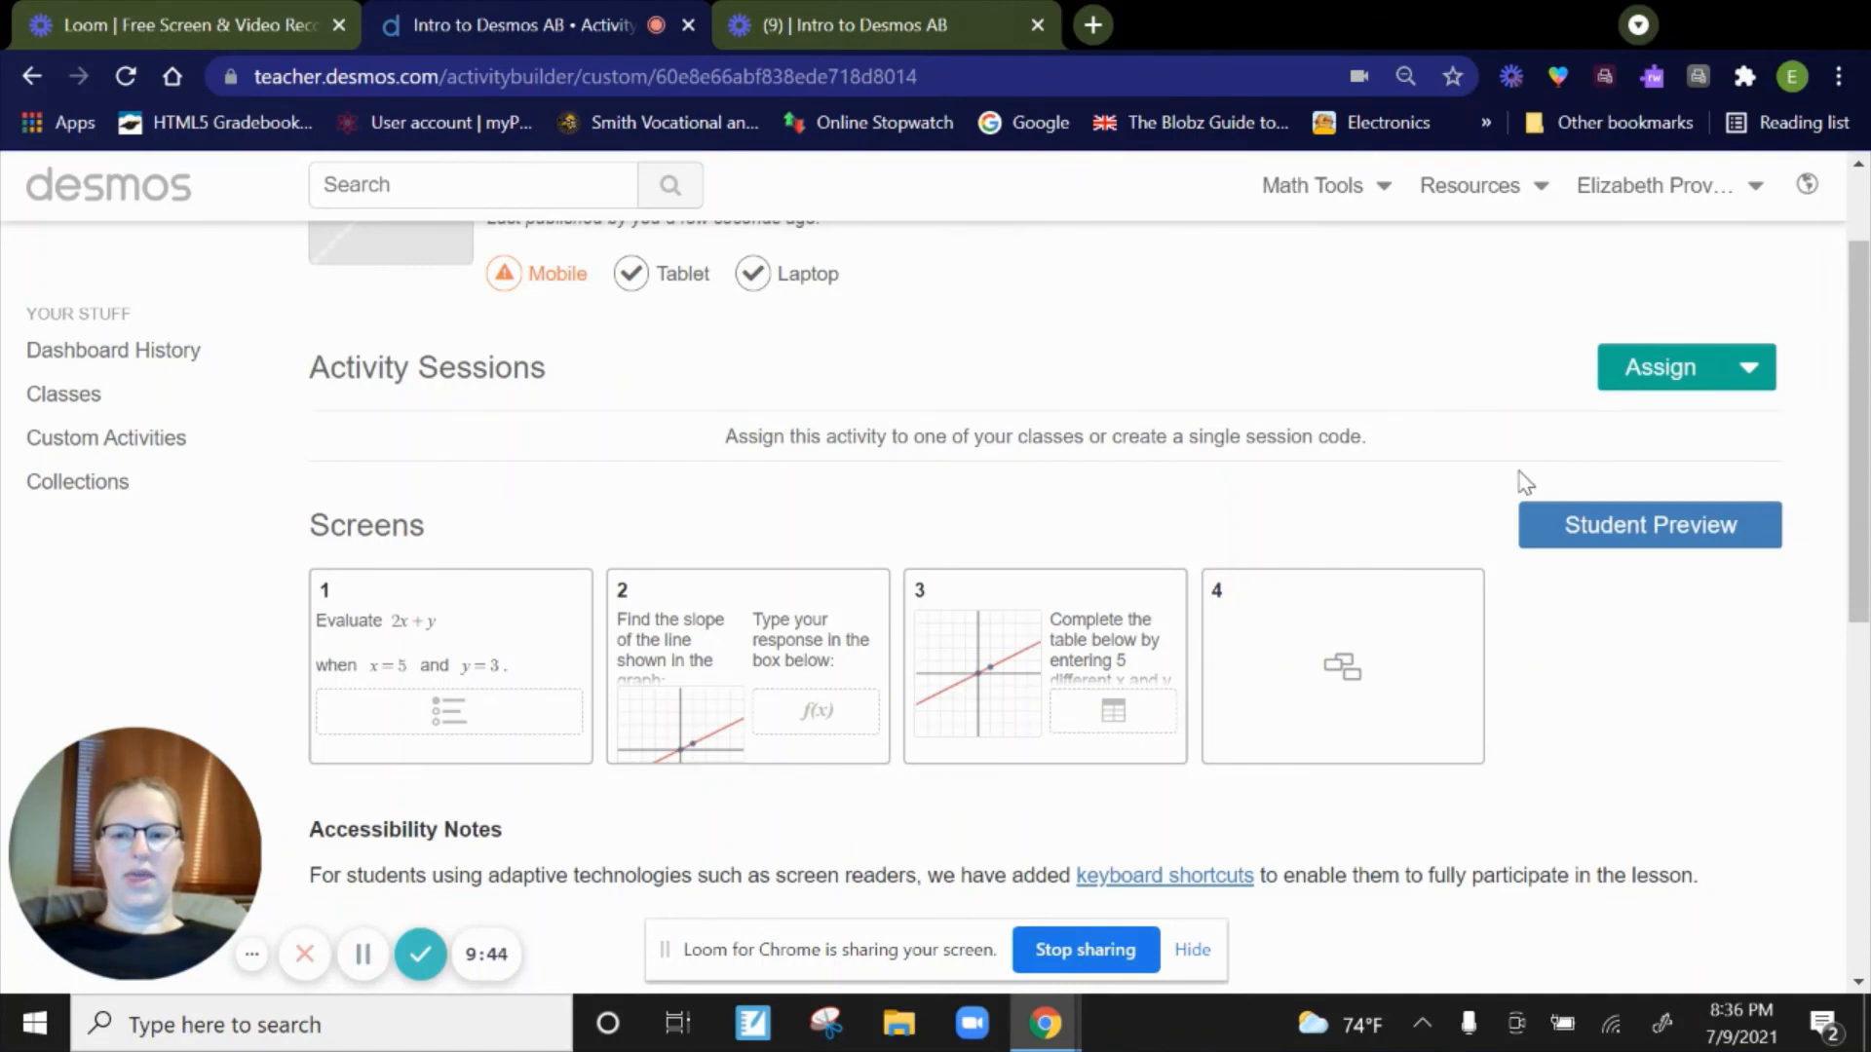